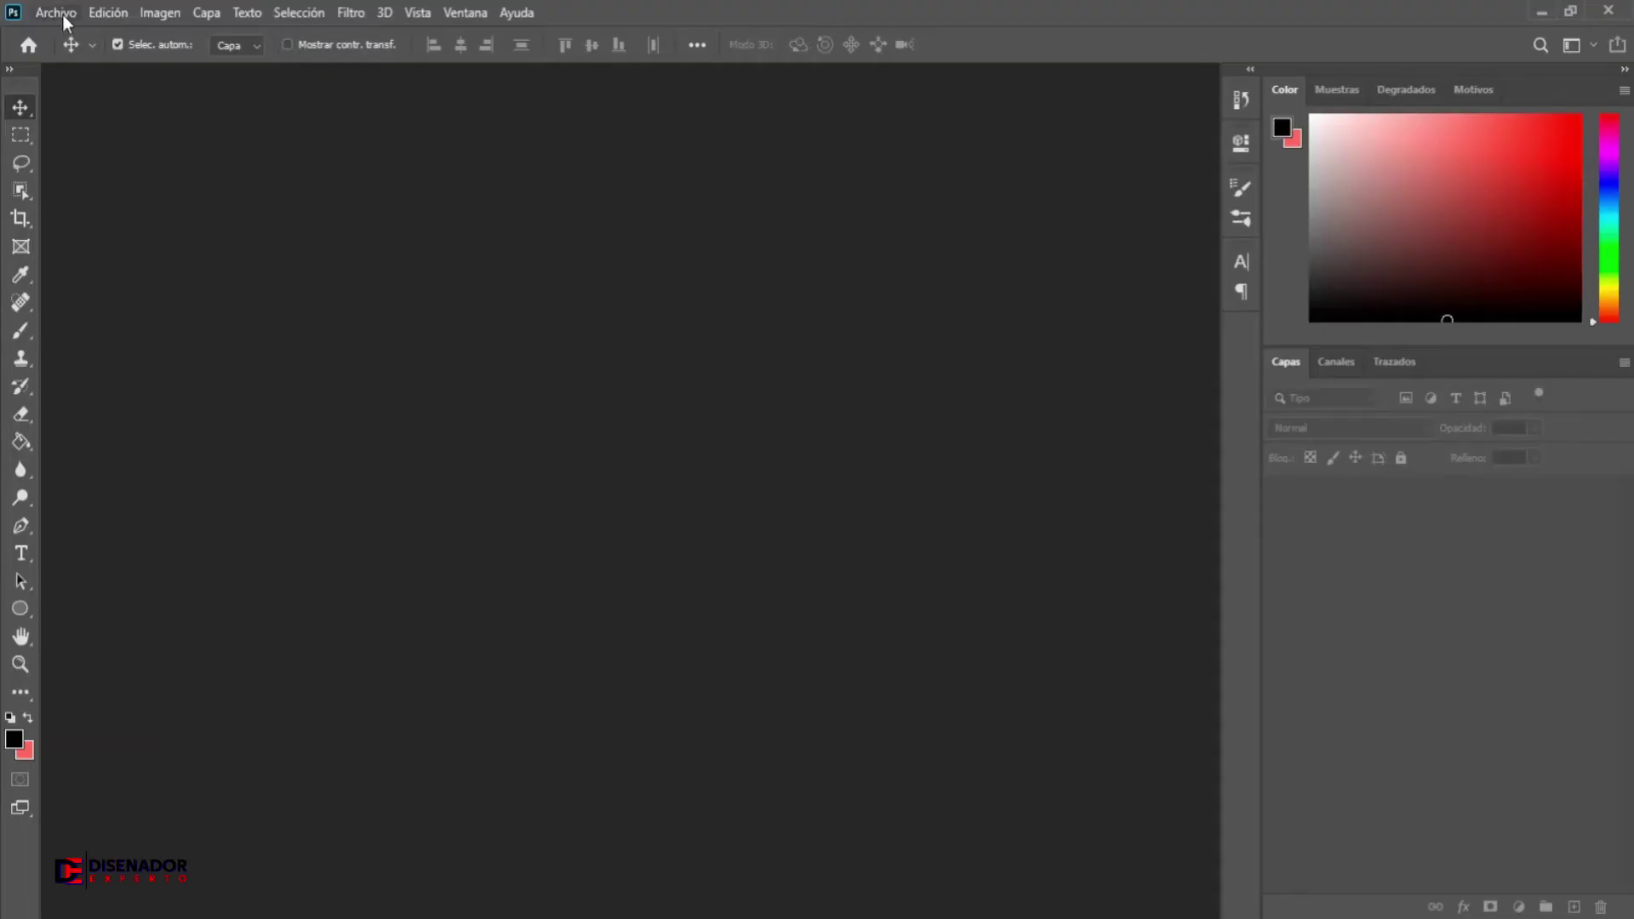
- Open the Archivo > Nuevo dialog to start a new document
click(63, 14)
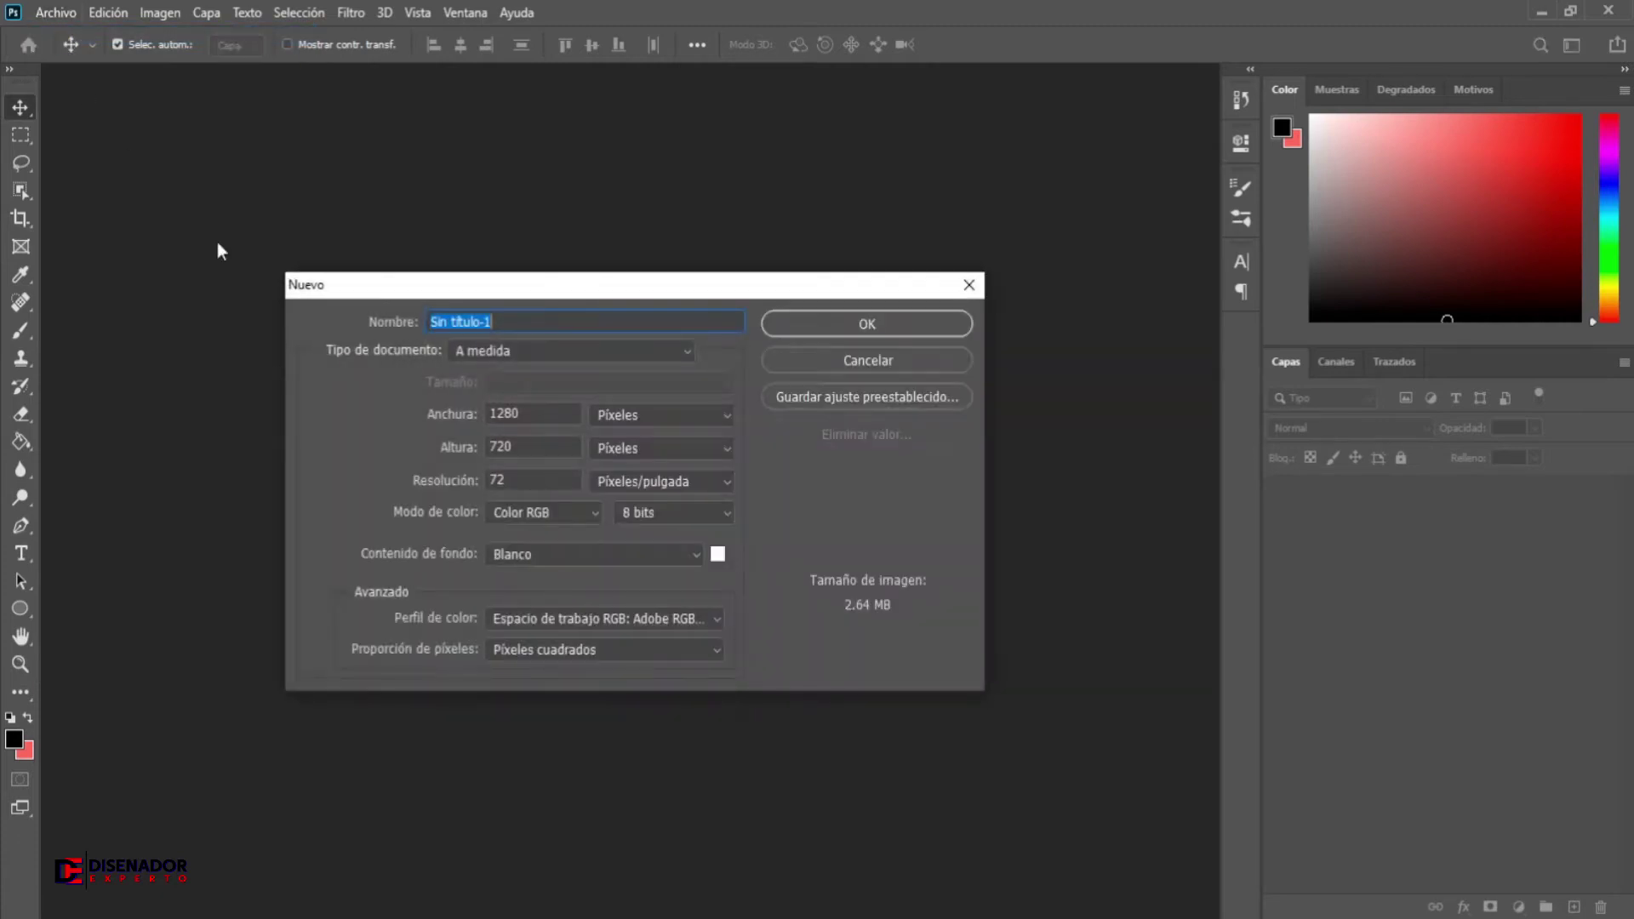
- Create a blank white 1280 × 720 px RGB document at 72 resolution
click(515, 413)
key(Tab)
click(865, 323)
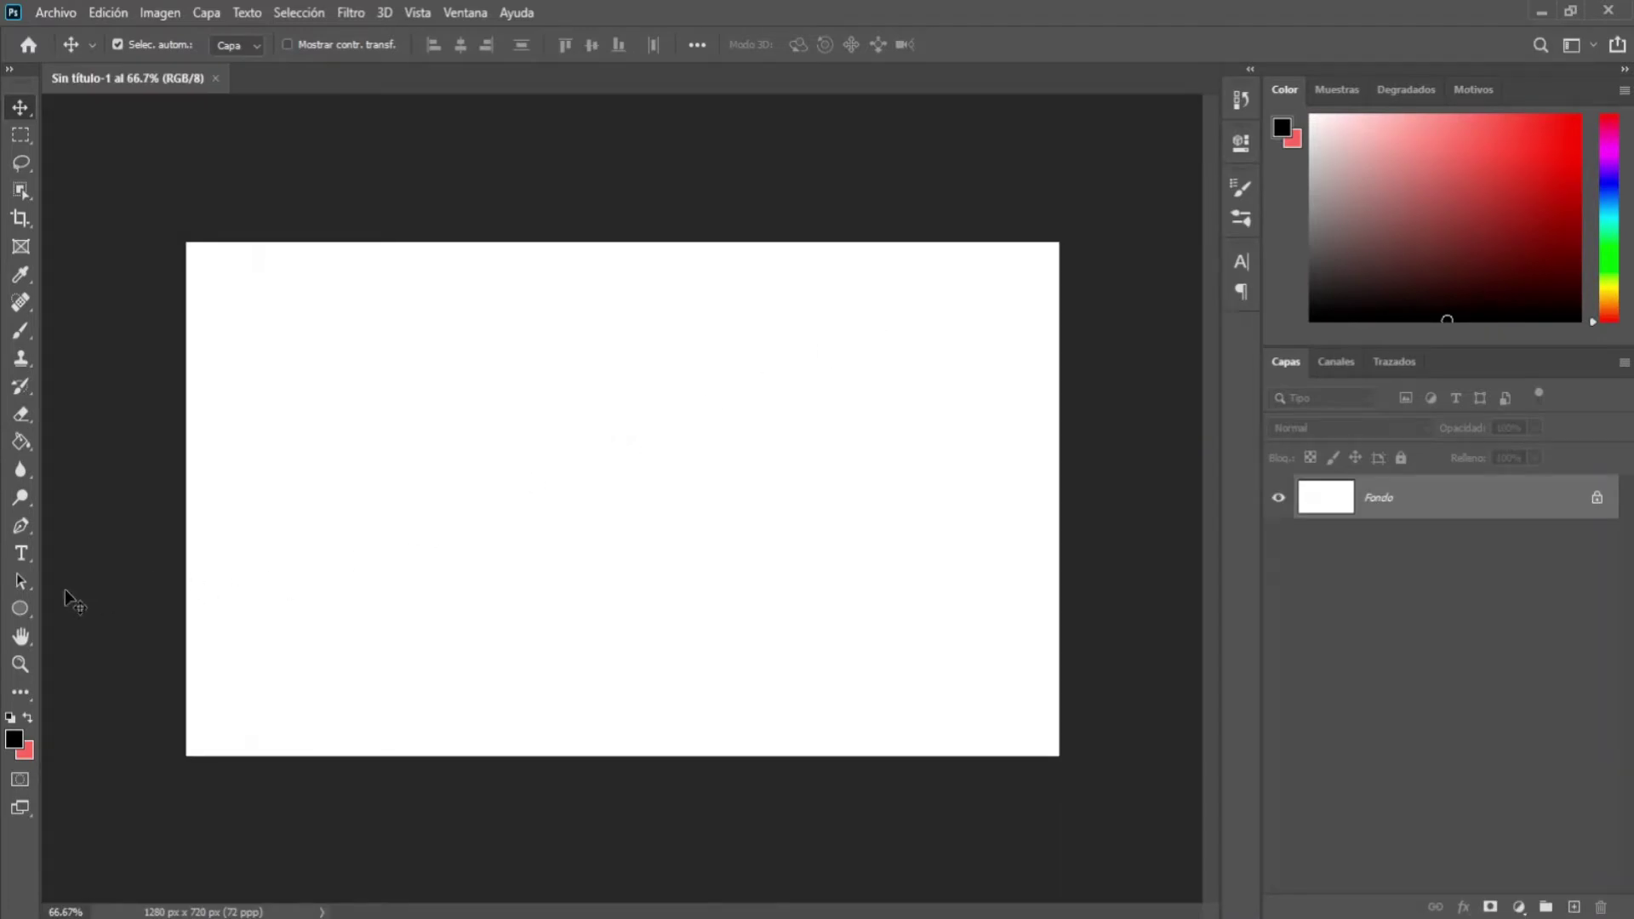
- Draw a black circle with the Ellipse tool and size it to 400 × 400 px
click(19, 608)
drag(486, 393, 720, 630)
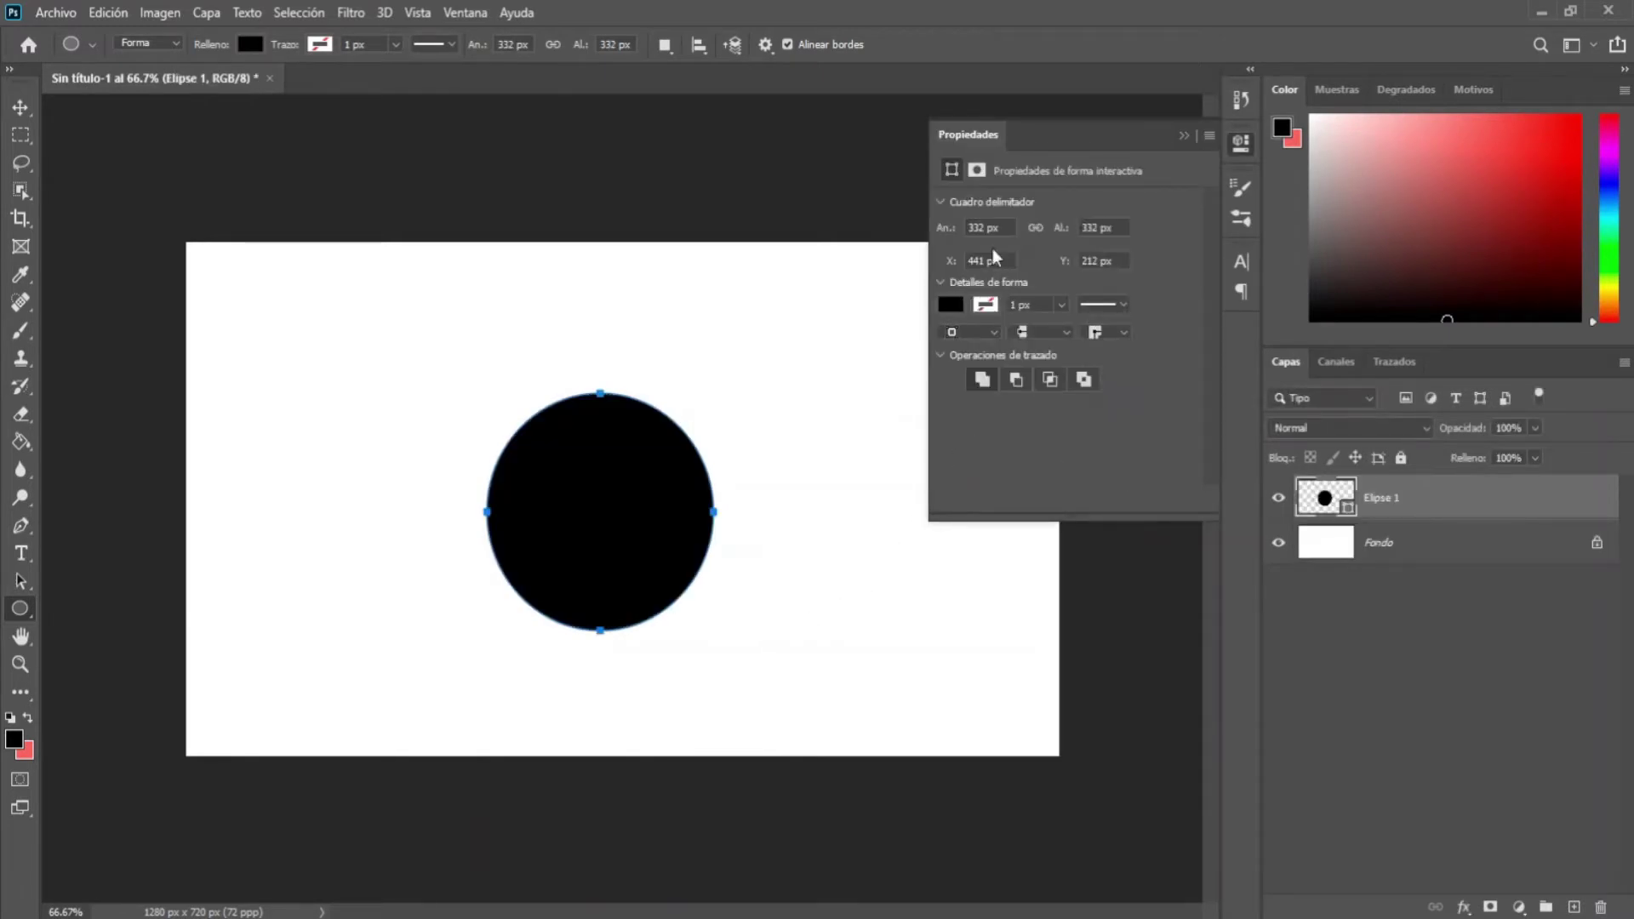
double_click(983, 228)
text(4)
text(0)
double_click(1098, 228)
text(40)
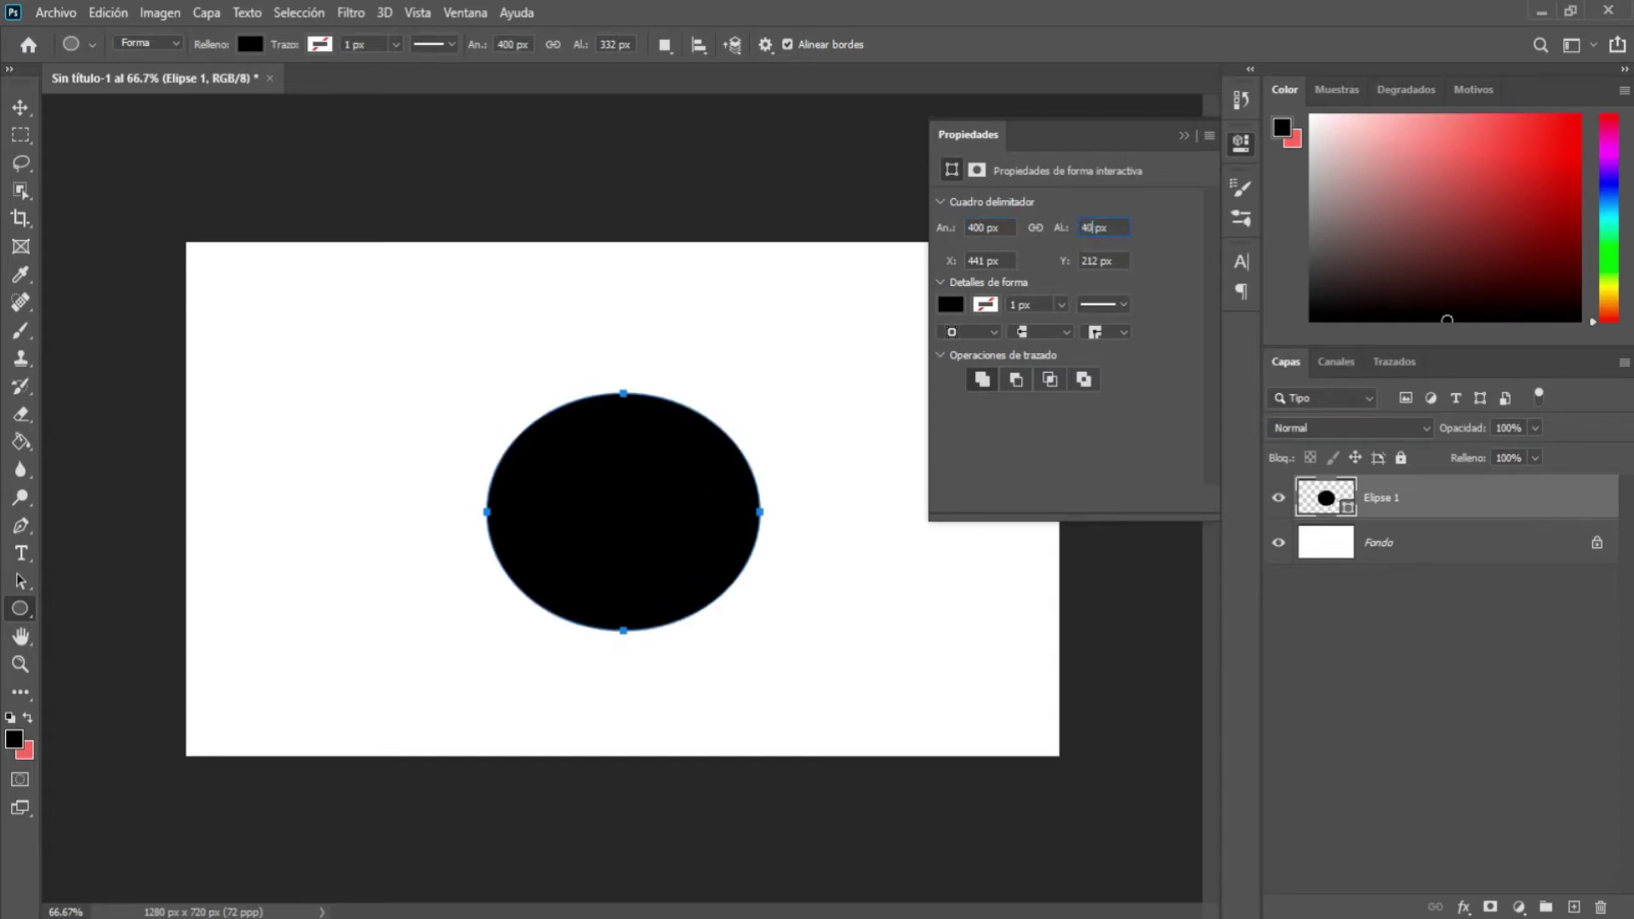
text(0)
key(Return)
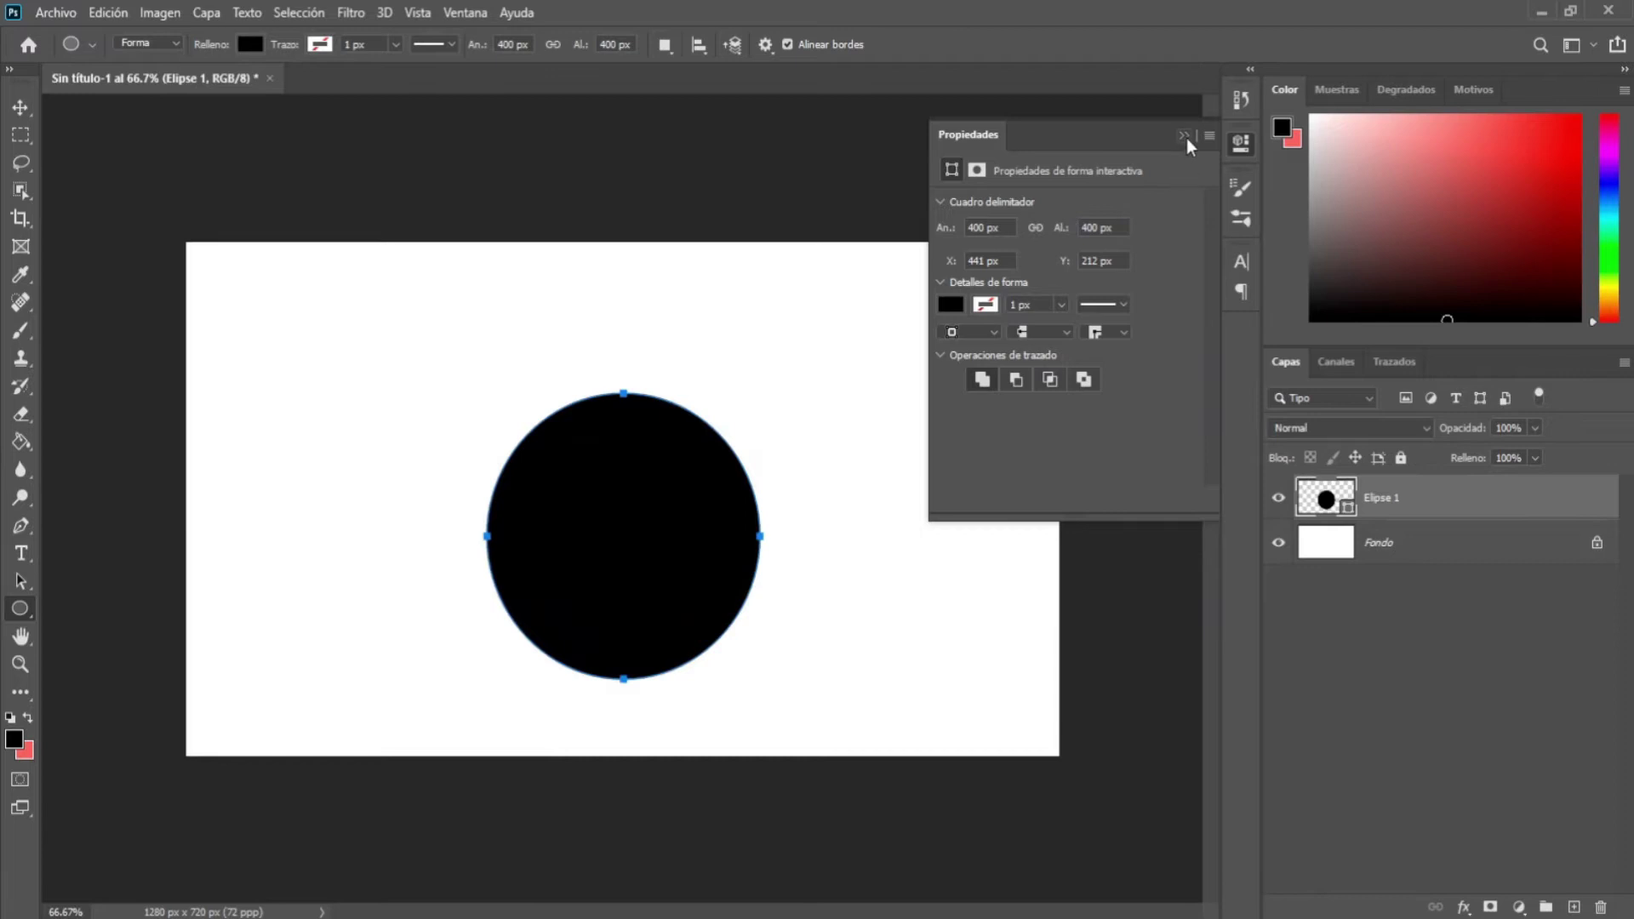
click(1184, 135)
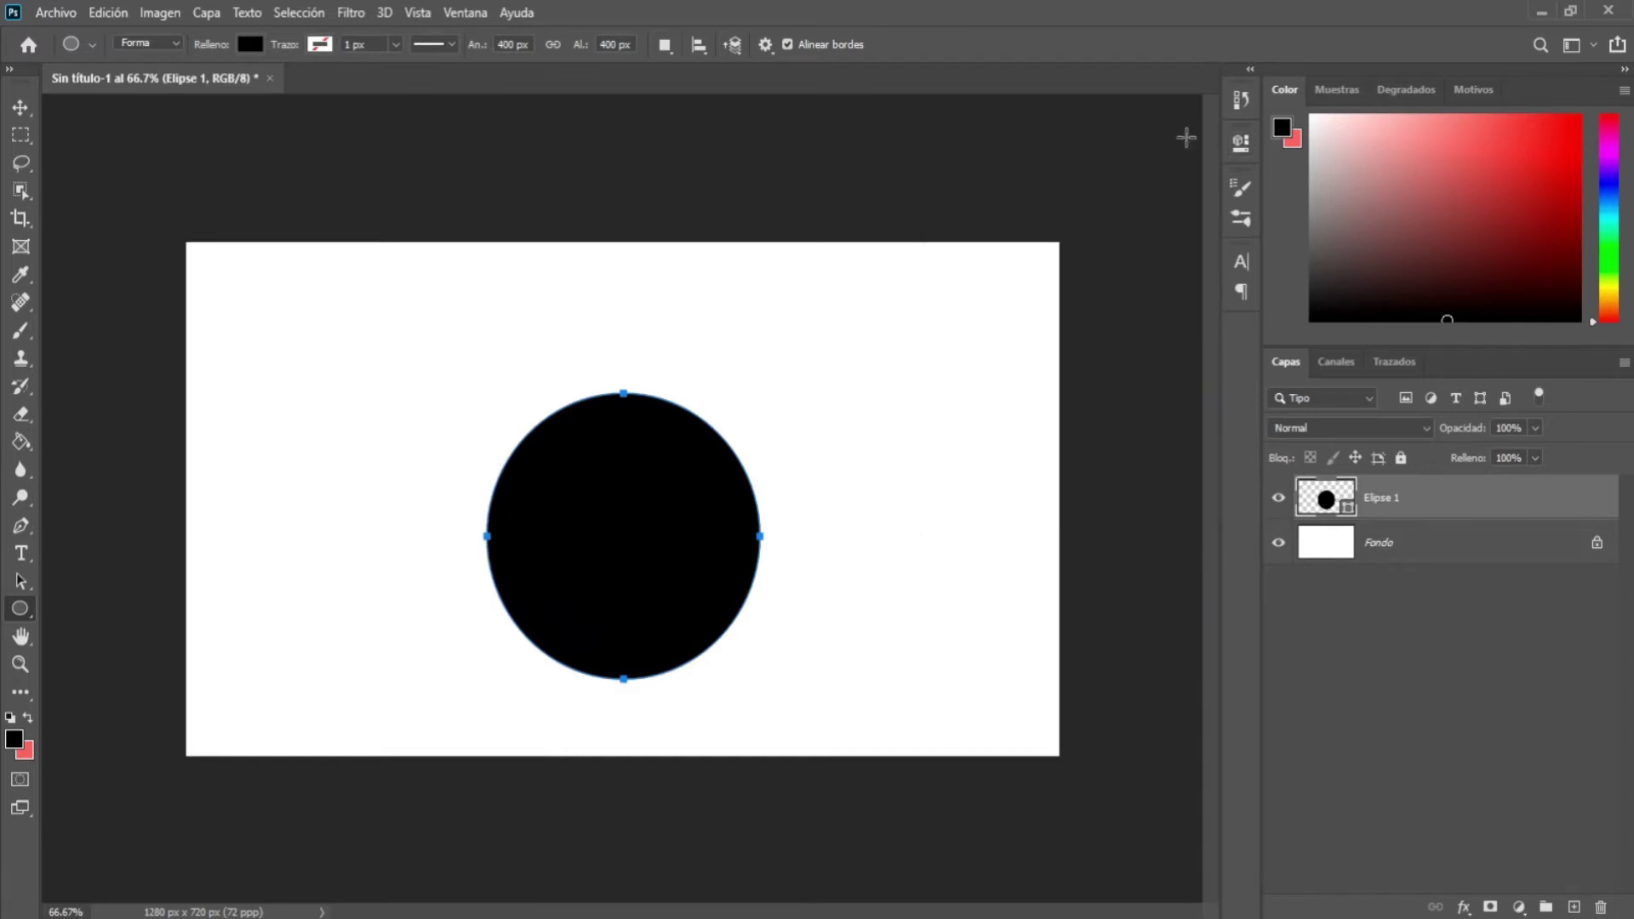
click(21, 107)
- Select all, align the circle to the canvas's horizontal and vertical centres, then deselect
click(294, 13)
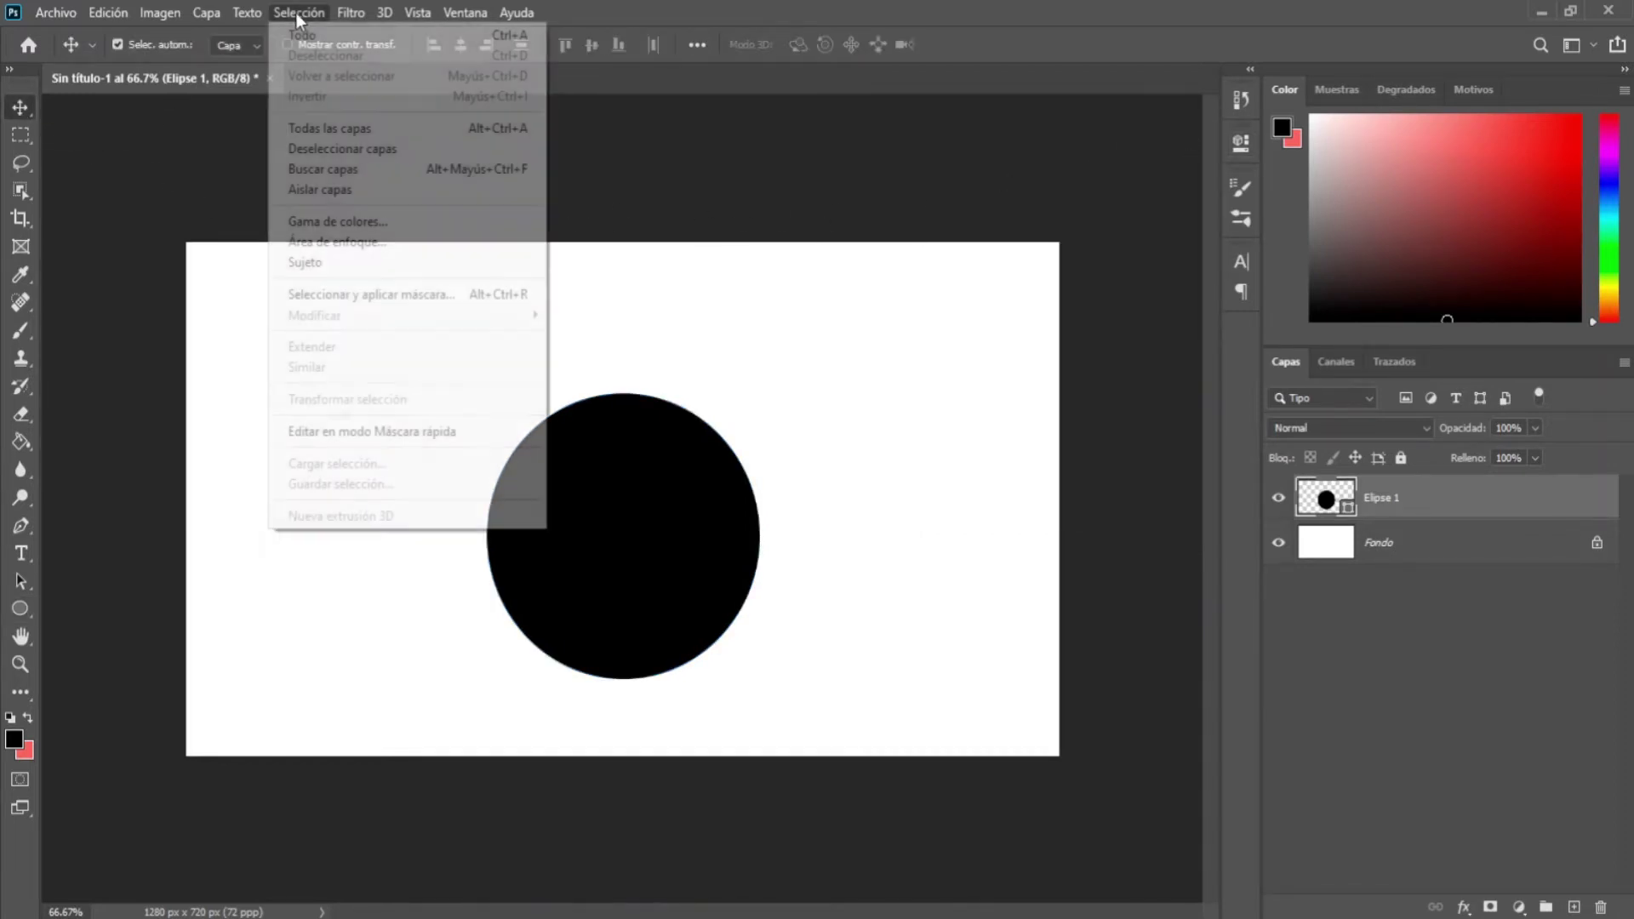
click(299, 31)
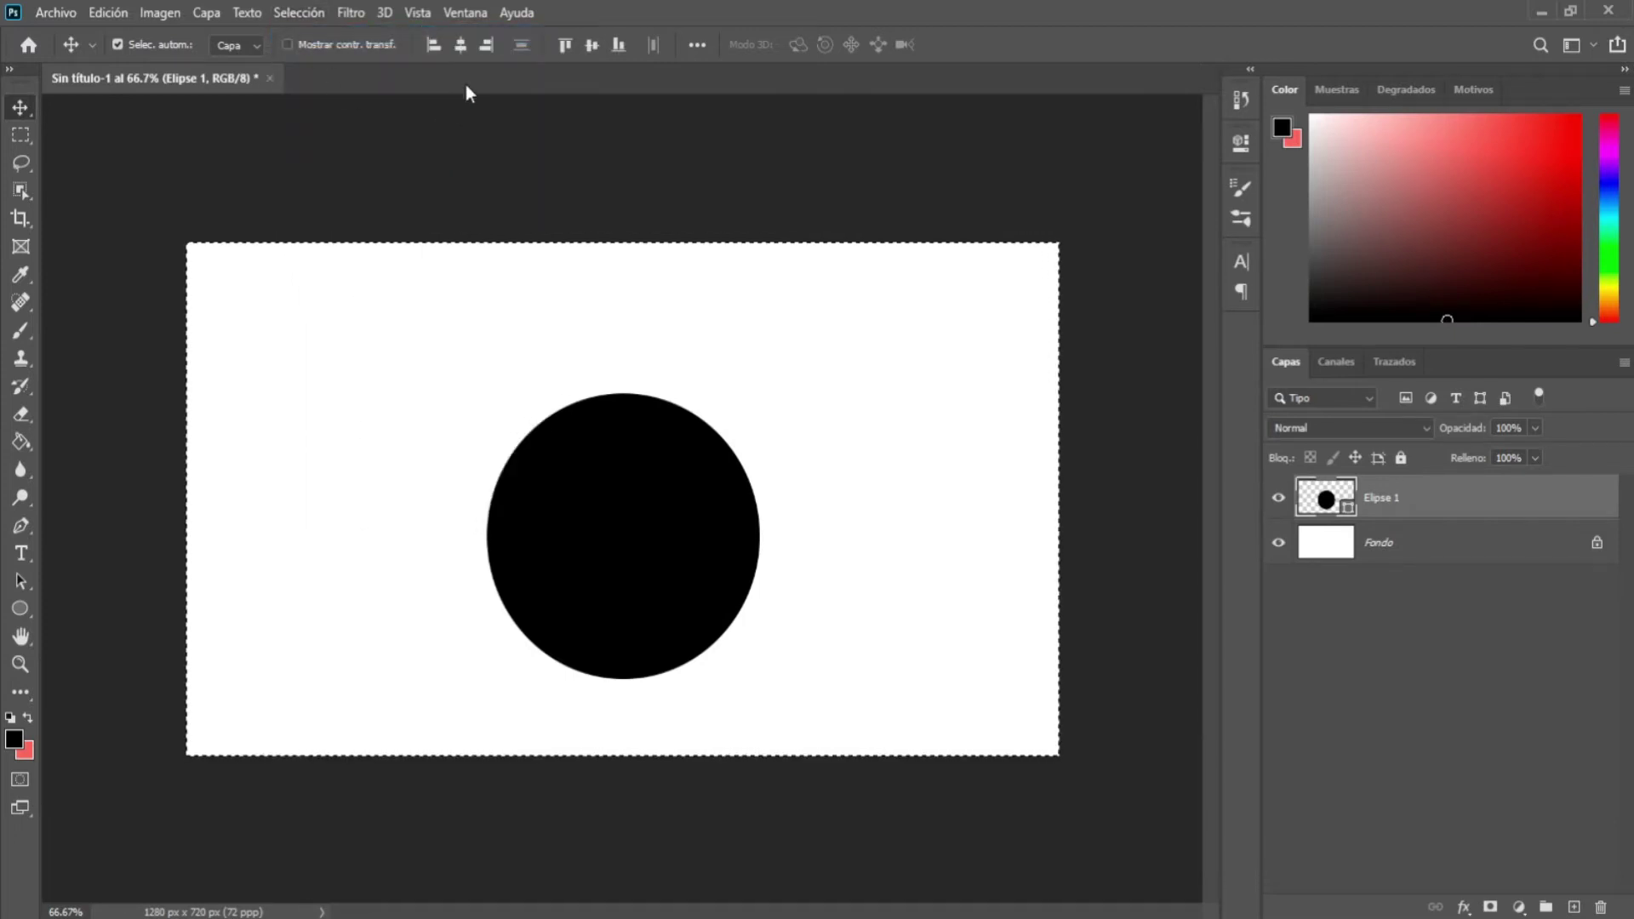
click(461, 54)
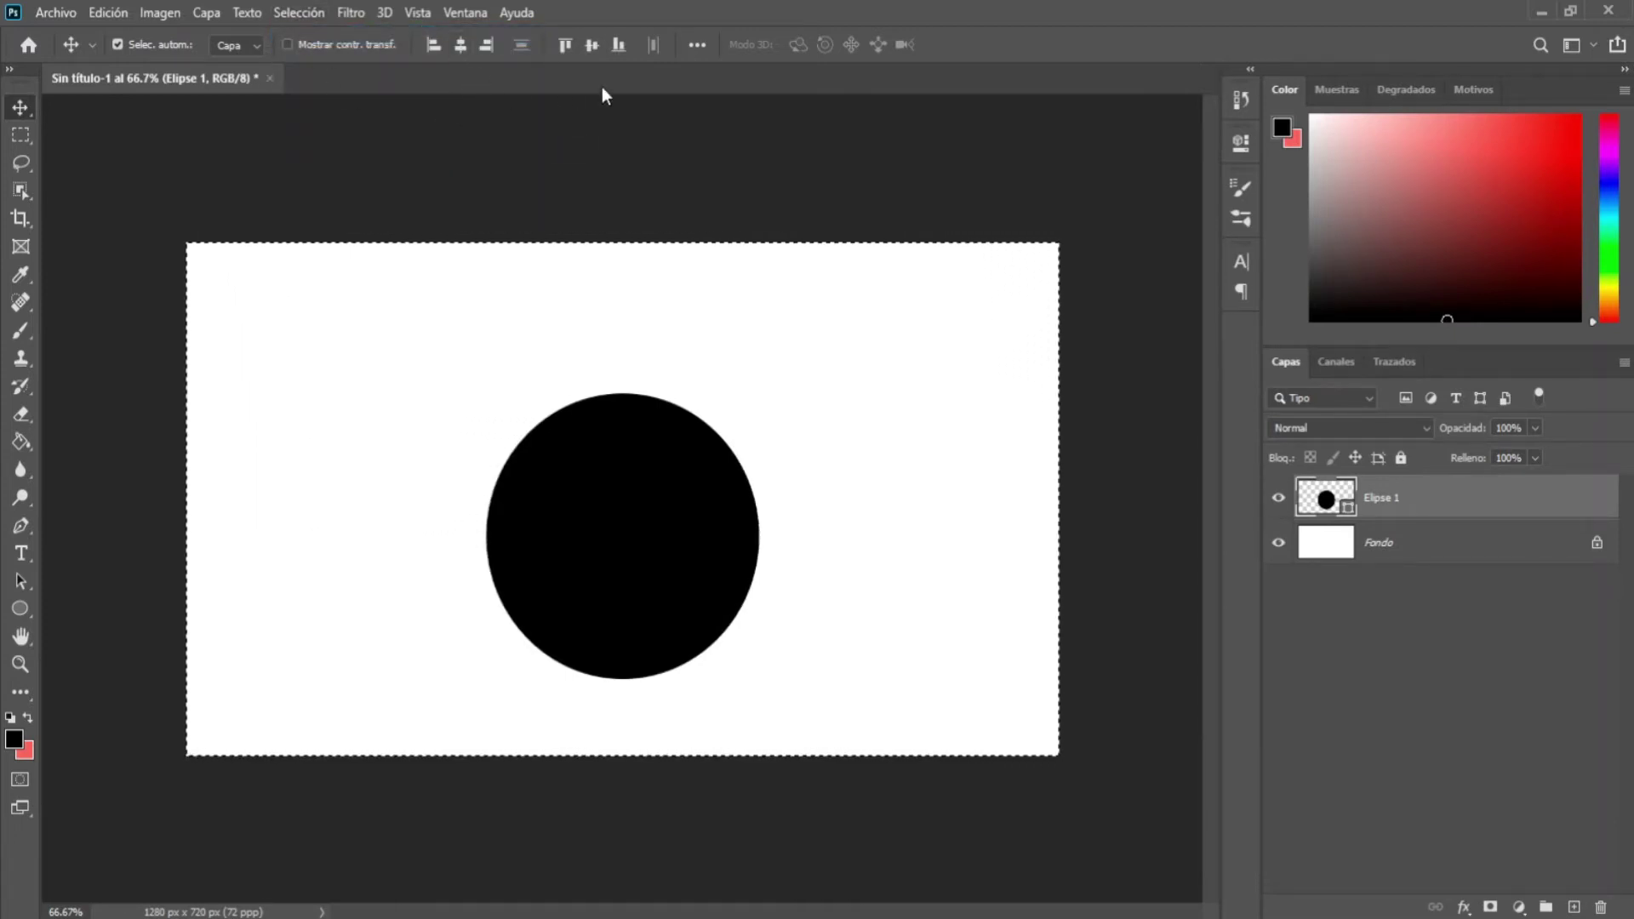
click(596, 49)
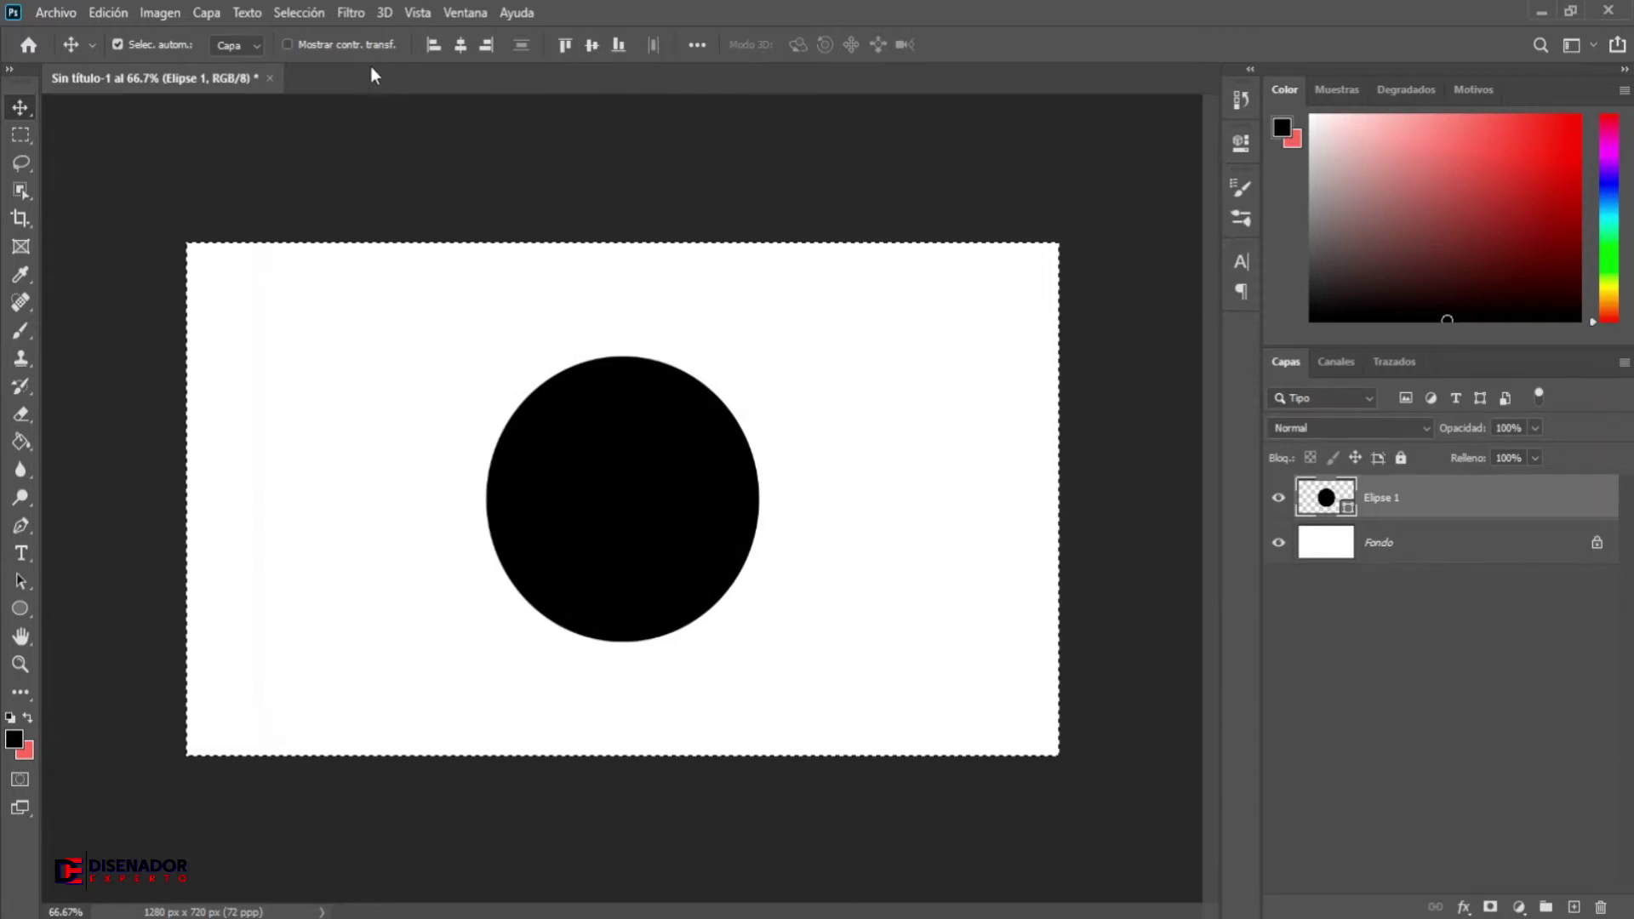
click(301, 13)
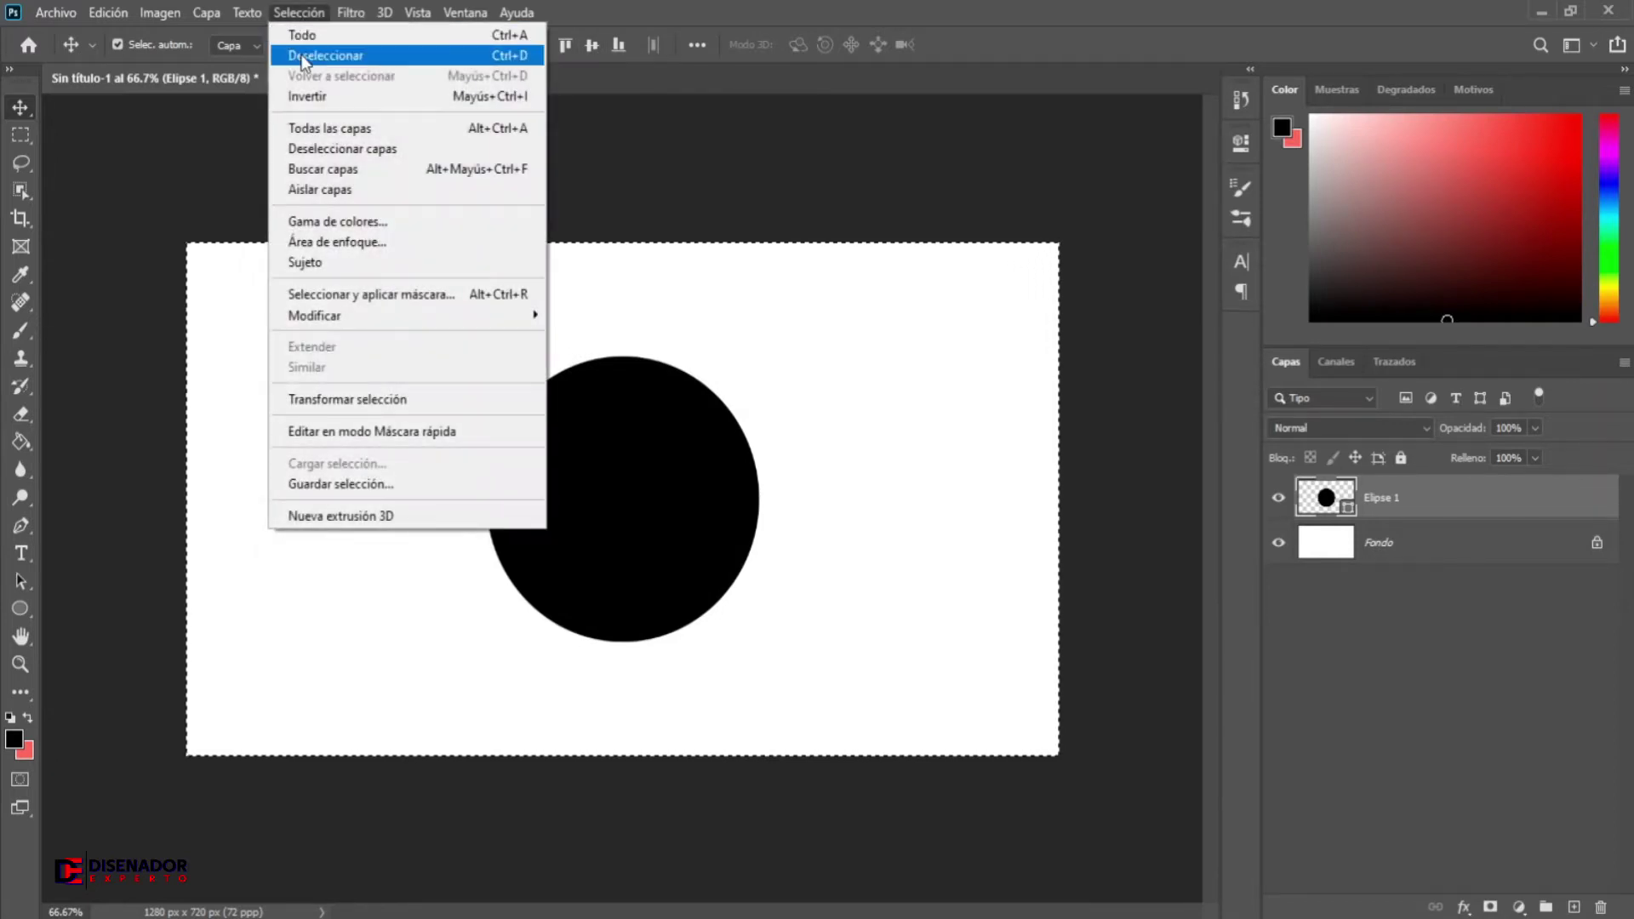
click(324, 55)
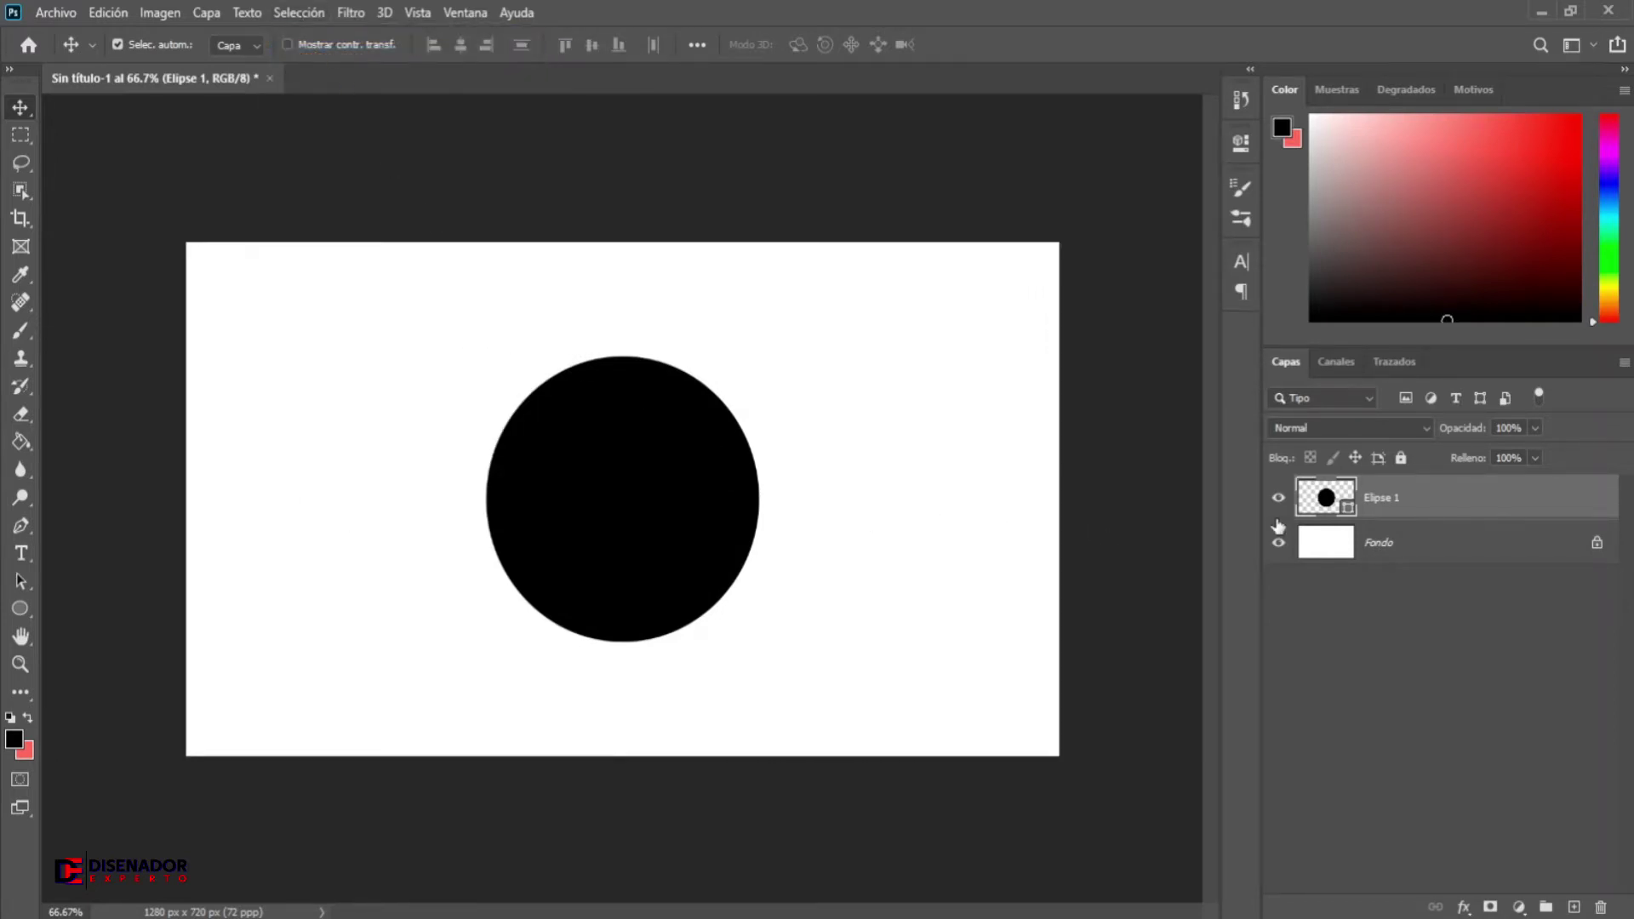
- Duplicate the Elipse 1 layer as Elipse 1 copia
right_click(1408, 498)
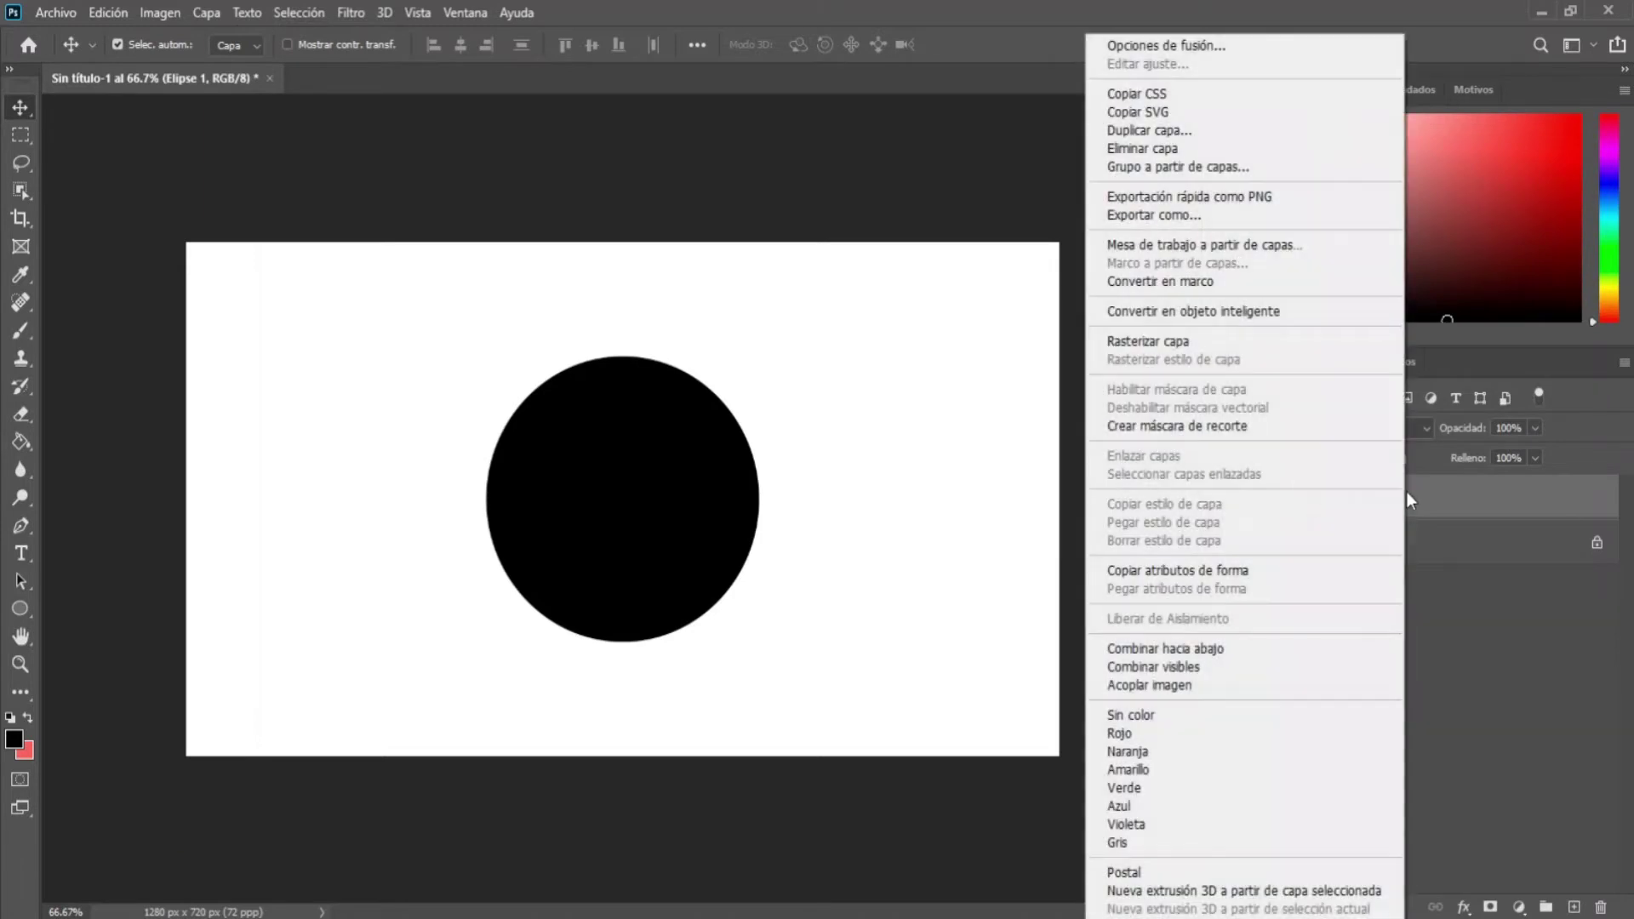
click(1183, 132)
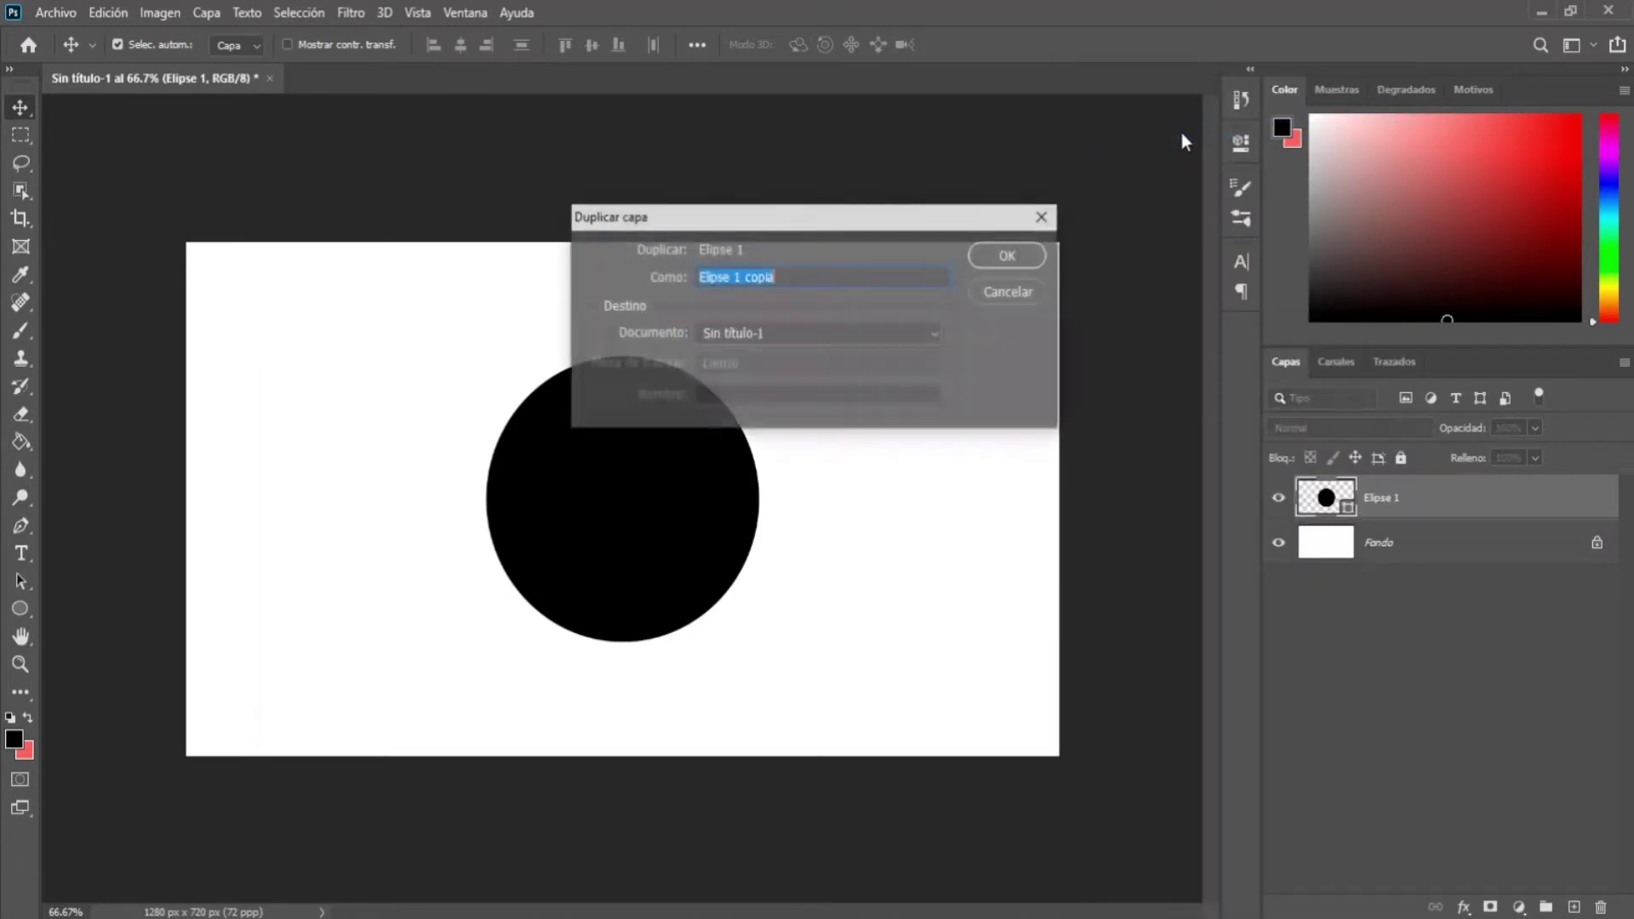
click(1040, 249)
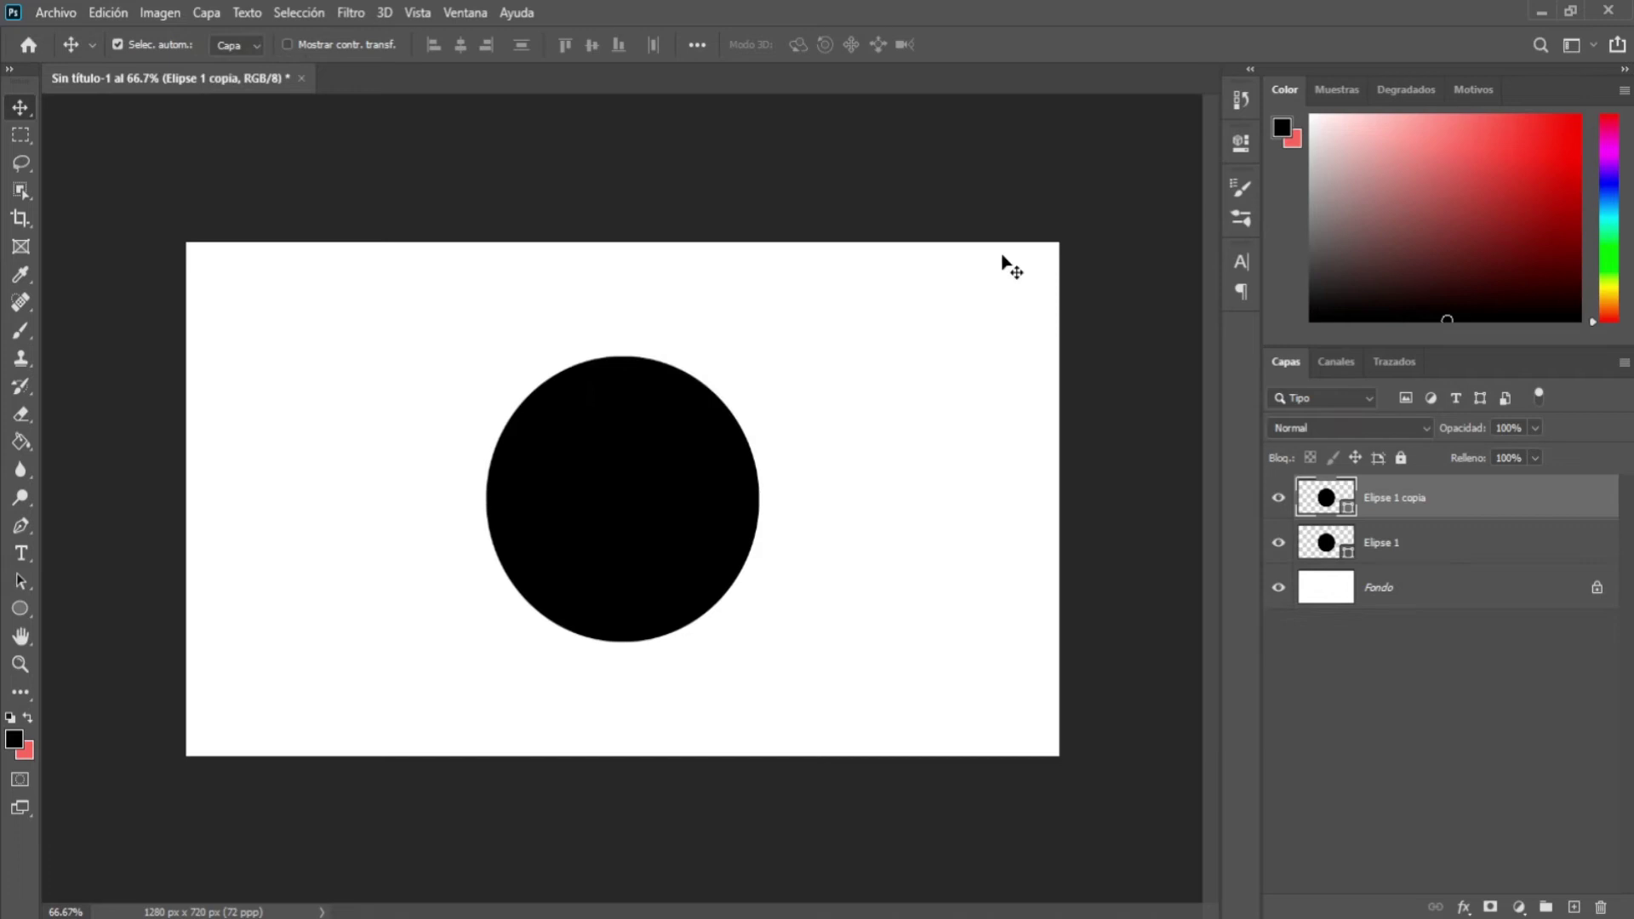
- Fill the copied circle with red and resize it to 450 × 450 px
click(1235, 147)
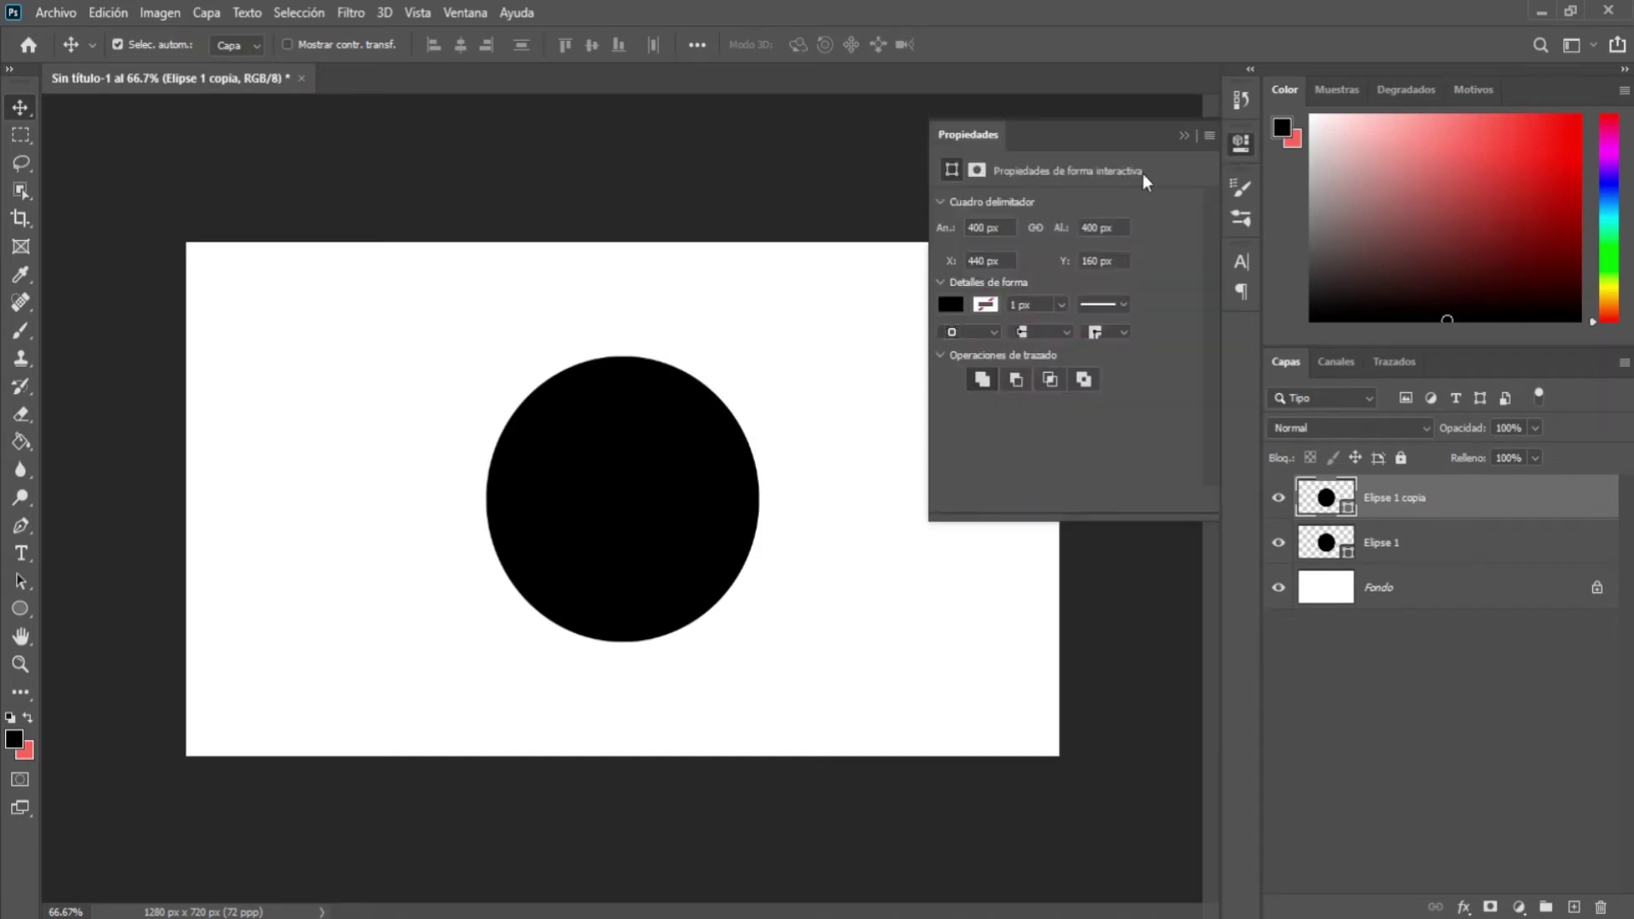
click(953, 304)
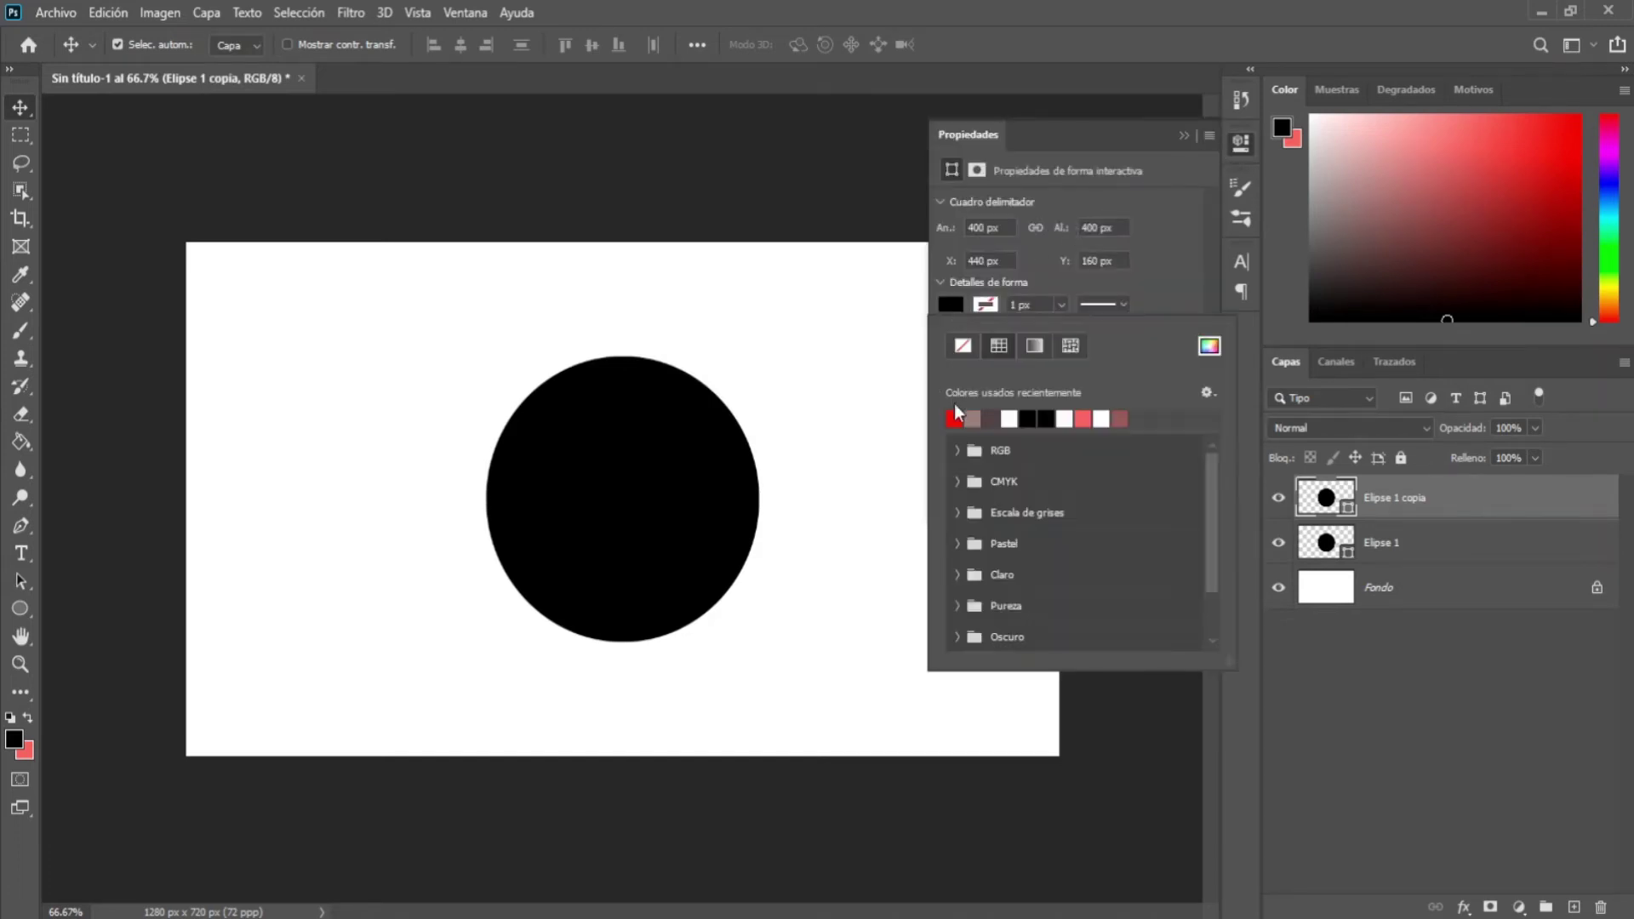
click(955, 417)
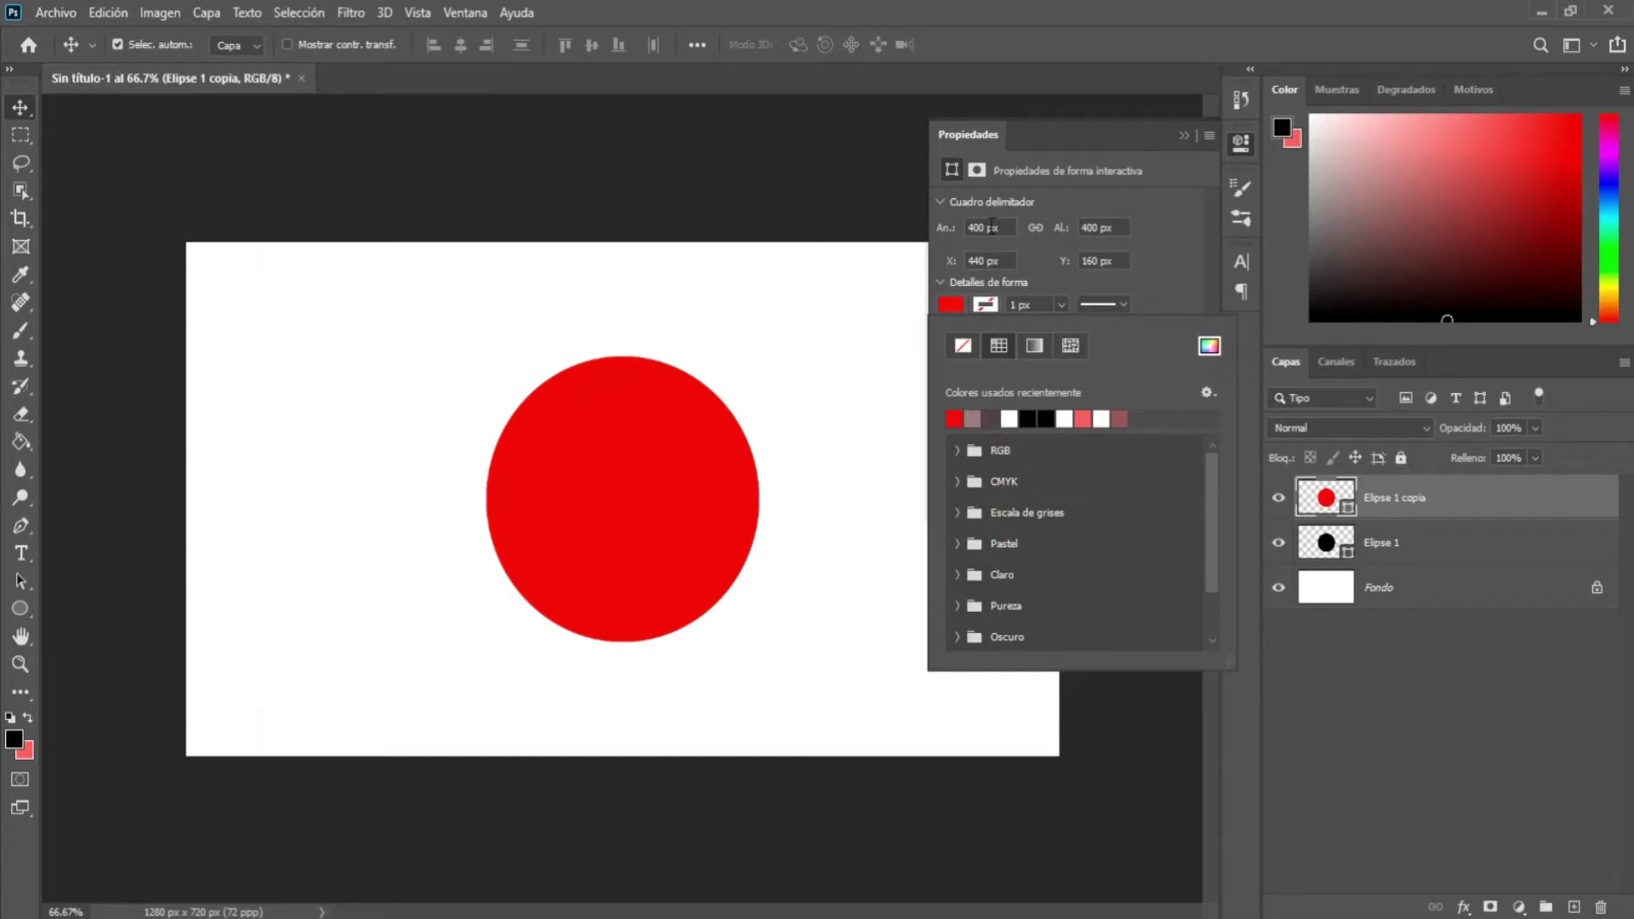
click(987, 225)
text(450)
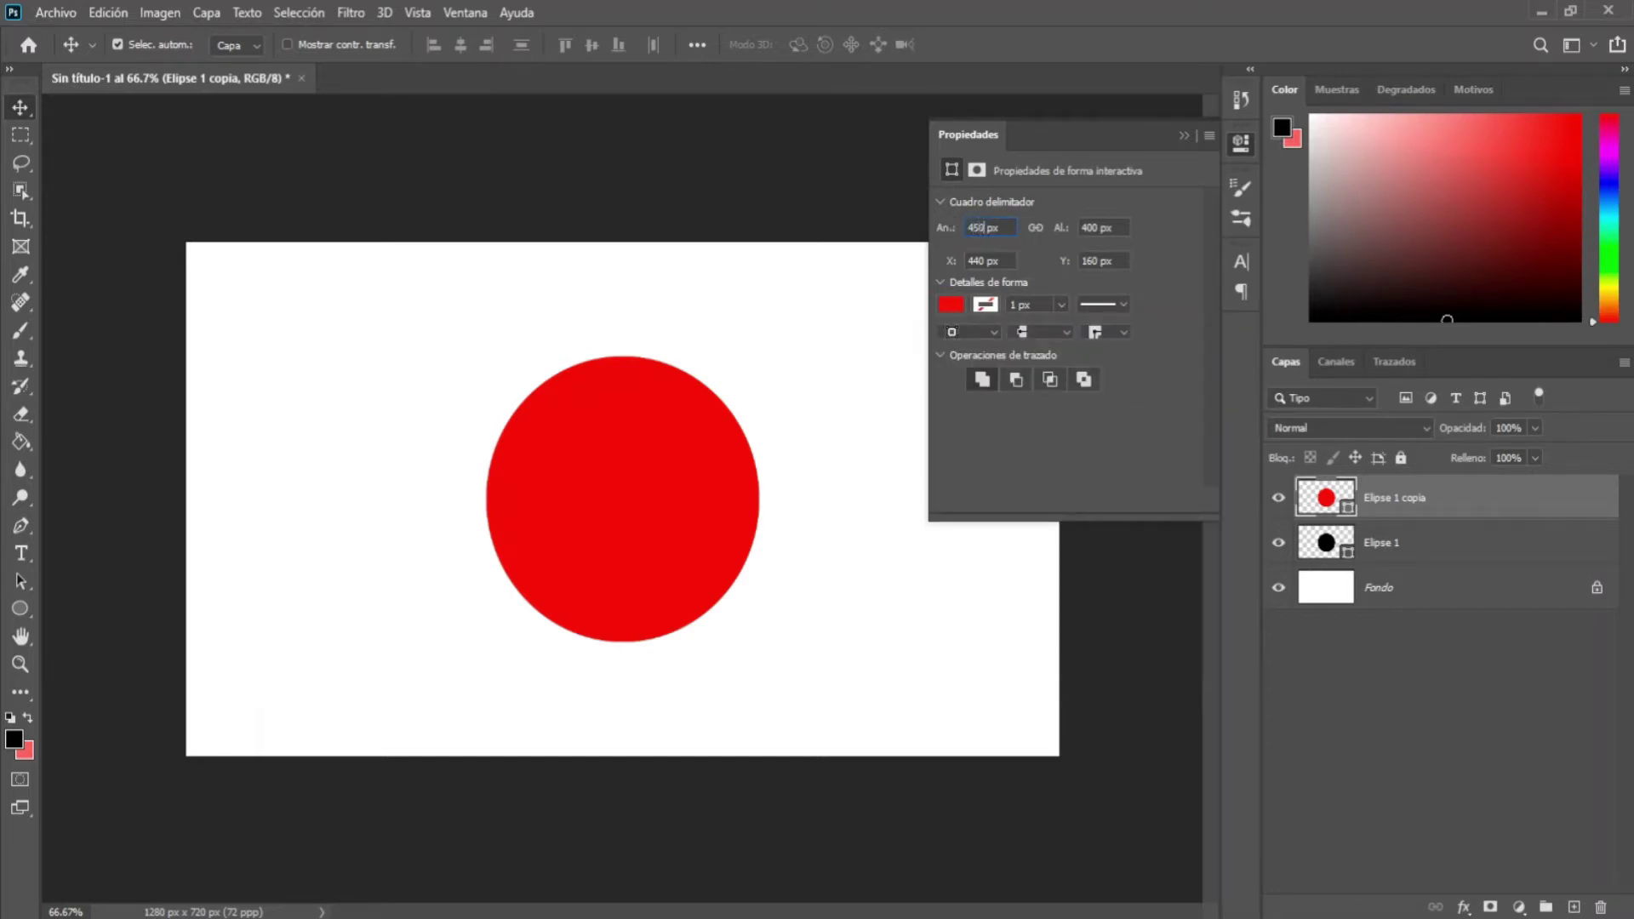
key(Return)
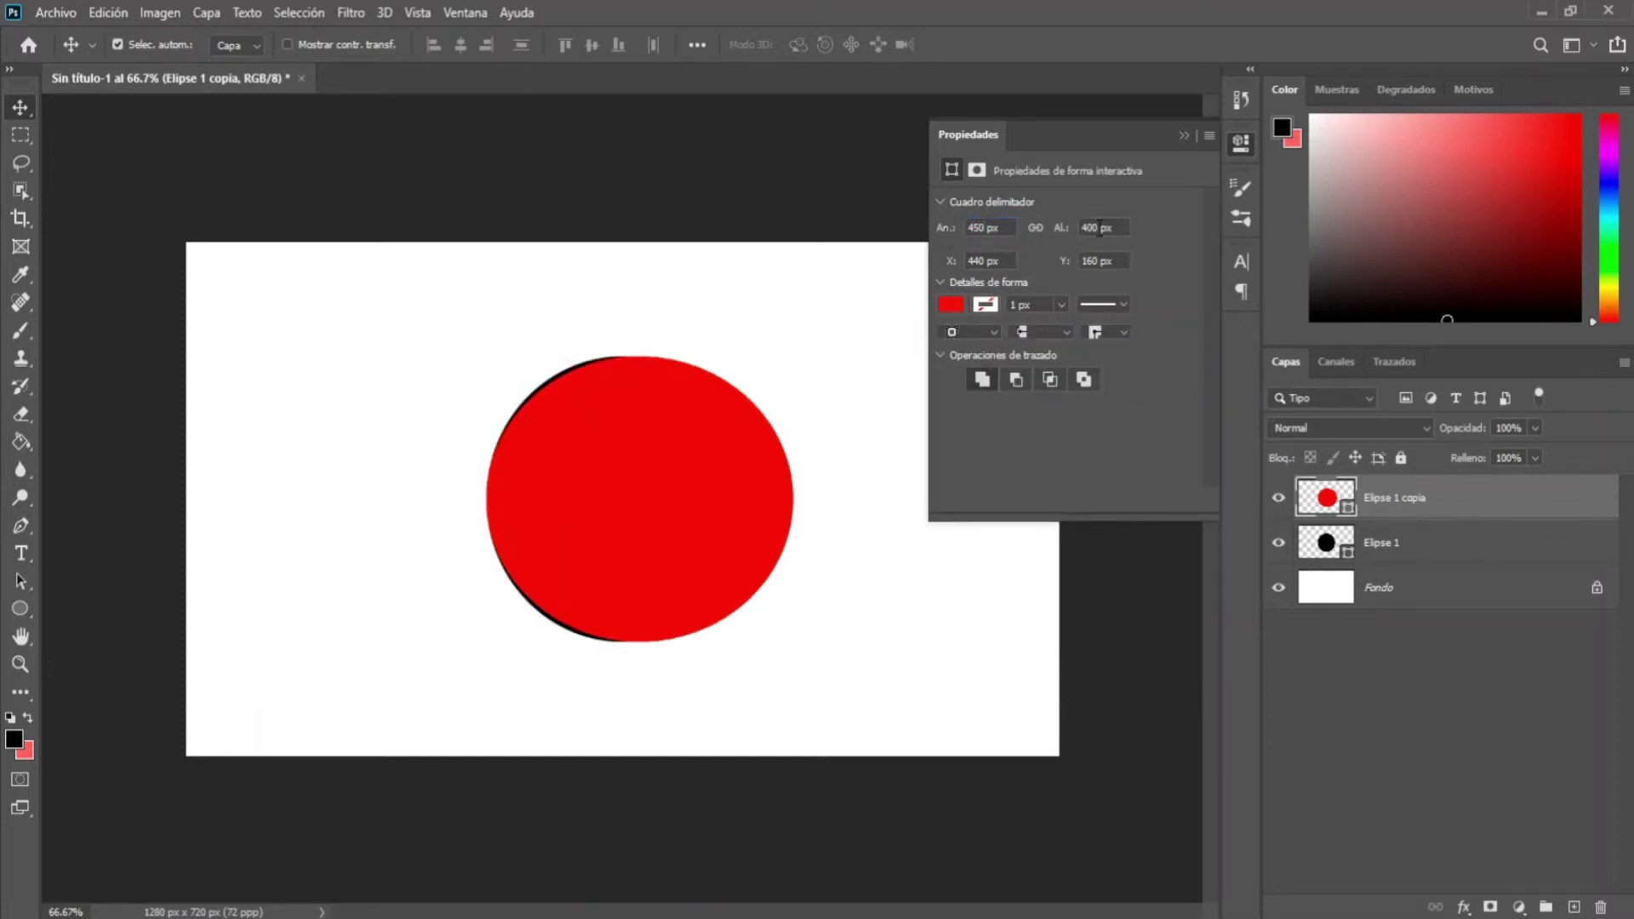
text(45)
key(Return)
click(1184, 135)
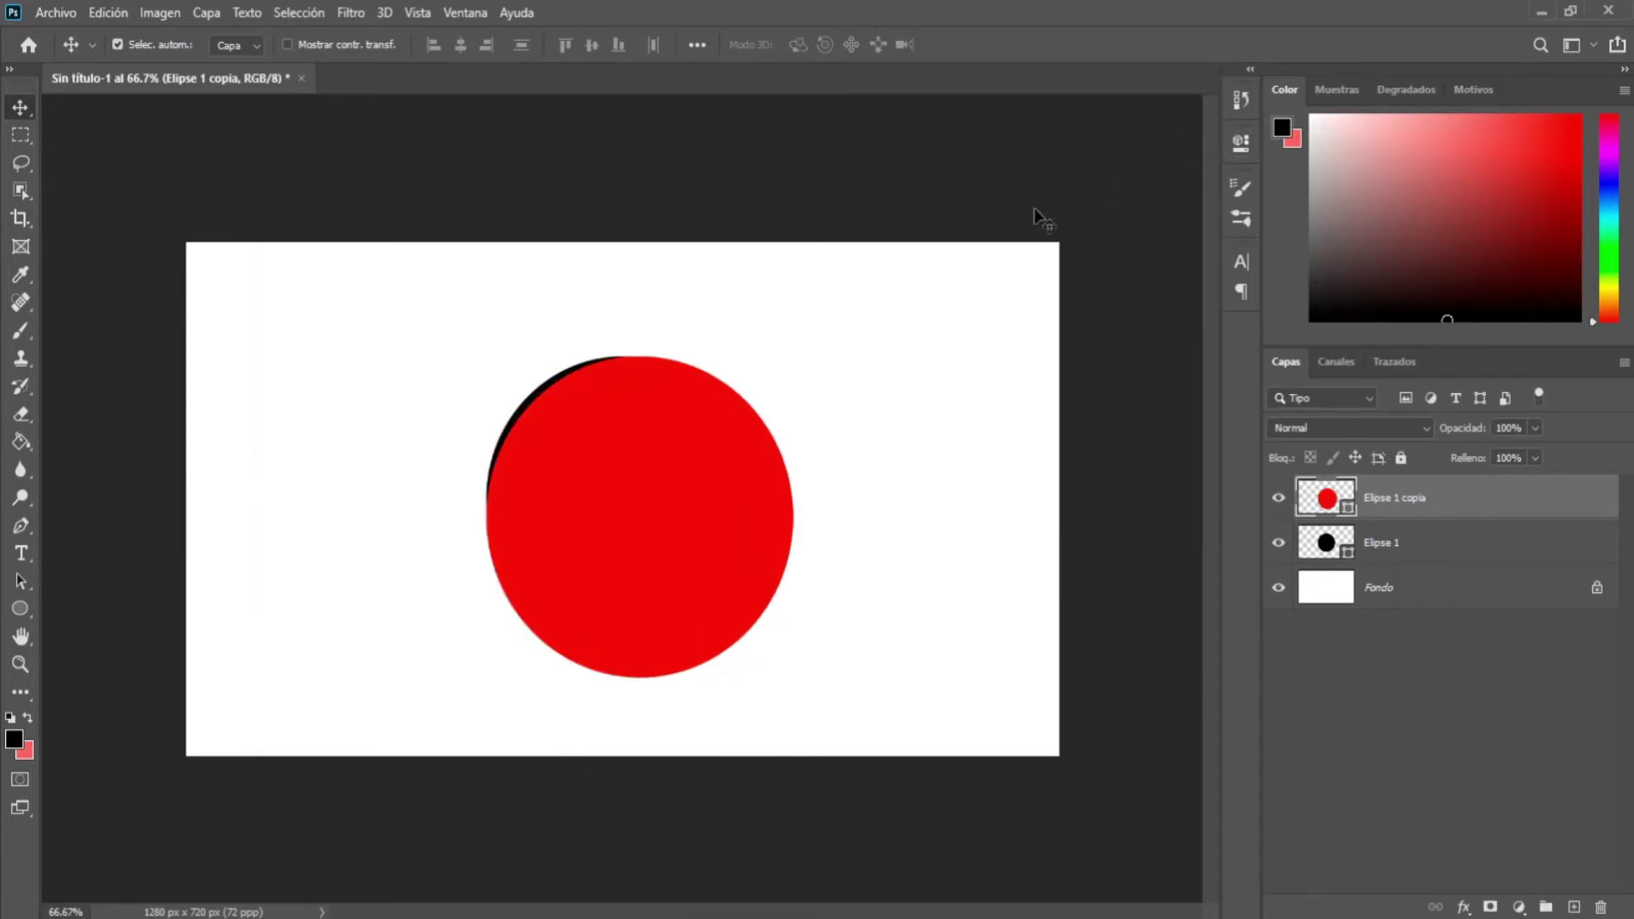
click(313, 14)
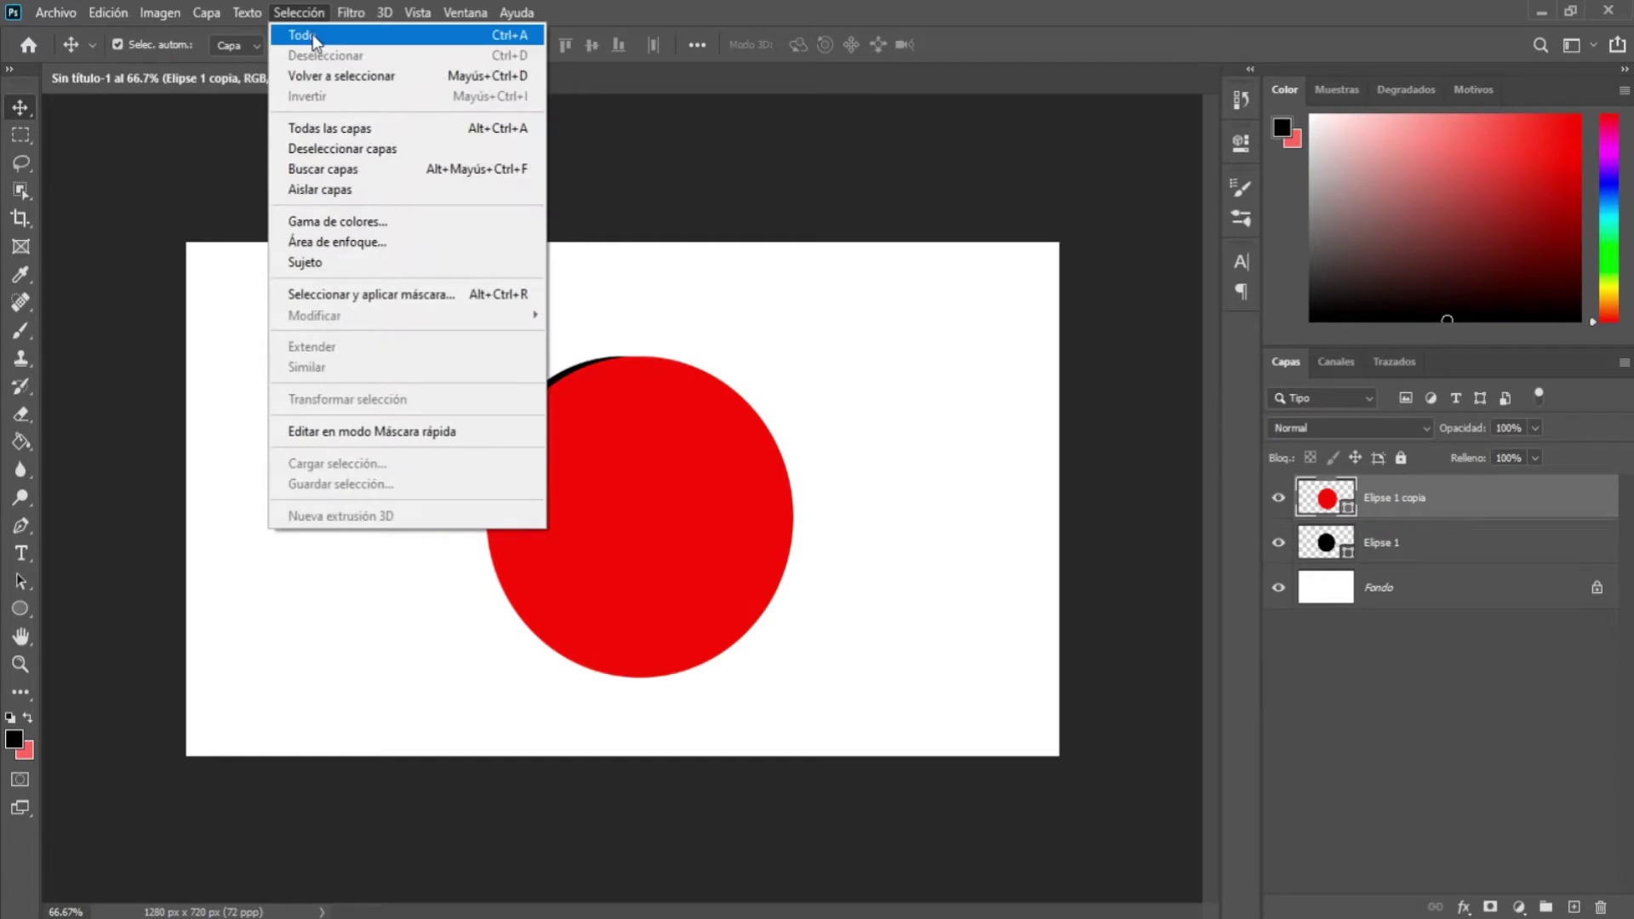
- Centre the red circle horizontally and vertically on the canvas, then deselect
click(313, 33)
click(461, 44)
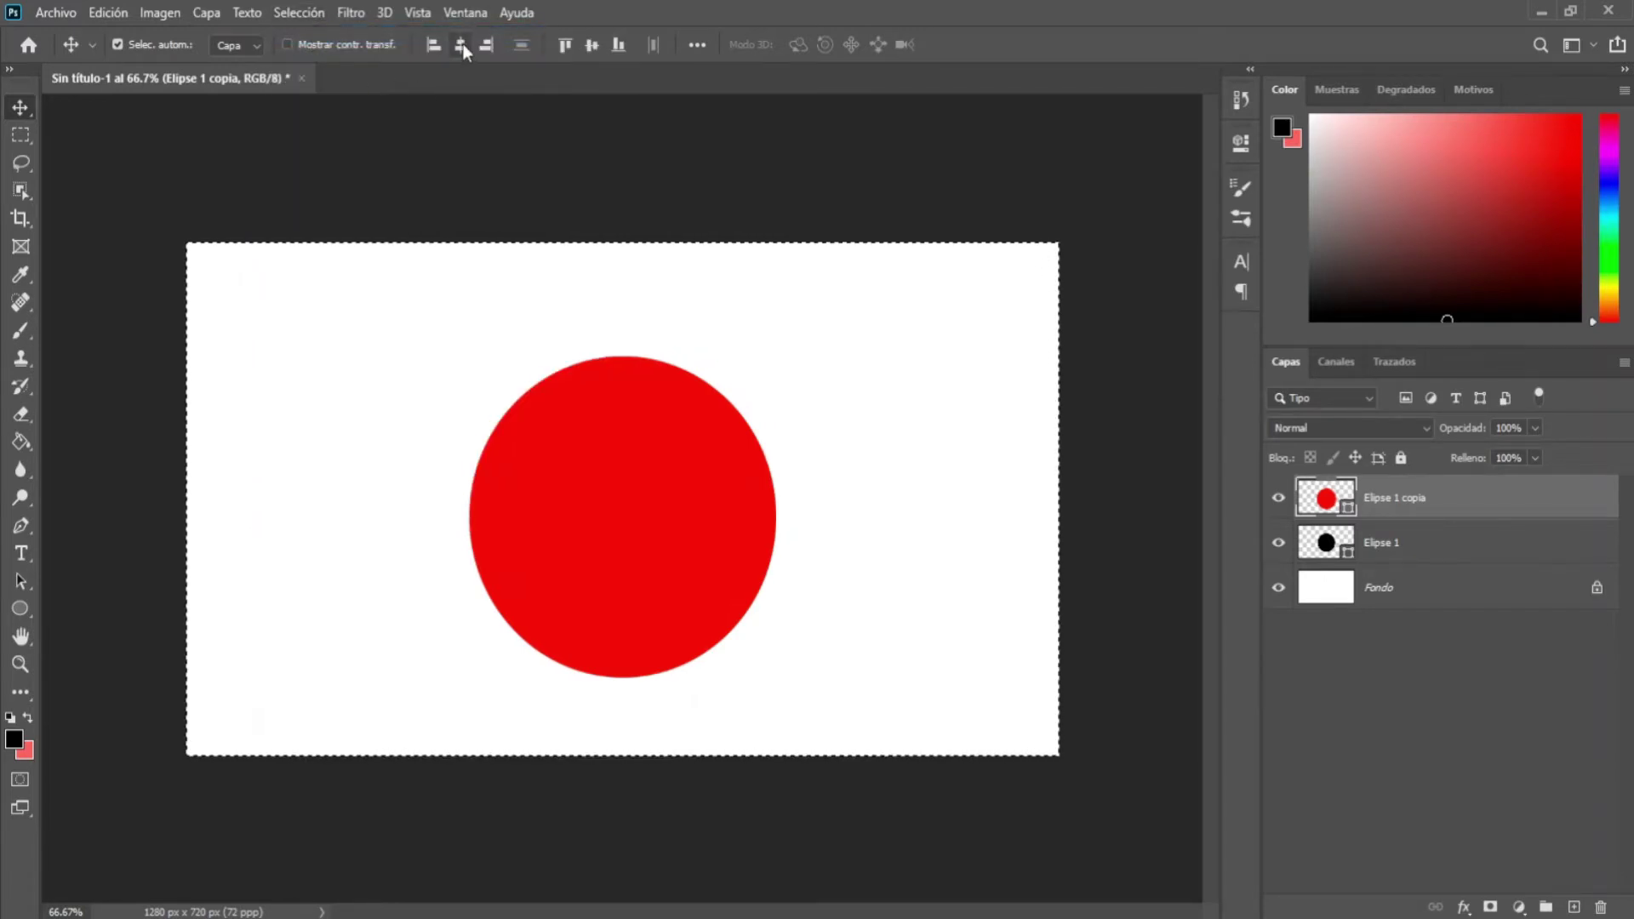
click(591, 45)
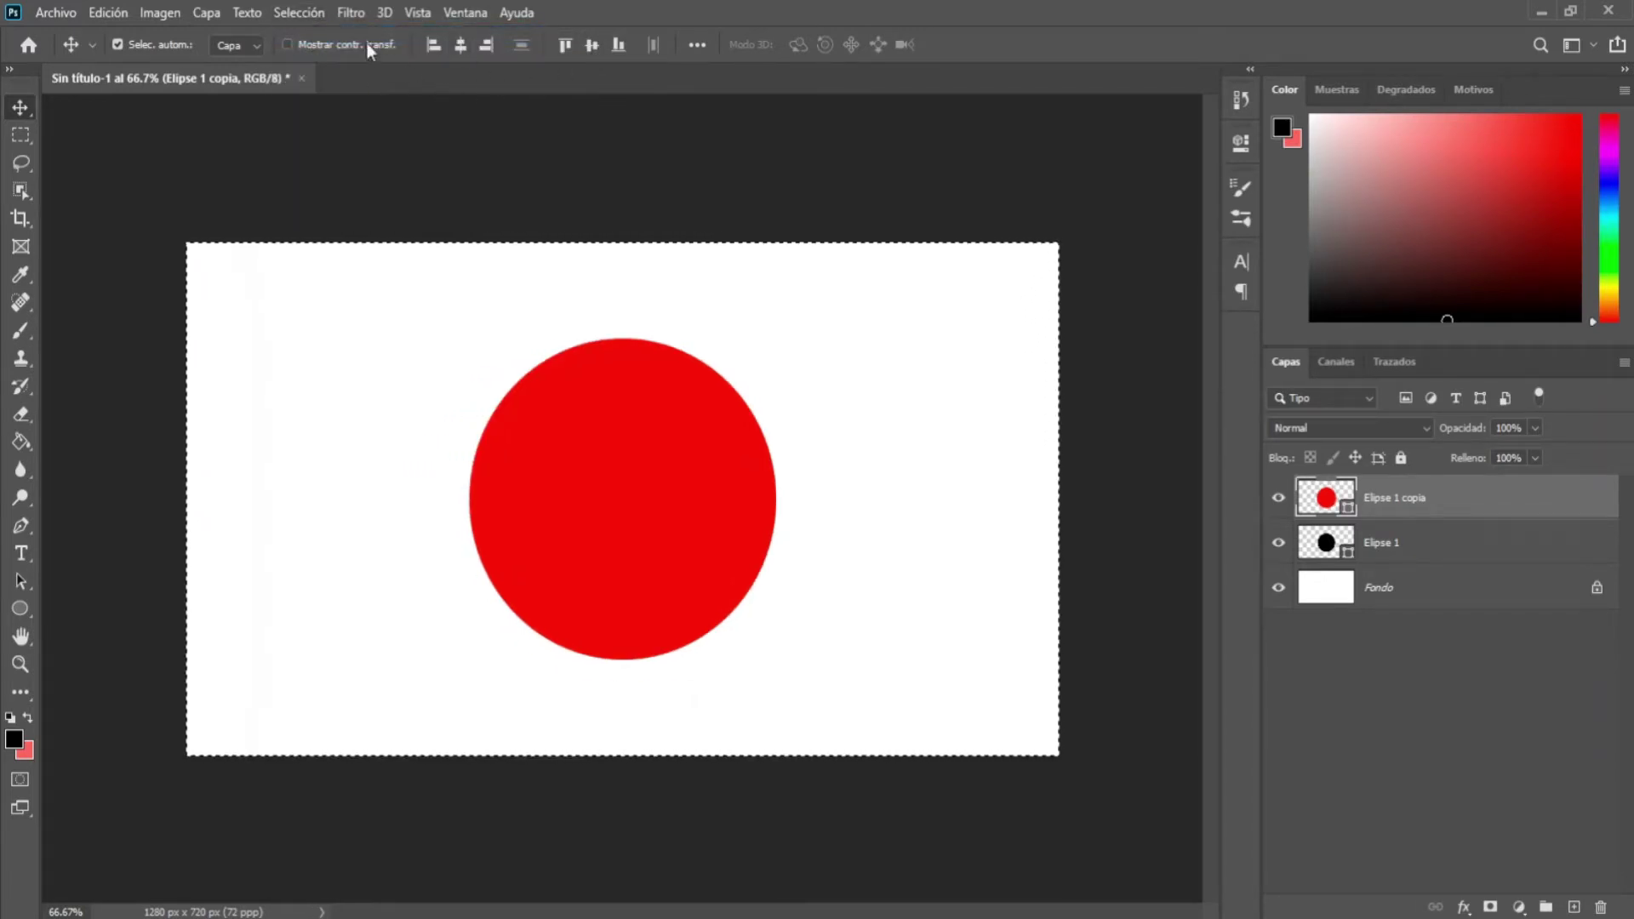
click(298, 12)
click(296, 51)
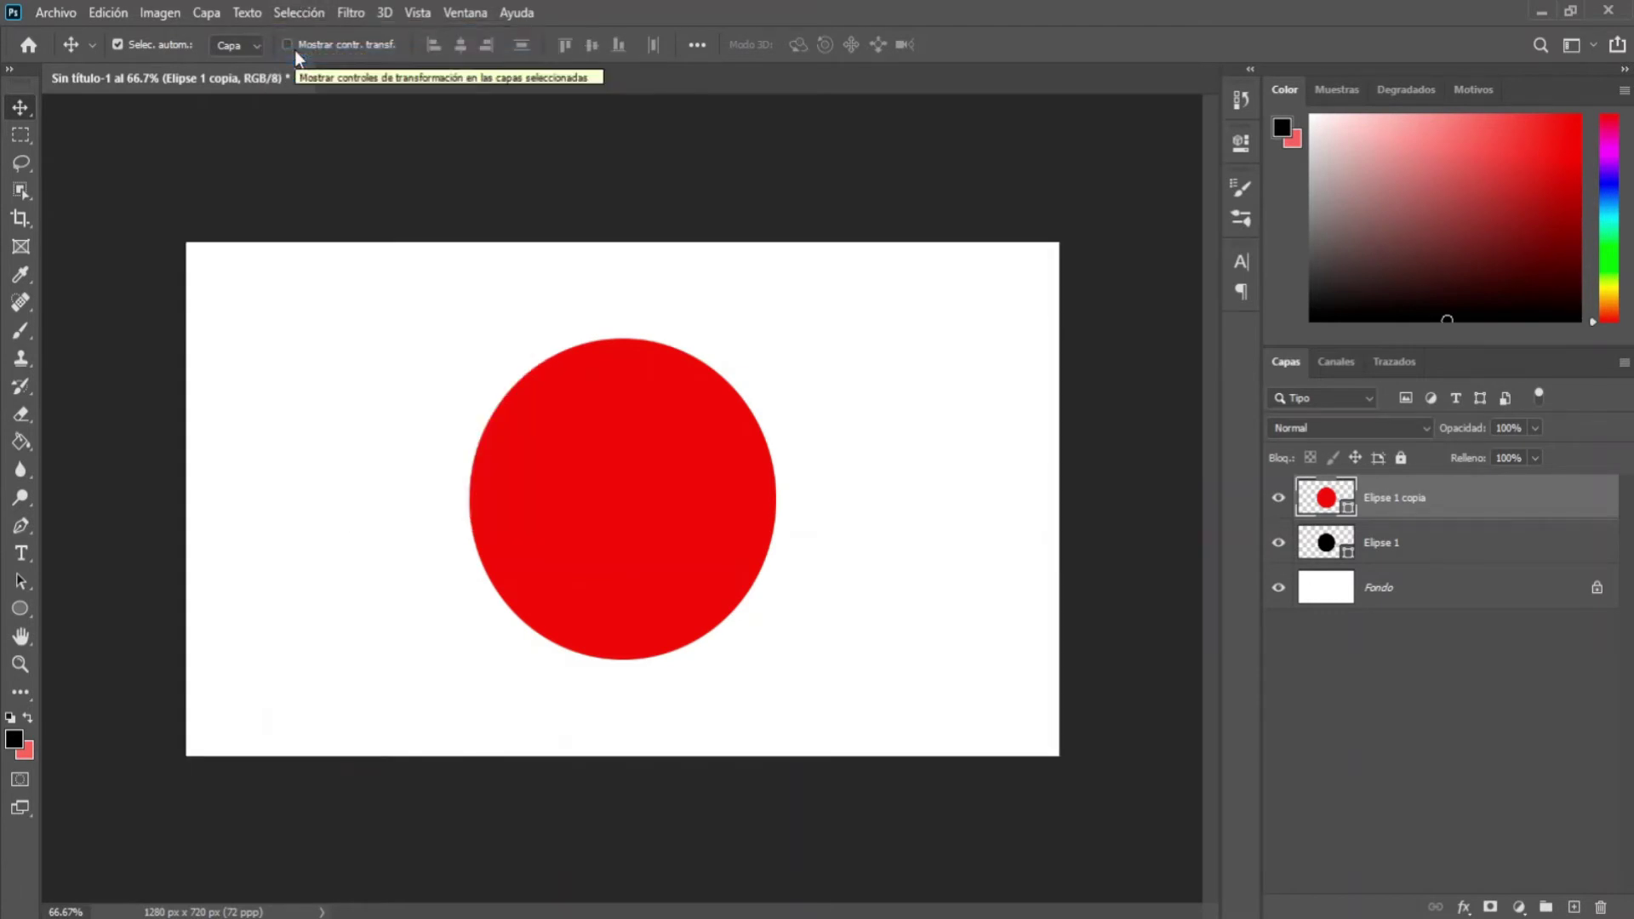
- Rasterize both the Elipse 1 copia and Elipse 1 layers
right_click(1391, 497)
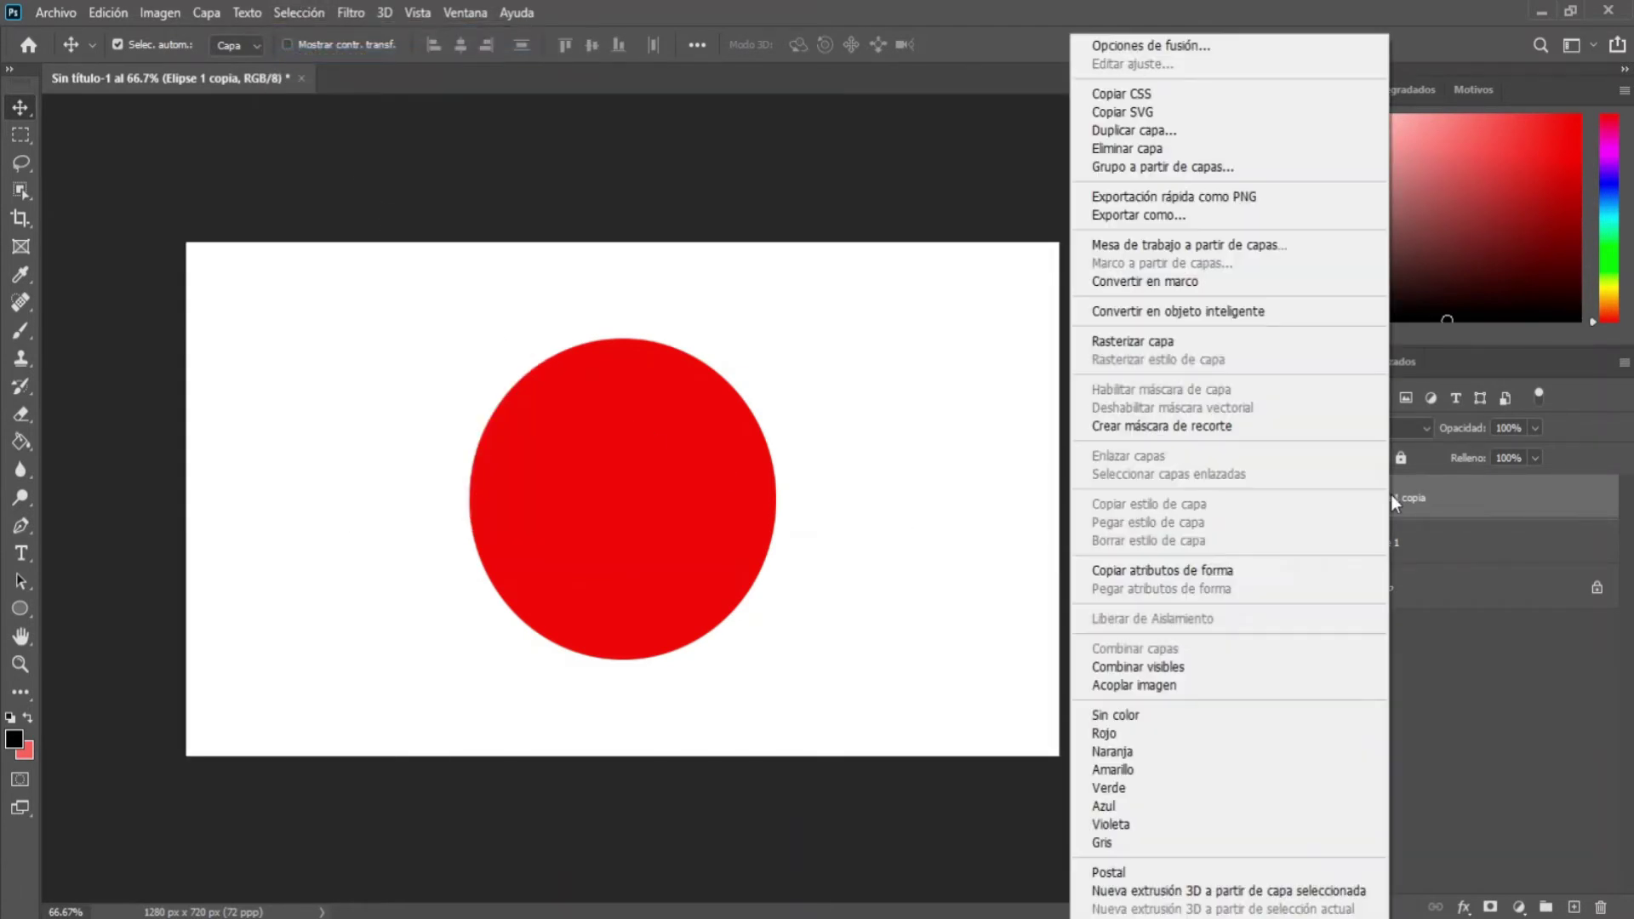
click(1290, 341)
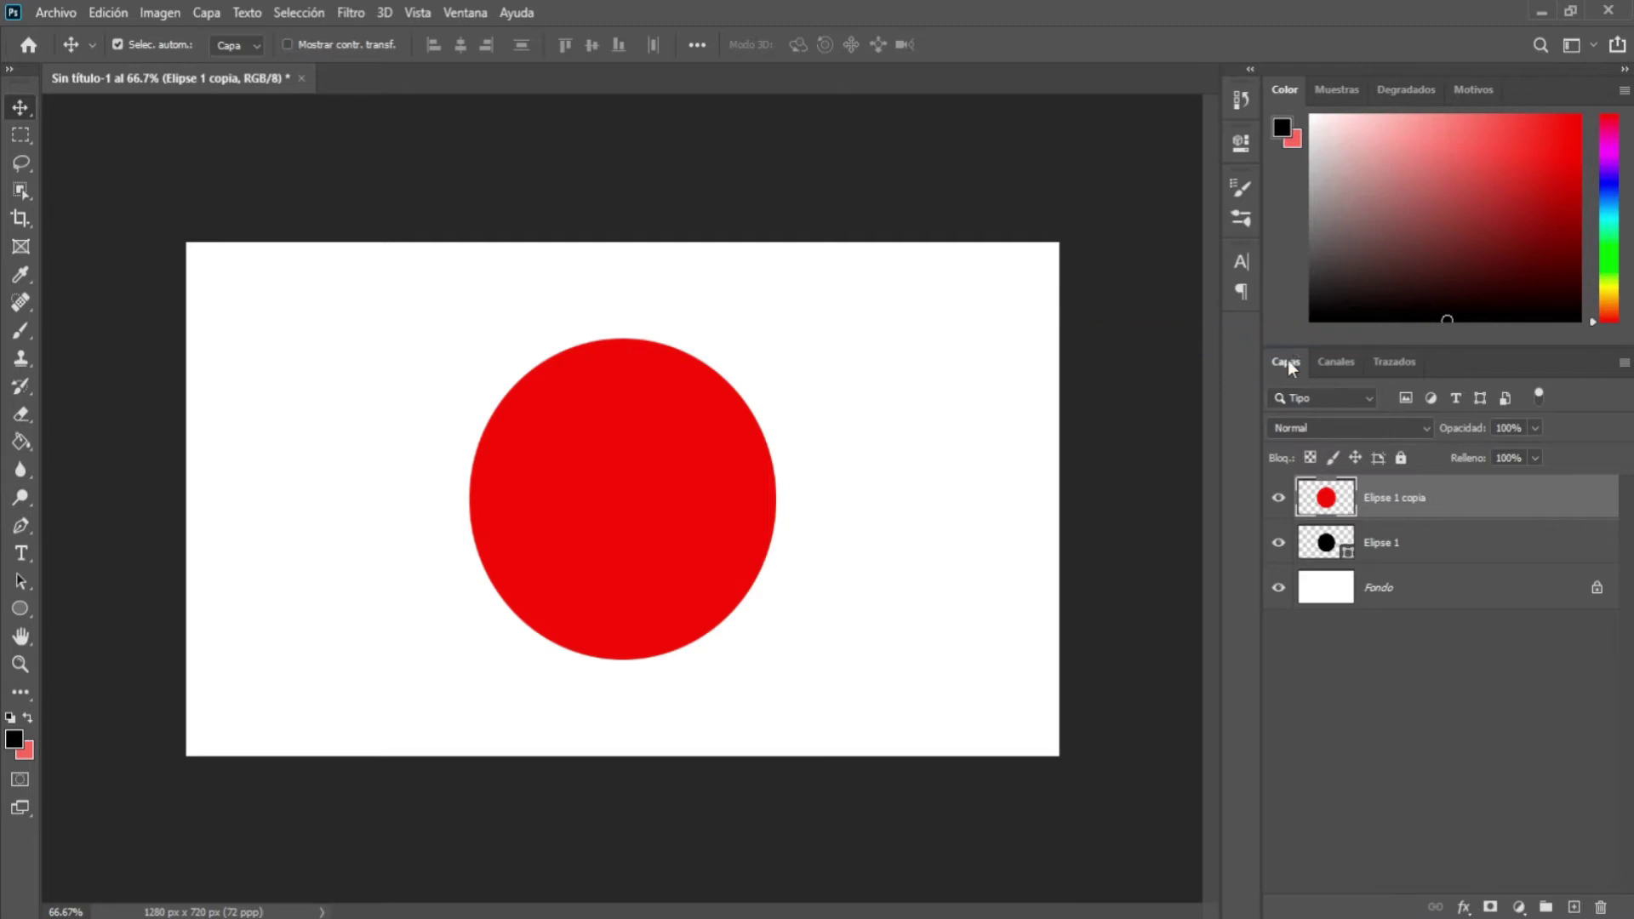
click(1432, 538)
right_click(1431, 538)
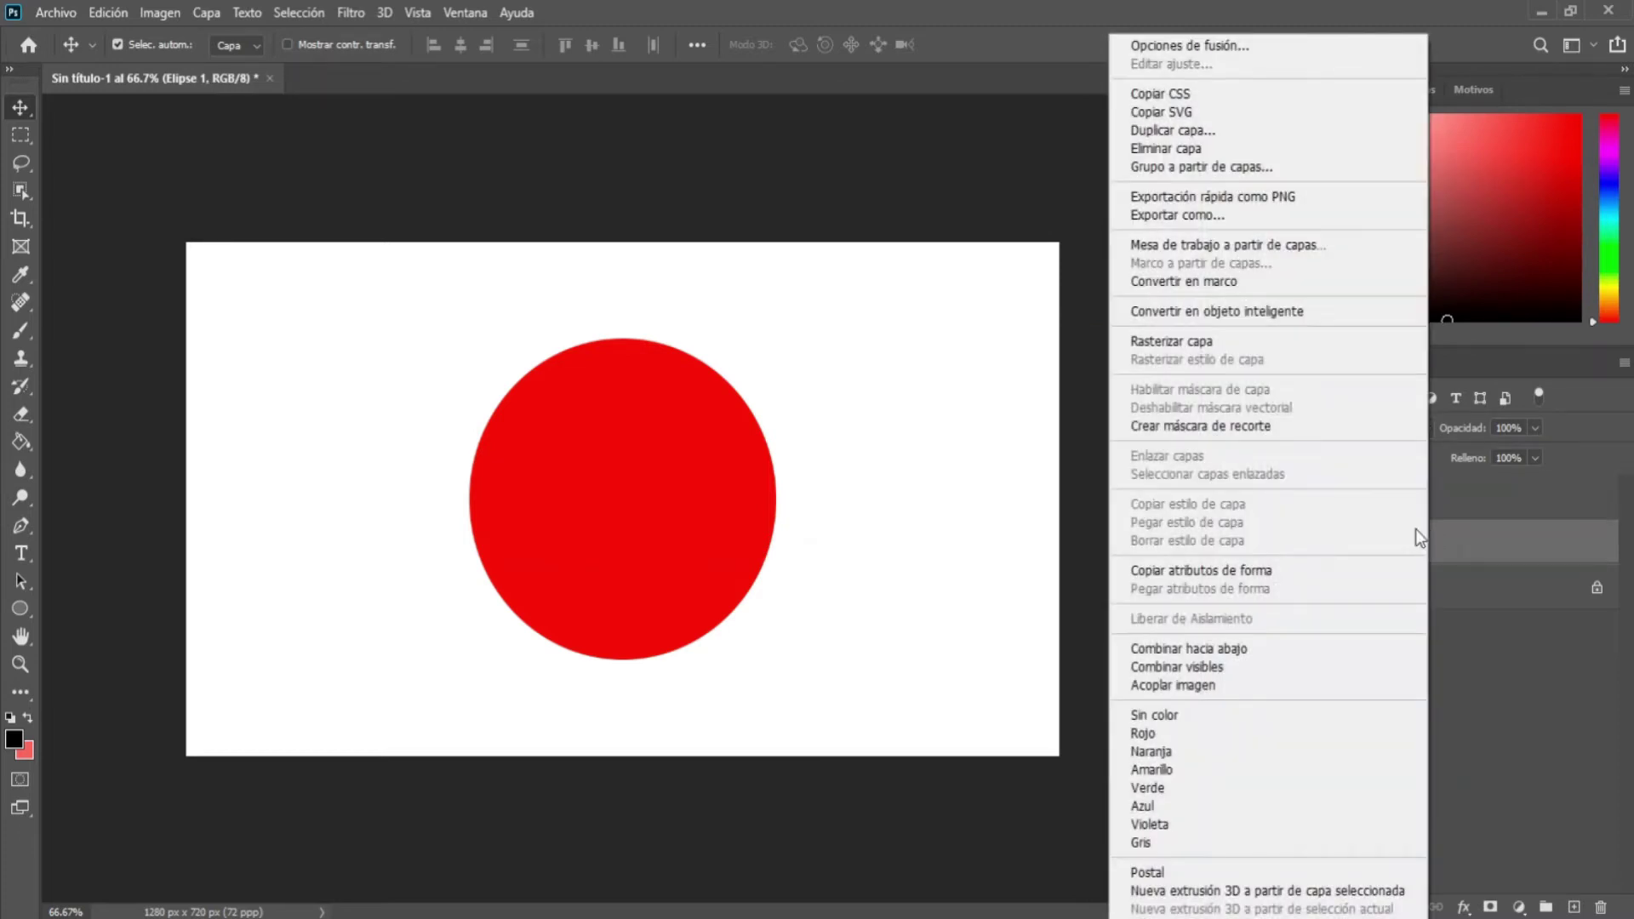
click(1306, 339)
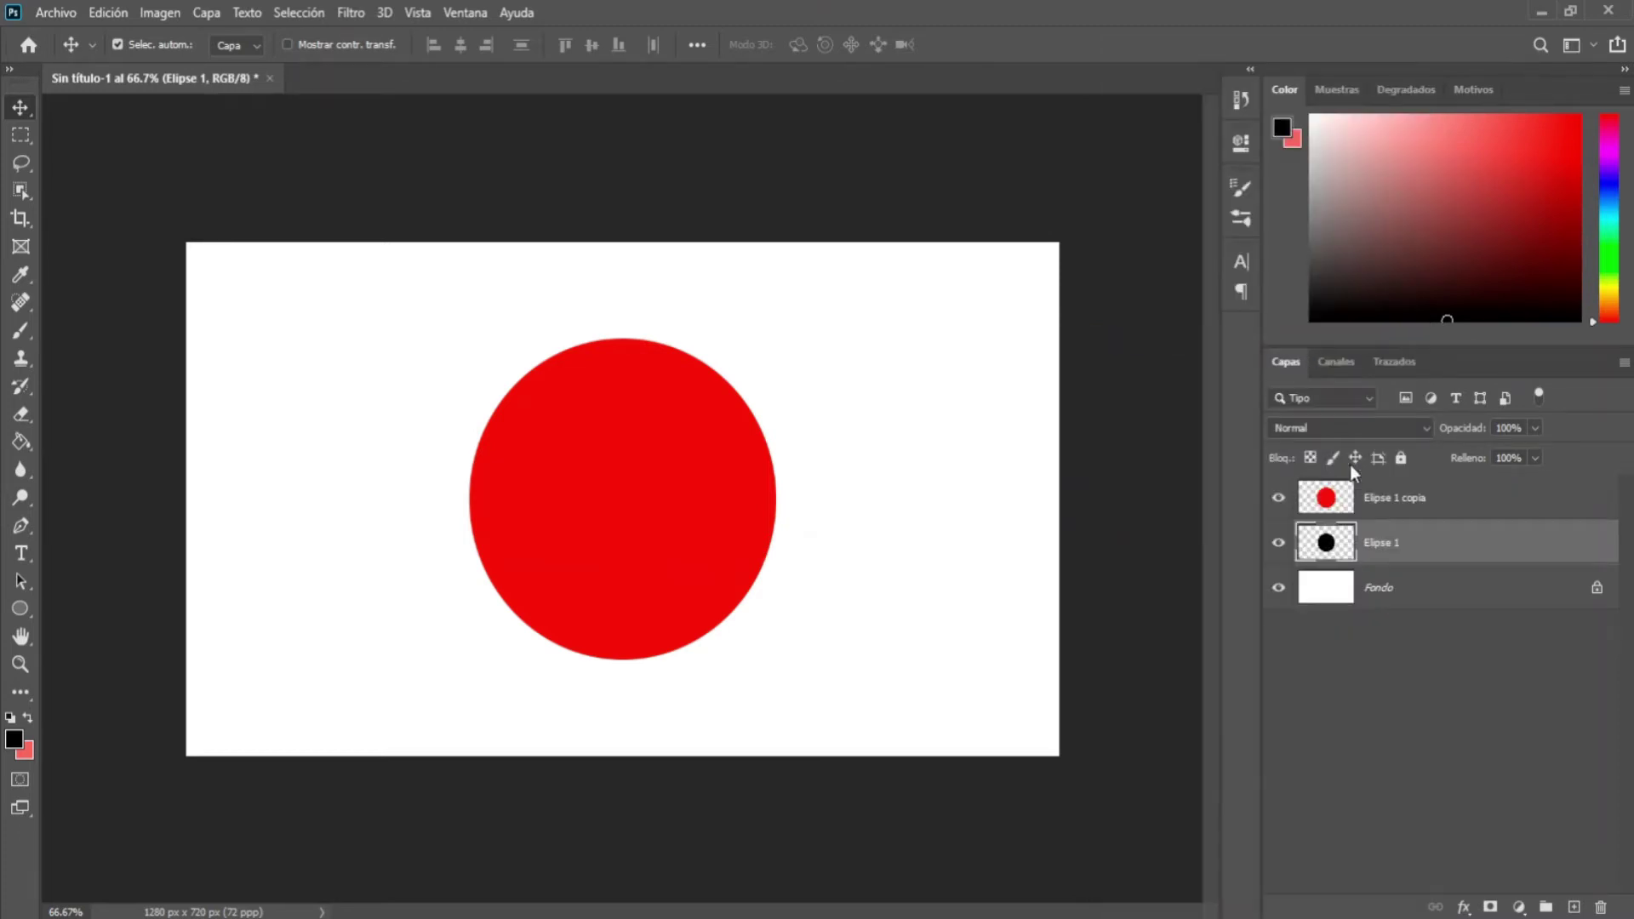
click(1471, 506)
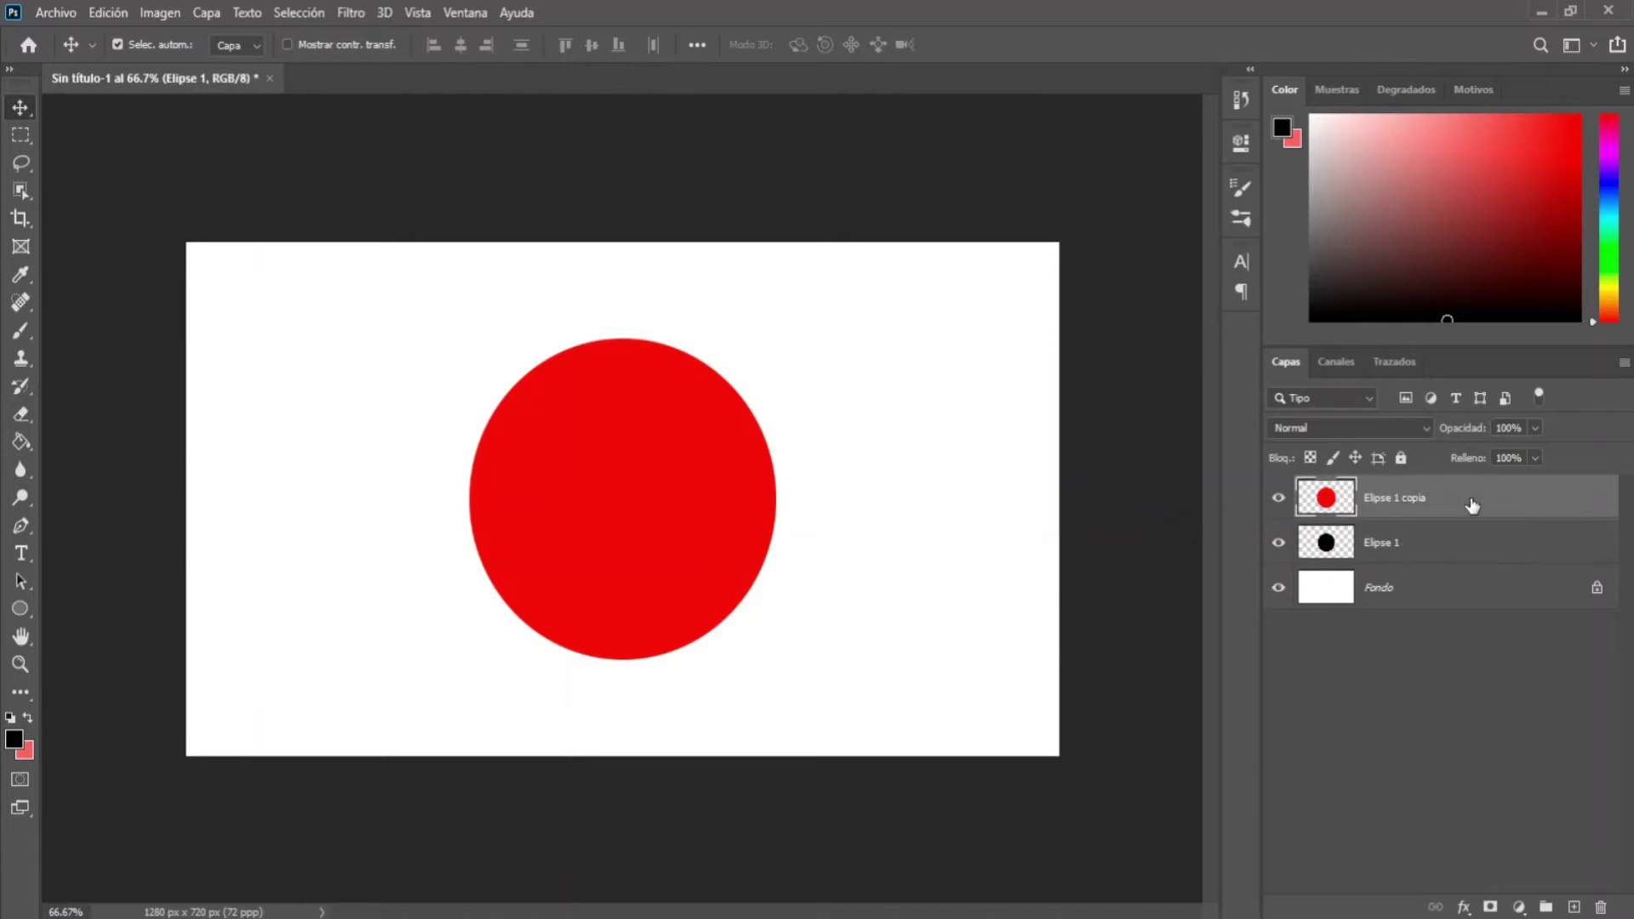
- Add a Radial Superposición de degradado to Elipse 1 copia and open its gradient colours
click(1464, 907)
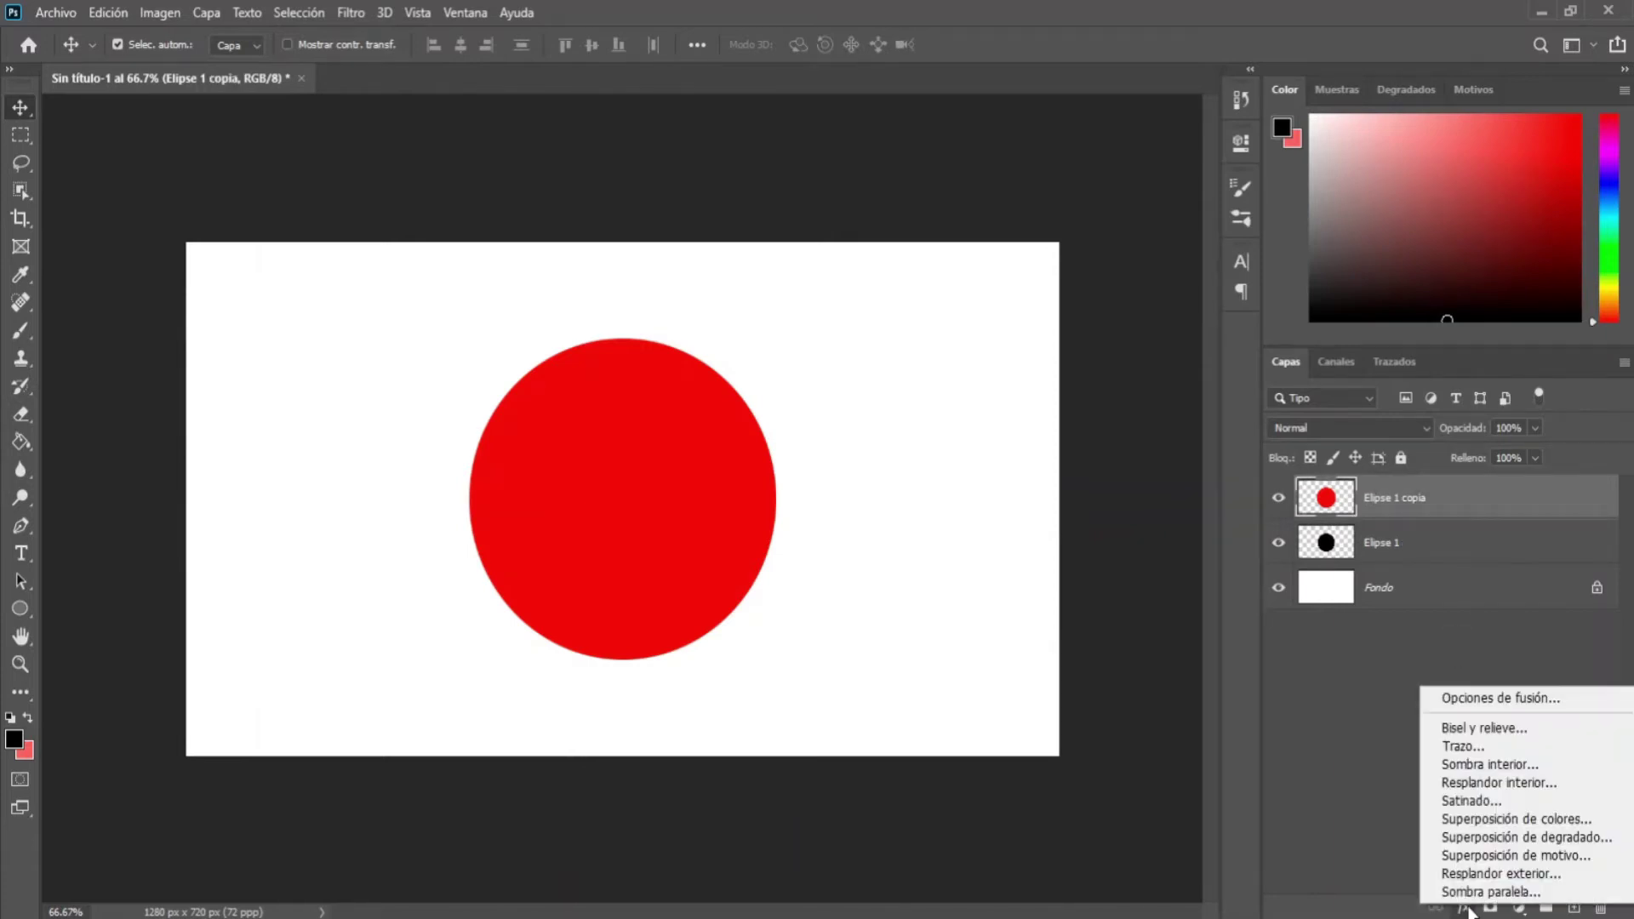
click(1464, 702)
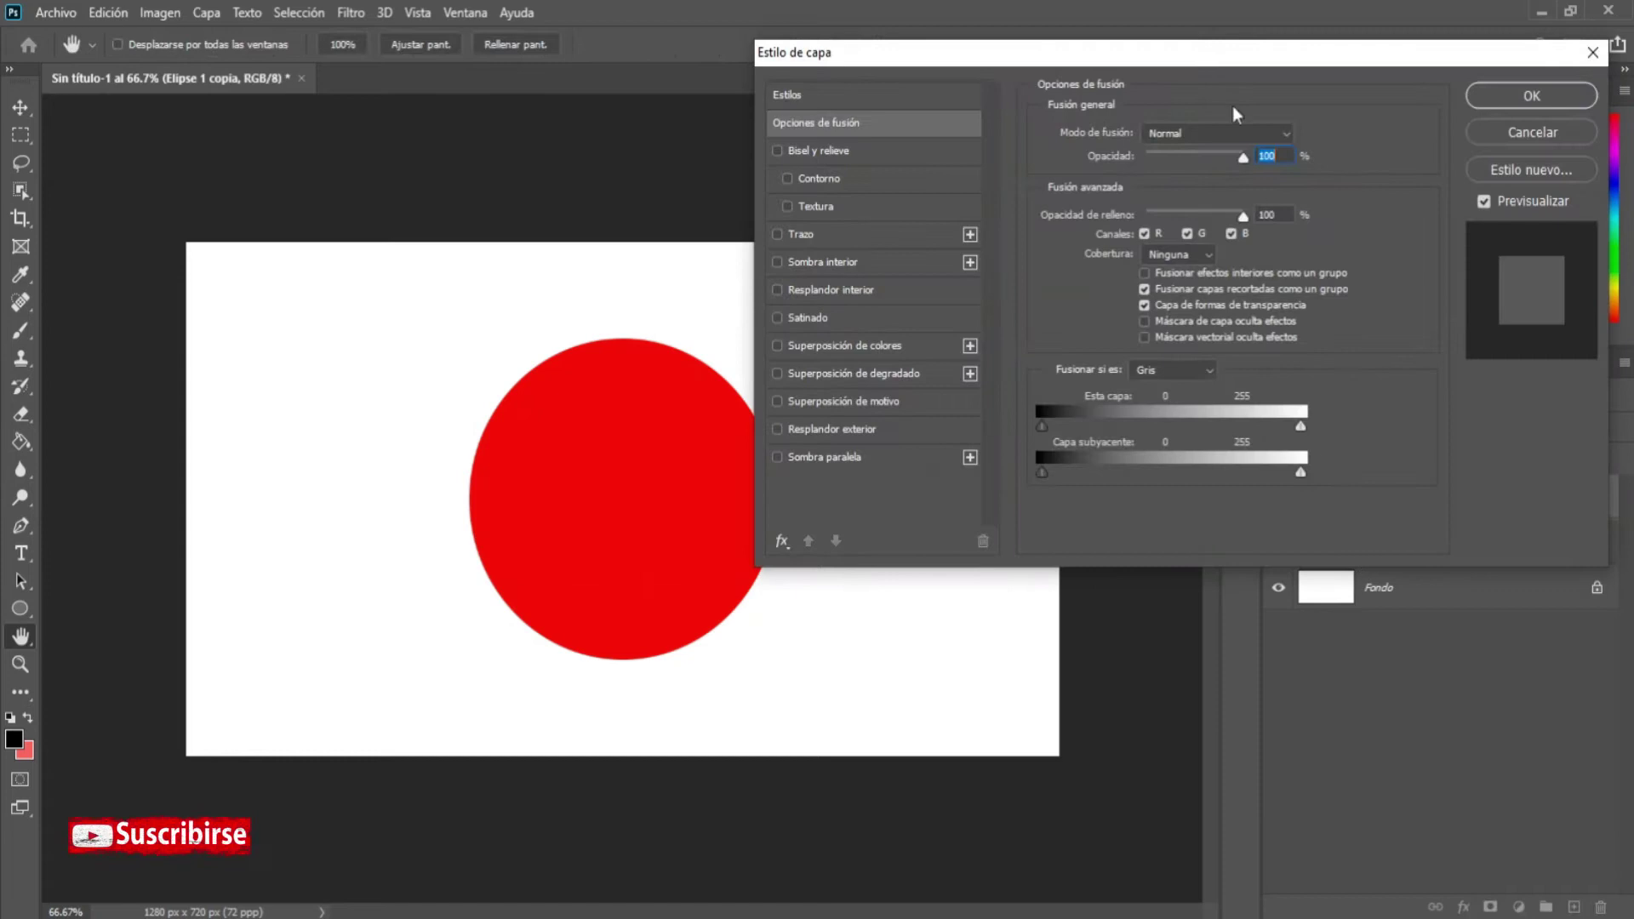
drag(1225, 52, 1239, 217)
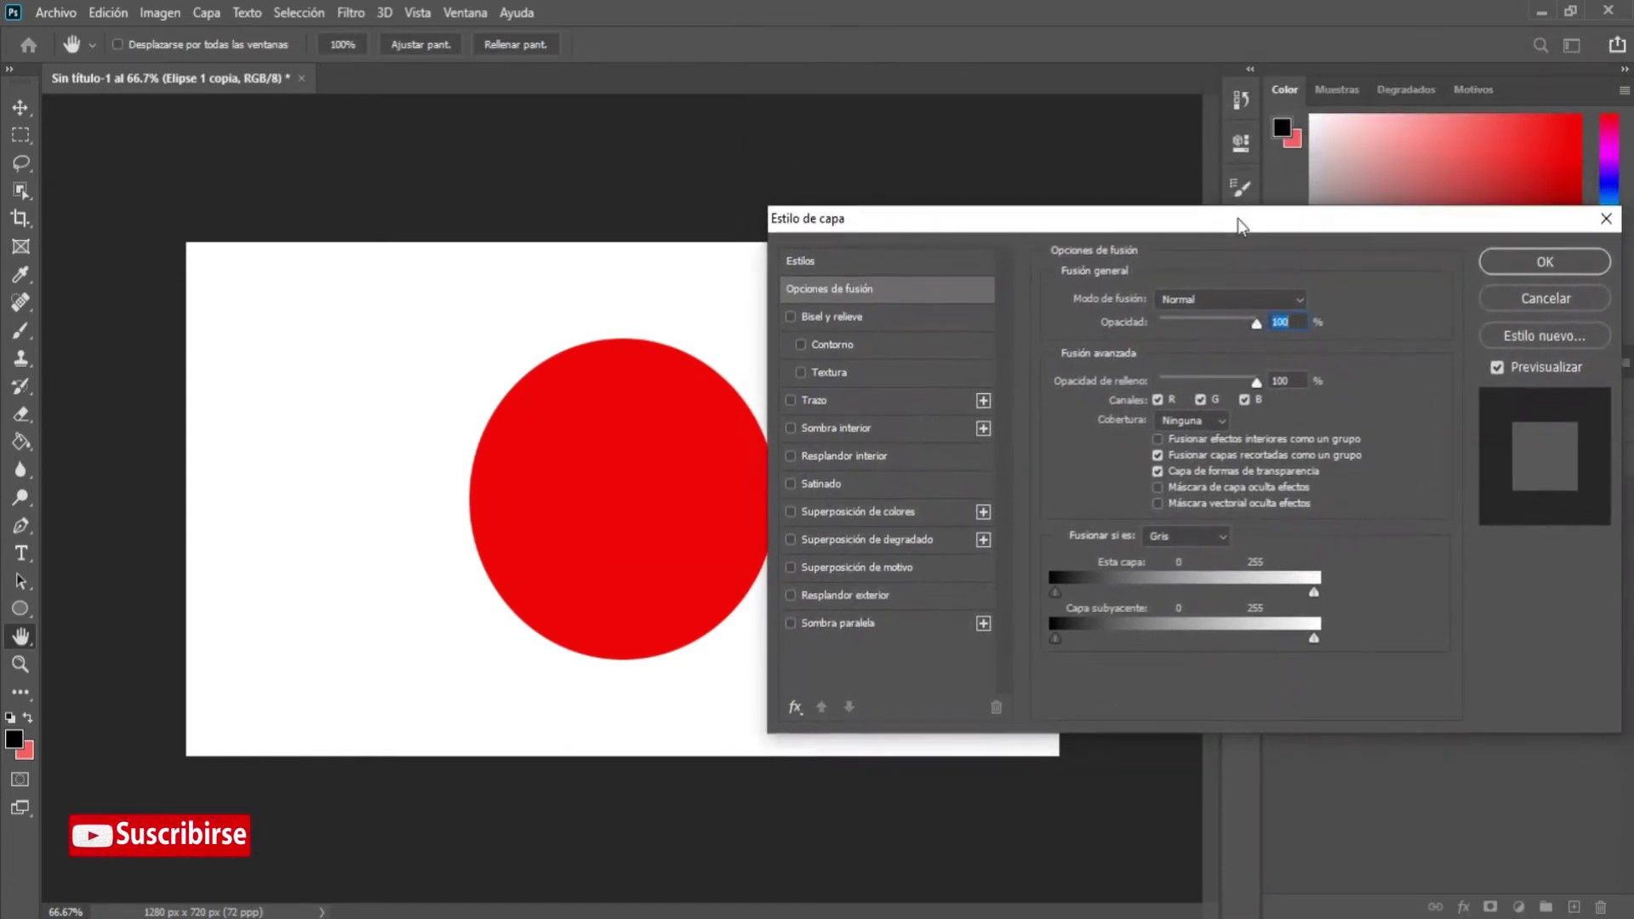
click(904, 544)
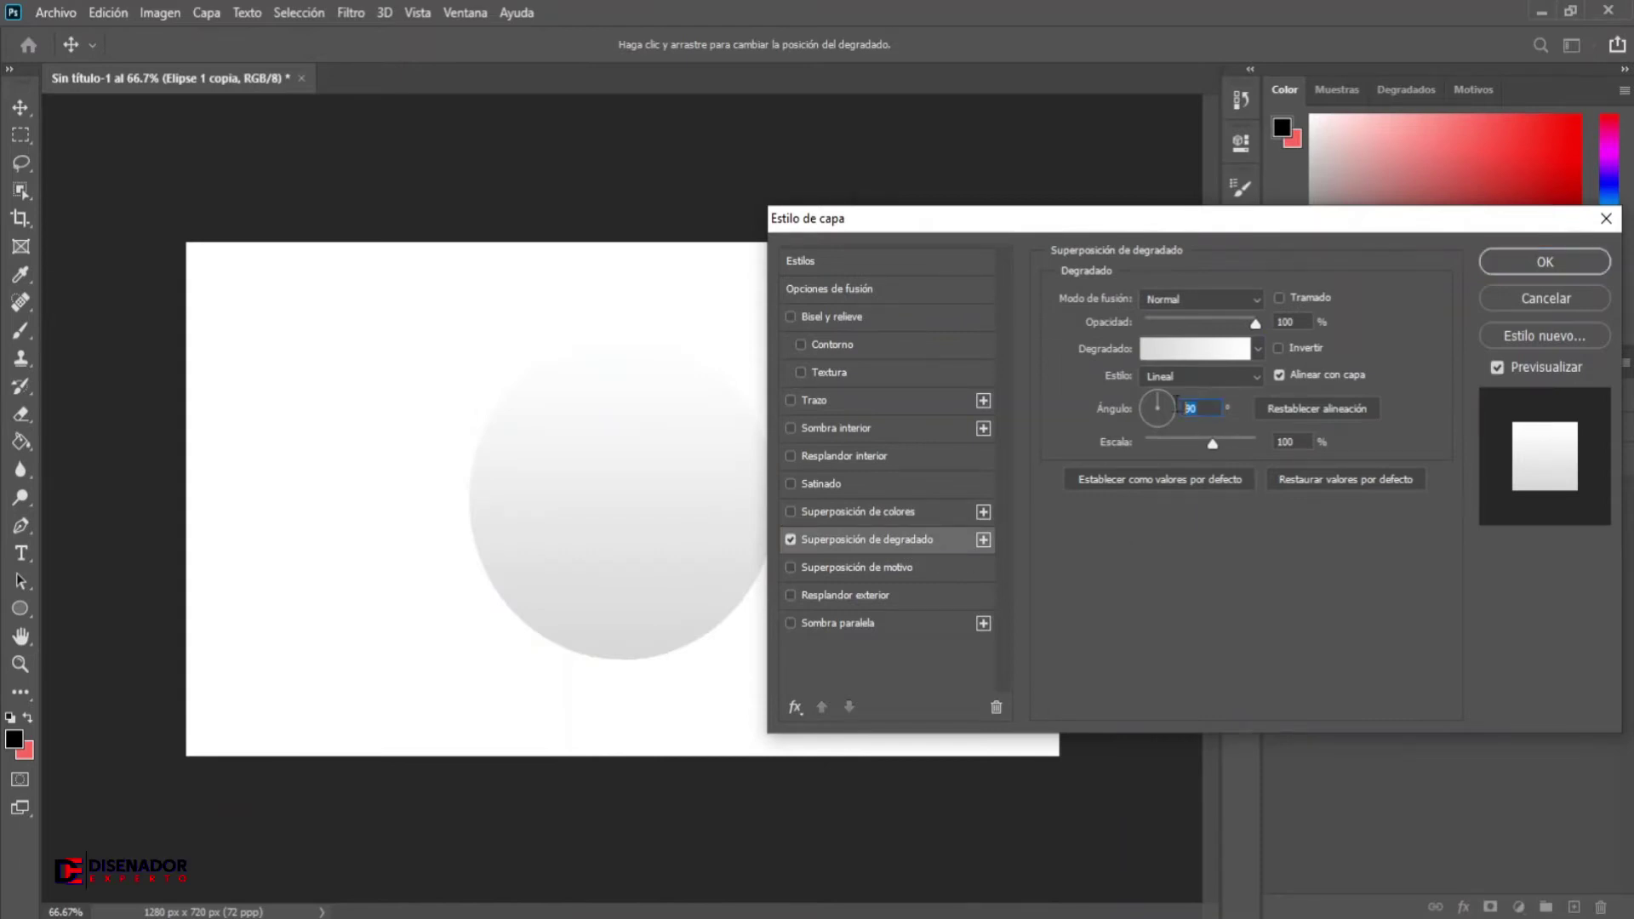
drag(1293, 447, 1272, 443)
click(1202, 376)
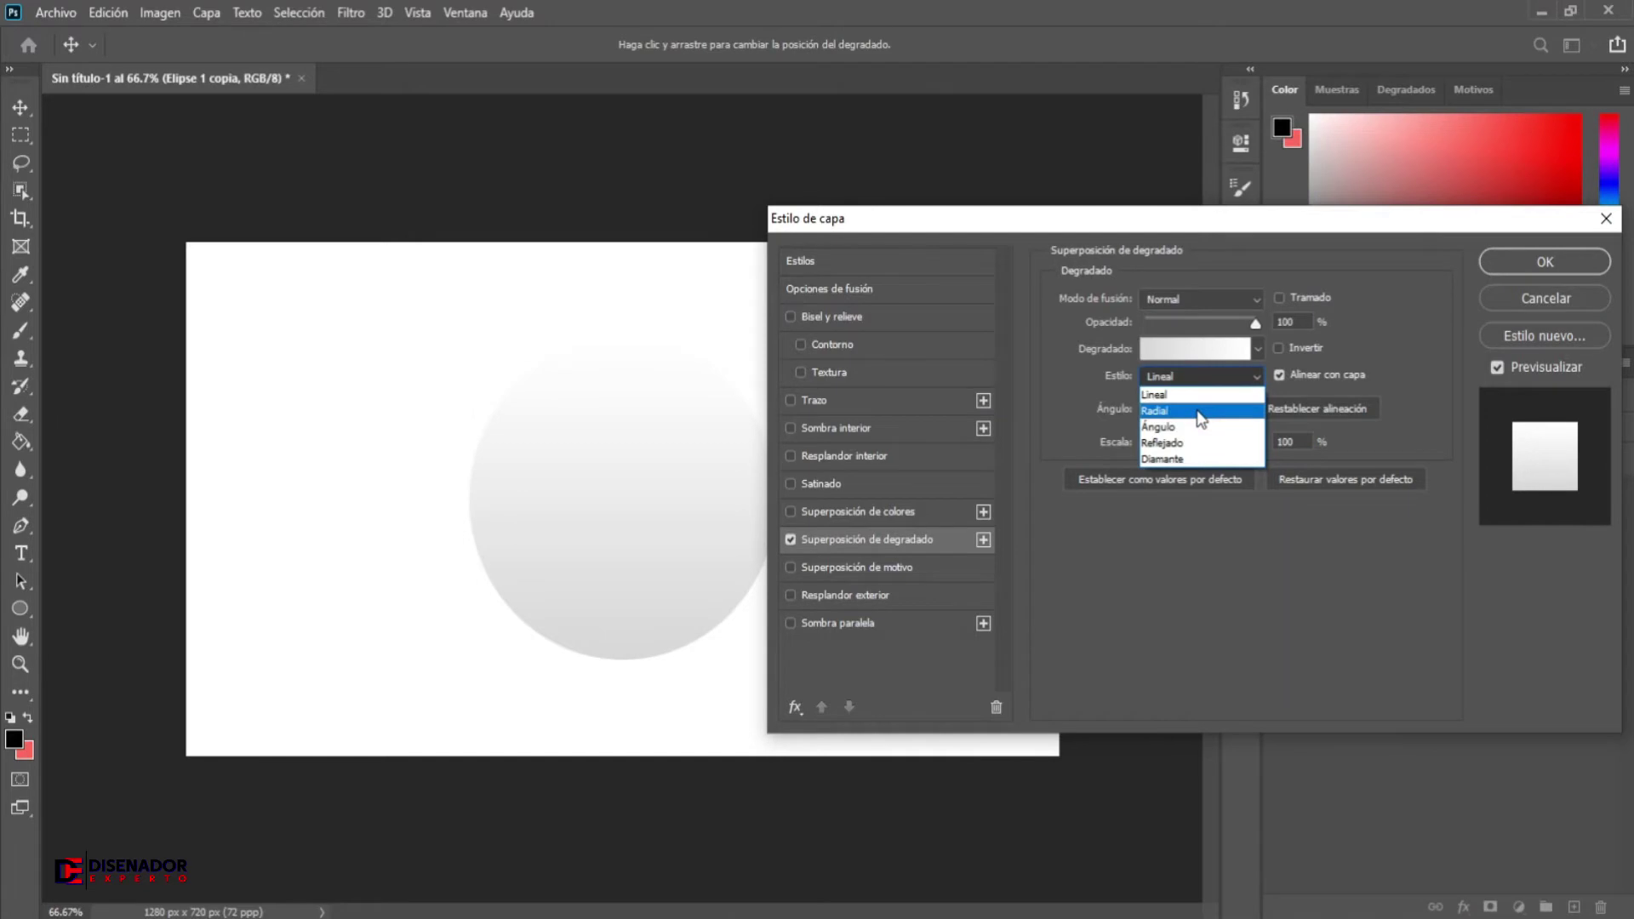
click(1199, 410)
click(1195, 348)
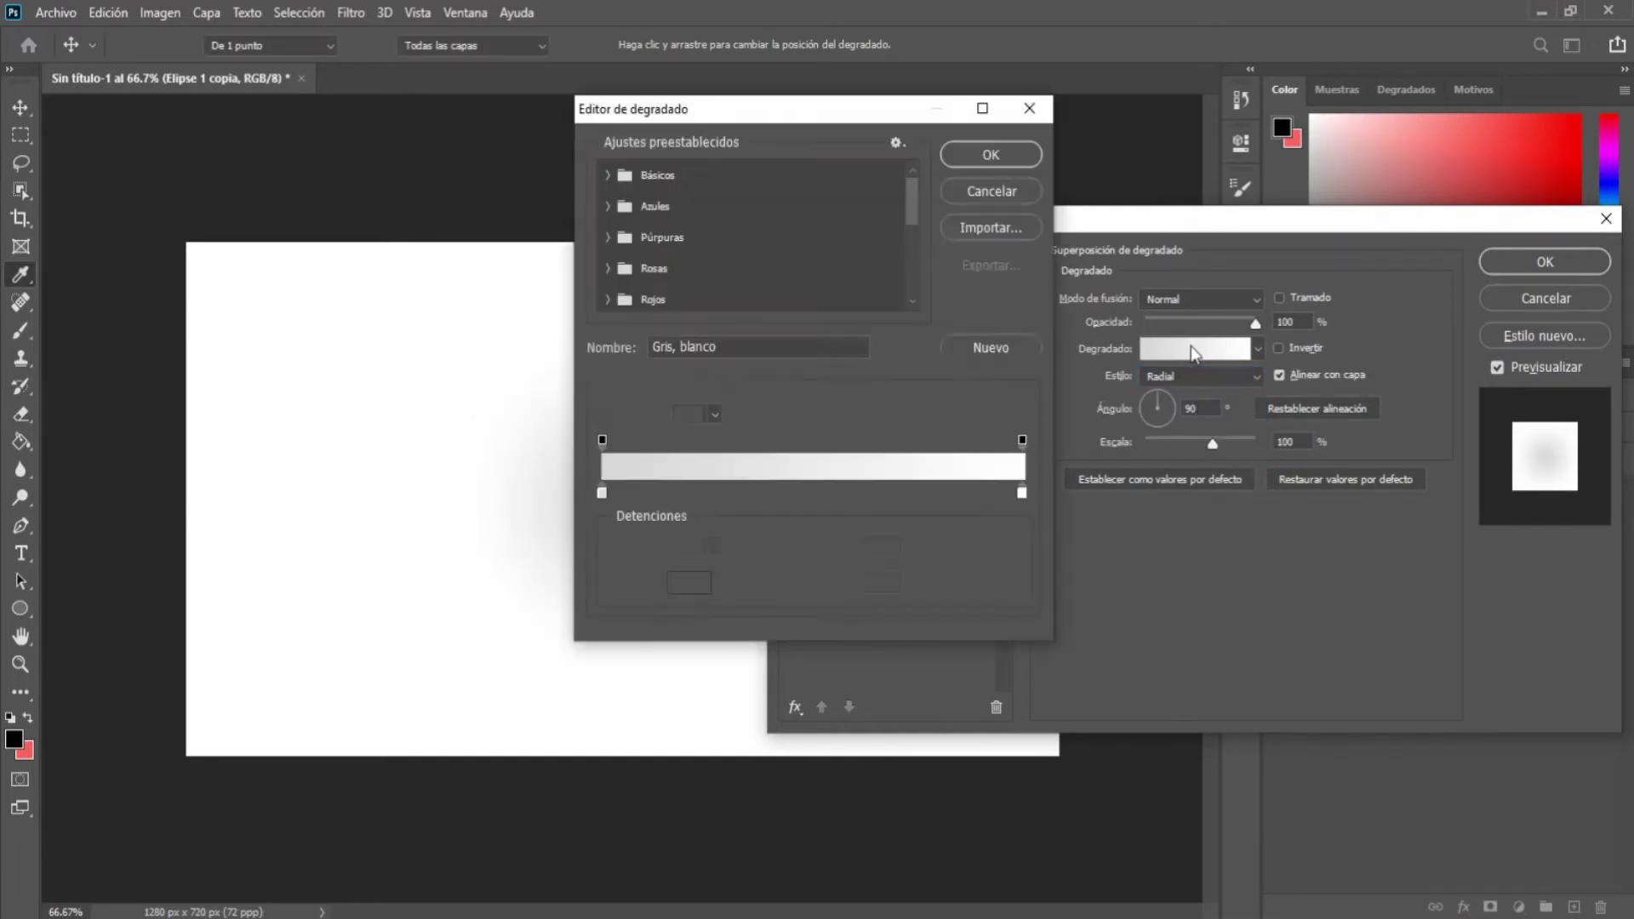
- Set the gradient stops to #008dff on the left and #0030bb on the right
drag(854, 115, 1191, 236)
click(940, 621)
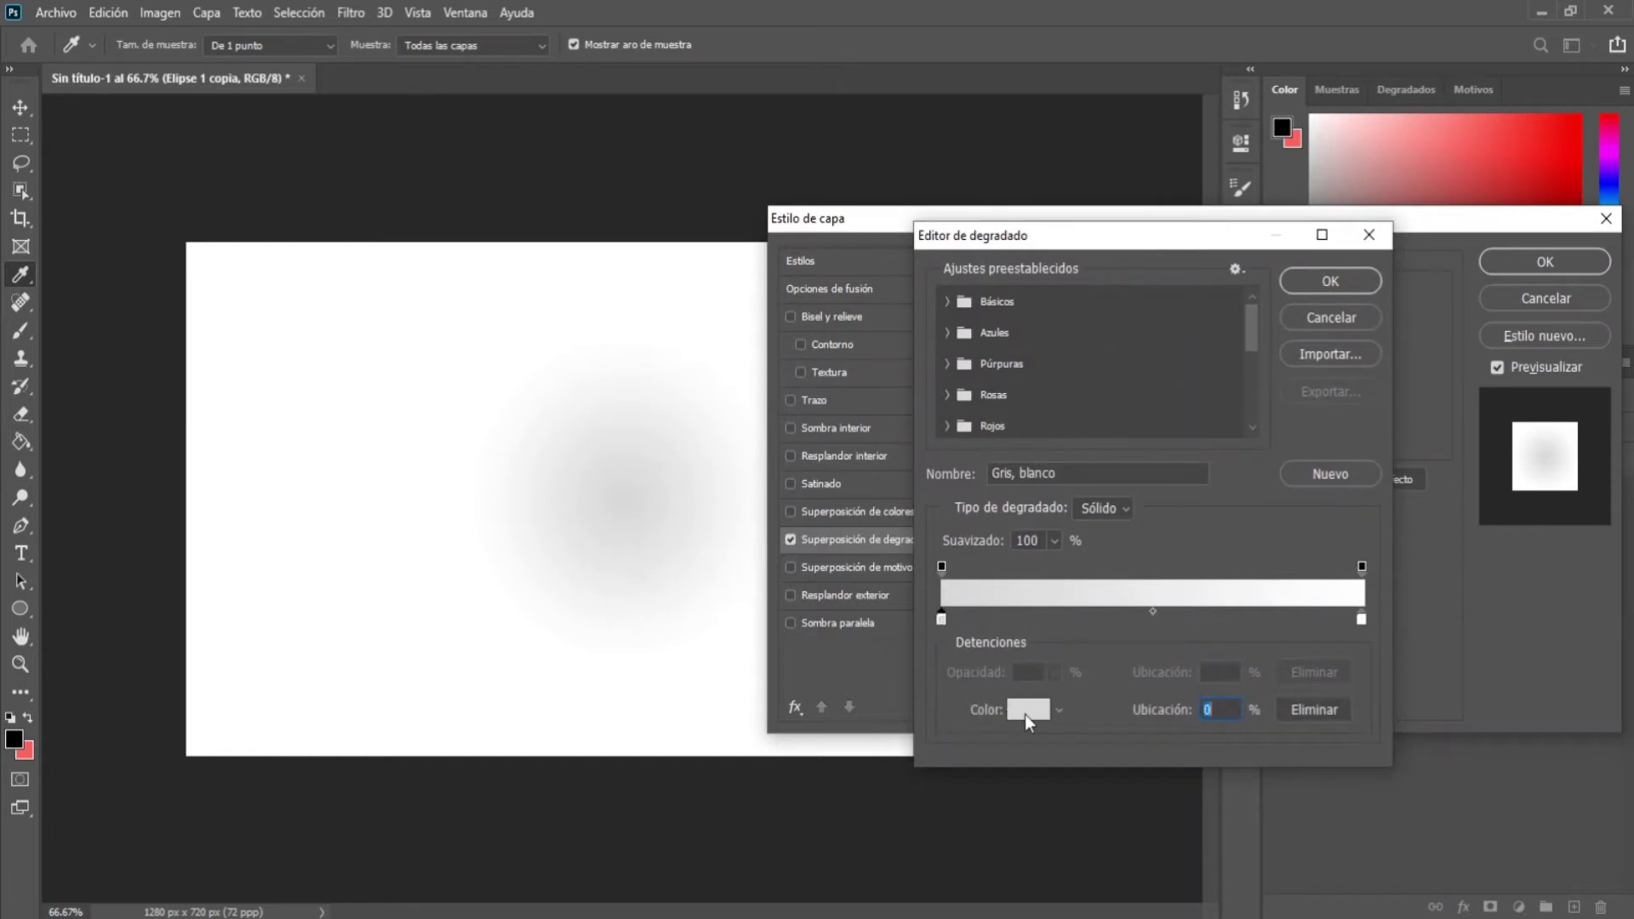
click(1026, 715)
text(00)
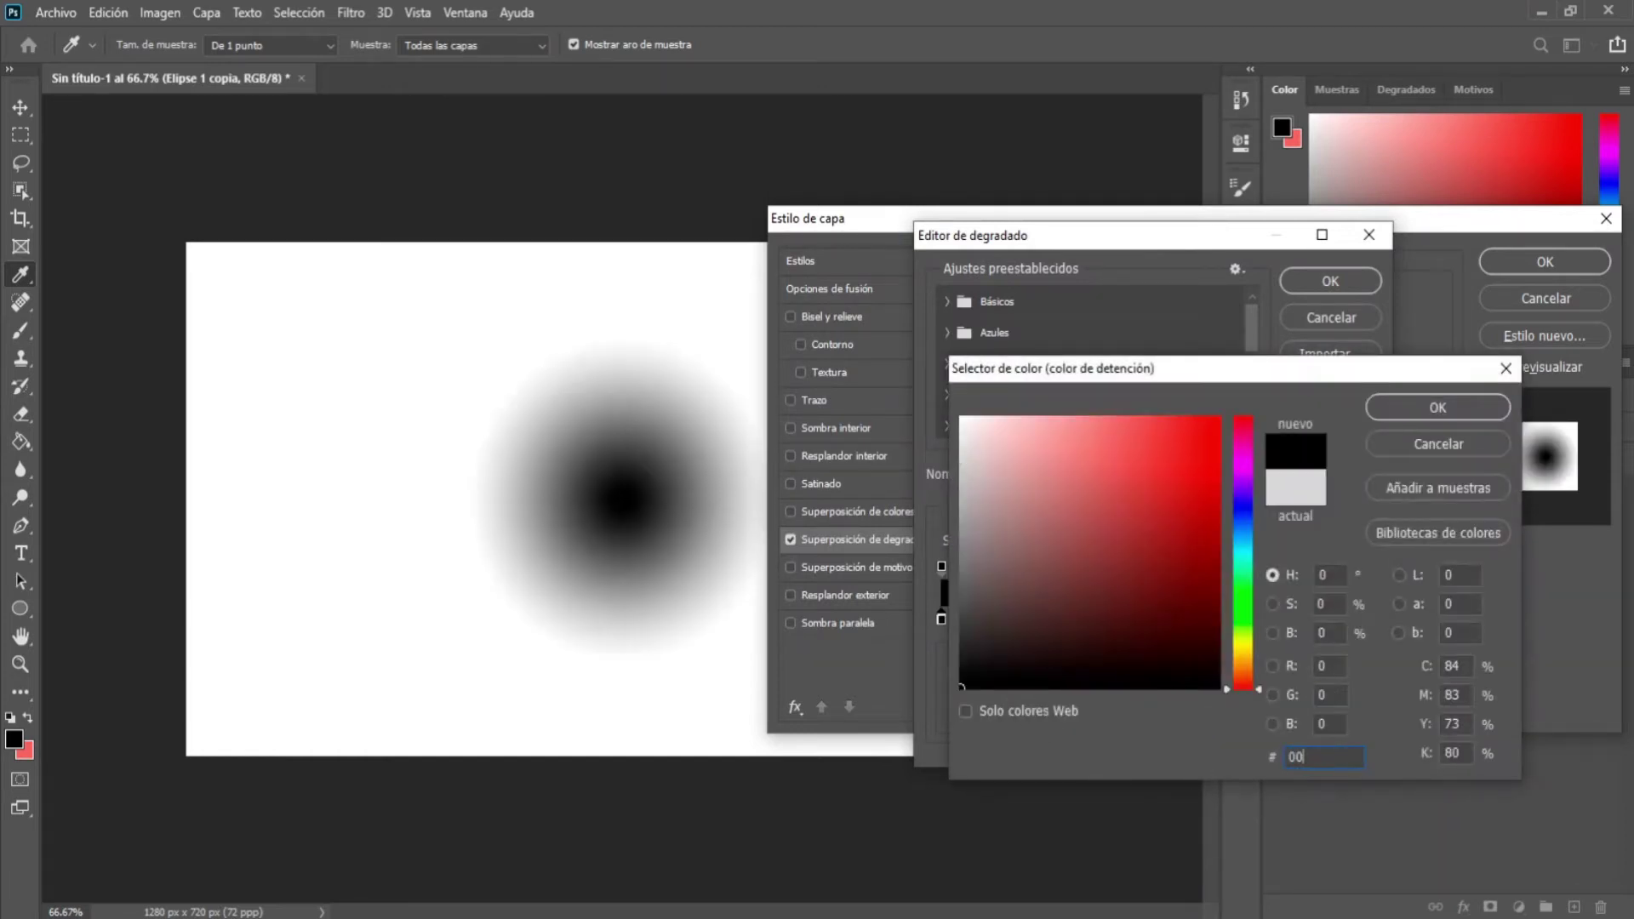
text(8dff)
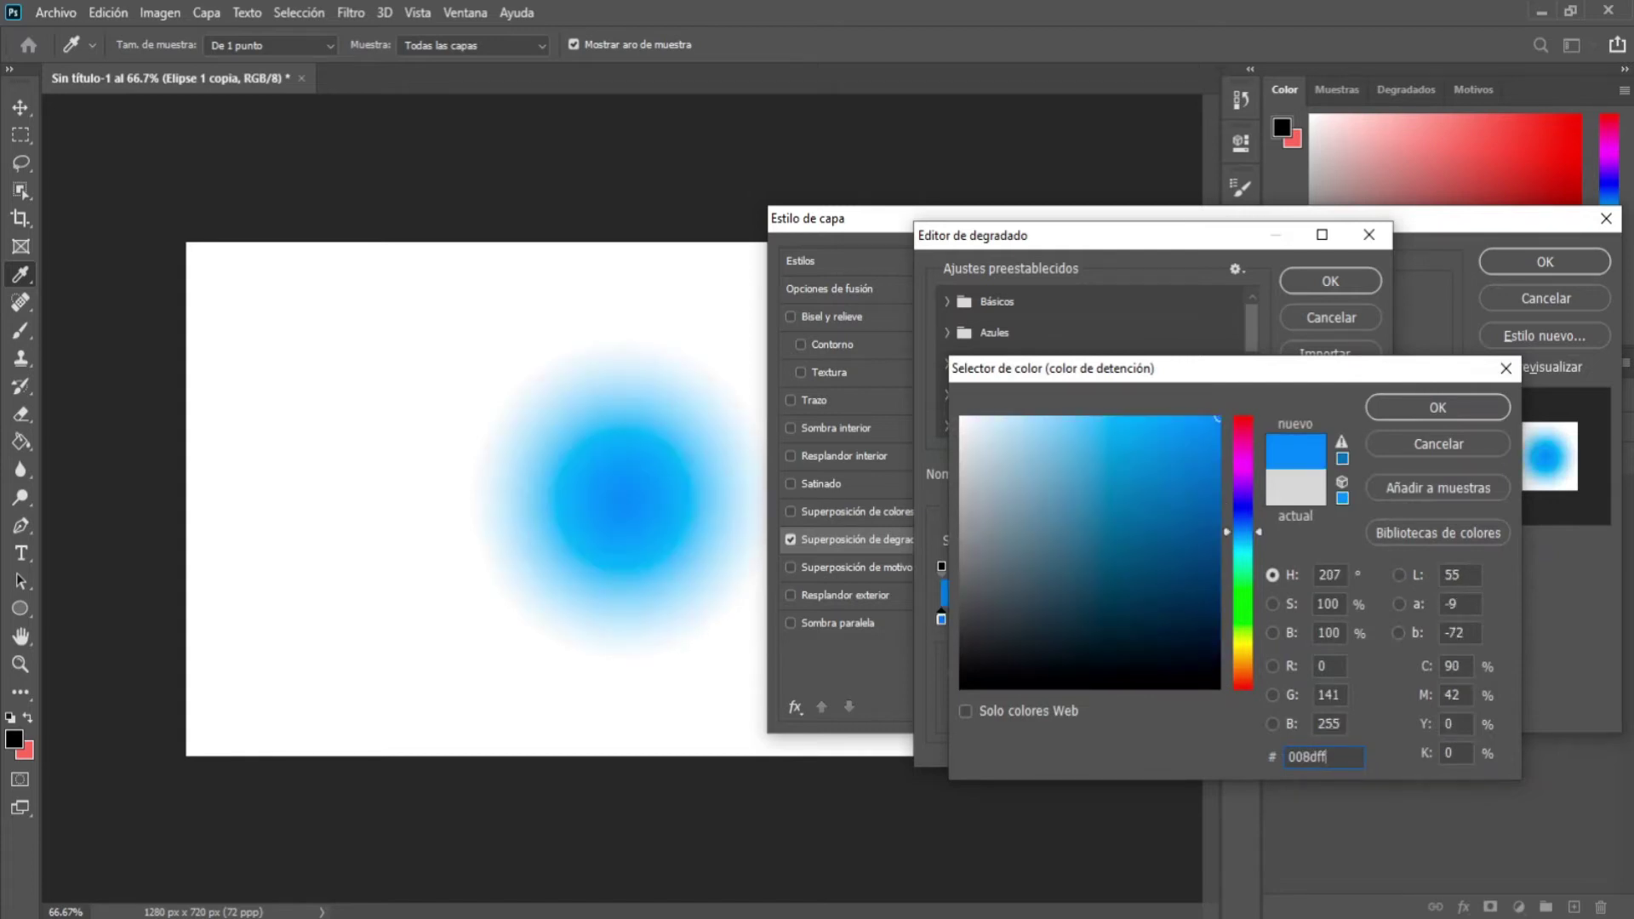
click(1417, 406)
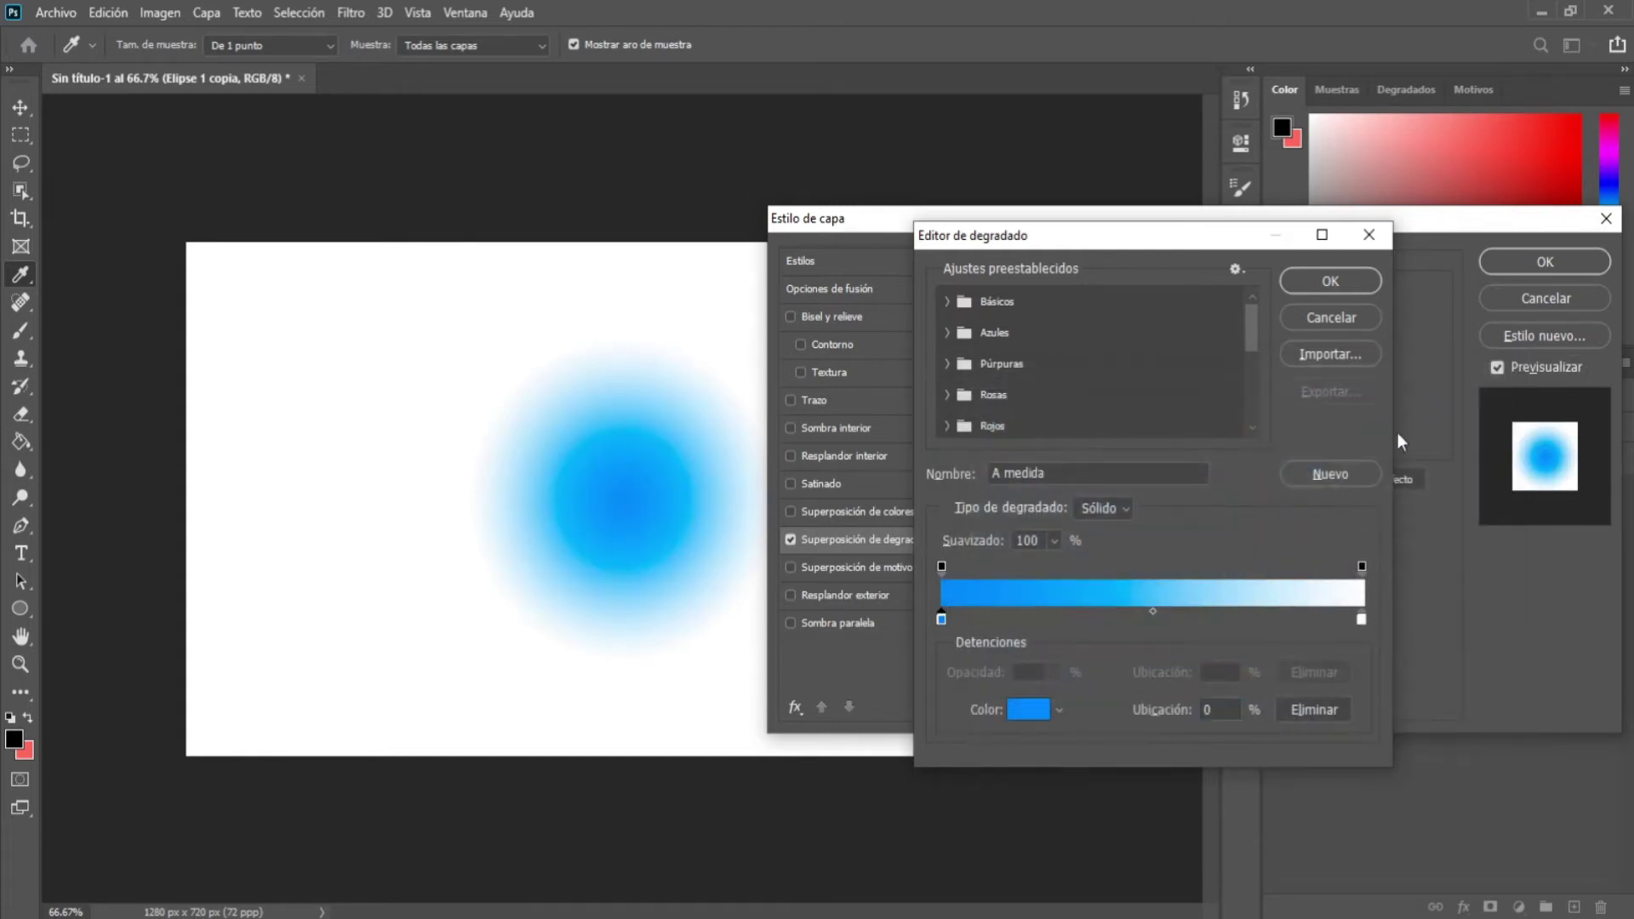
click(1361, 618)
click(1028, 710)
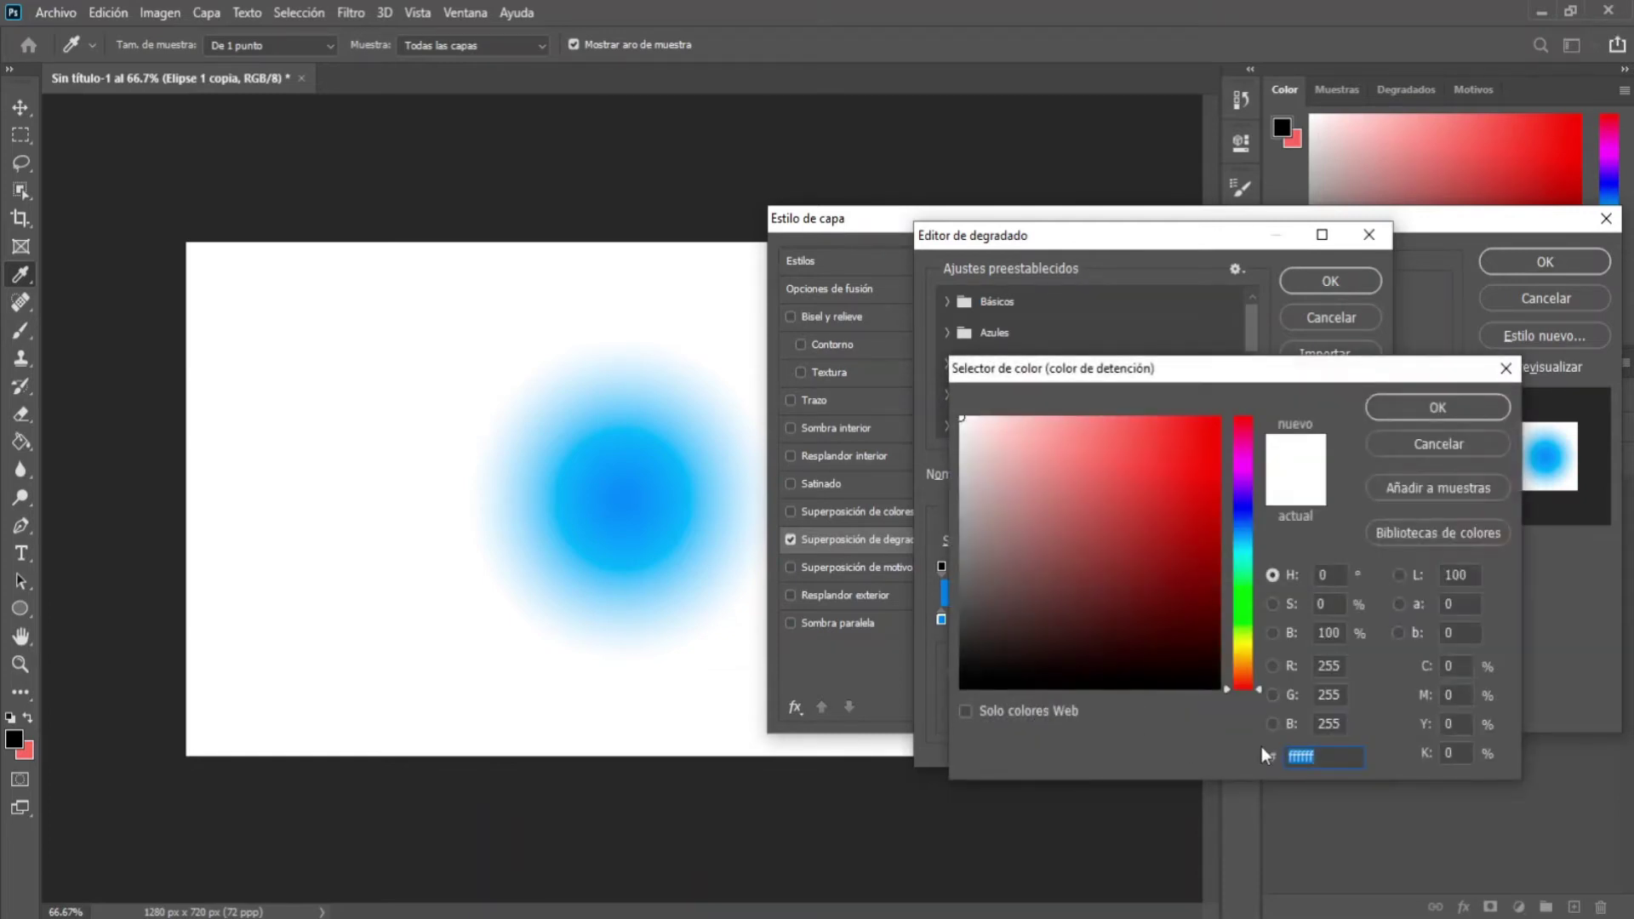
text(0030bb)
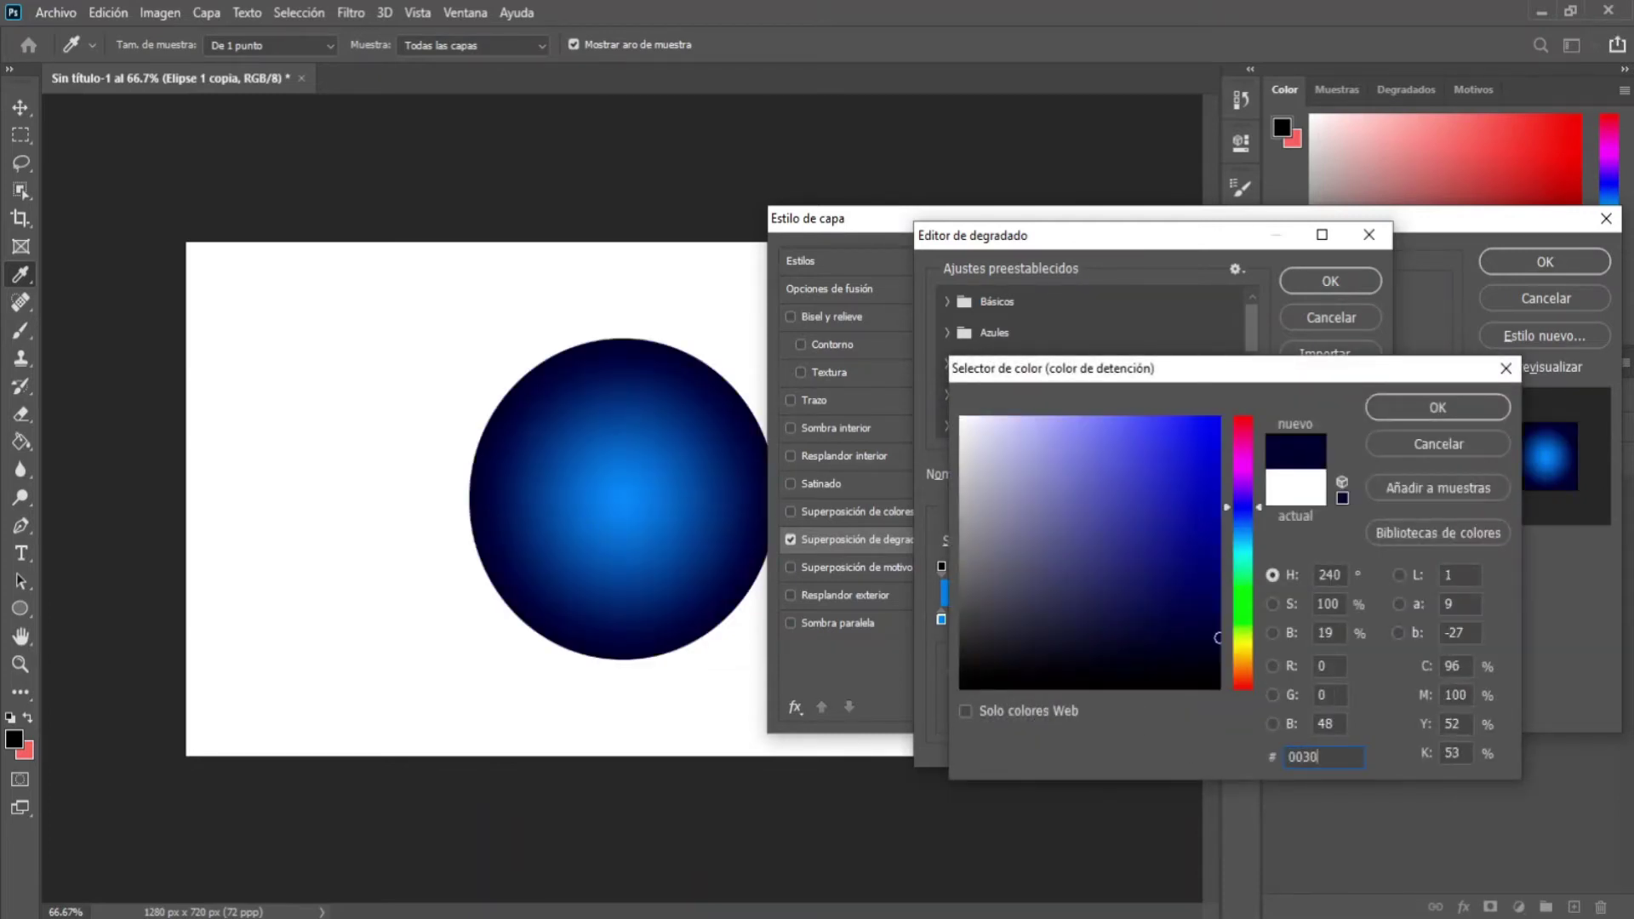
key(Tab)
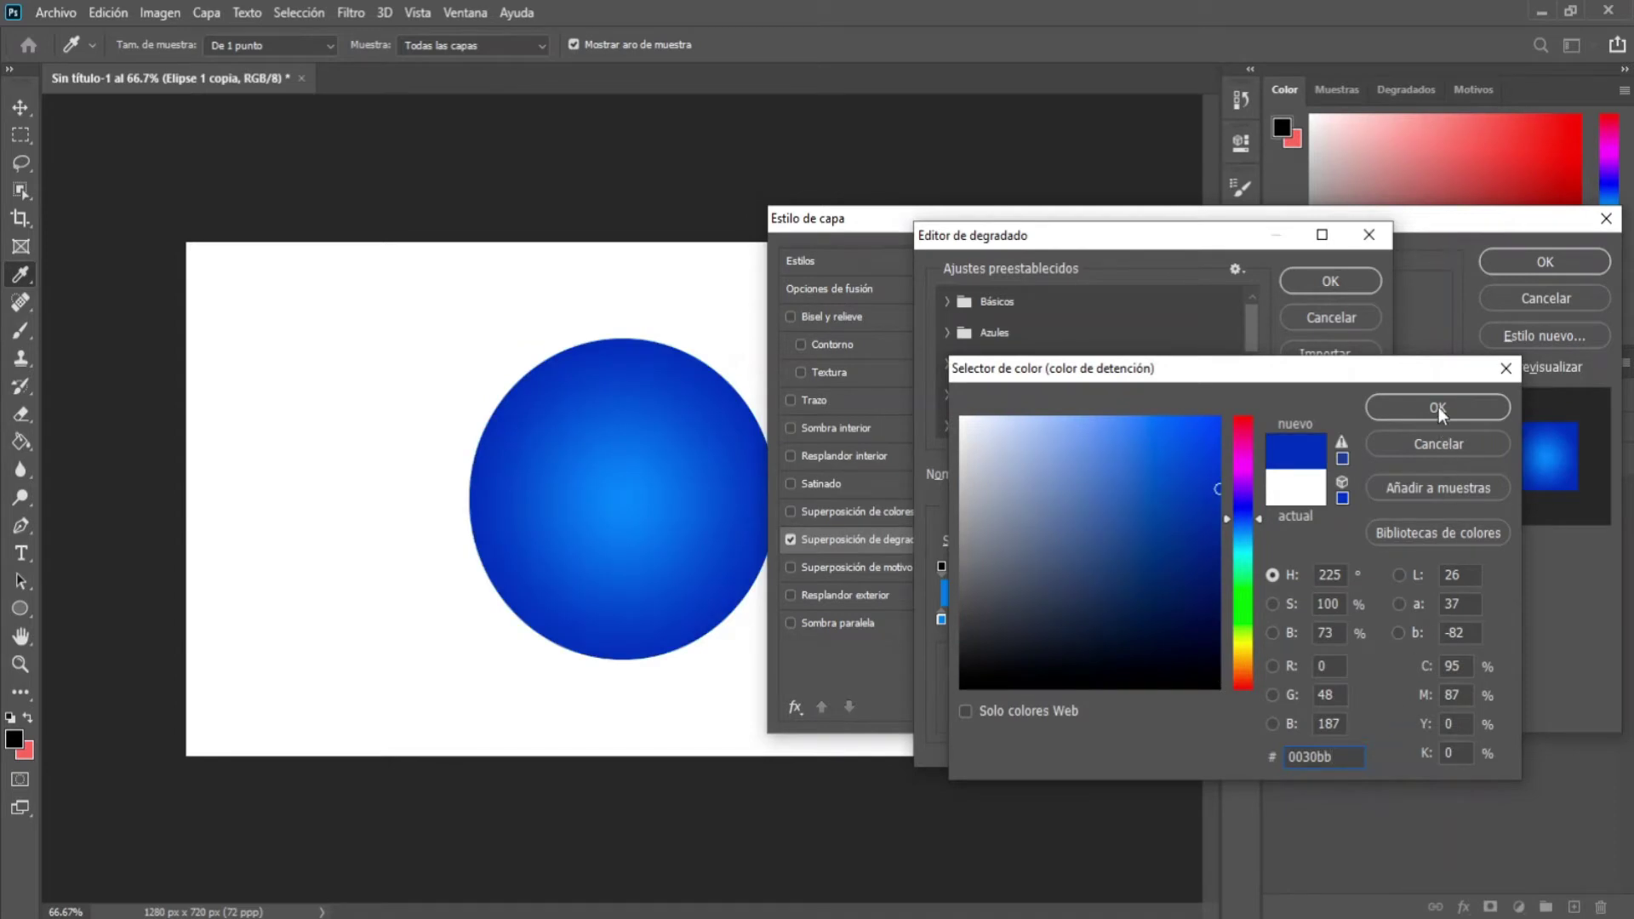
click(1439, 408)
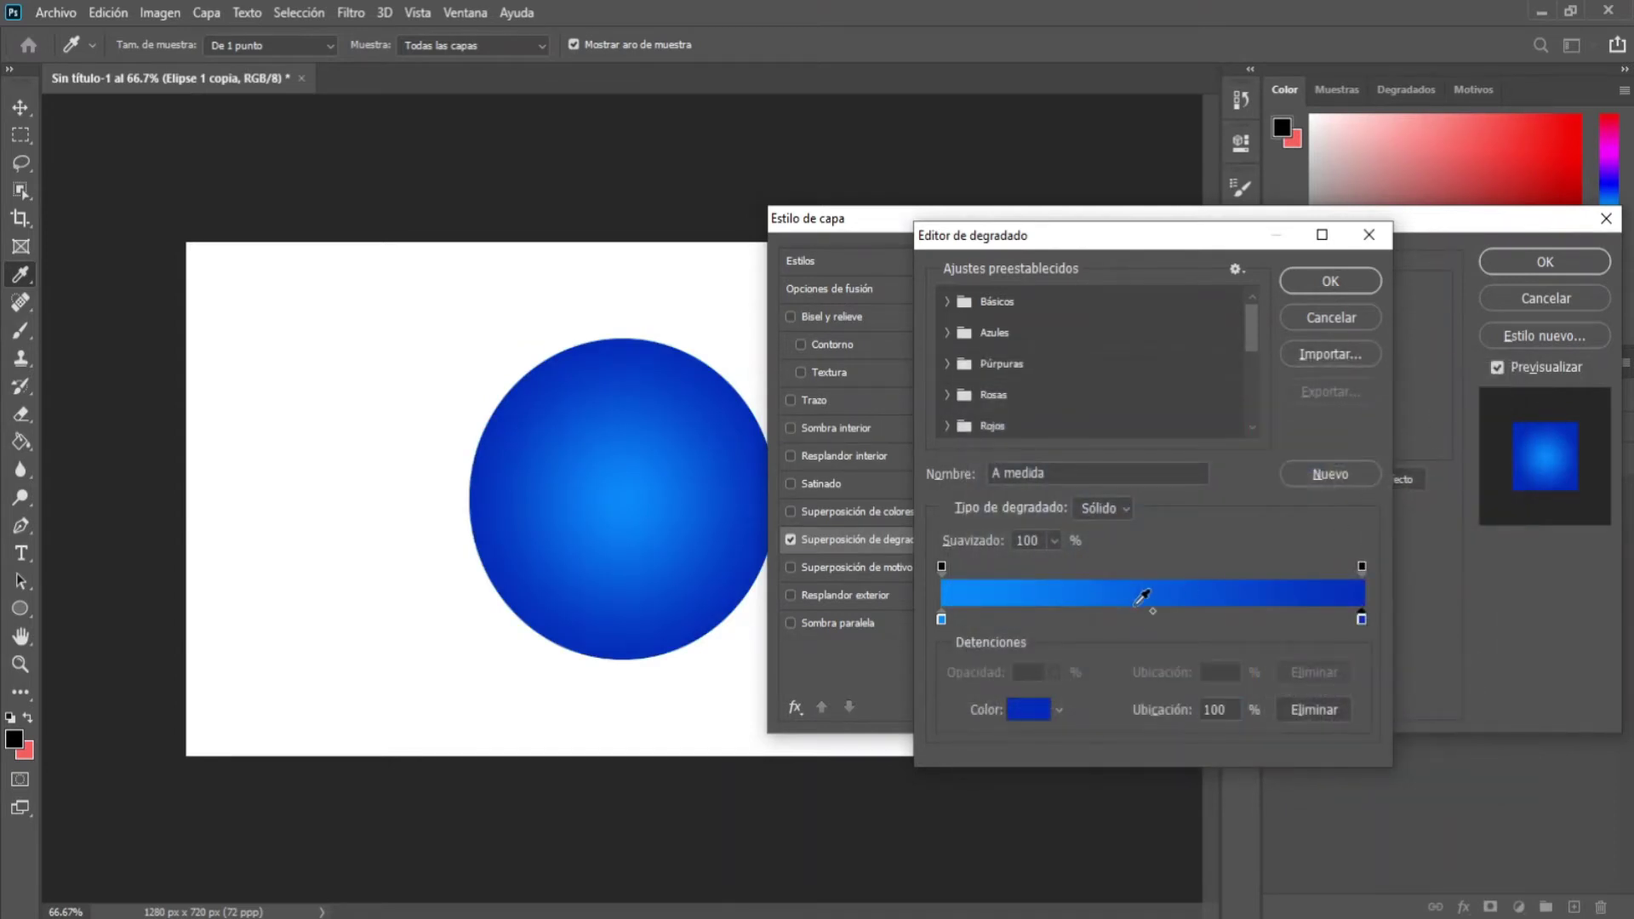
- Shift the midpoint toward the dark end, nudge the light stop inward, and apply the style
drag(1153, 611, 1220, 612)
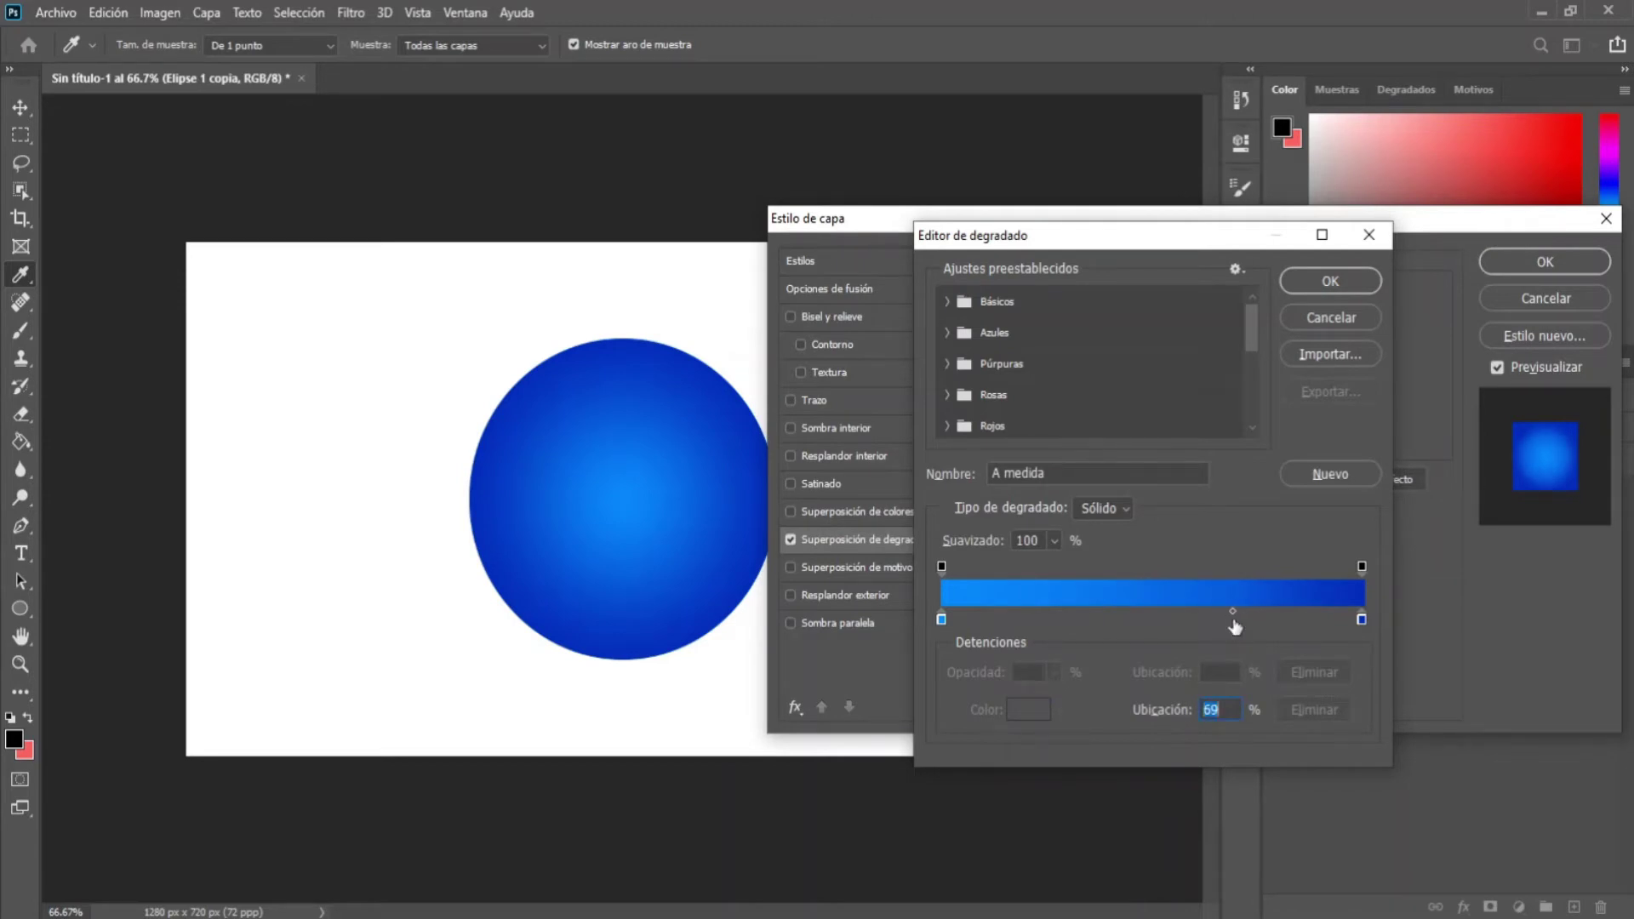
click(942, 620)
drag(962, 629, 1058, 639)
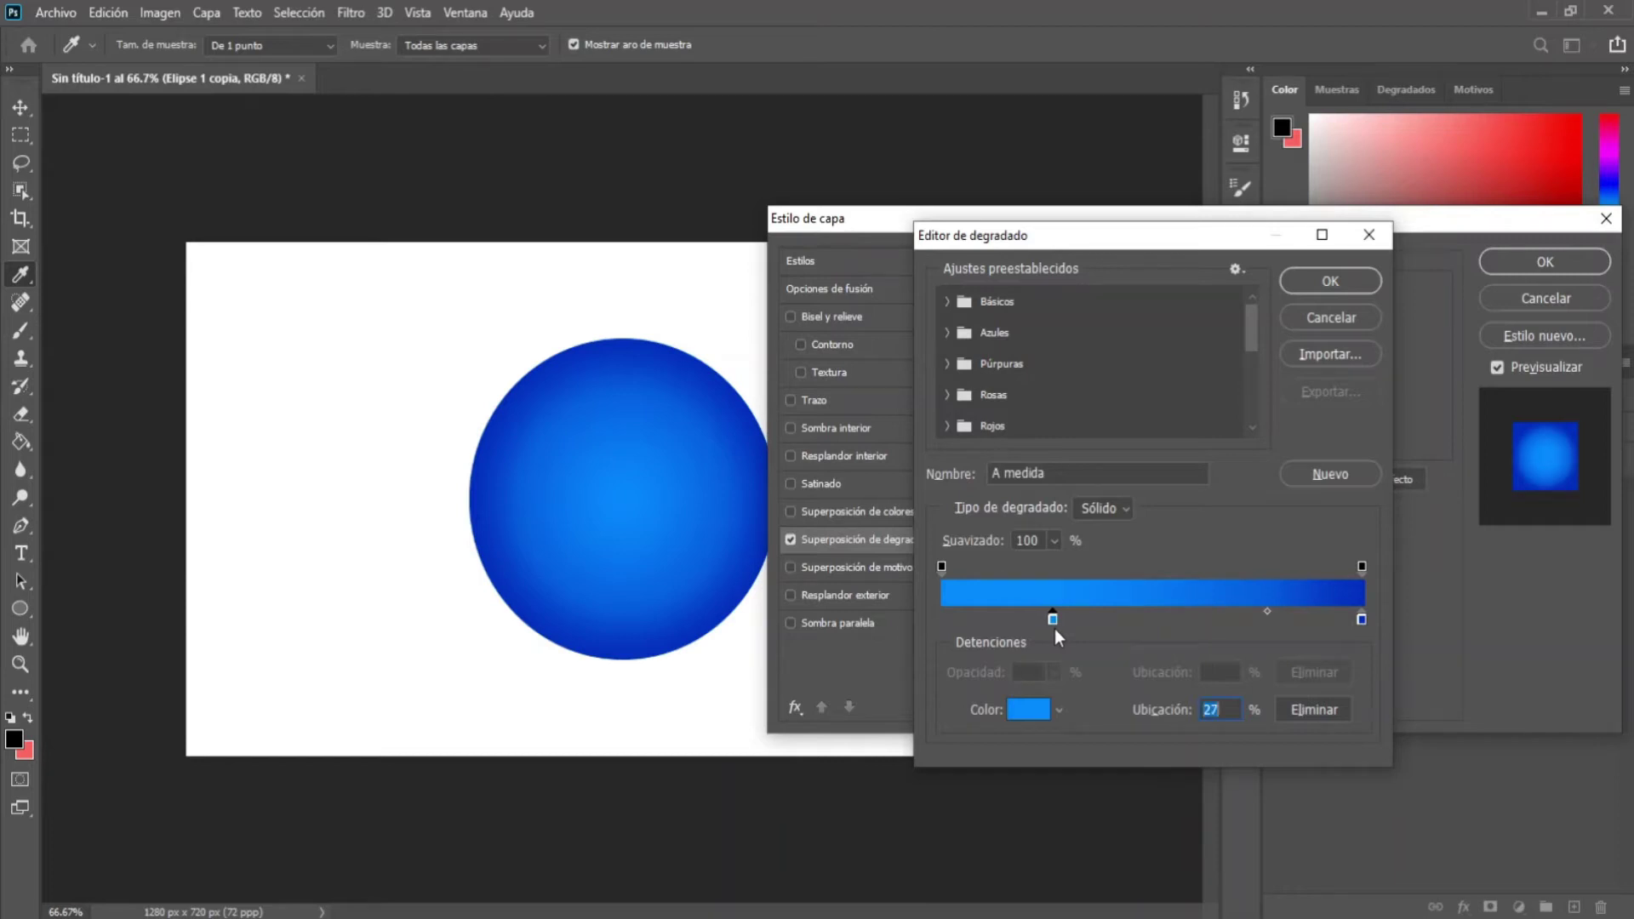
click(1330, 283)
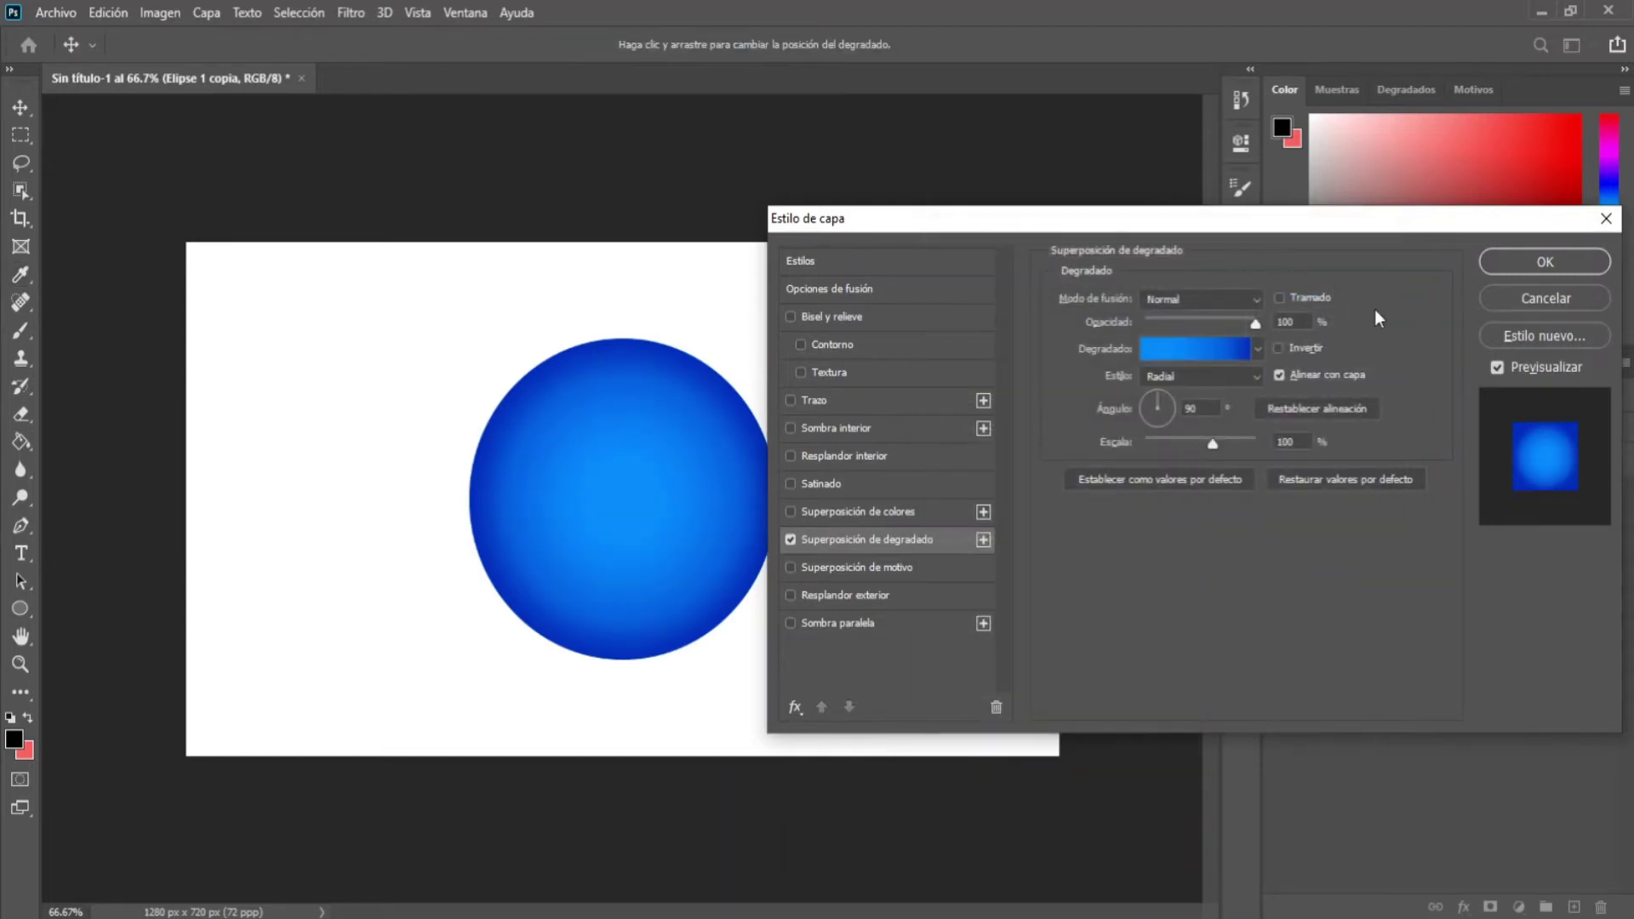
click(1510, 266)
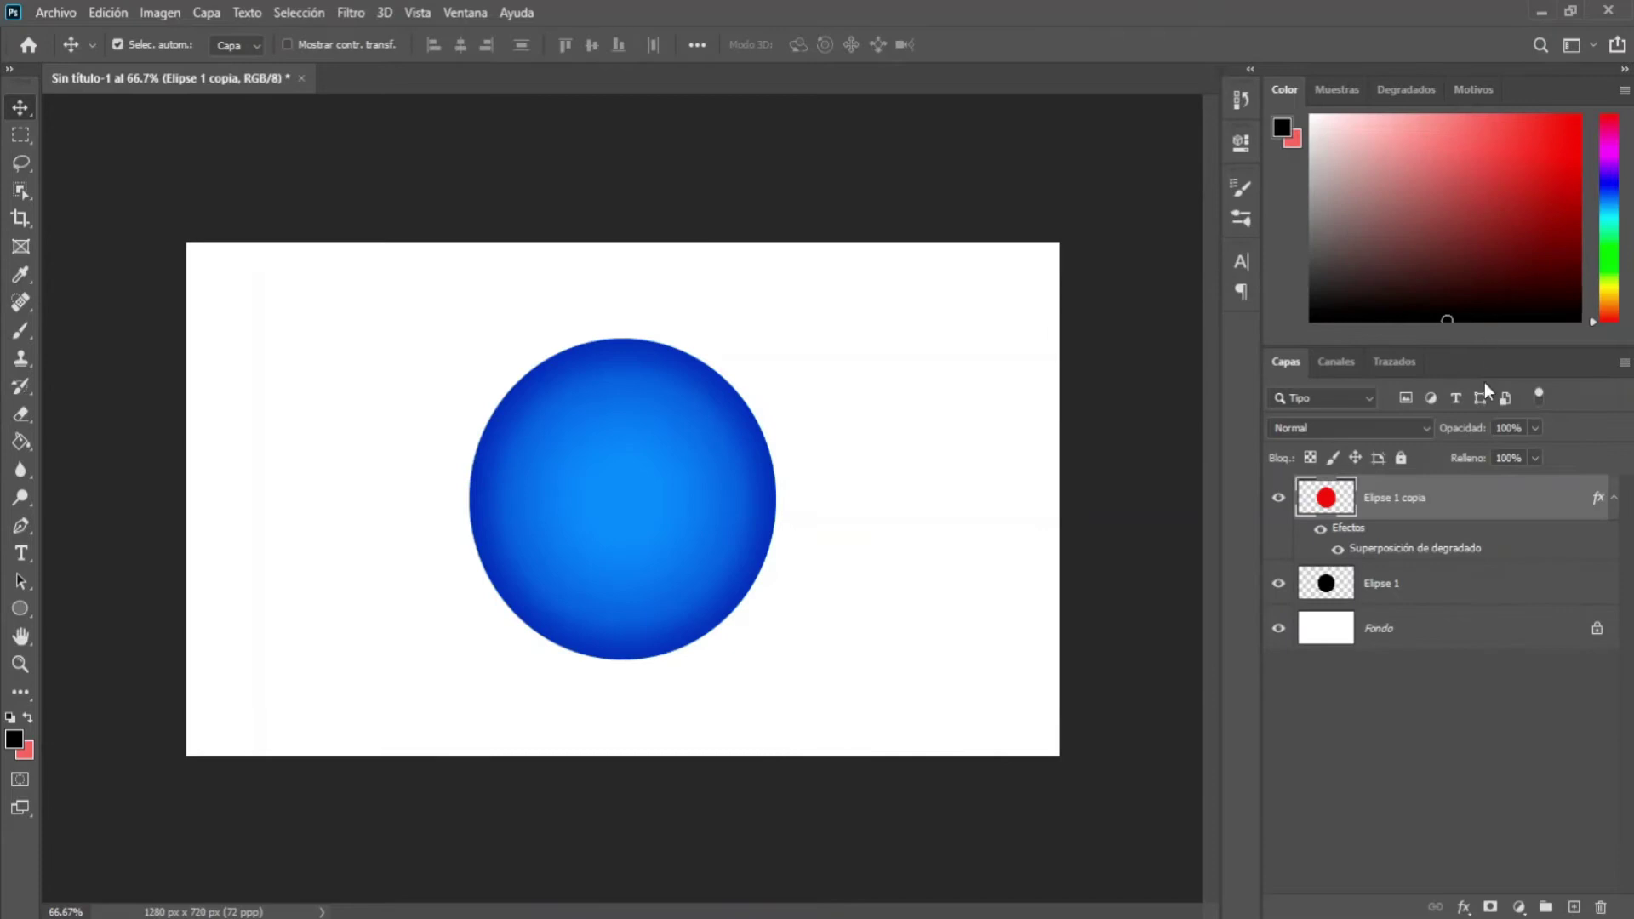
- Clip Elipse 1 copia to Elipse 1 and add a new empty layer, Capa 1
right_click(1485, 498)
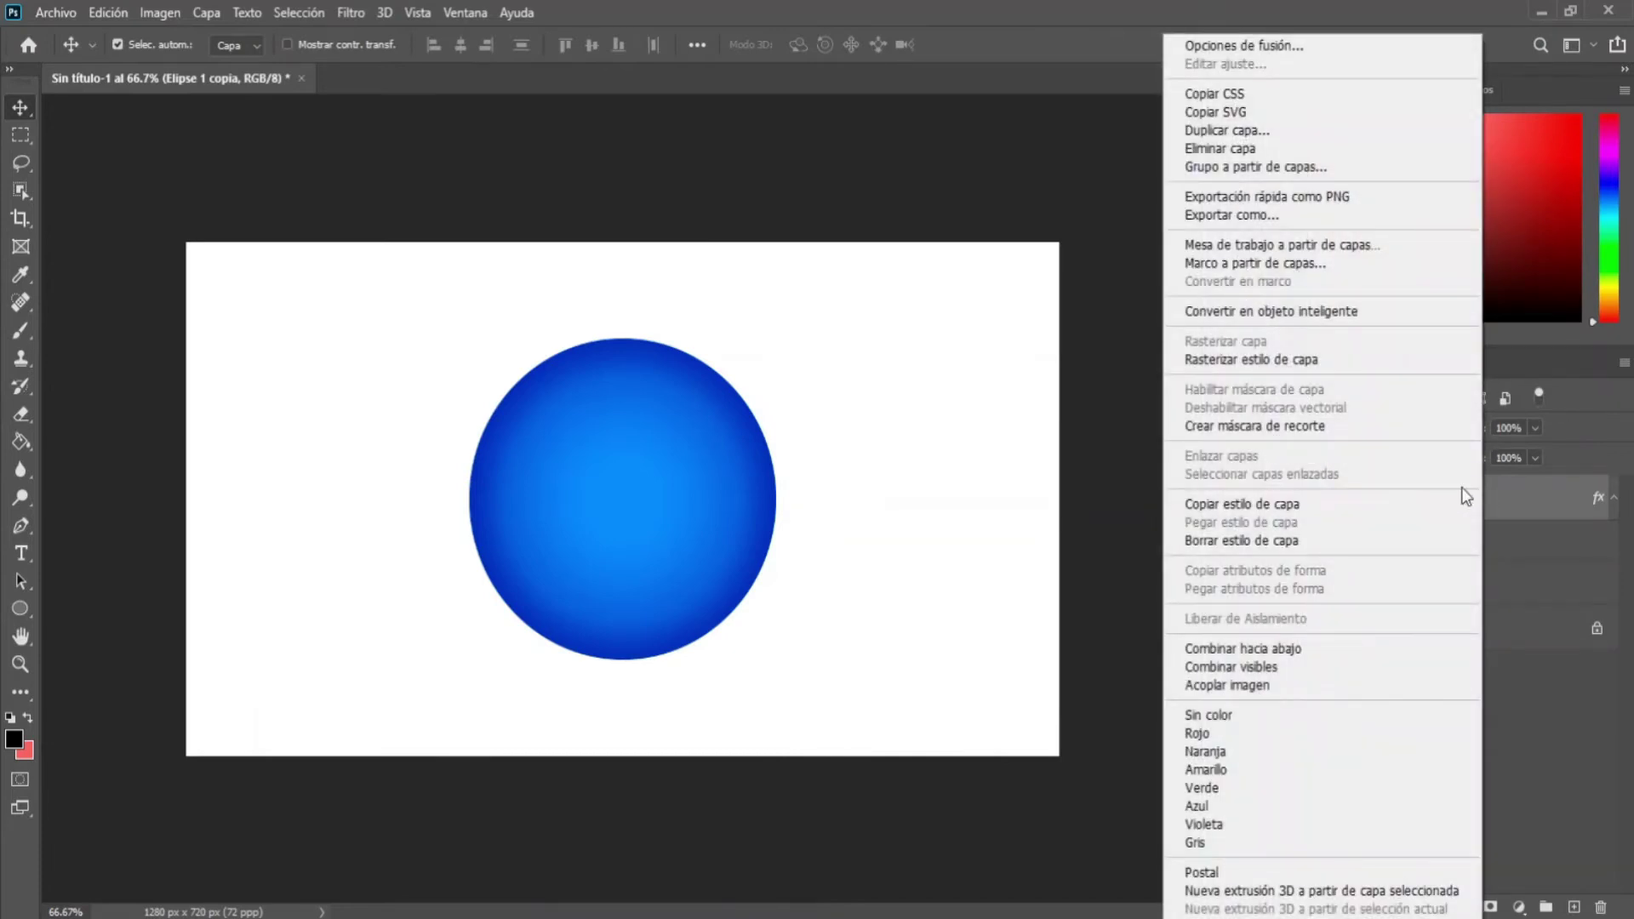
click(1406, 438)
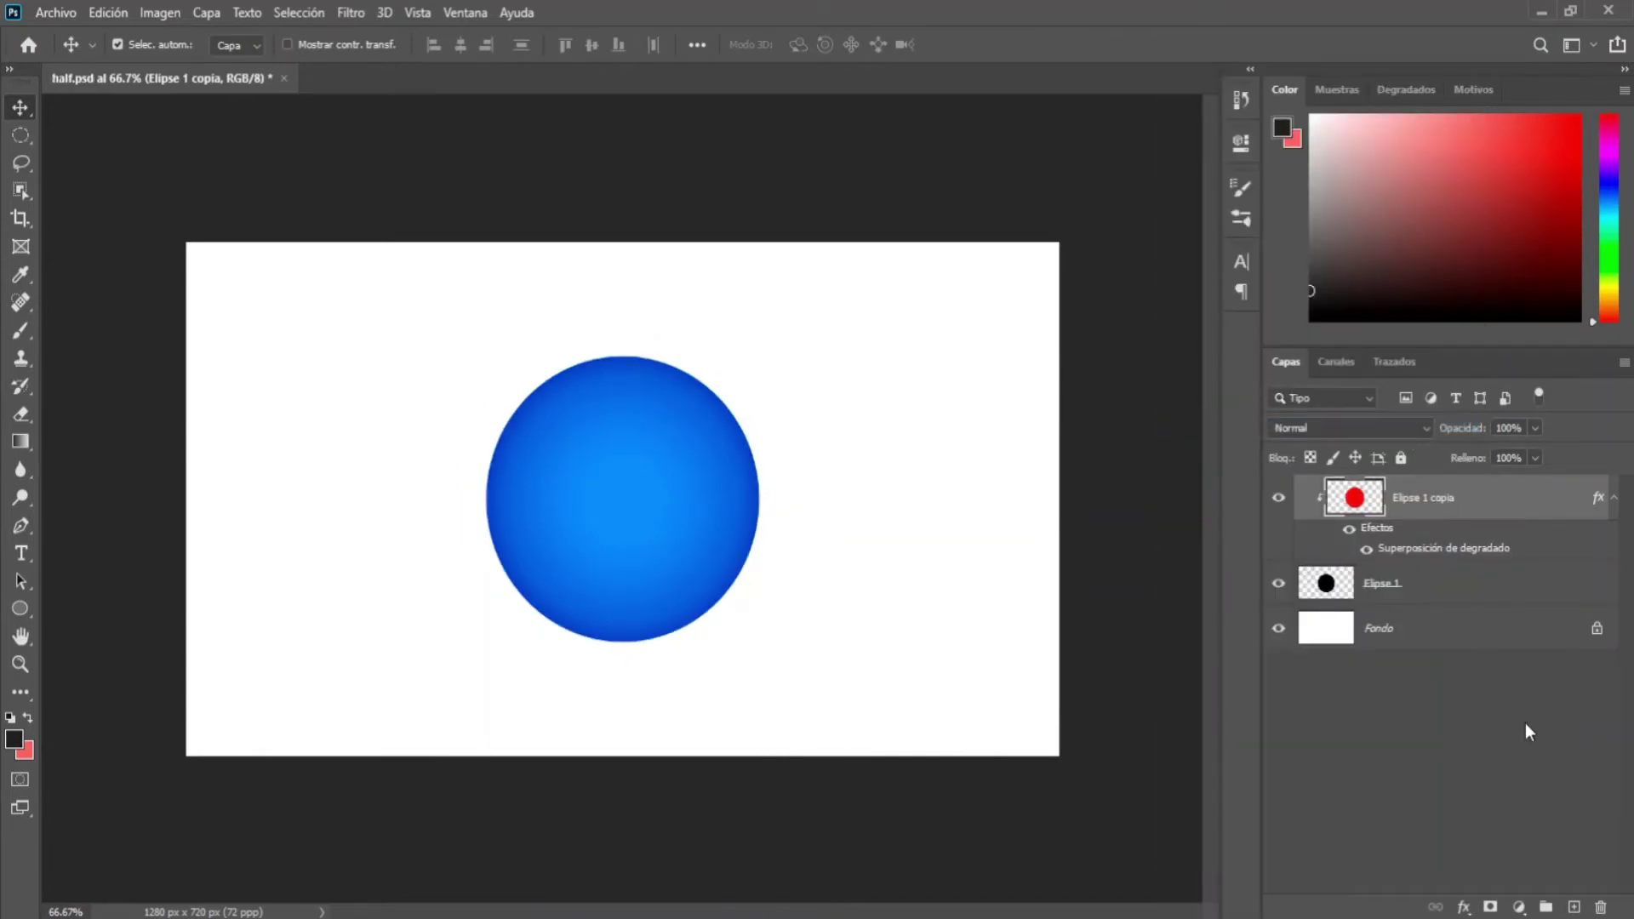
click(1575, 908)
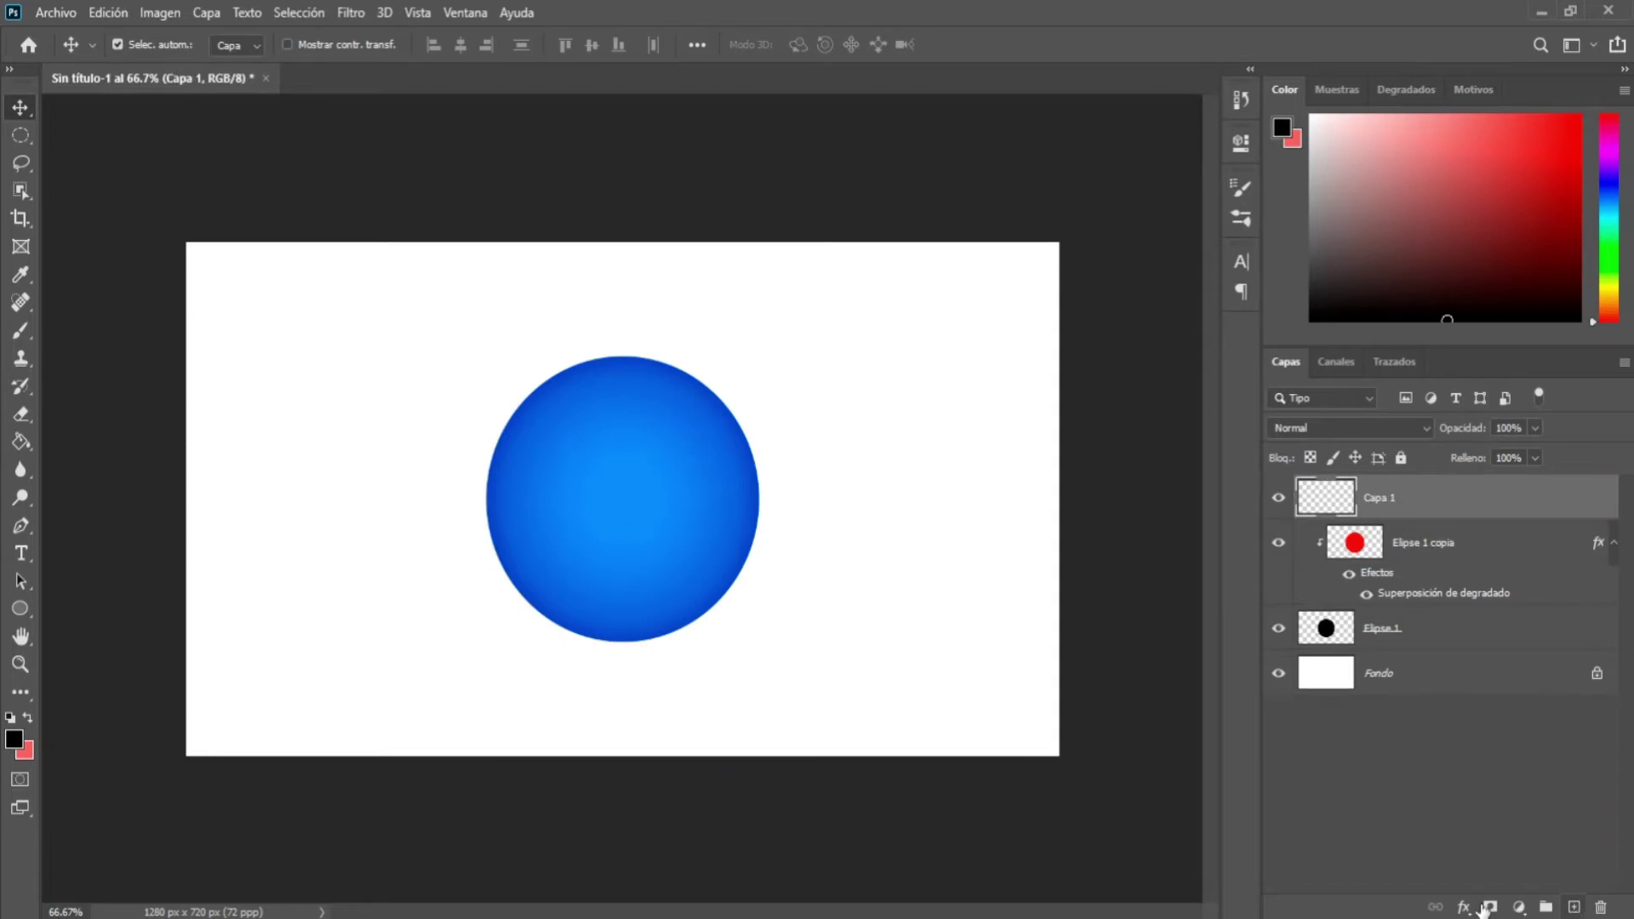
- Draw a circular elliptical selection and shift it up and left inside the sphere
click(28, 134)
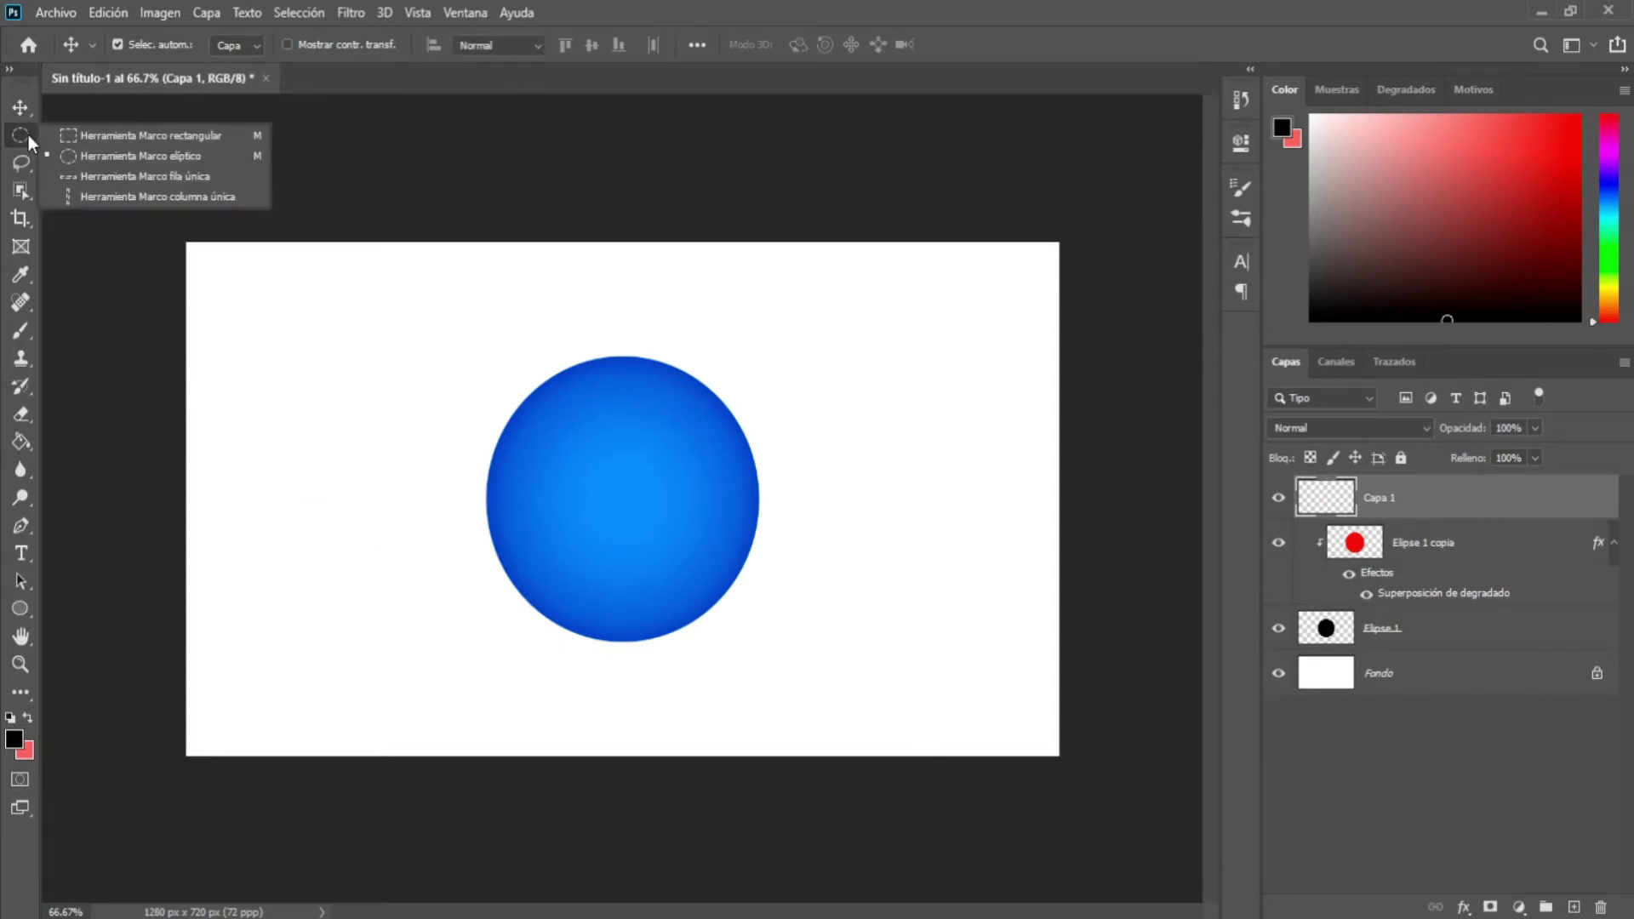
click(115, 154)
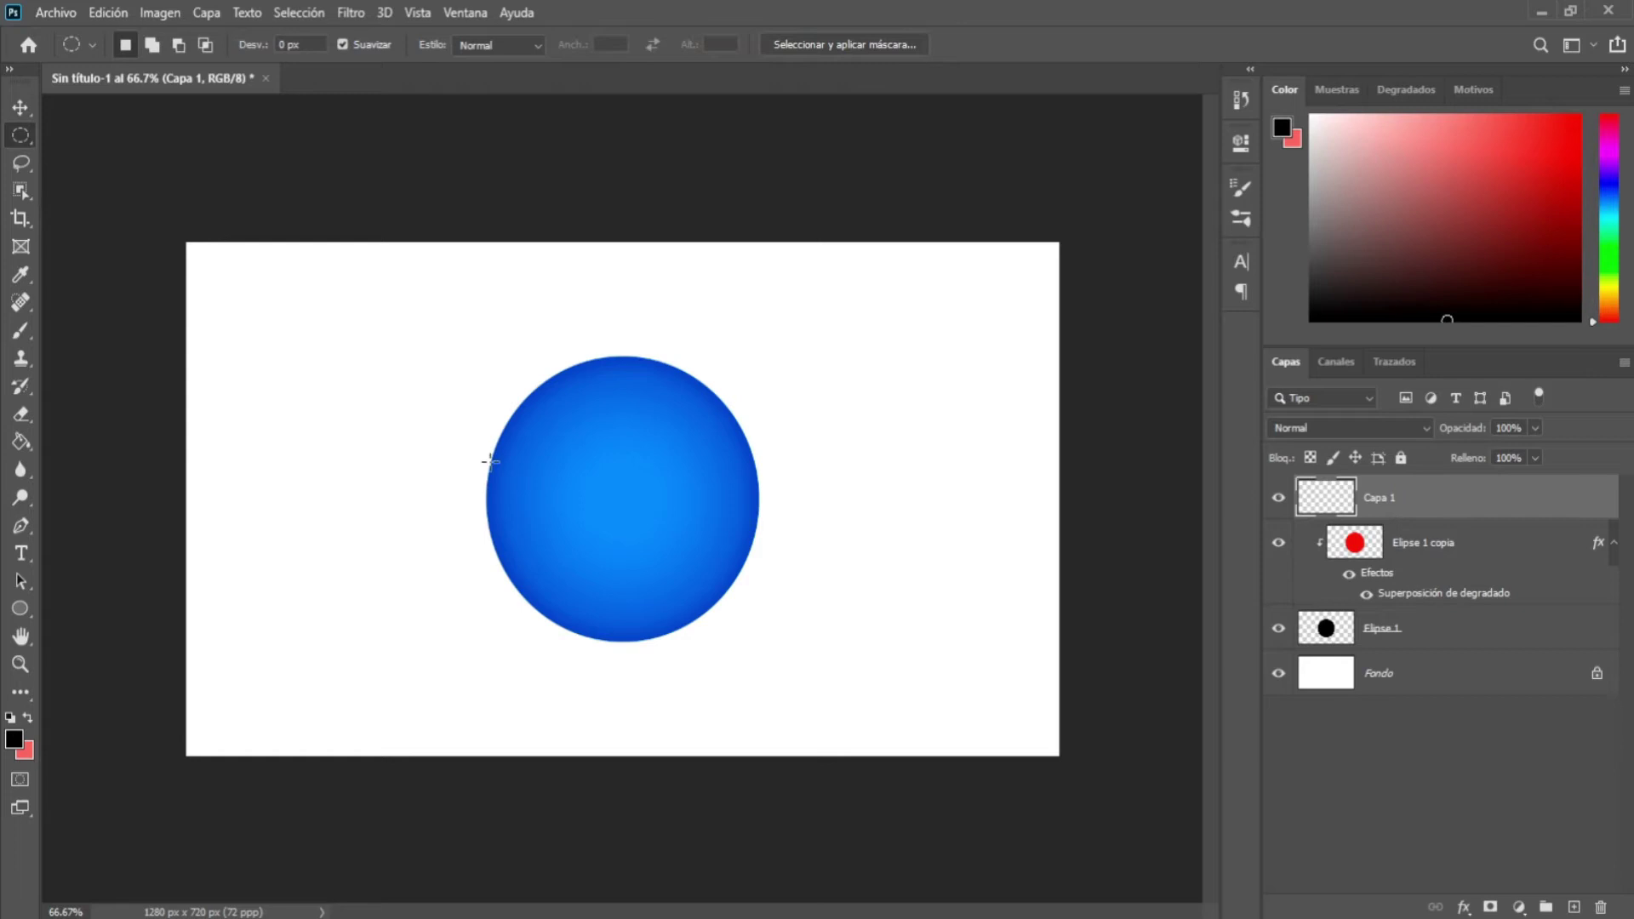
drag(545, 389, 772, 617)
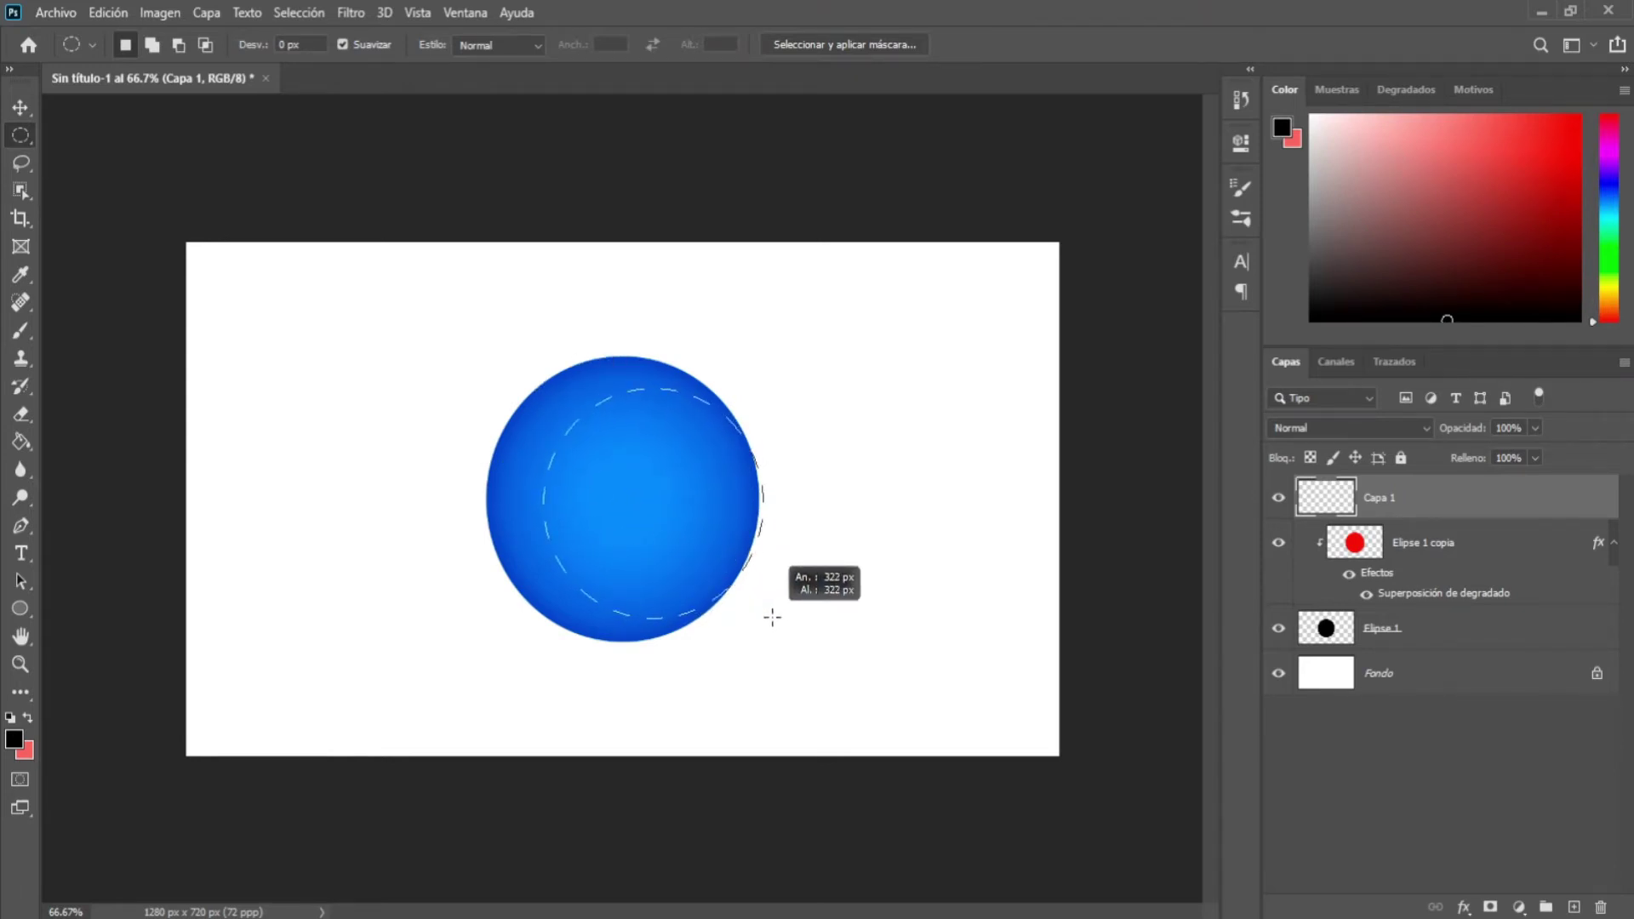
drag(700, 541, 667, 511)
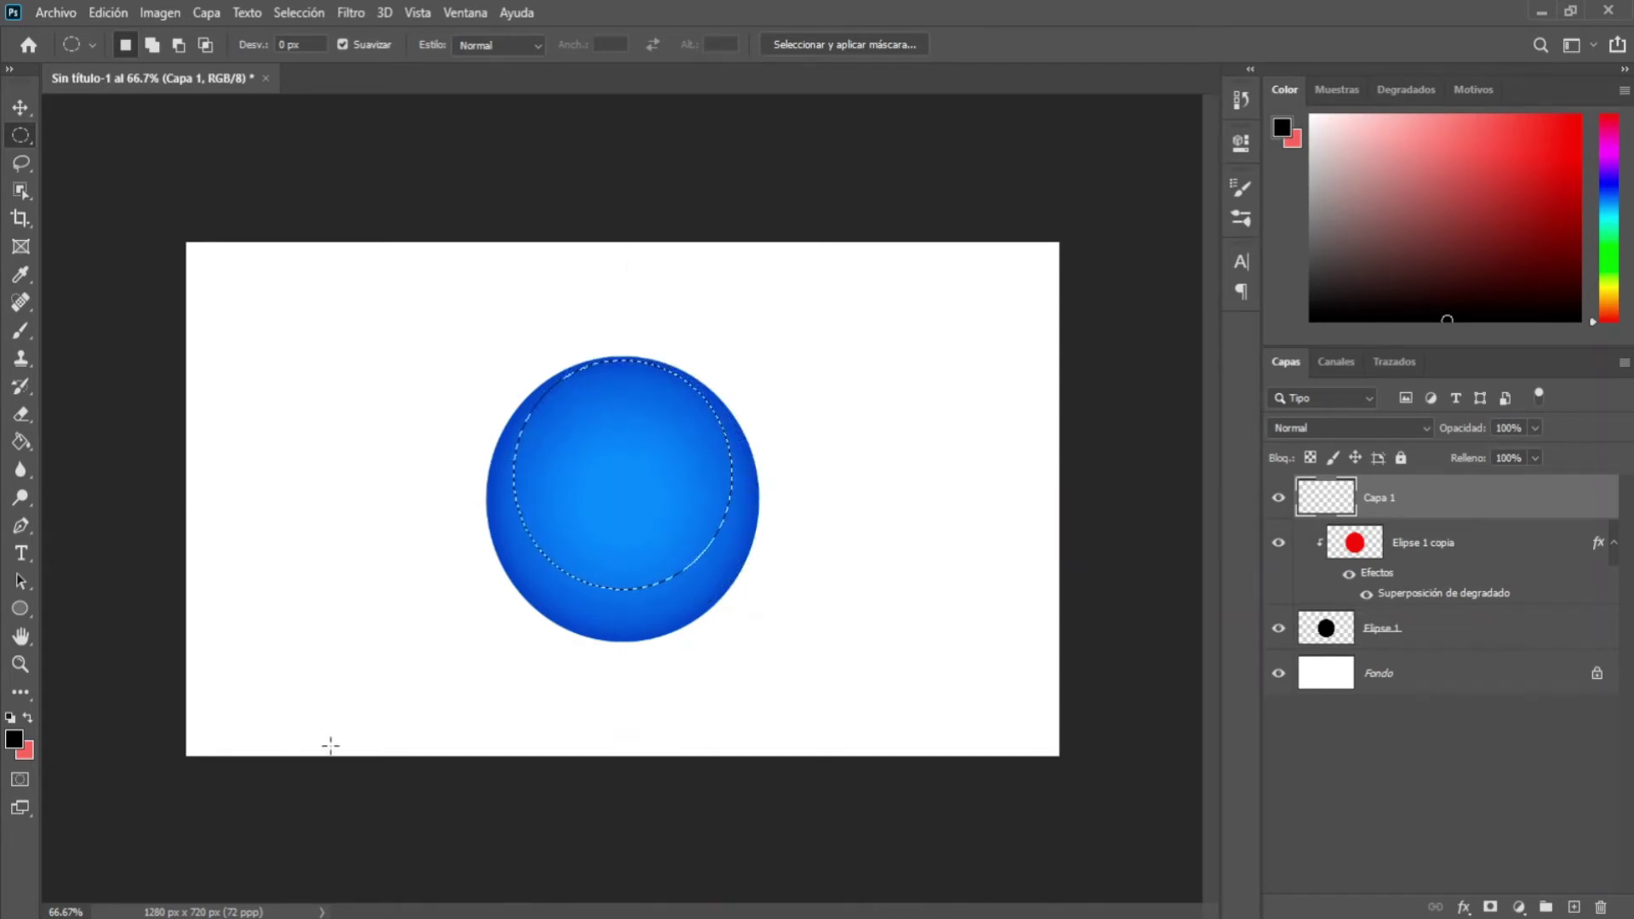
- Set the foreground to #ffffff, fill the selection white with the Paint Bucket, and deselect
click(14, 739)
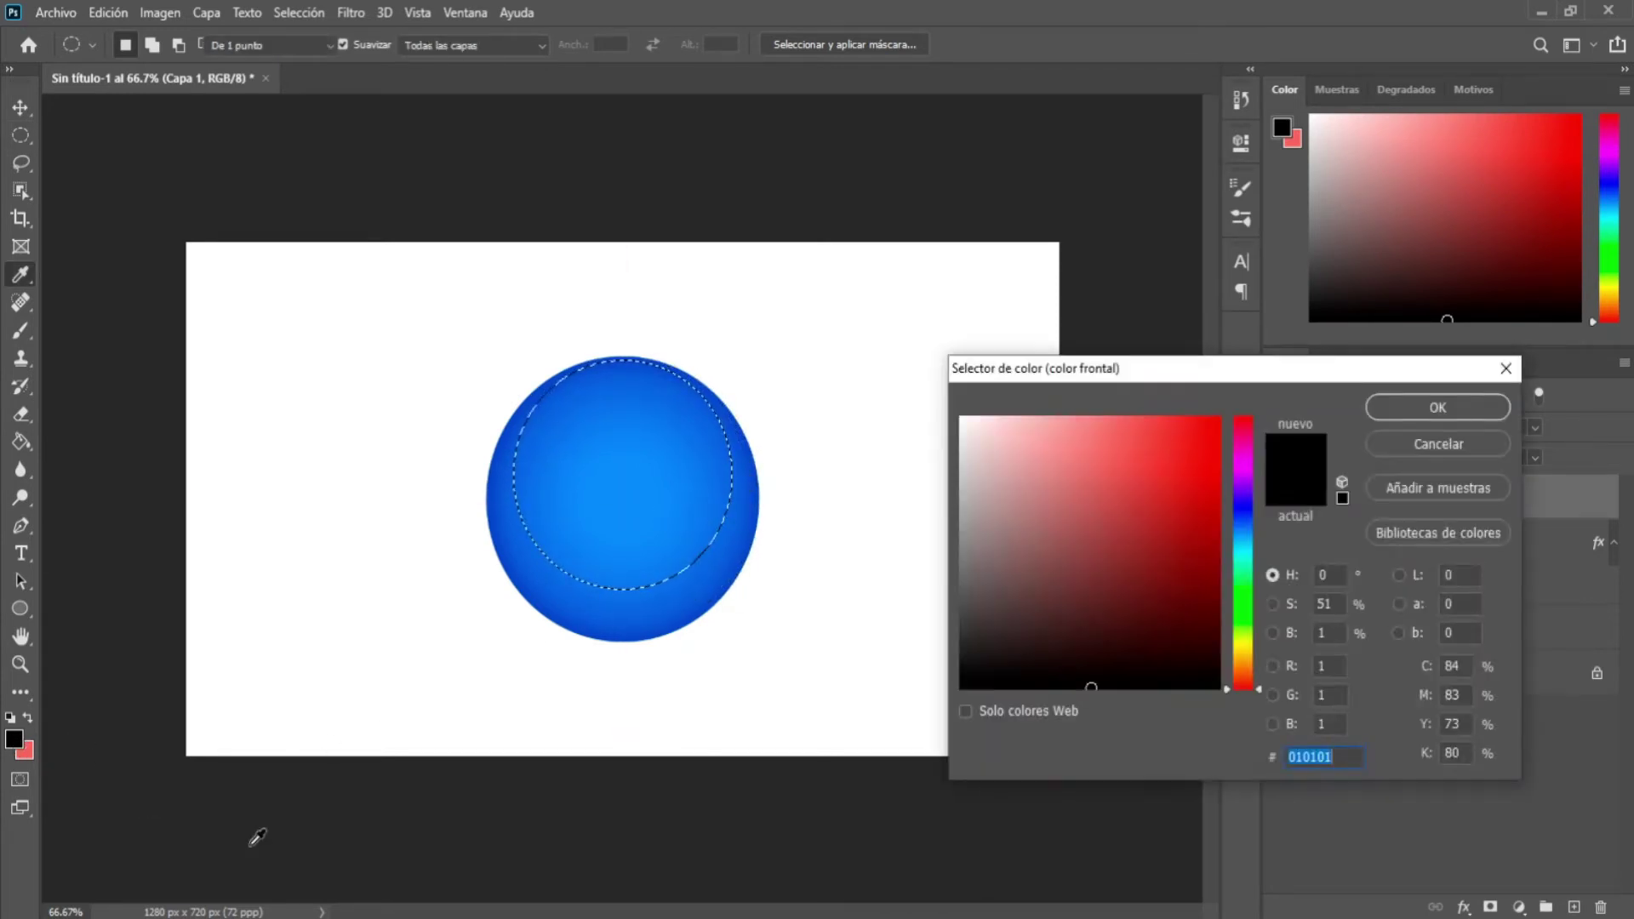
text(ffffff)
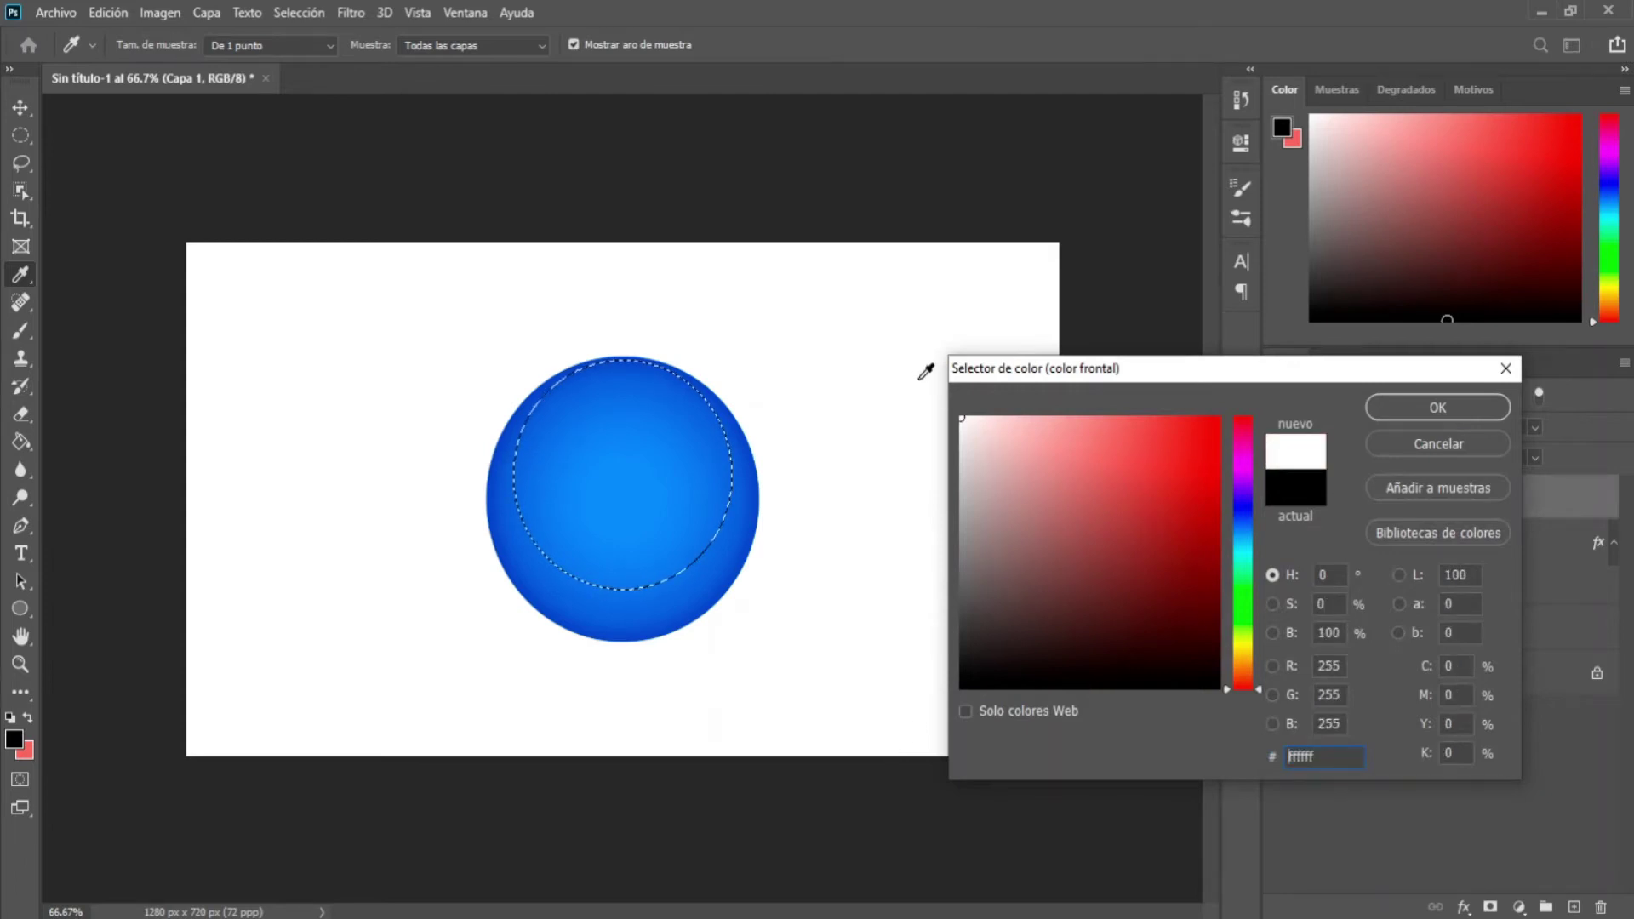
click(1391, 412)
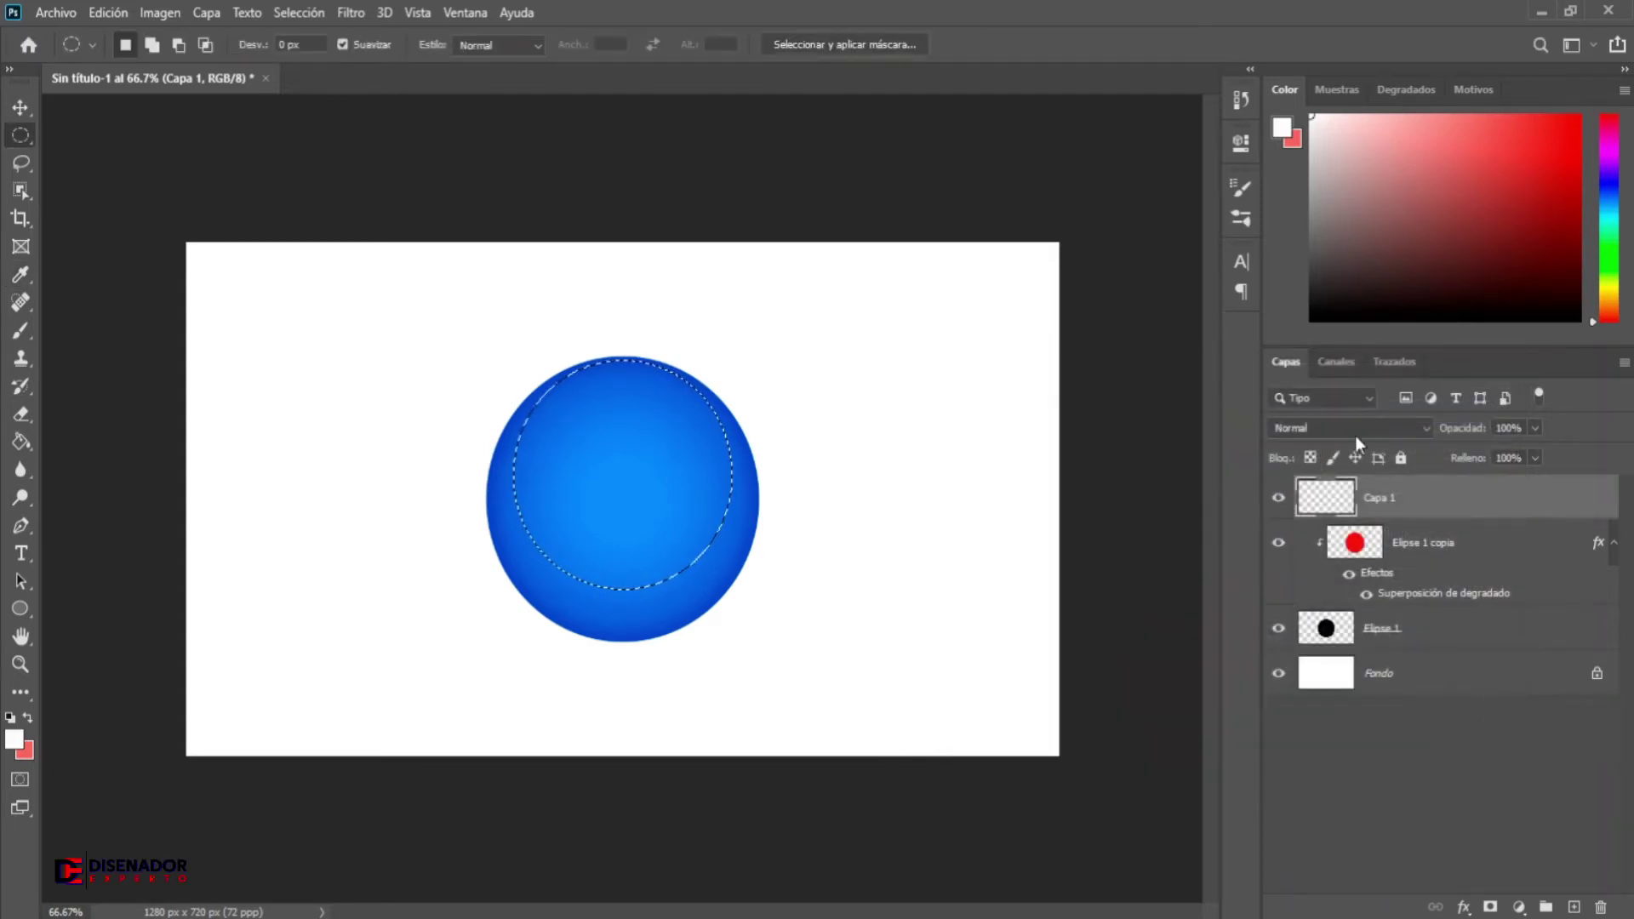
click(17, 442)
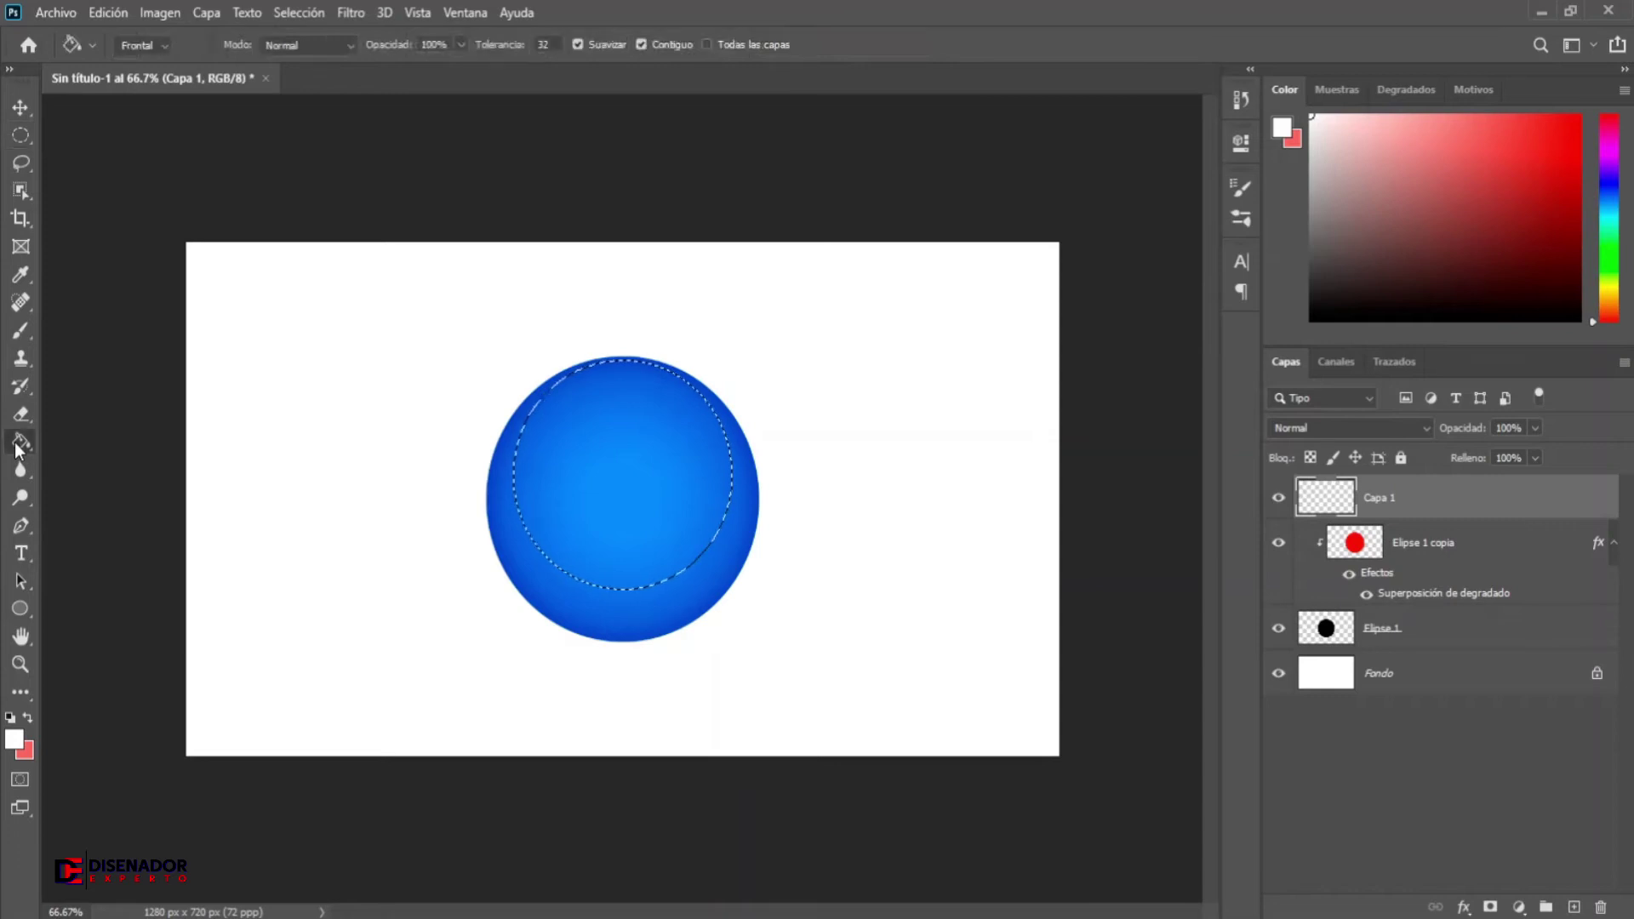
click(572, 487)
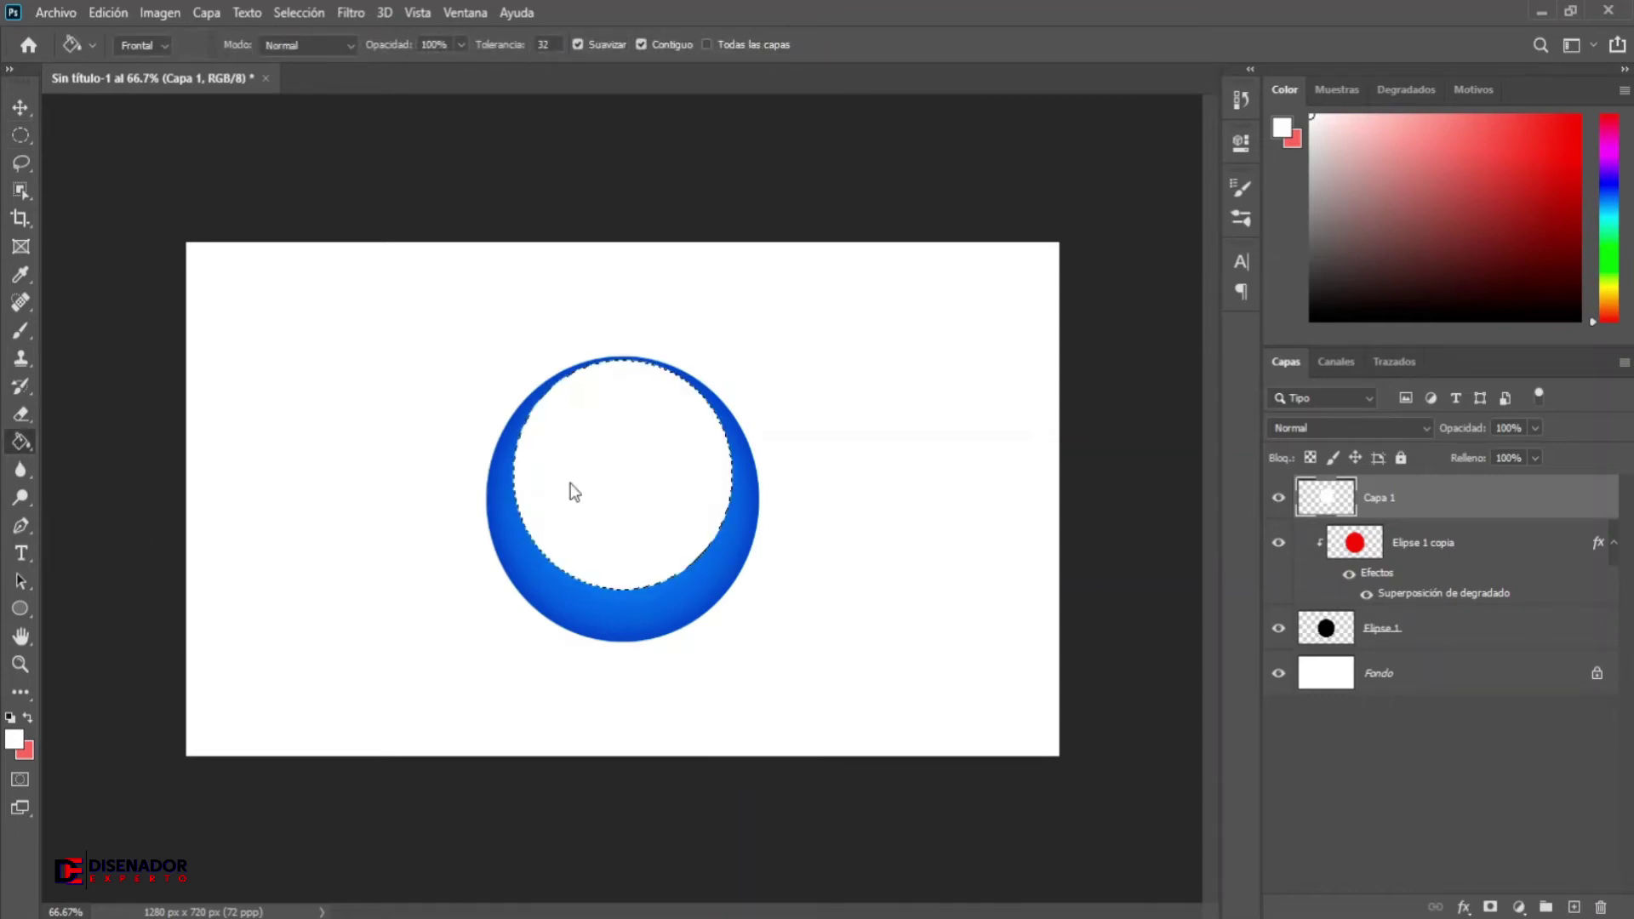
click(293, 13)
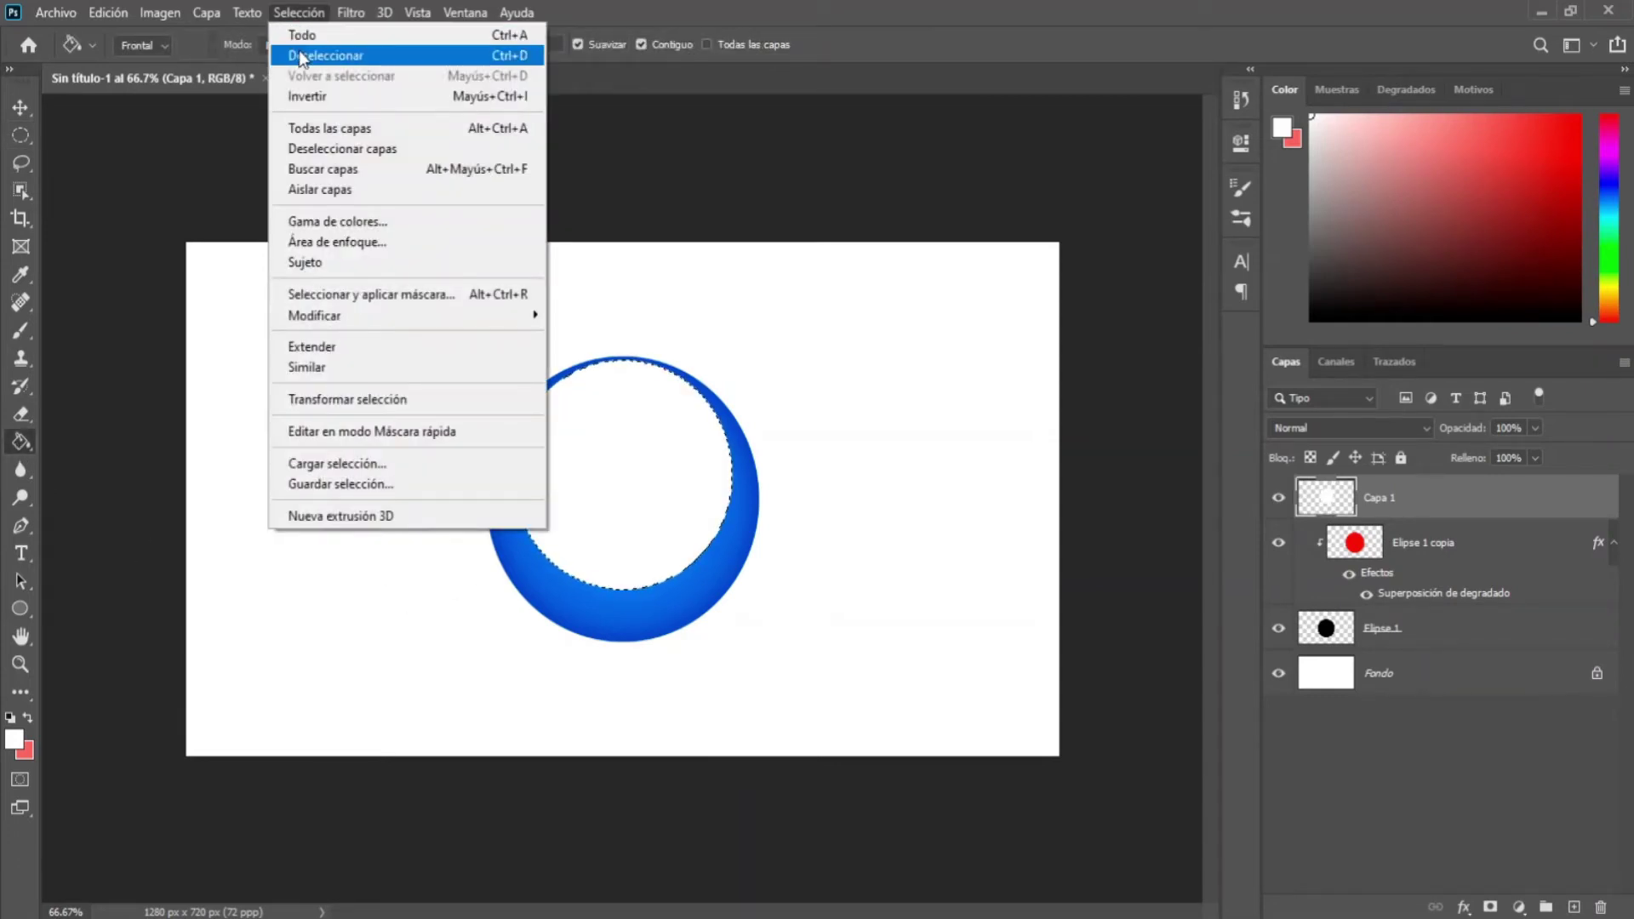
click(299, 53)
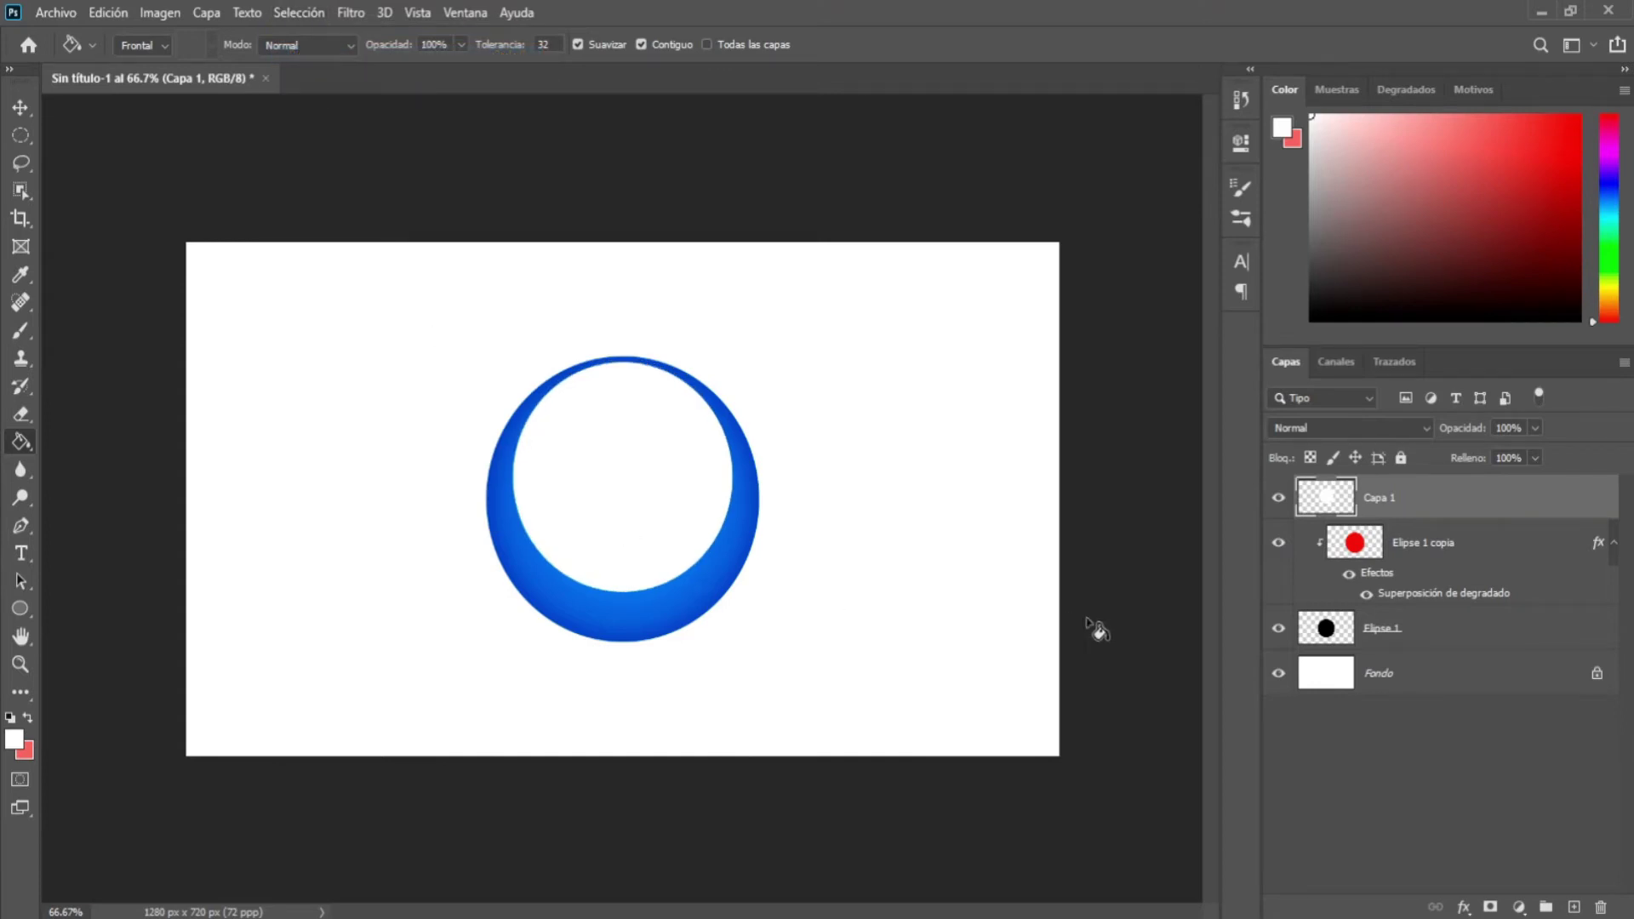
- Add a layer mask to Capa 1 and set a black-to-white gradient with the black stop moved right
click(1489, 908)
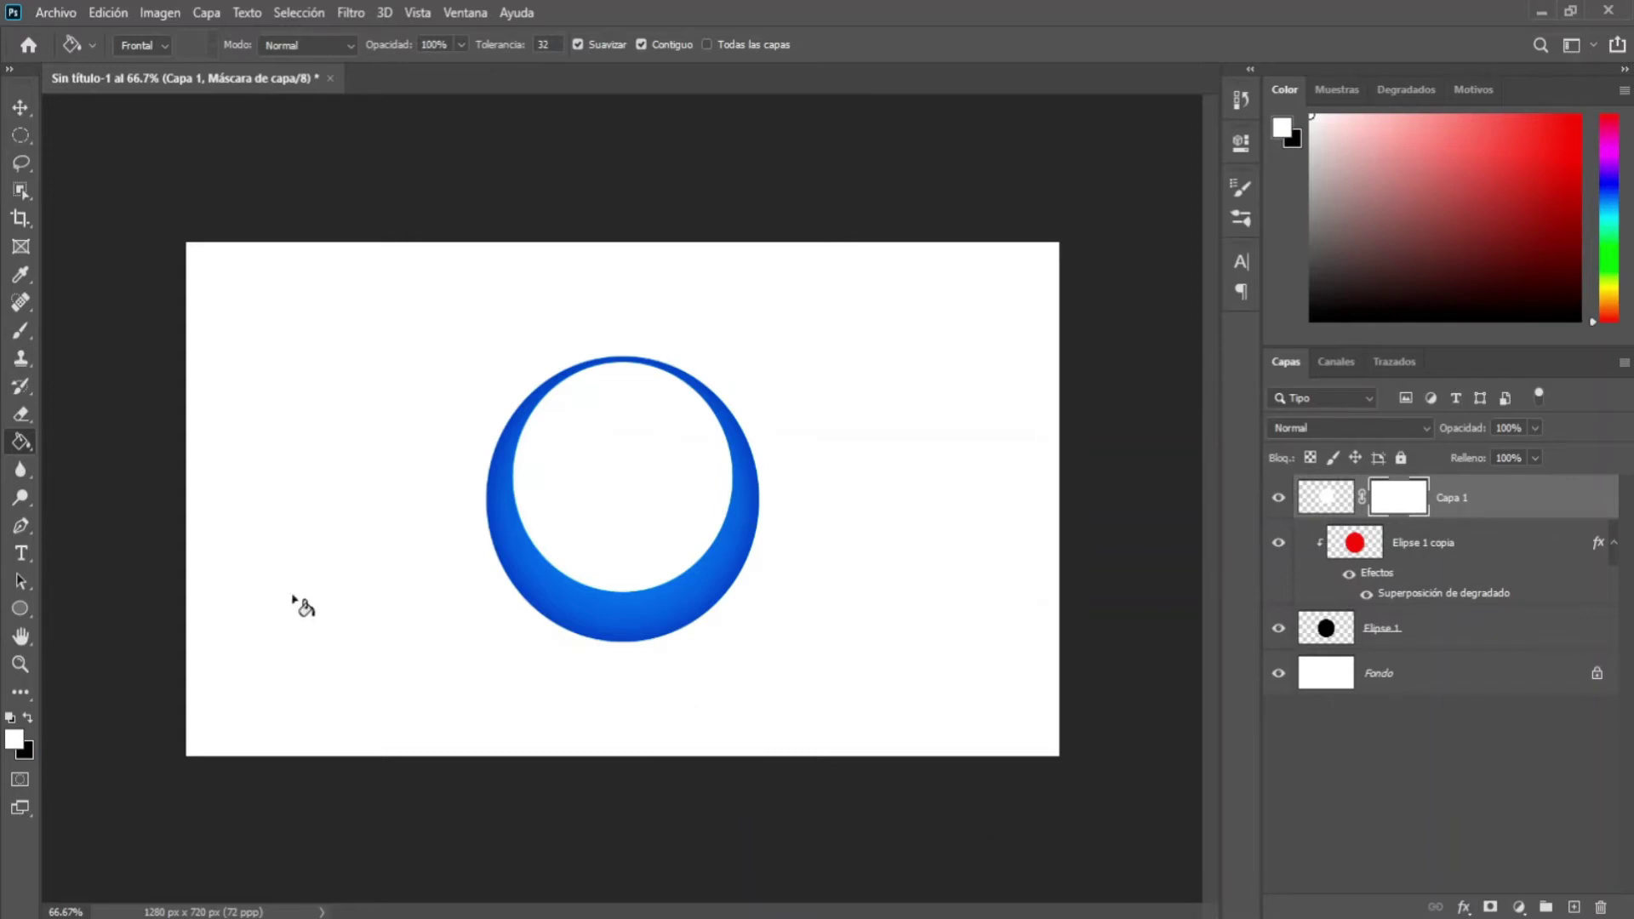
right_click(19, 452)
click(109, 437)
click(28, 717)
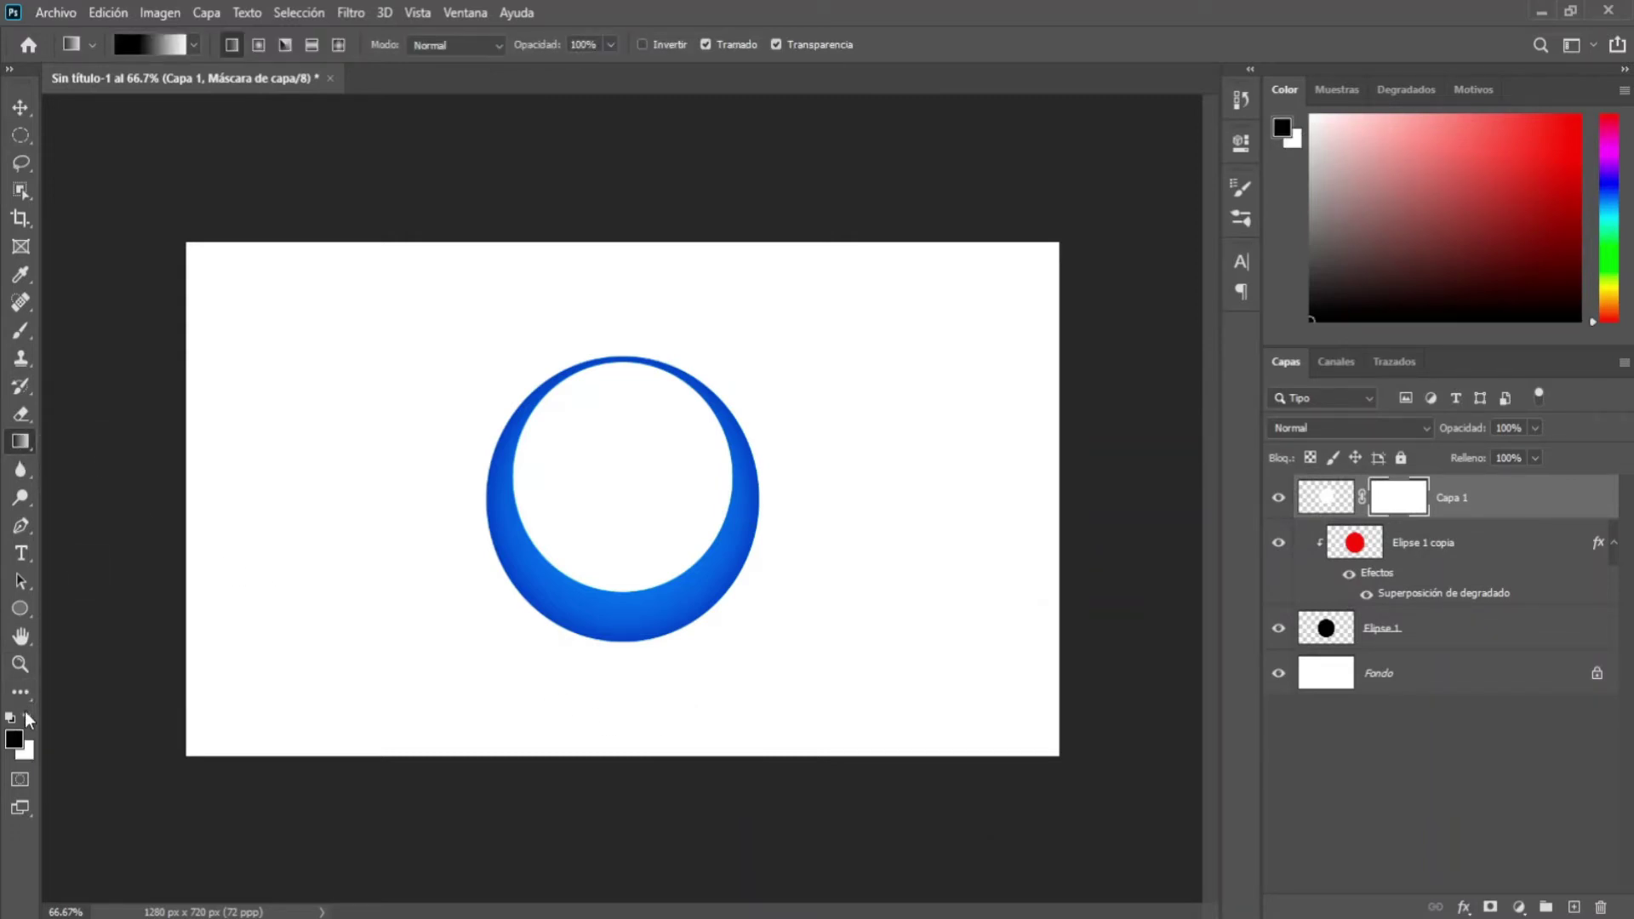
click(151, 39)
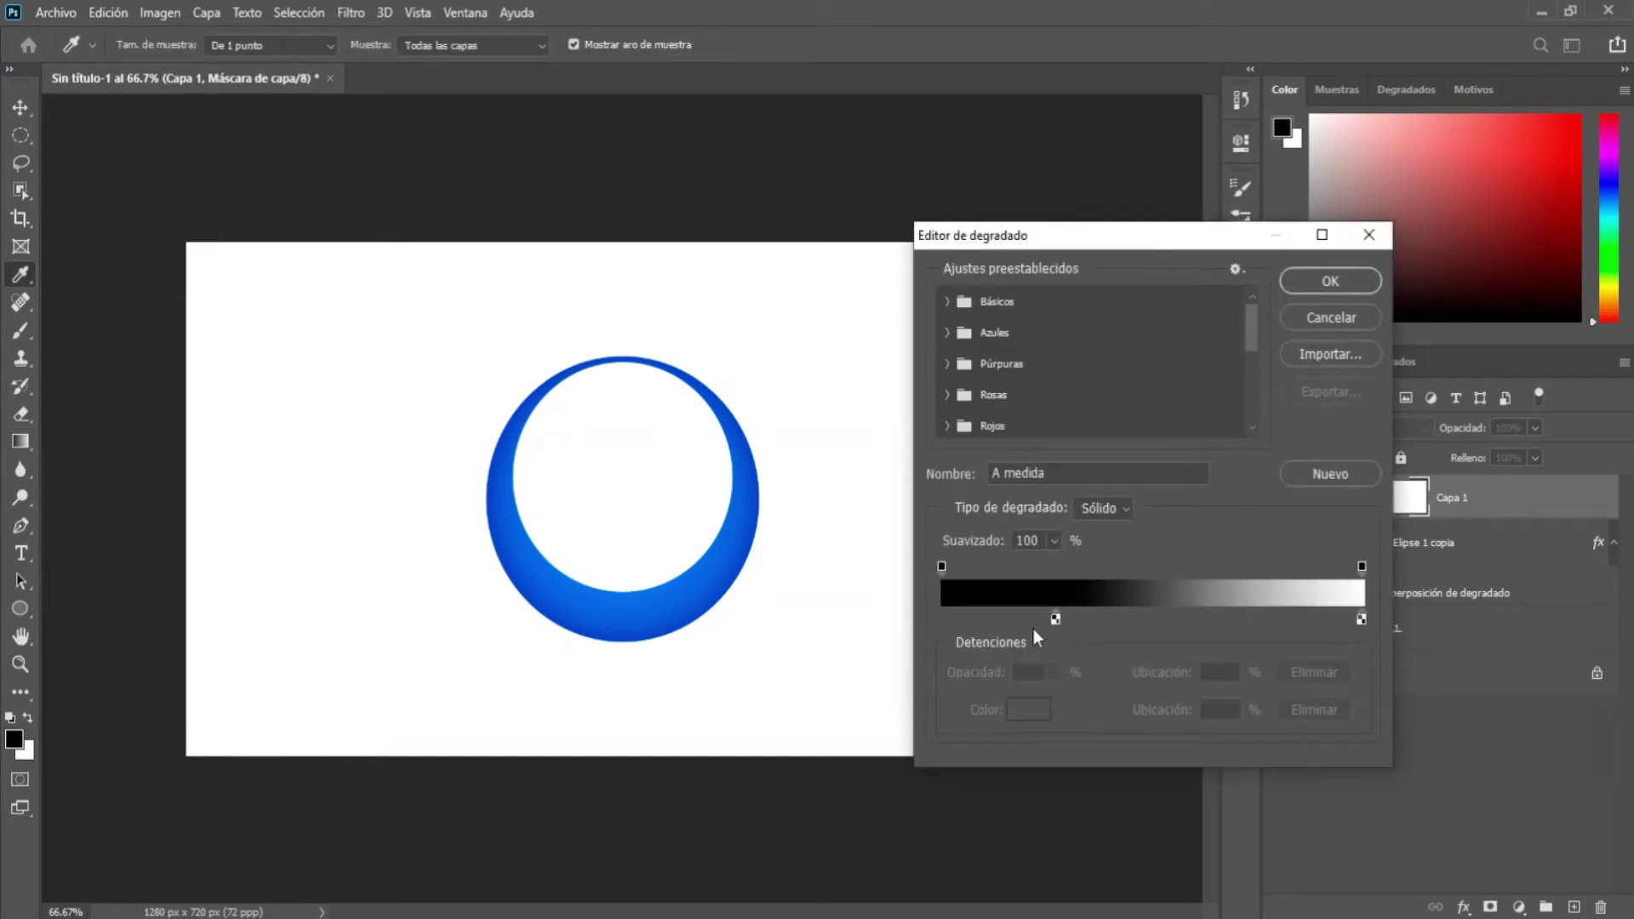
drag(1055, 619, 1122, 621)
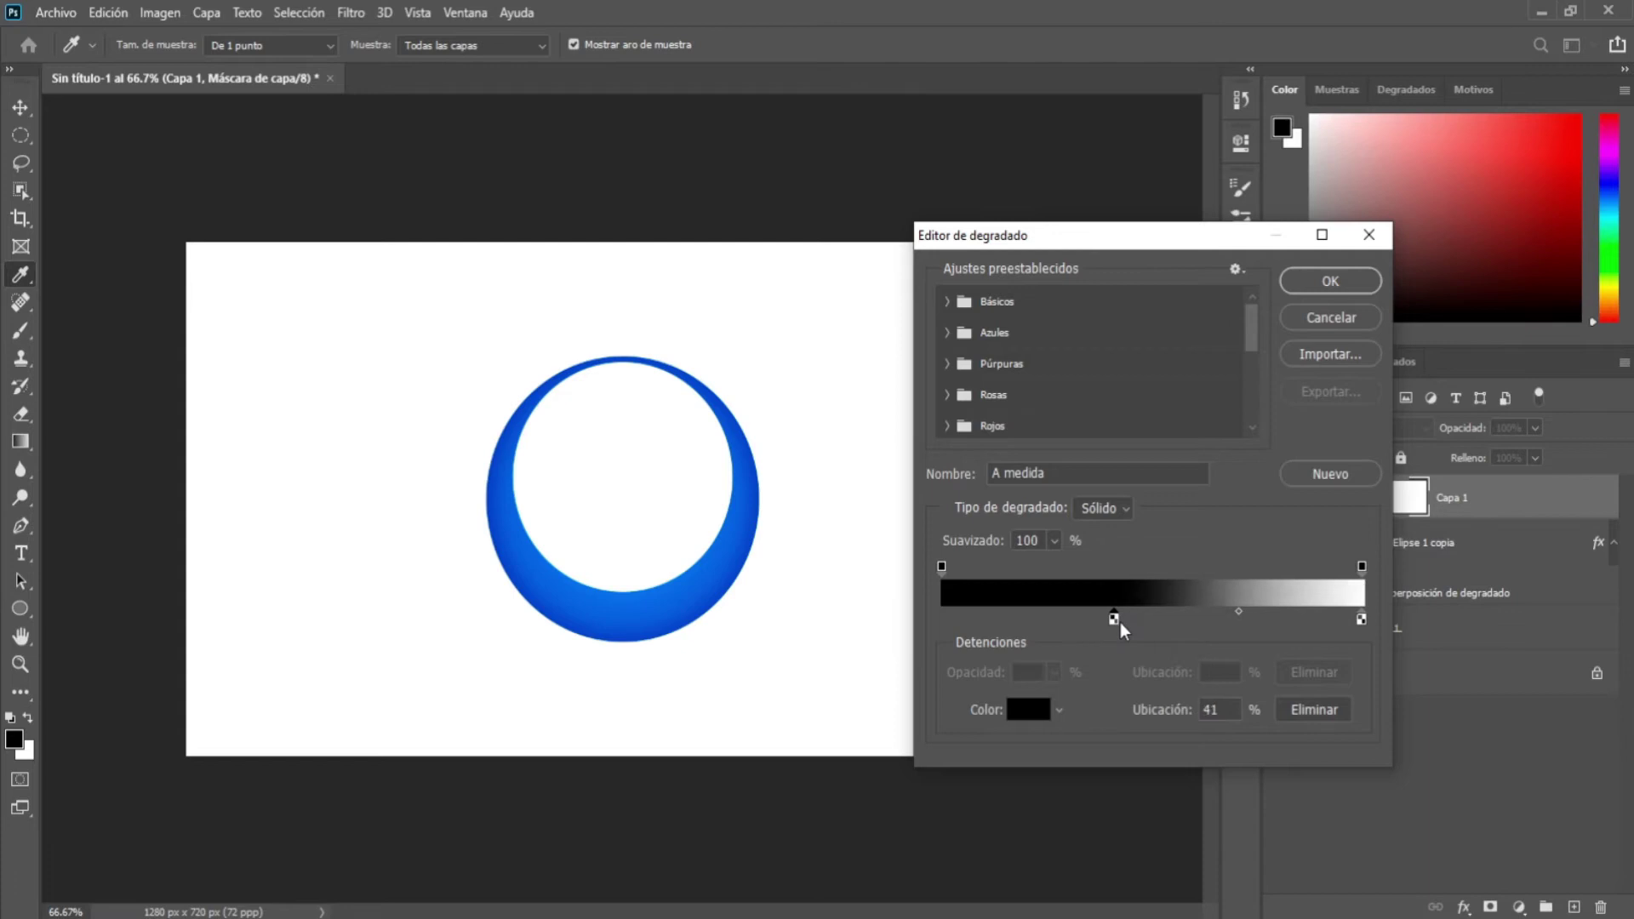
click(1329, 288)
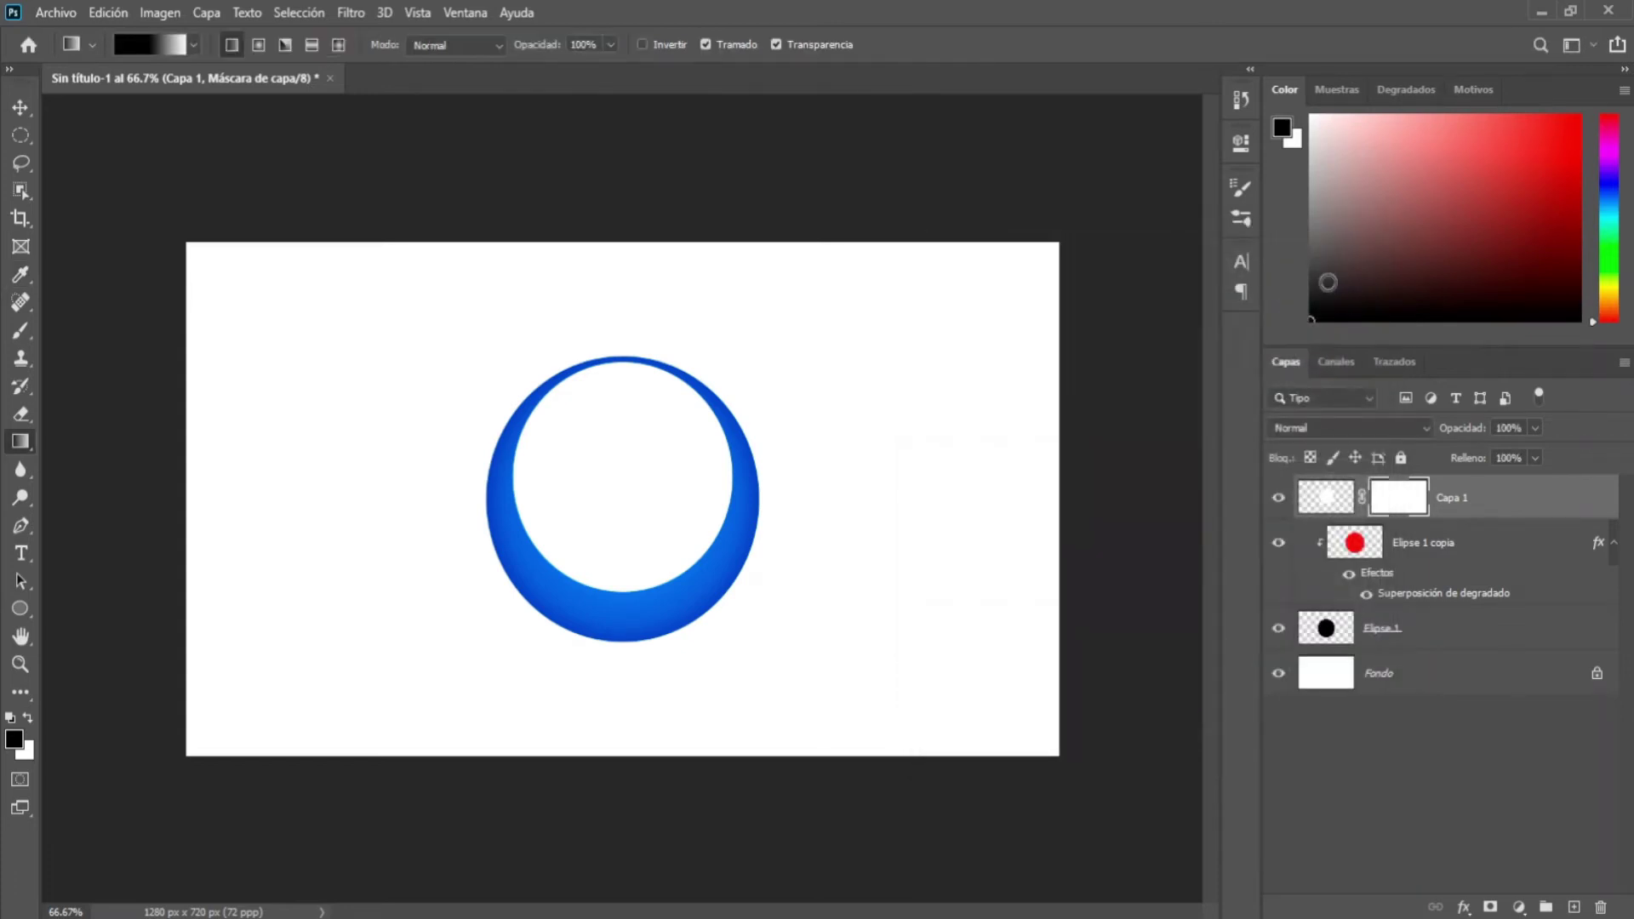
- Fill Capa 1's mask with a linear gradient so the white circle fades into a top highlight
click(264, 48)
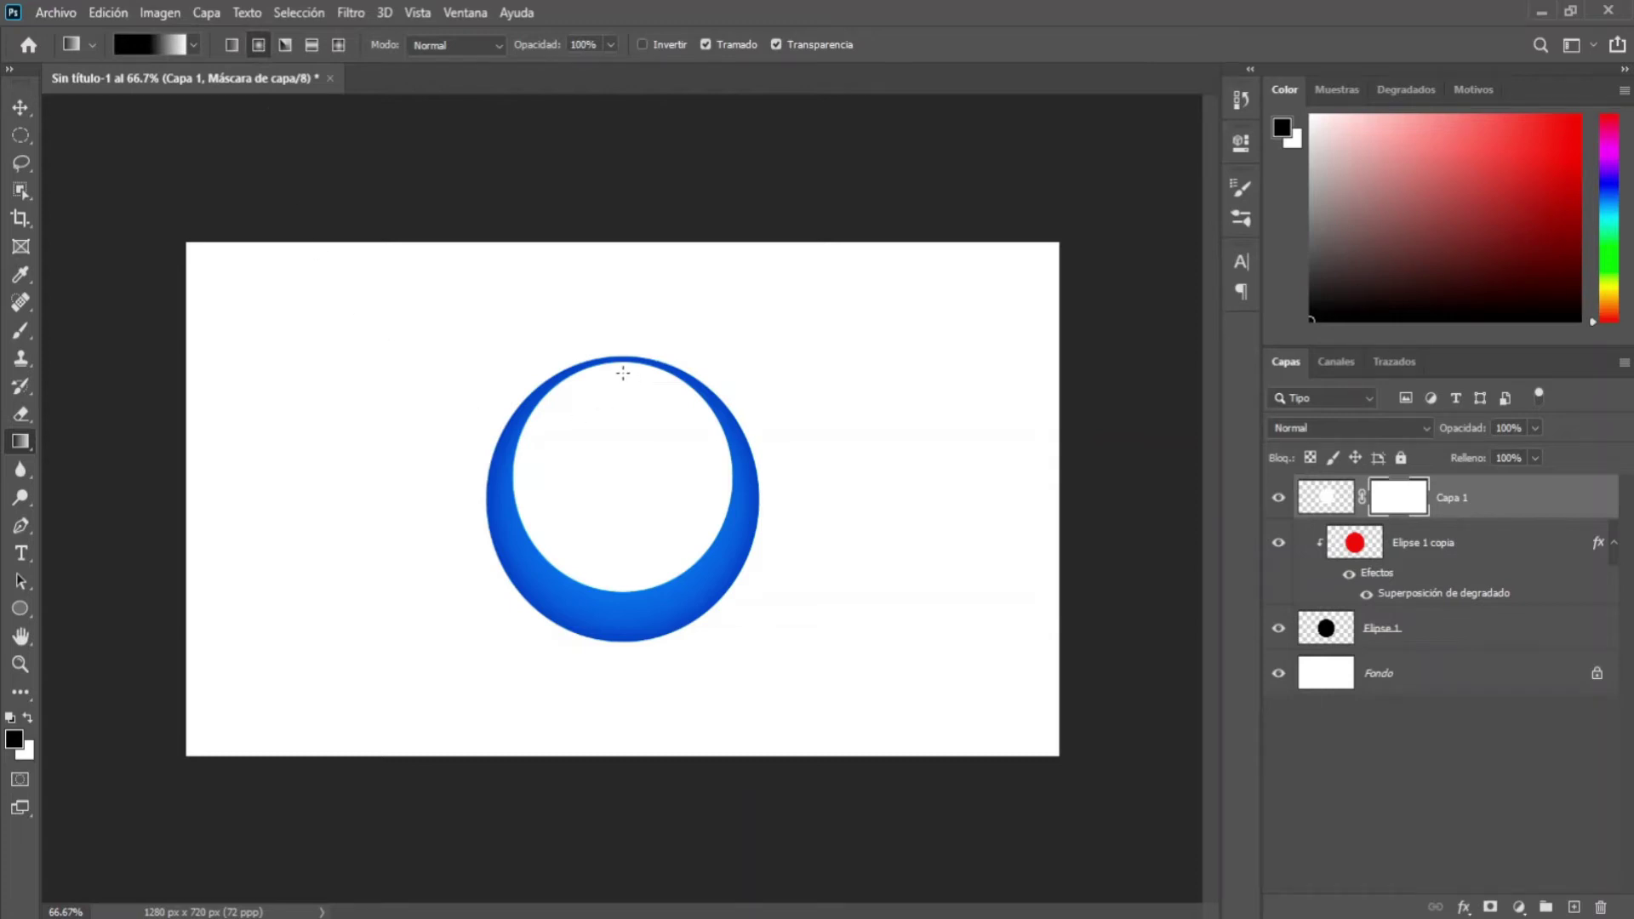
drag(621, 361, 626, 591)
key(ctrl+z)
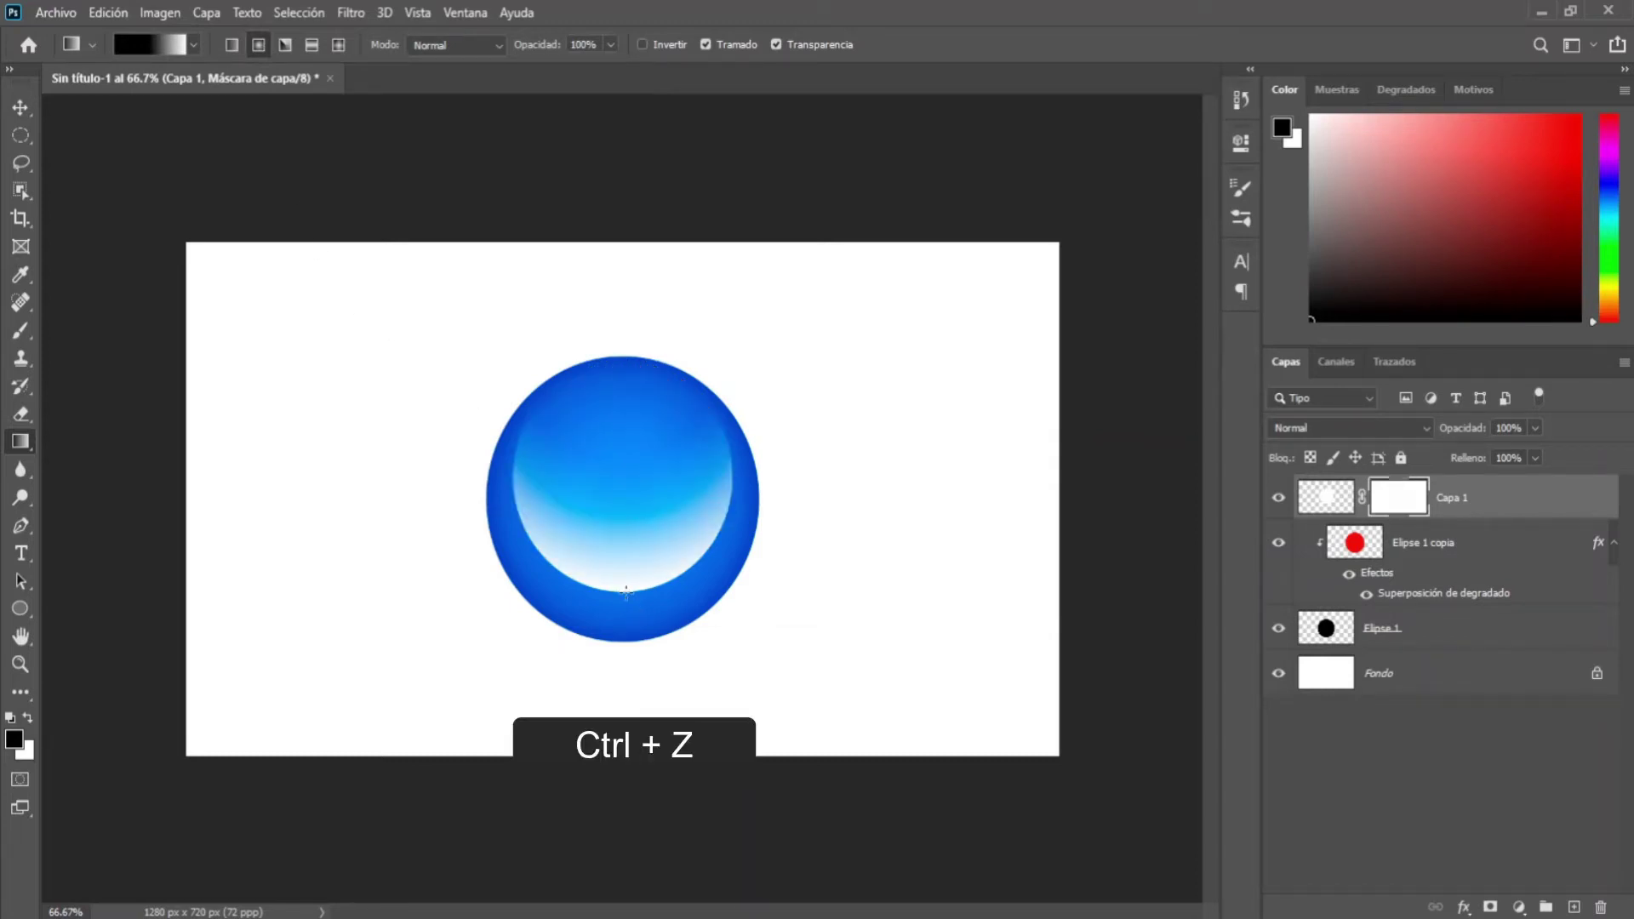
drag(621, 352, 620, 587)
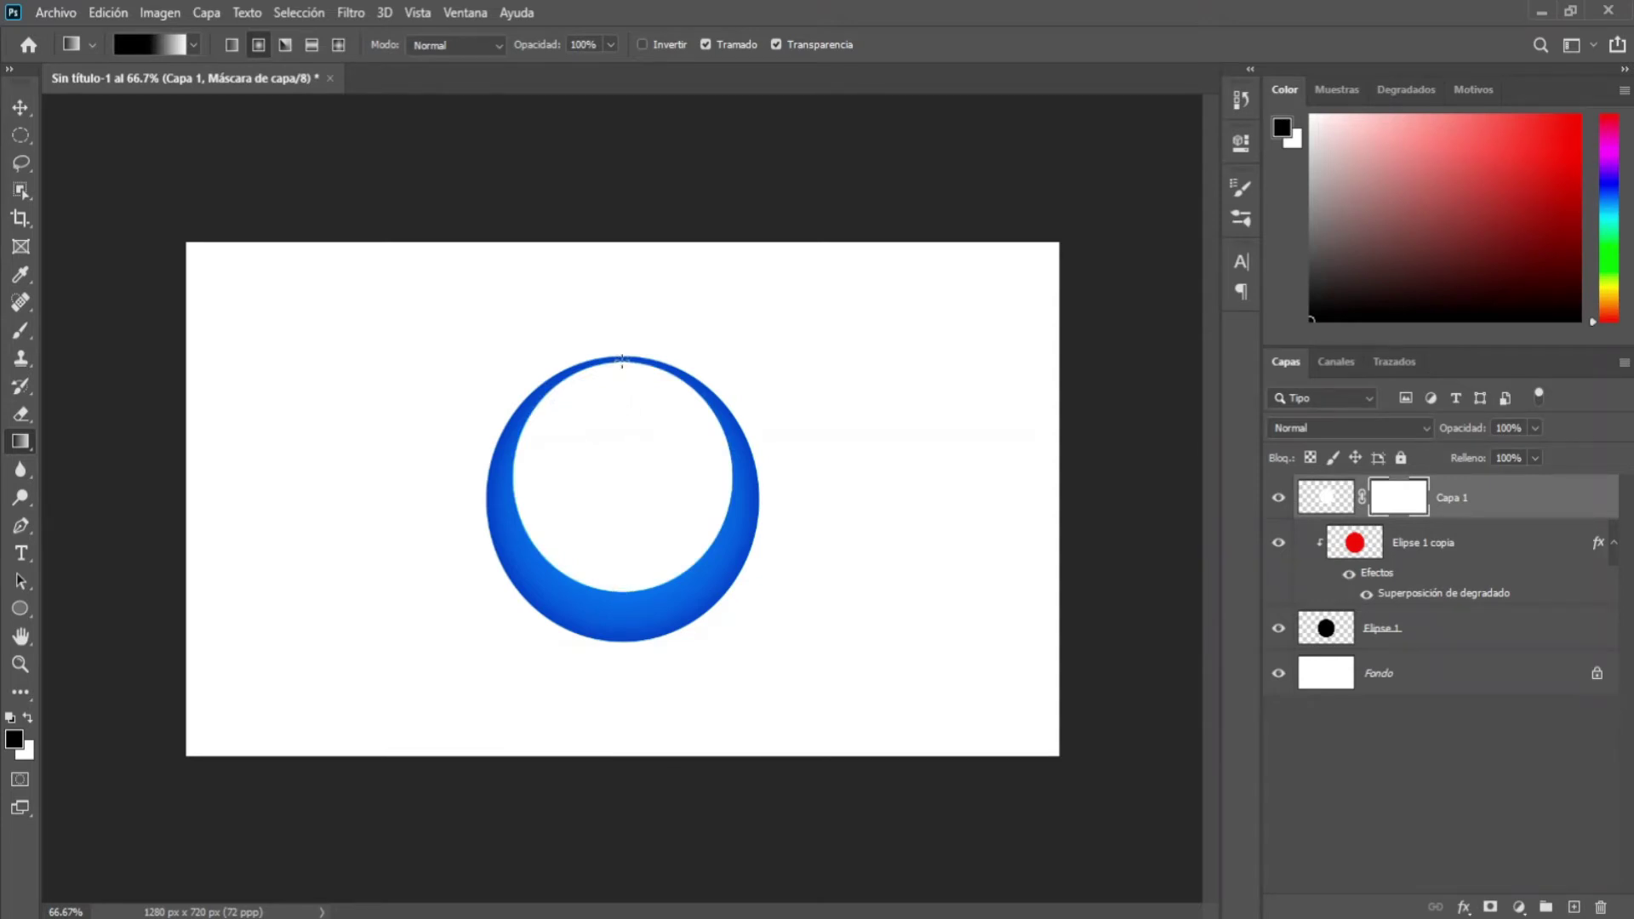
click(233, 45)
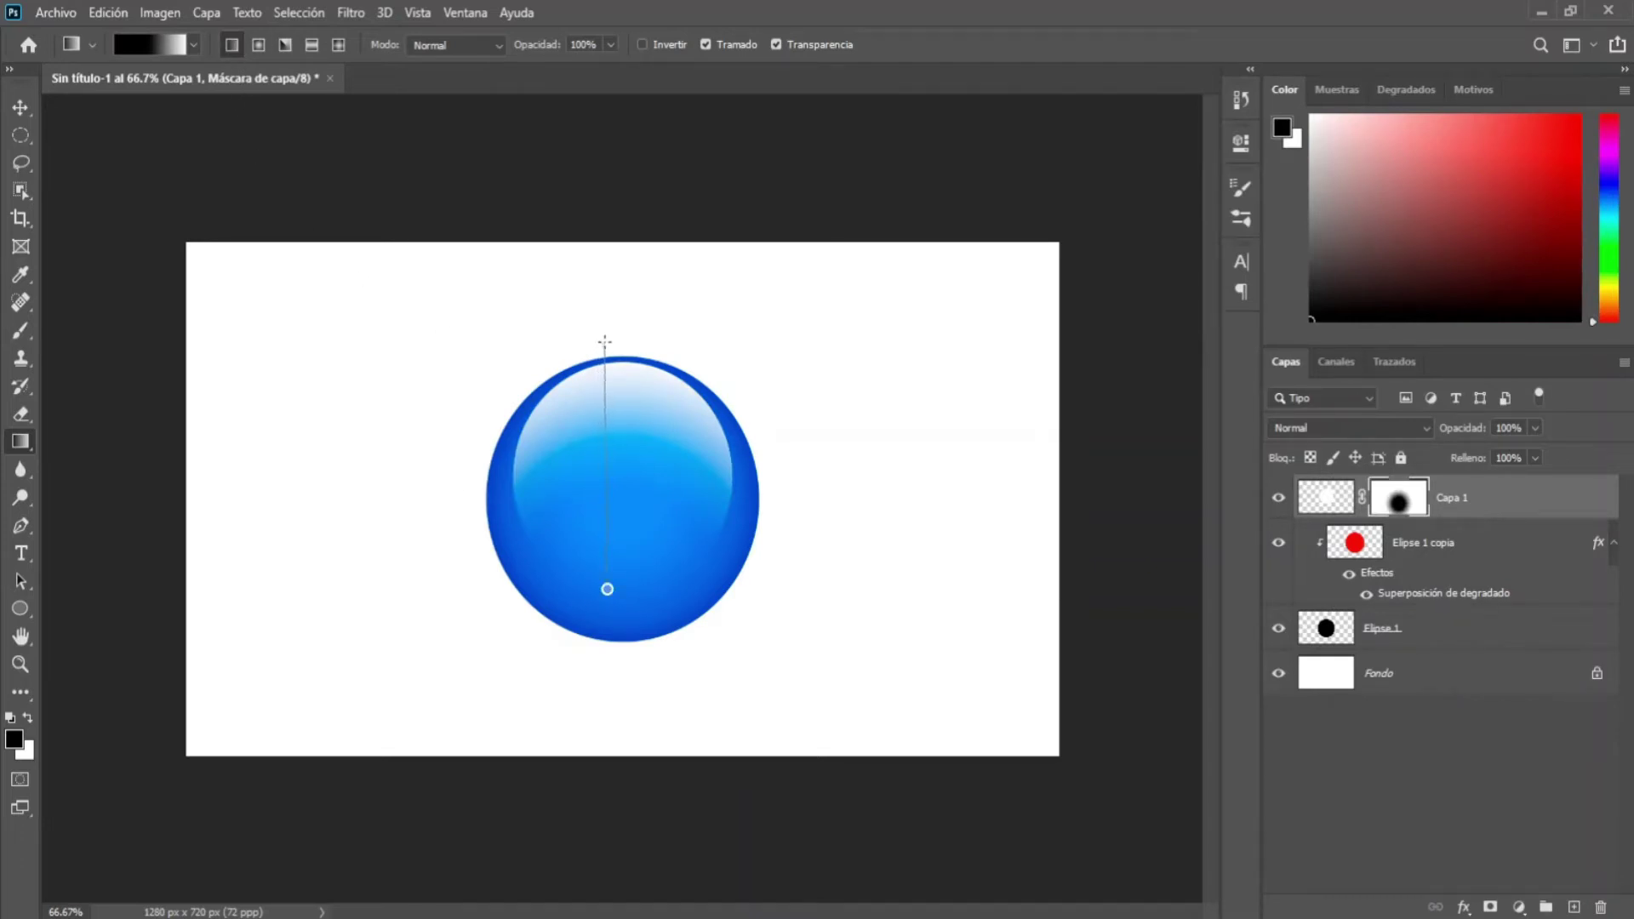
drag(607, 426, 607, 344)
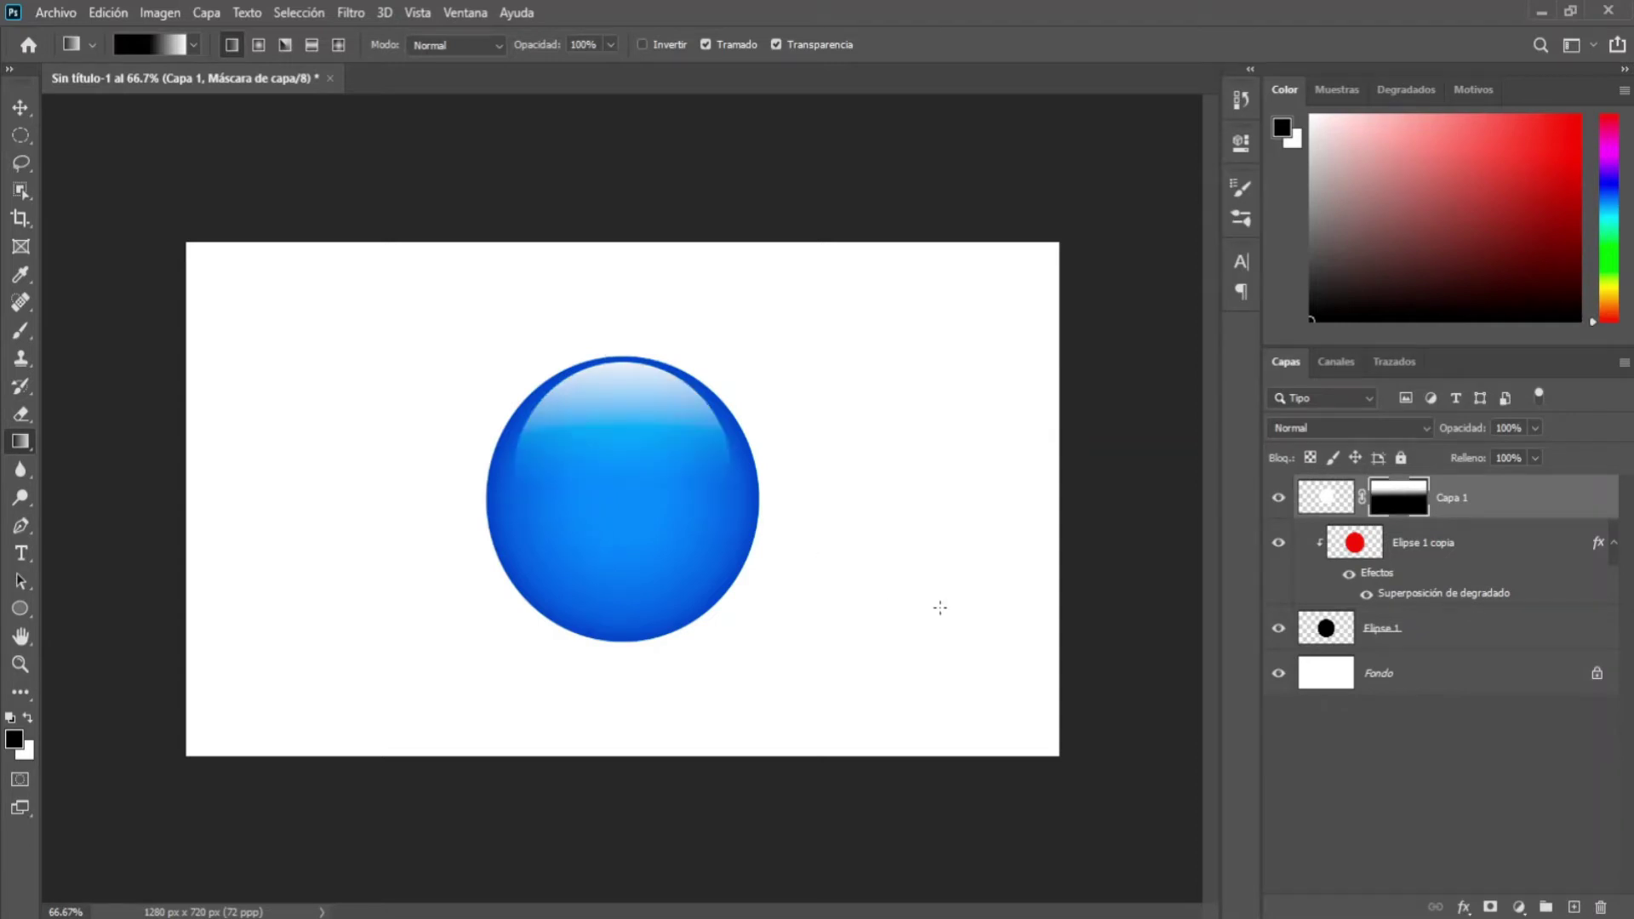
click(1325, 497)
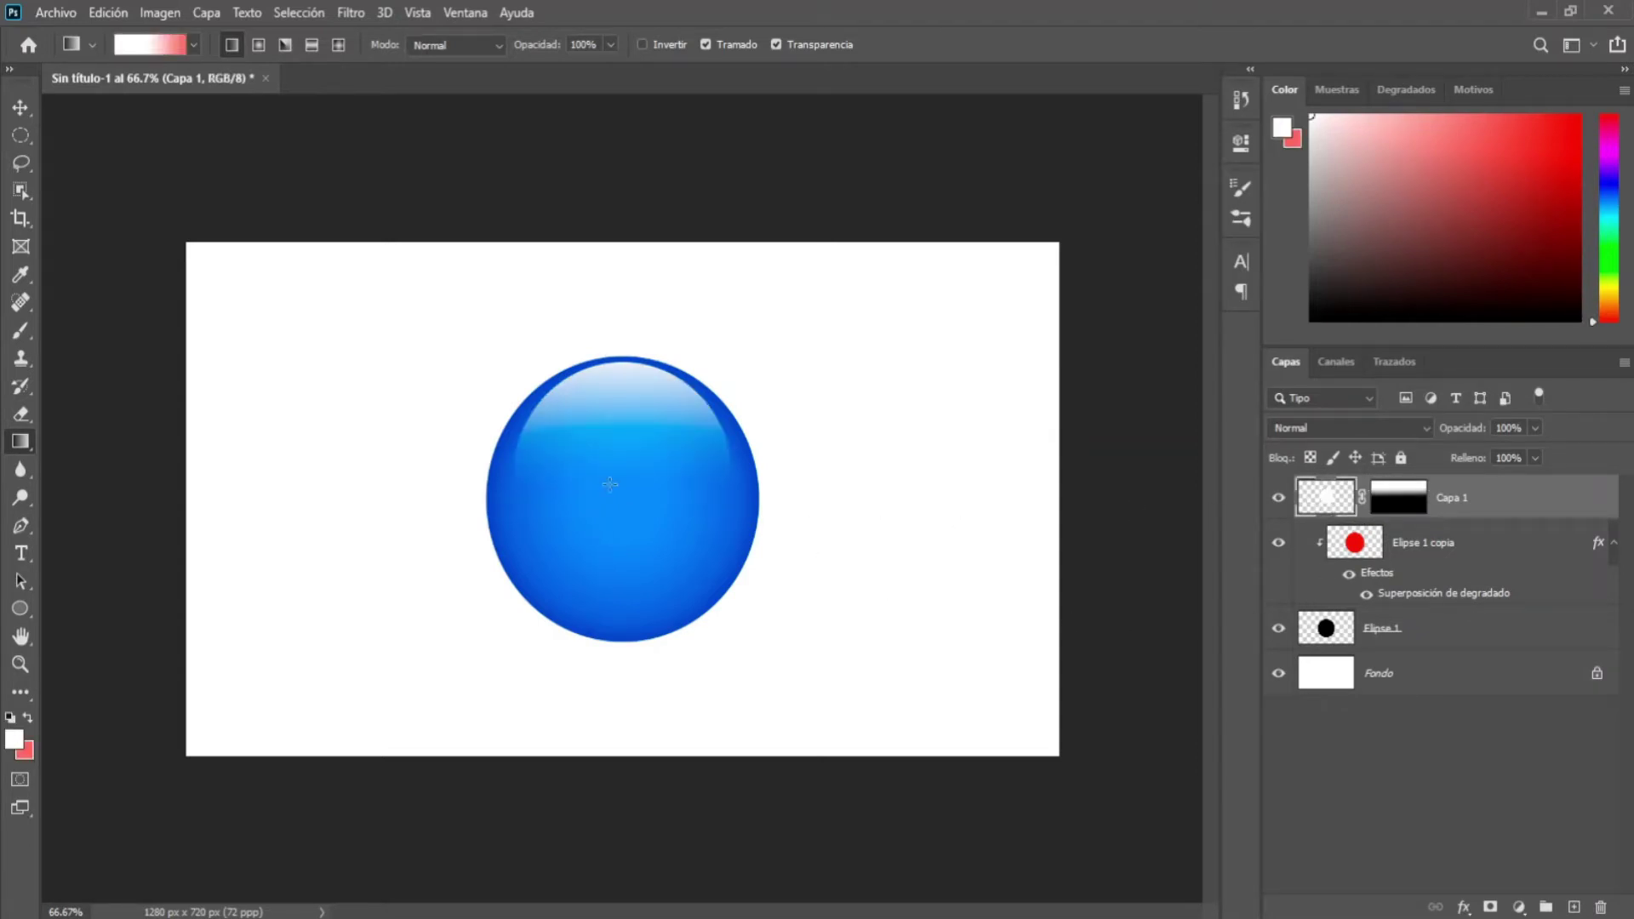
- Free-transform Capa 1's highlight slightly wider on both sides and shorter from the bottom
click(125, 11)
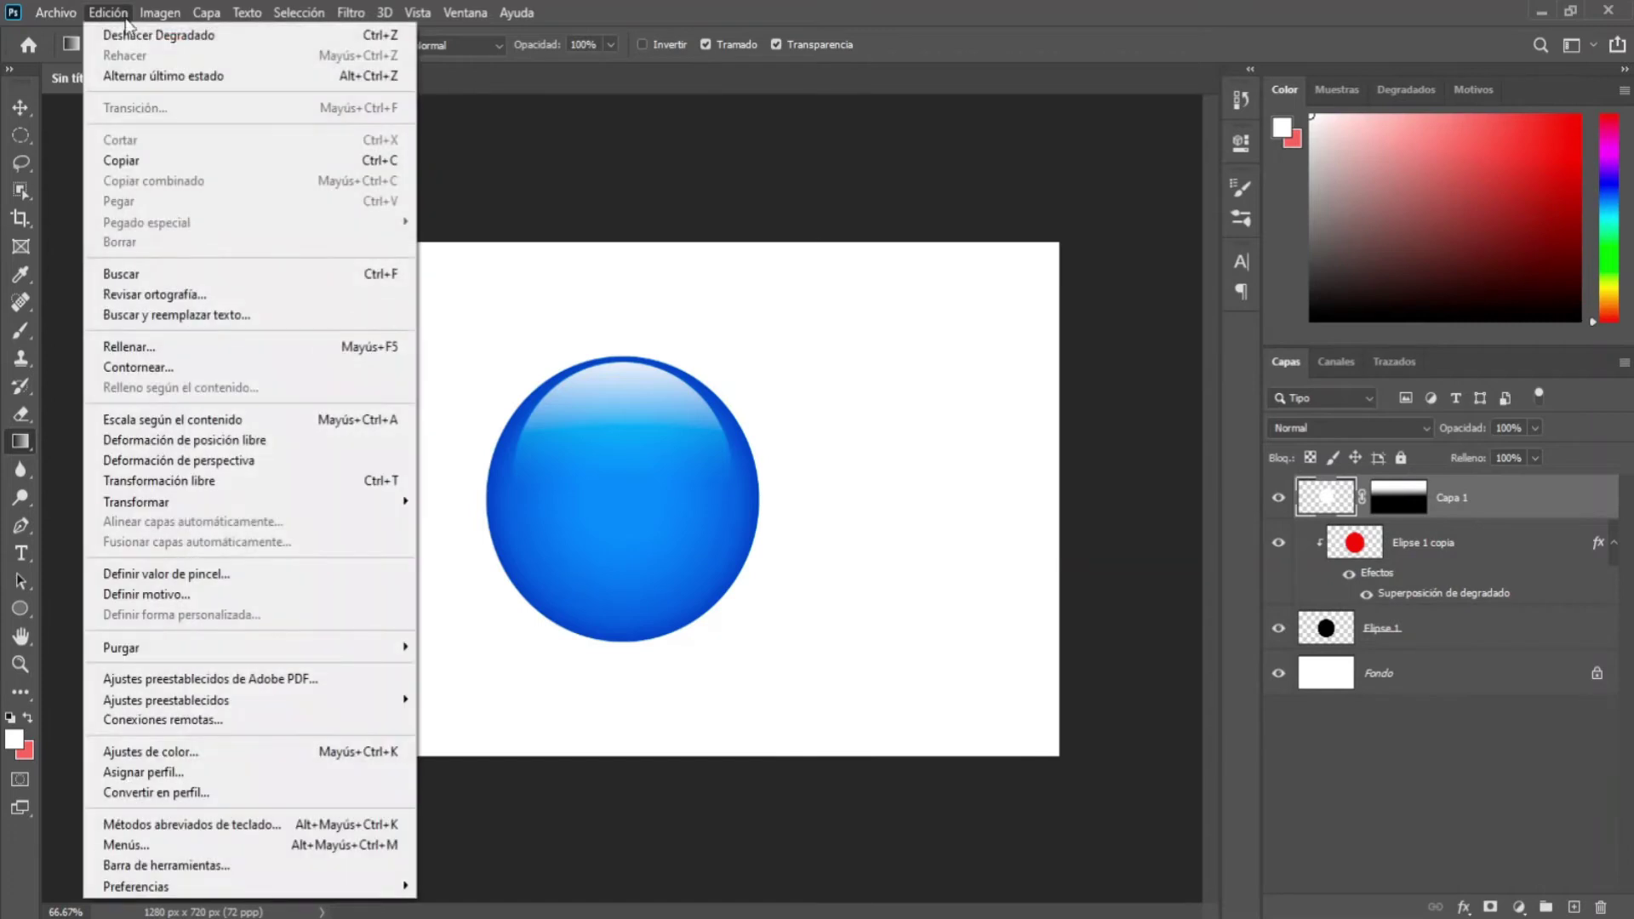
click(182, 478)
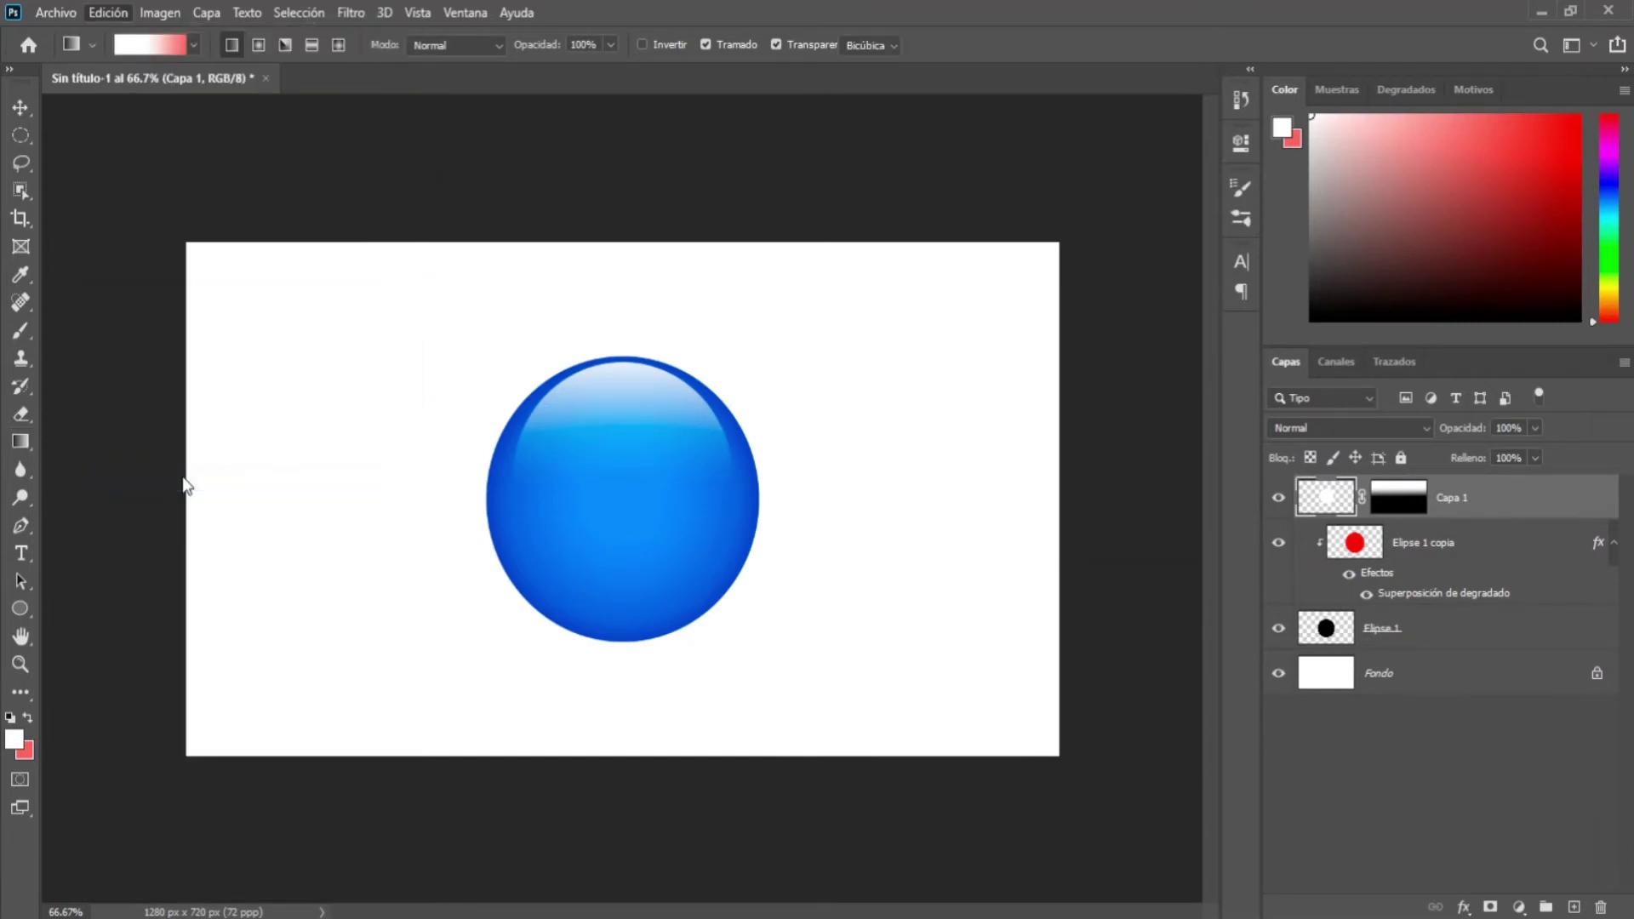
drag(728, 476, 739, 477)
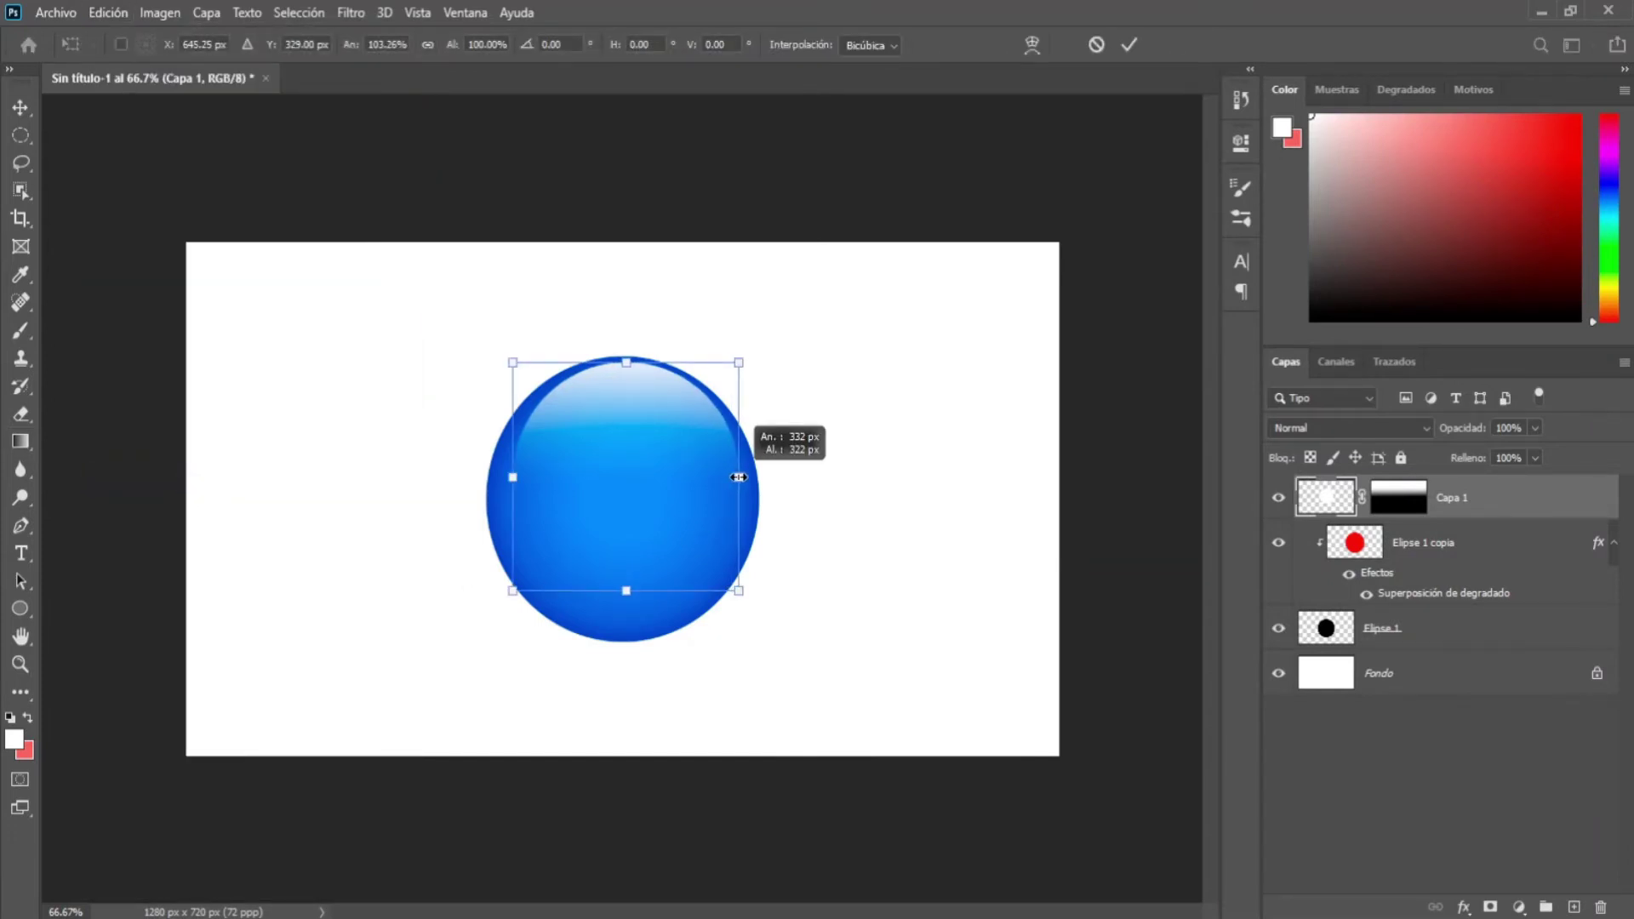
drag(511, 477, 509, 478)
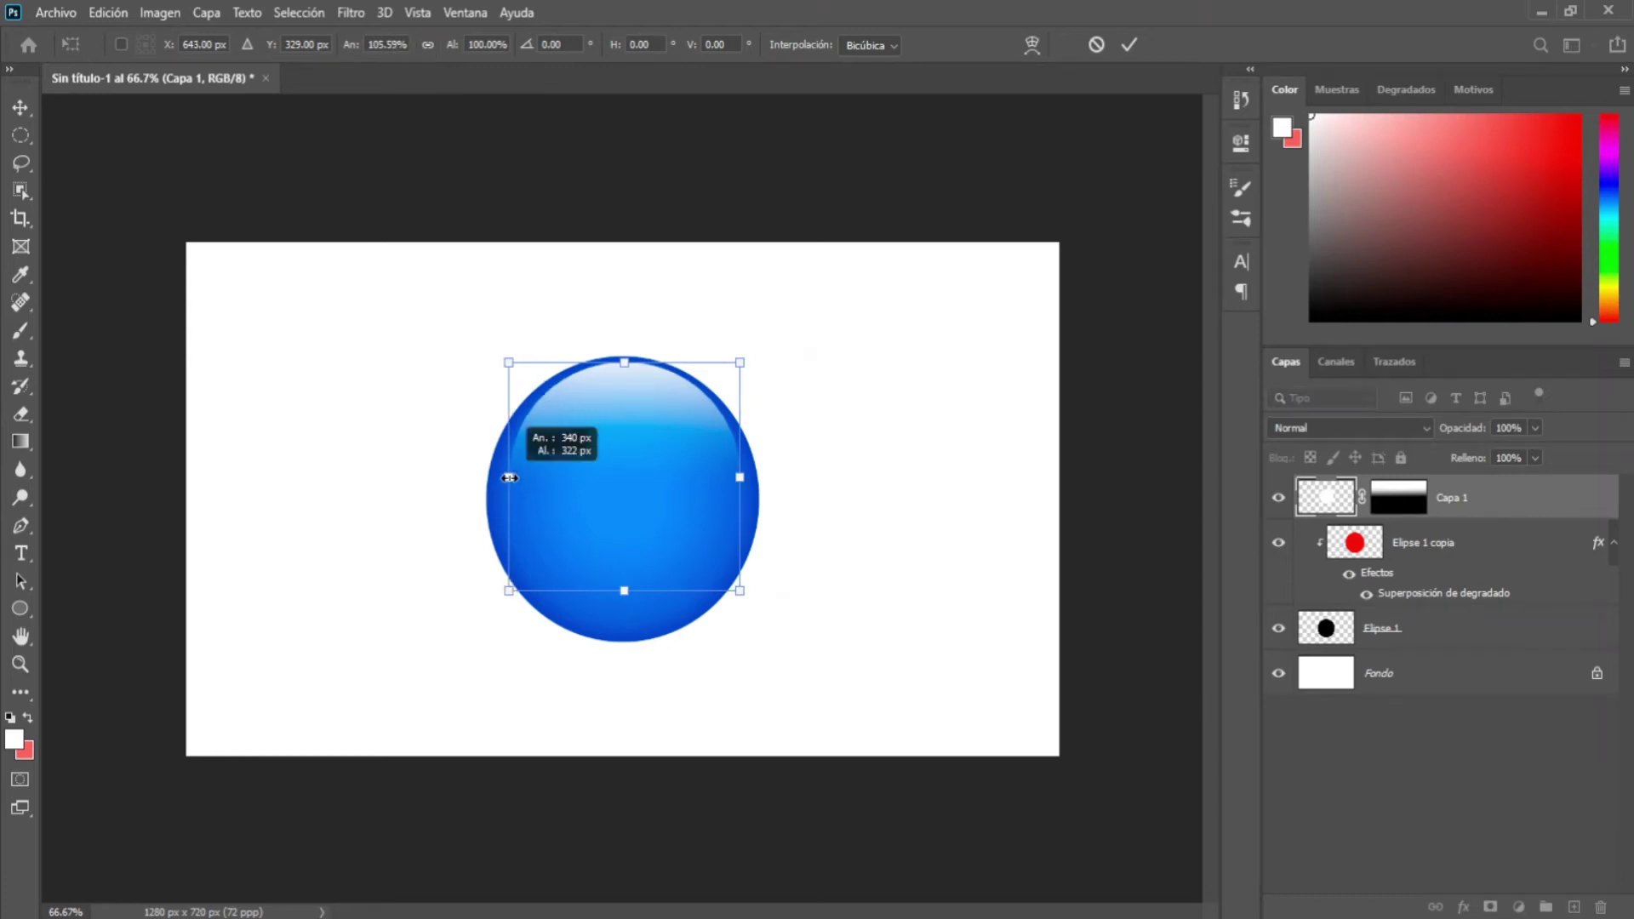
drag(625, 590, 623, 575)
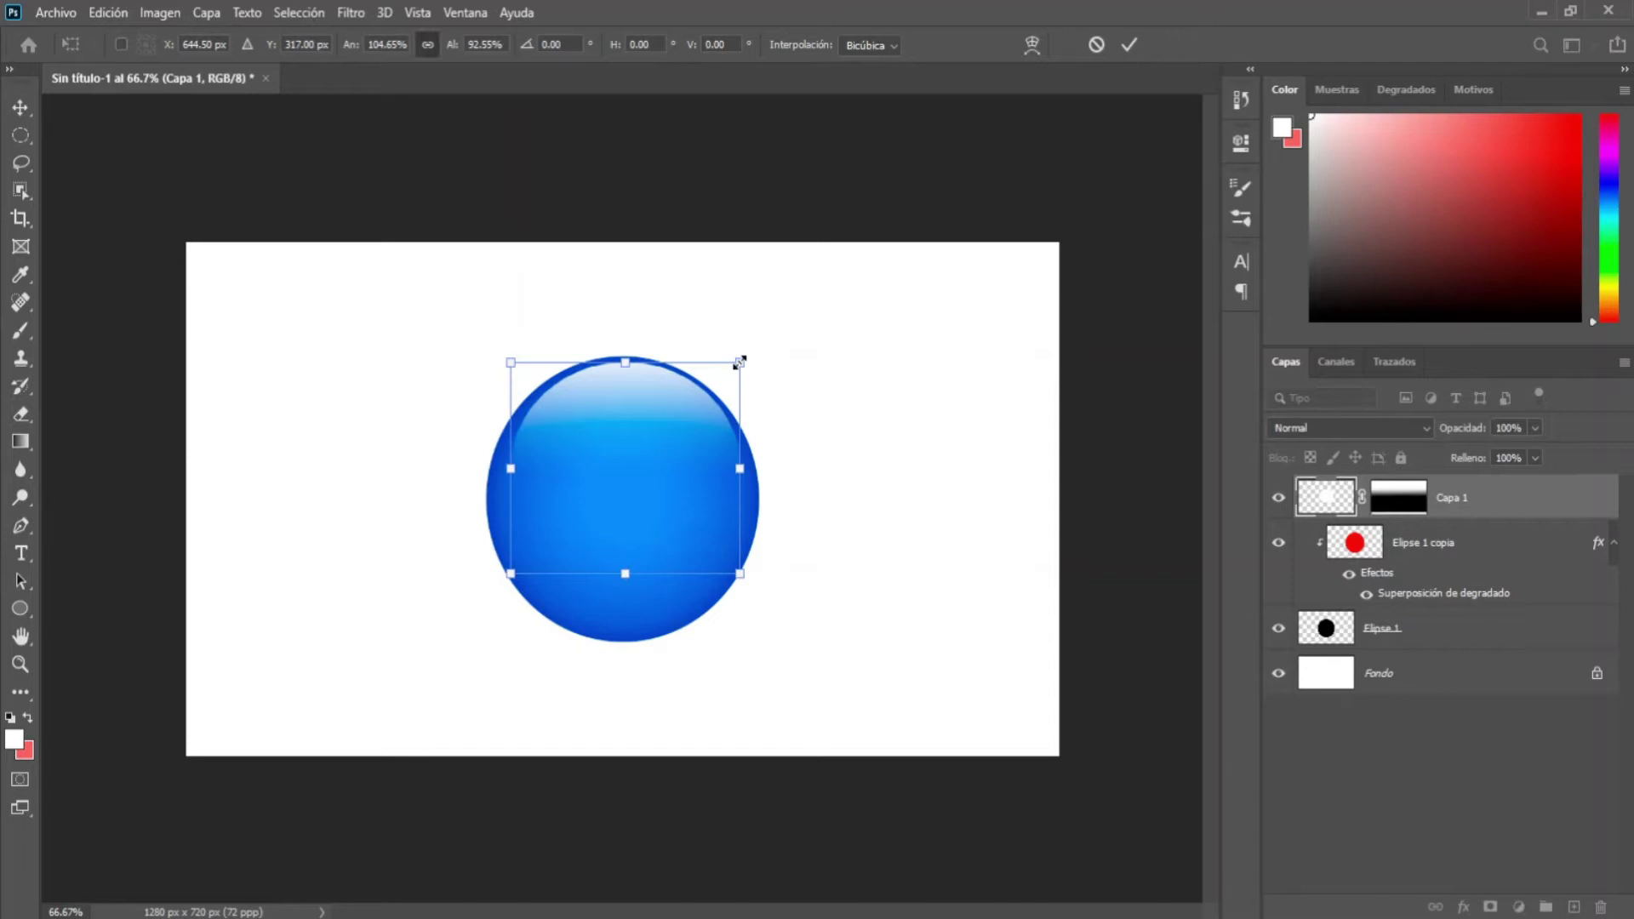
click(1137, 45)
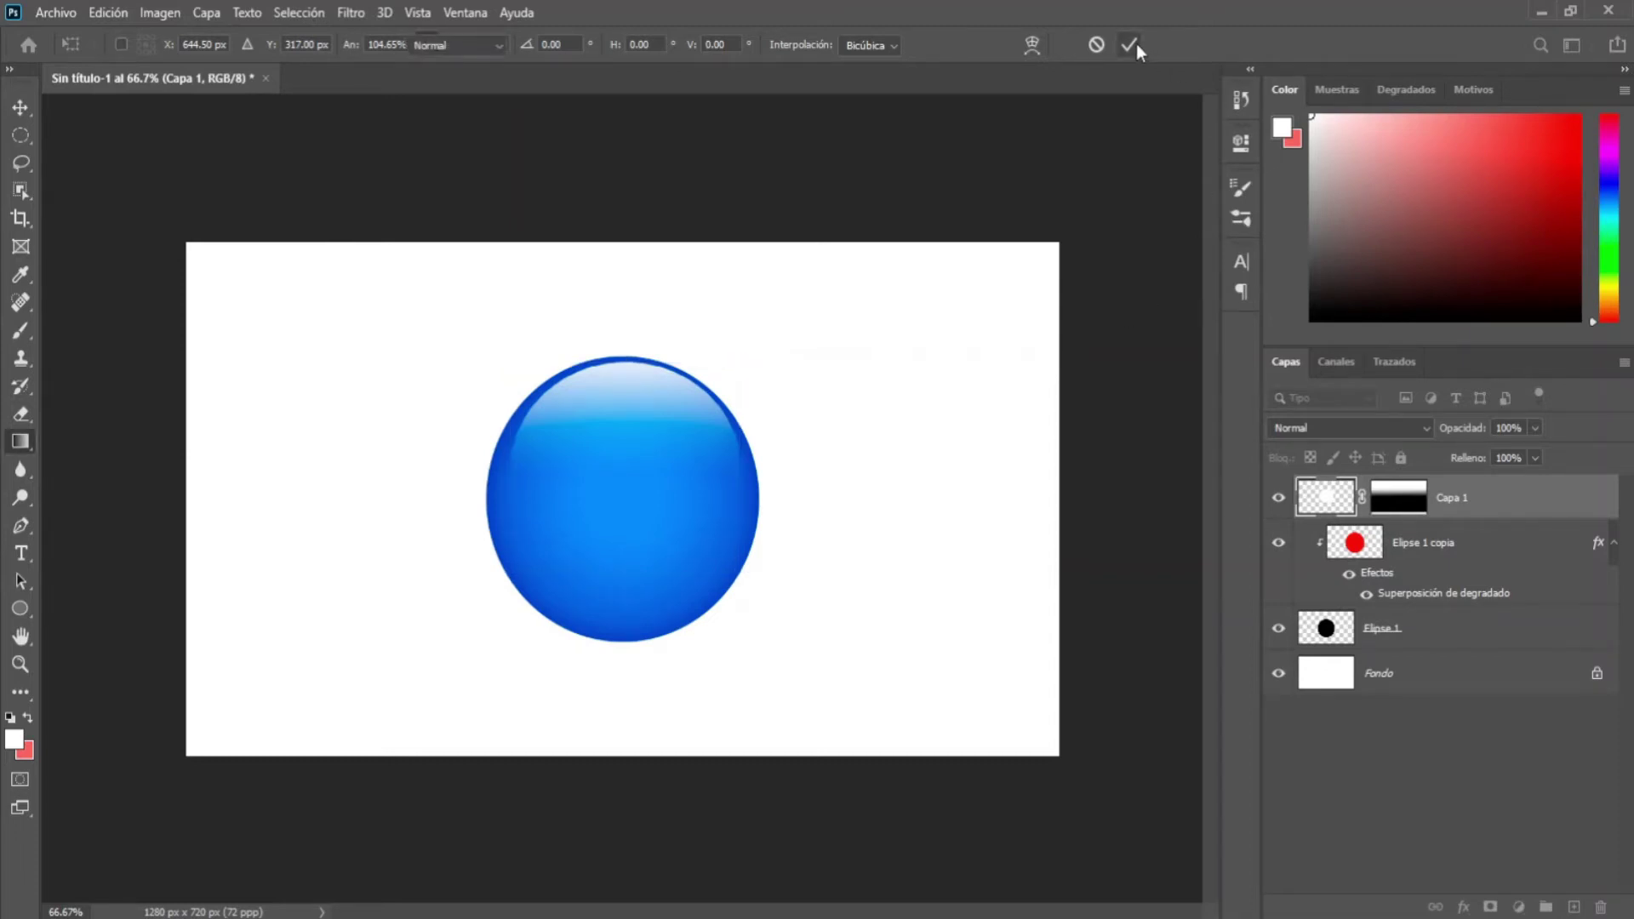
- Merge the sphere layers into Capa 1, load its outline, add empty Capa 2, and pick a dark colour
shift+click(1455, 650)
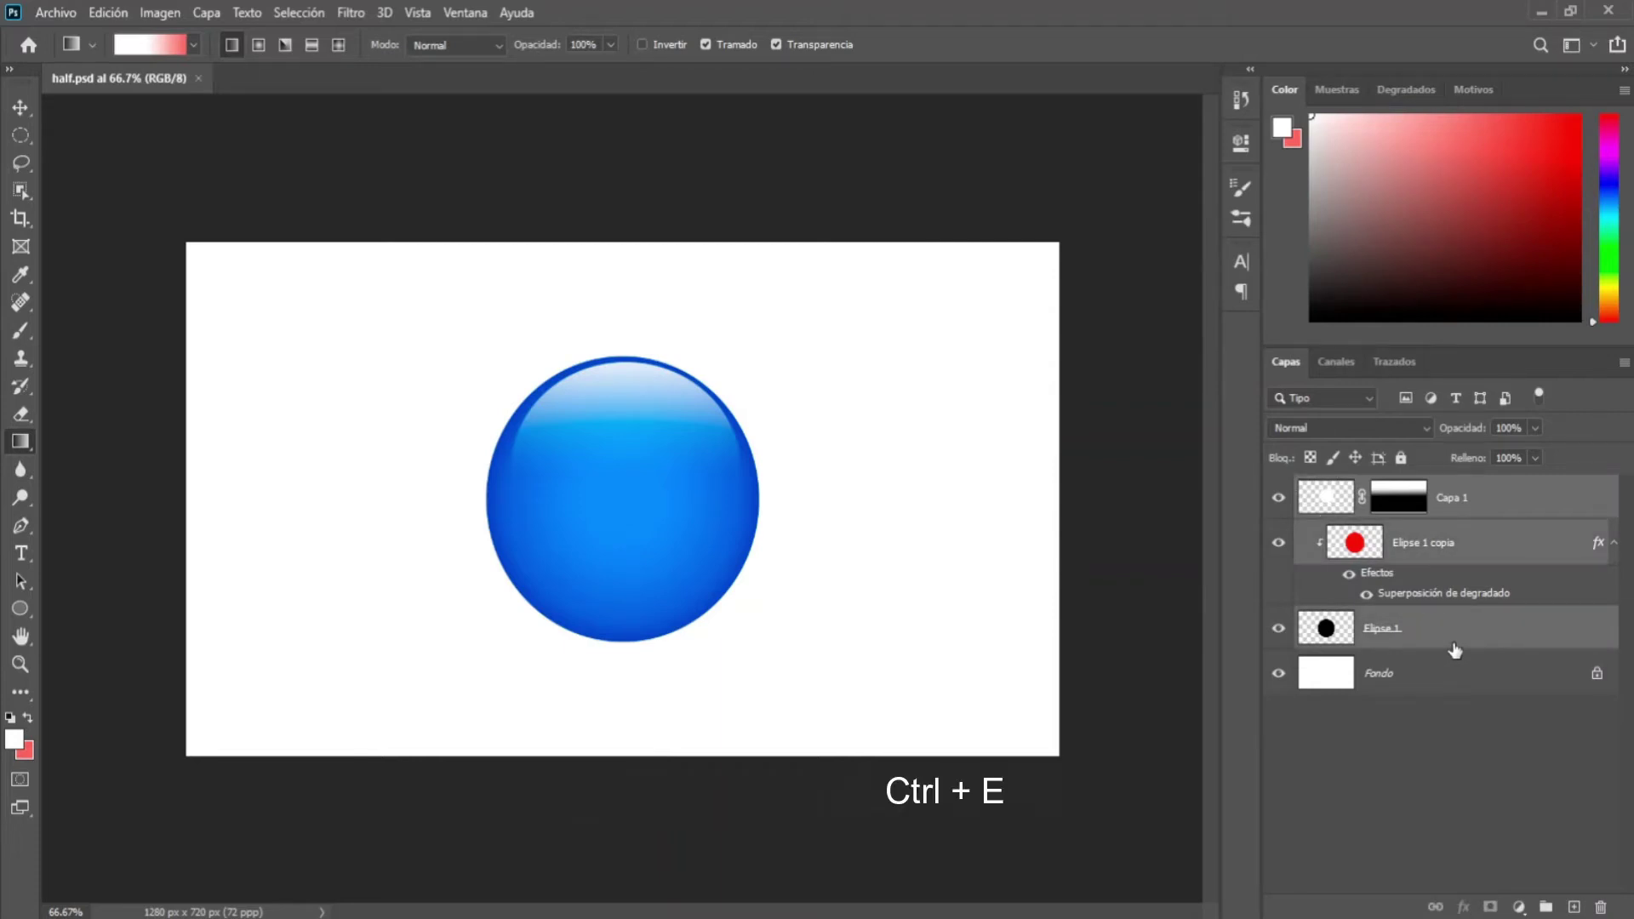
key(ctrl+e)
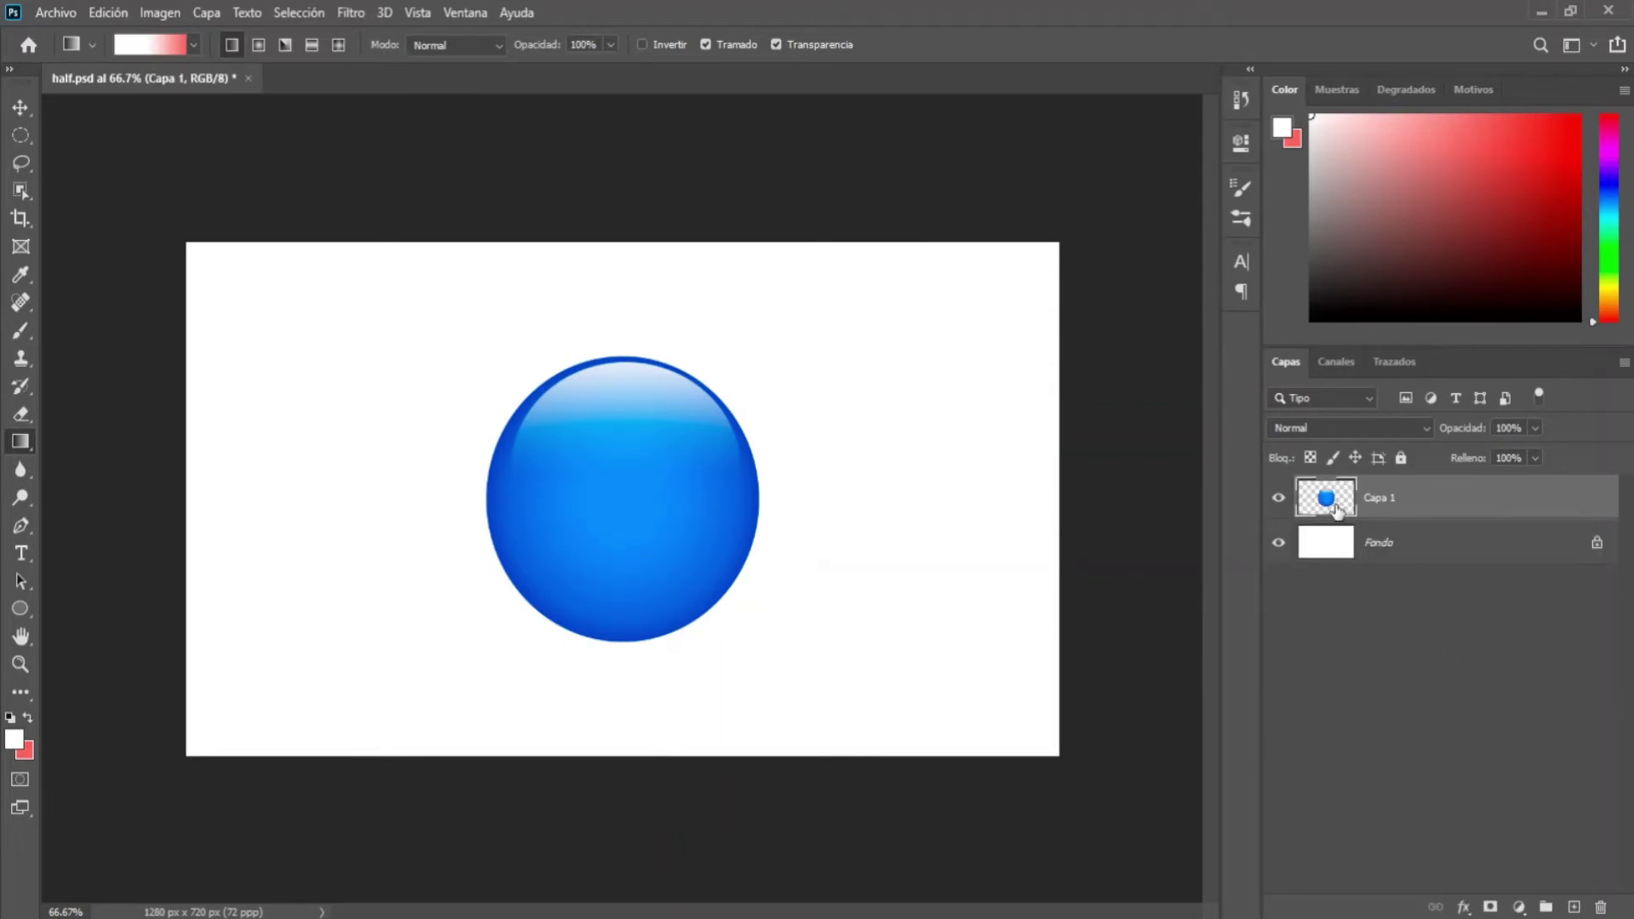
ctrl+click(1336, 506)
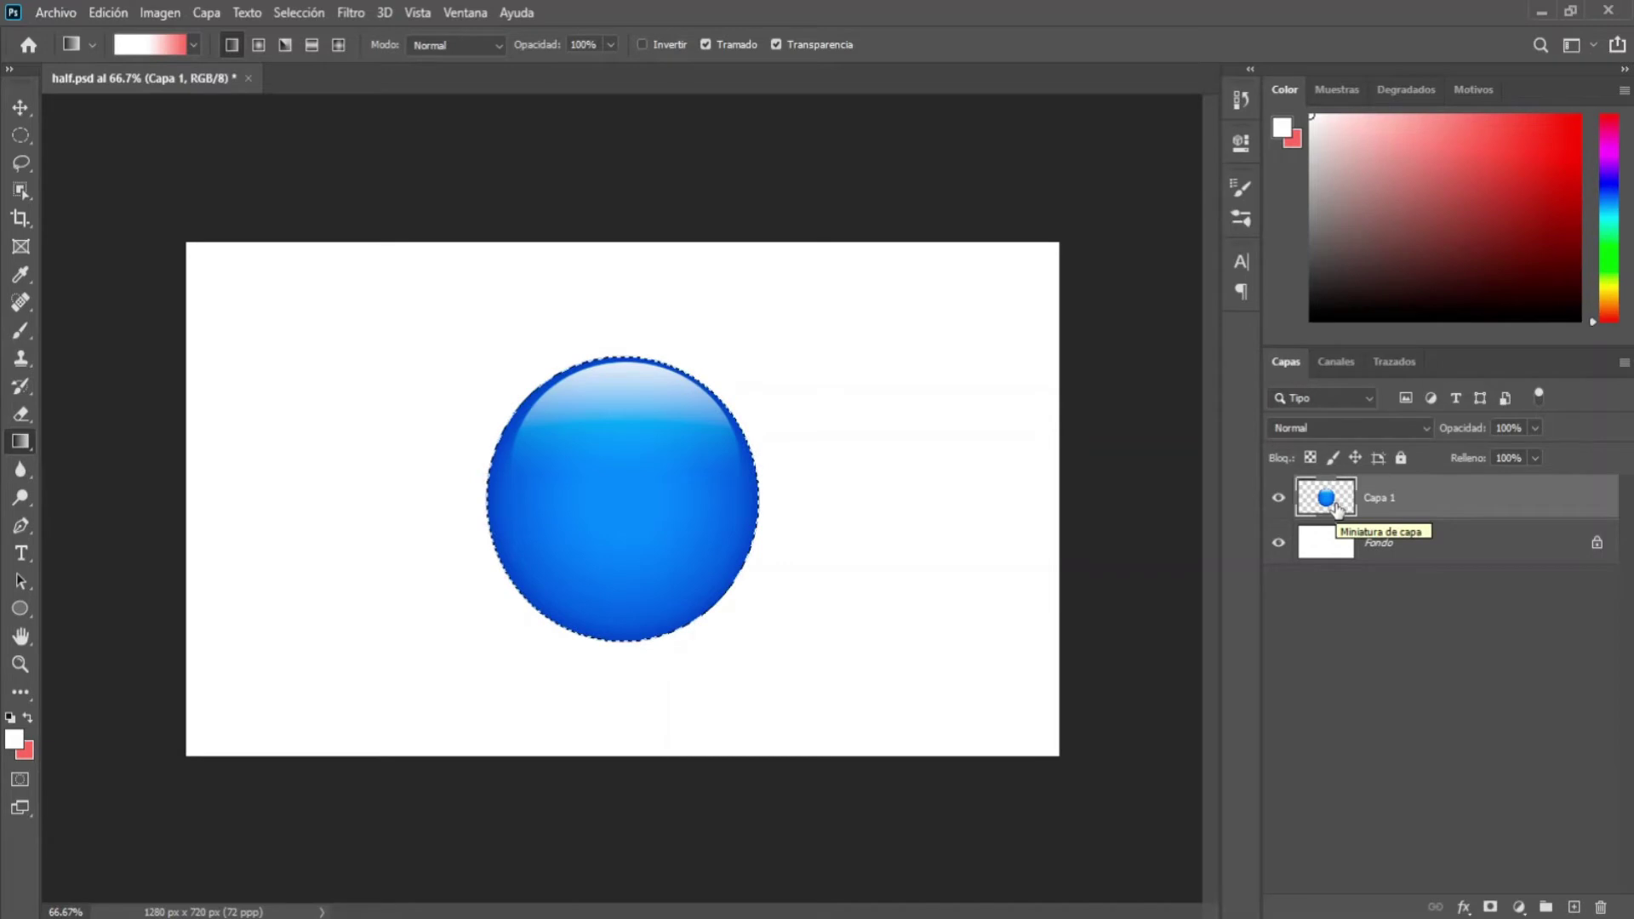
click(1574, 907)
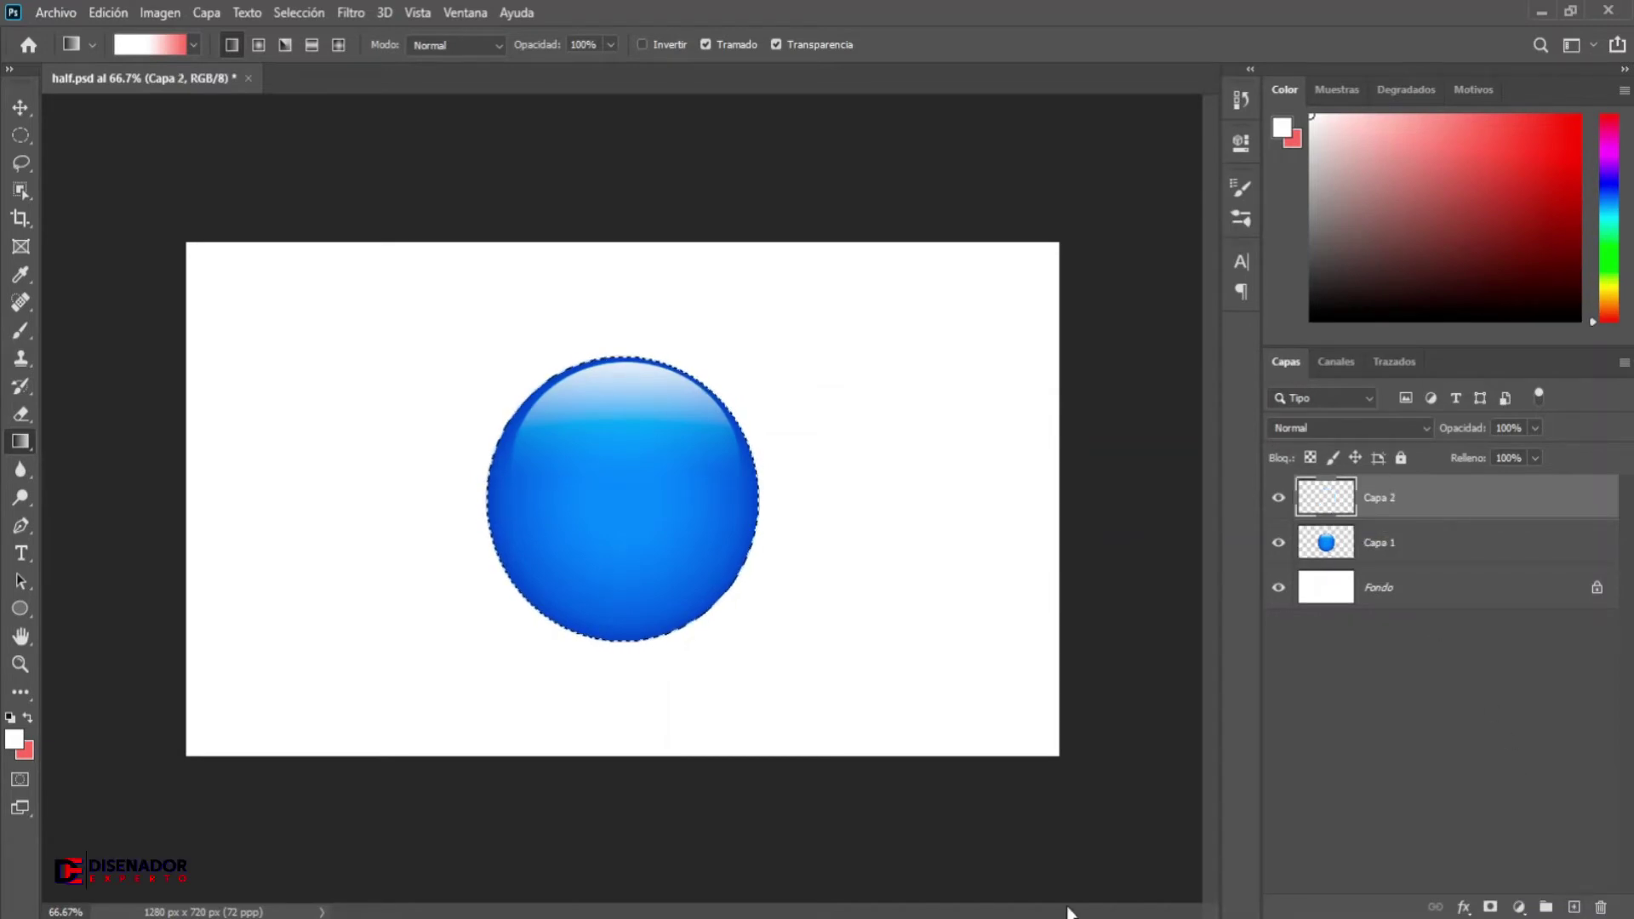
click(14, 740)
click(430, 830)
- Paint-bucket the sphere outline on Capa 2 with black #000000, then deselect
text(000000)
click(1437, 408)
key(g)
right_click(16, 442)
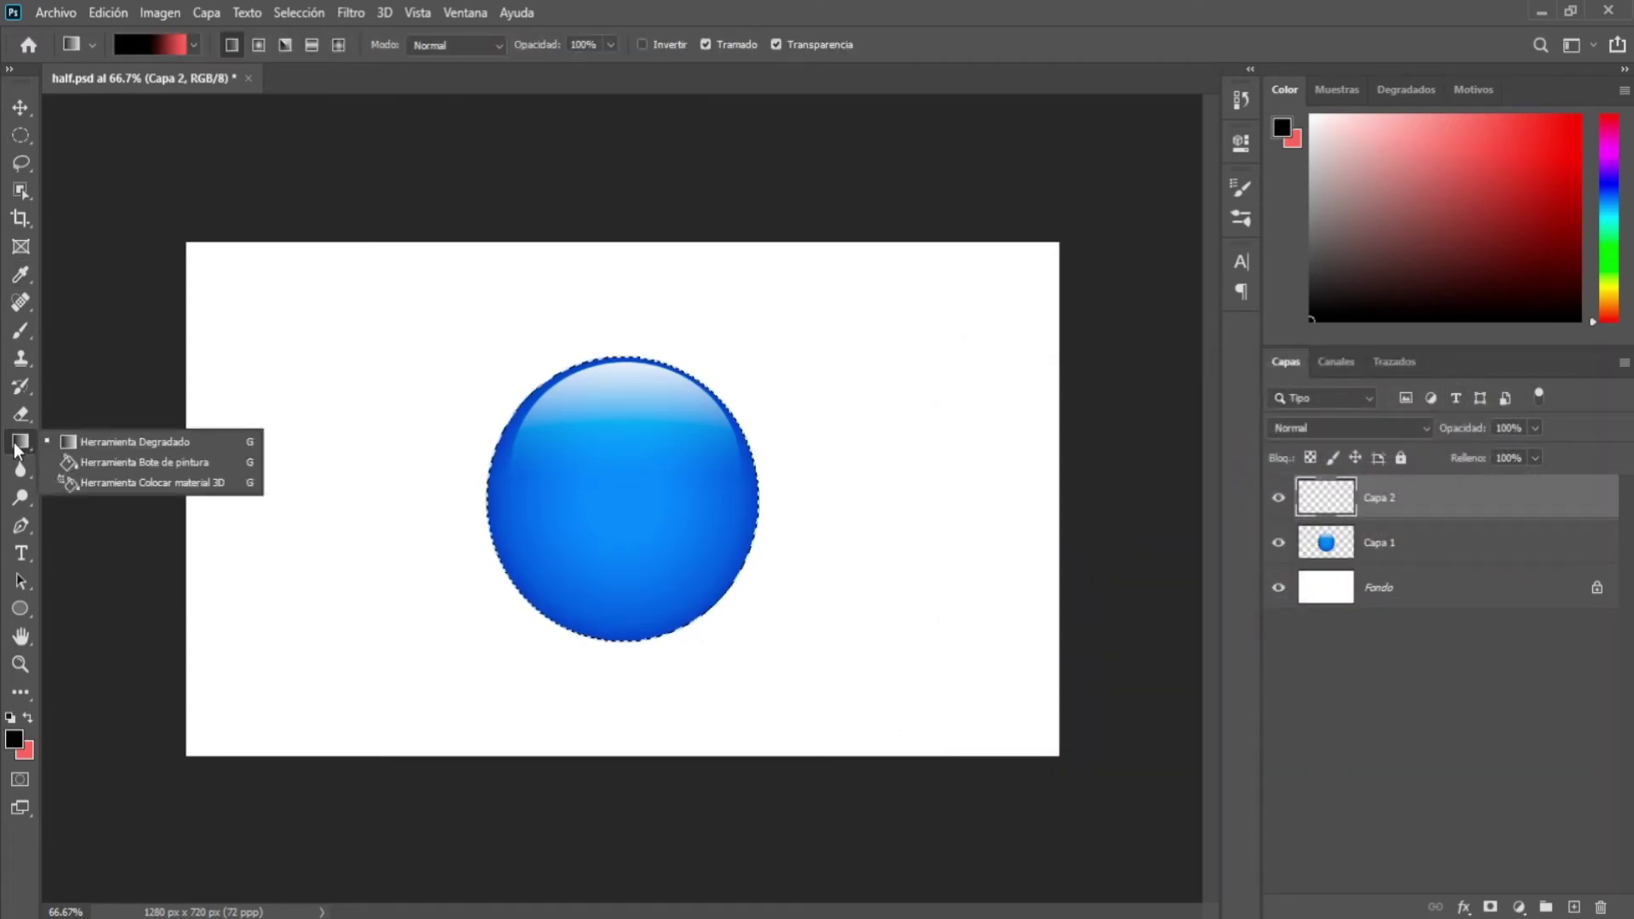
click(90, 462)
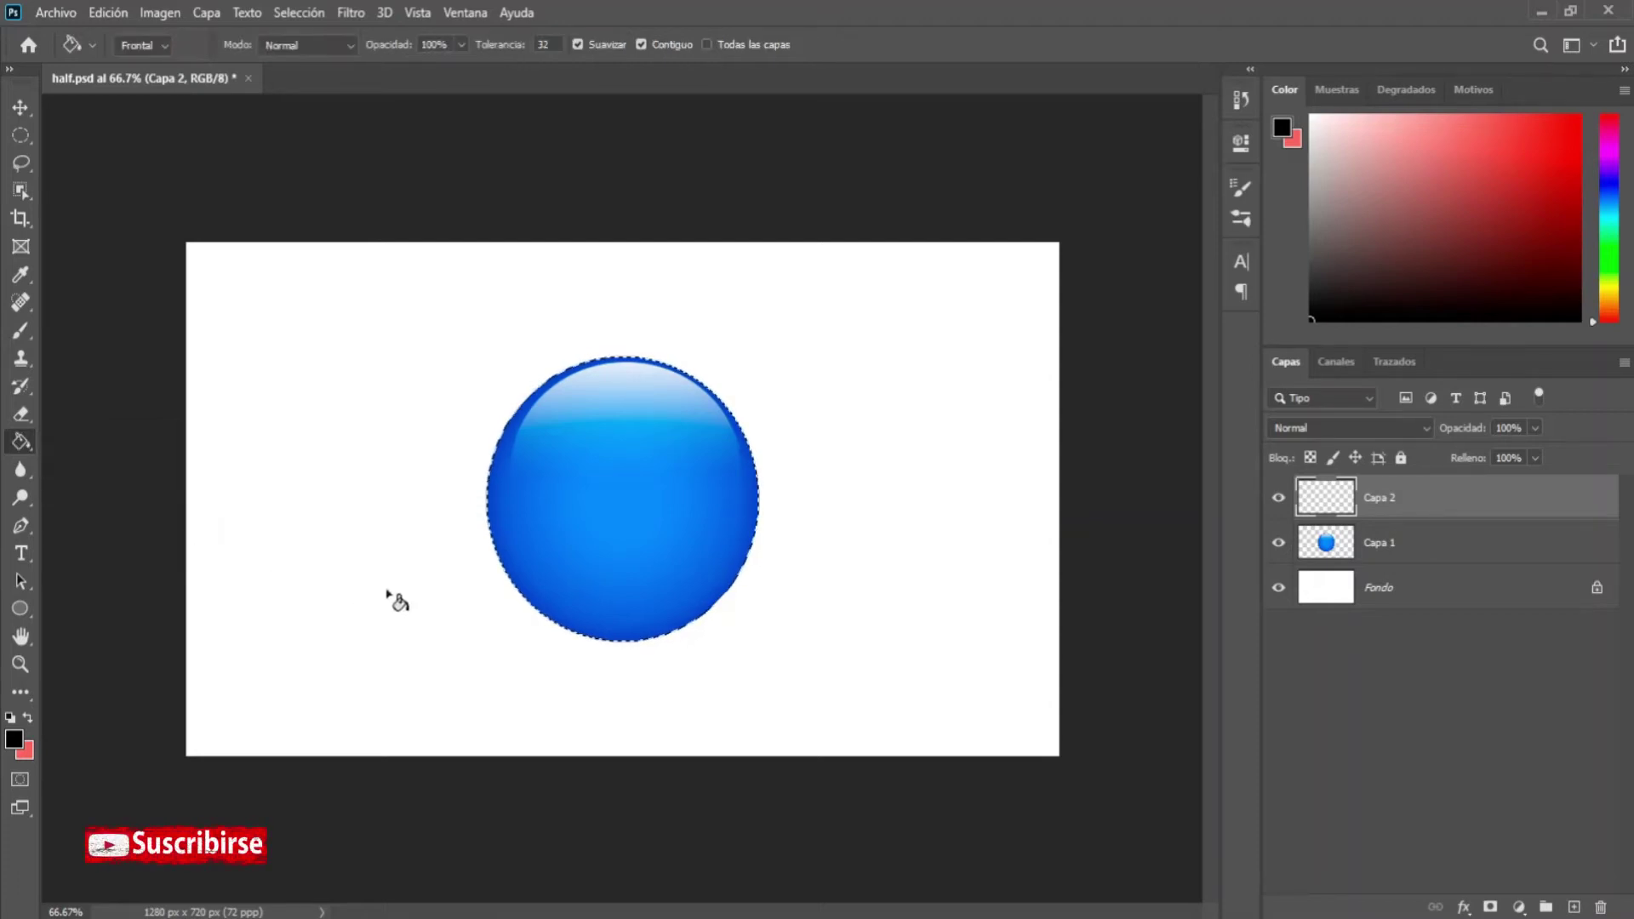
click(568, 481)
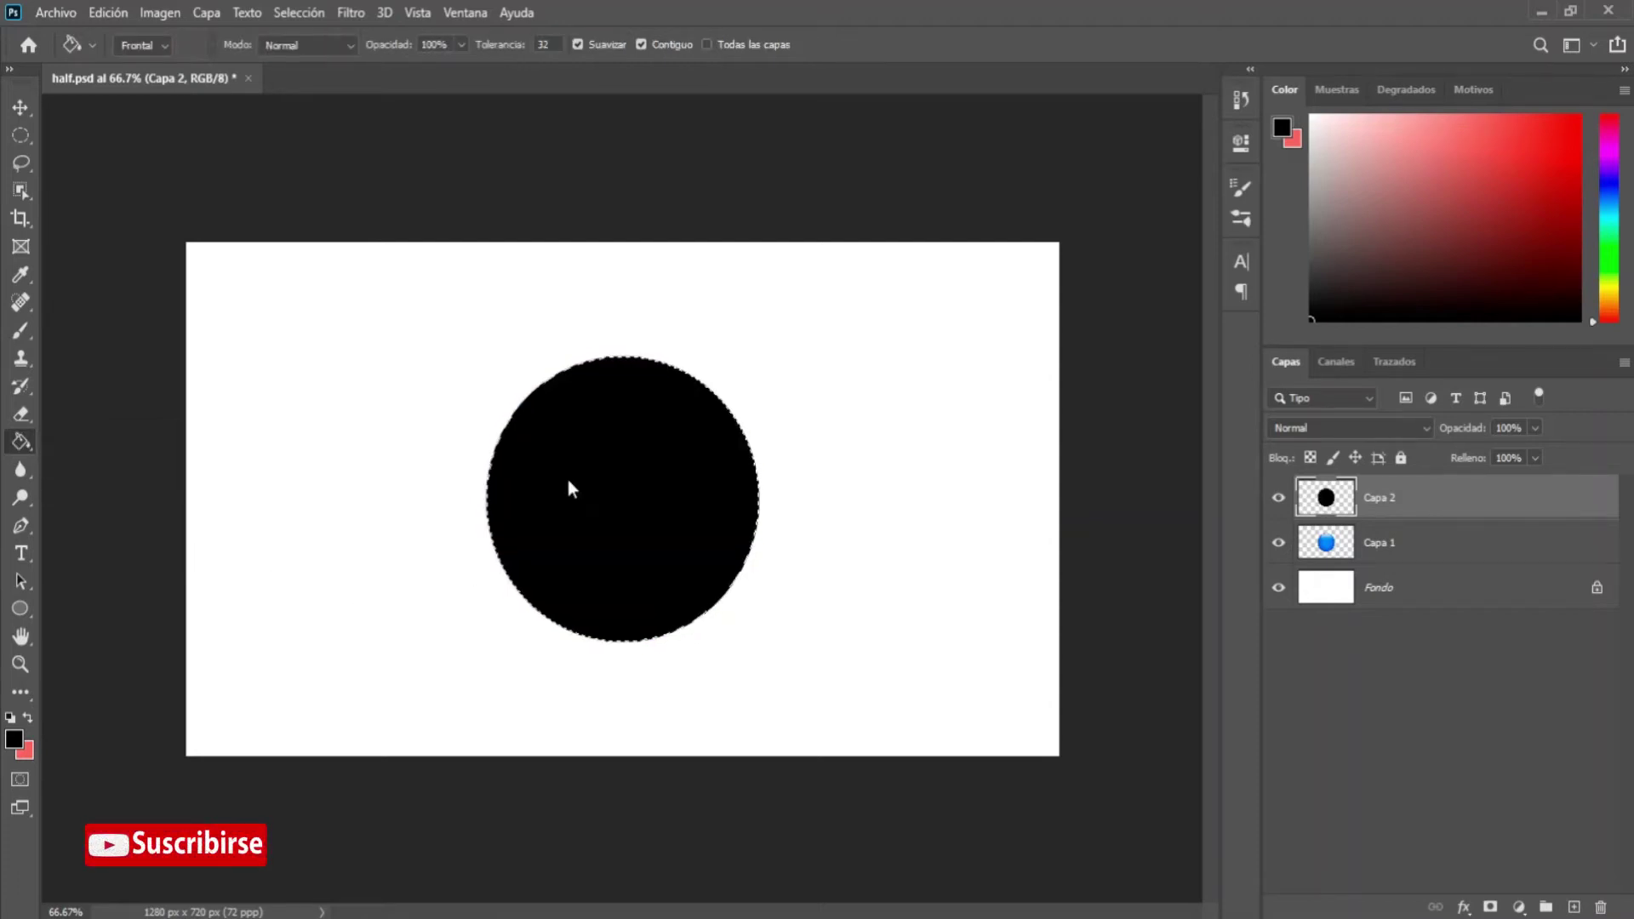
click(297, 12)
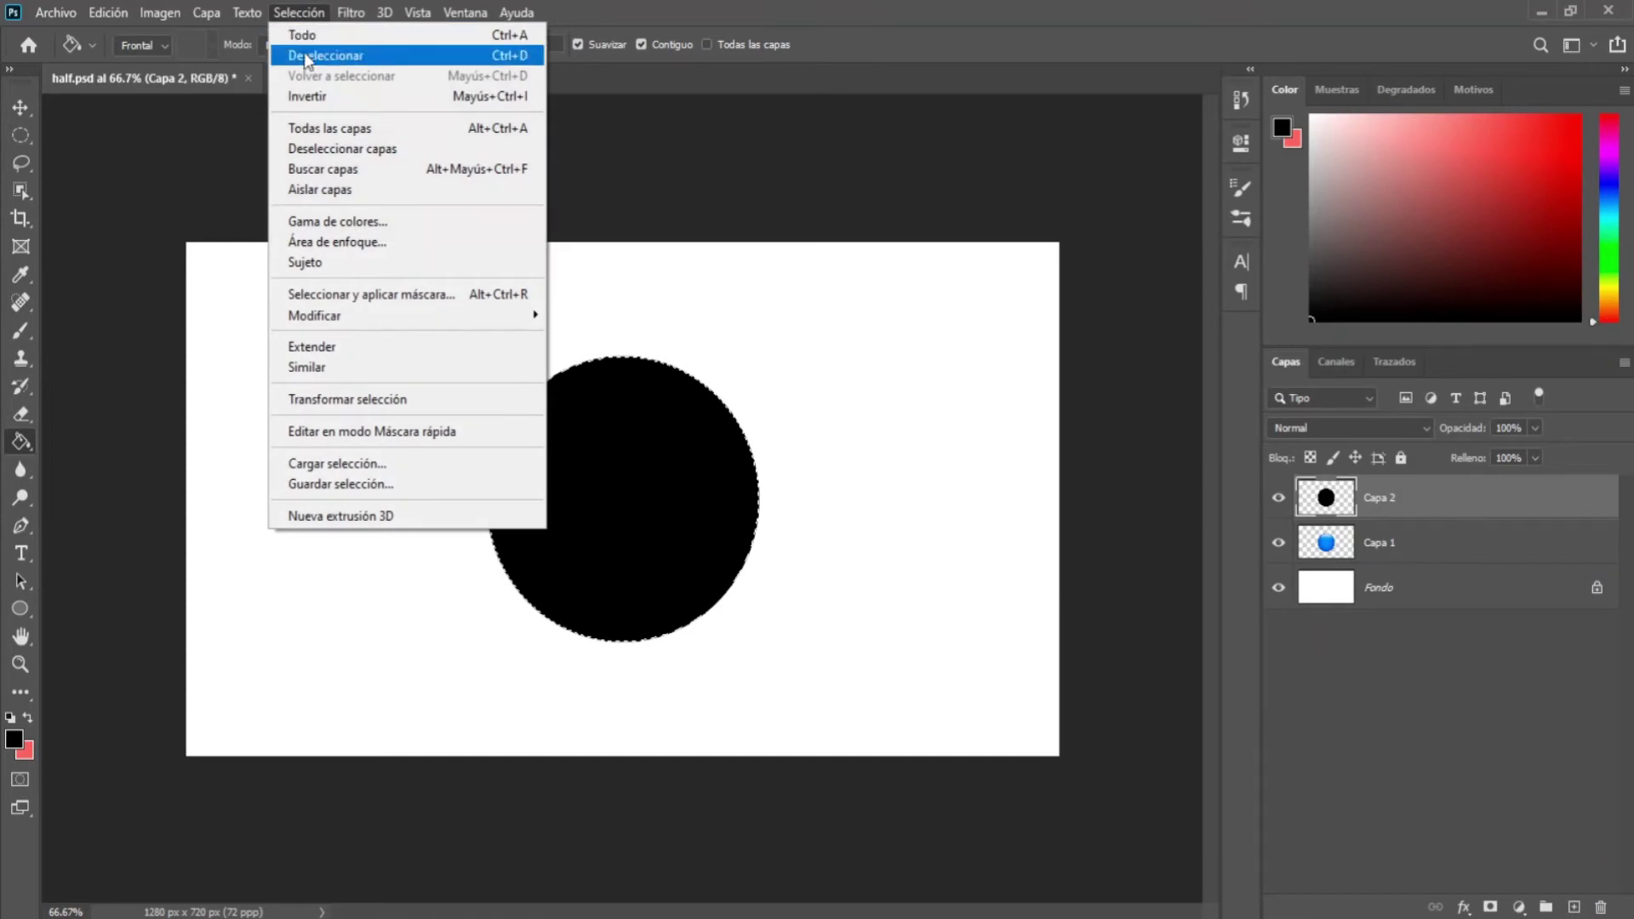
click(308, 49)
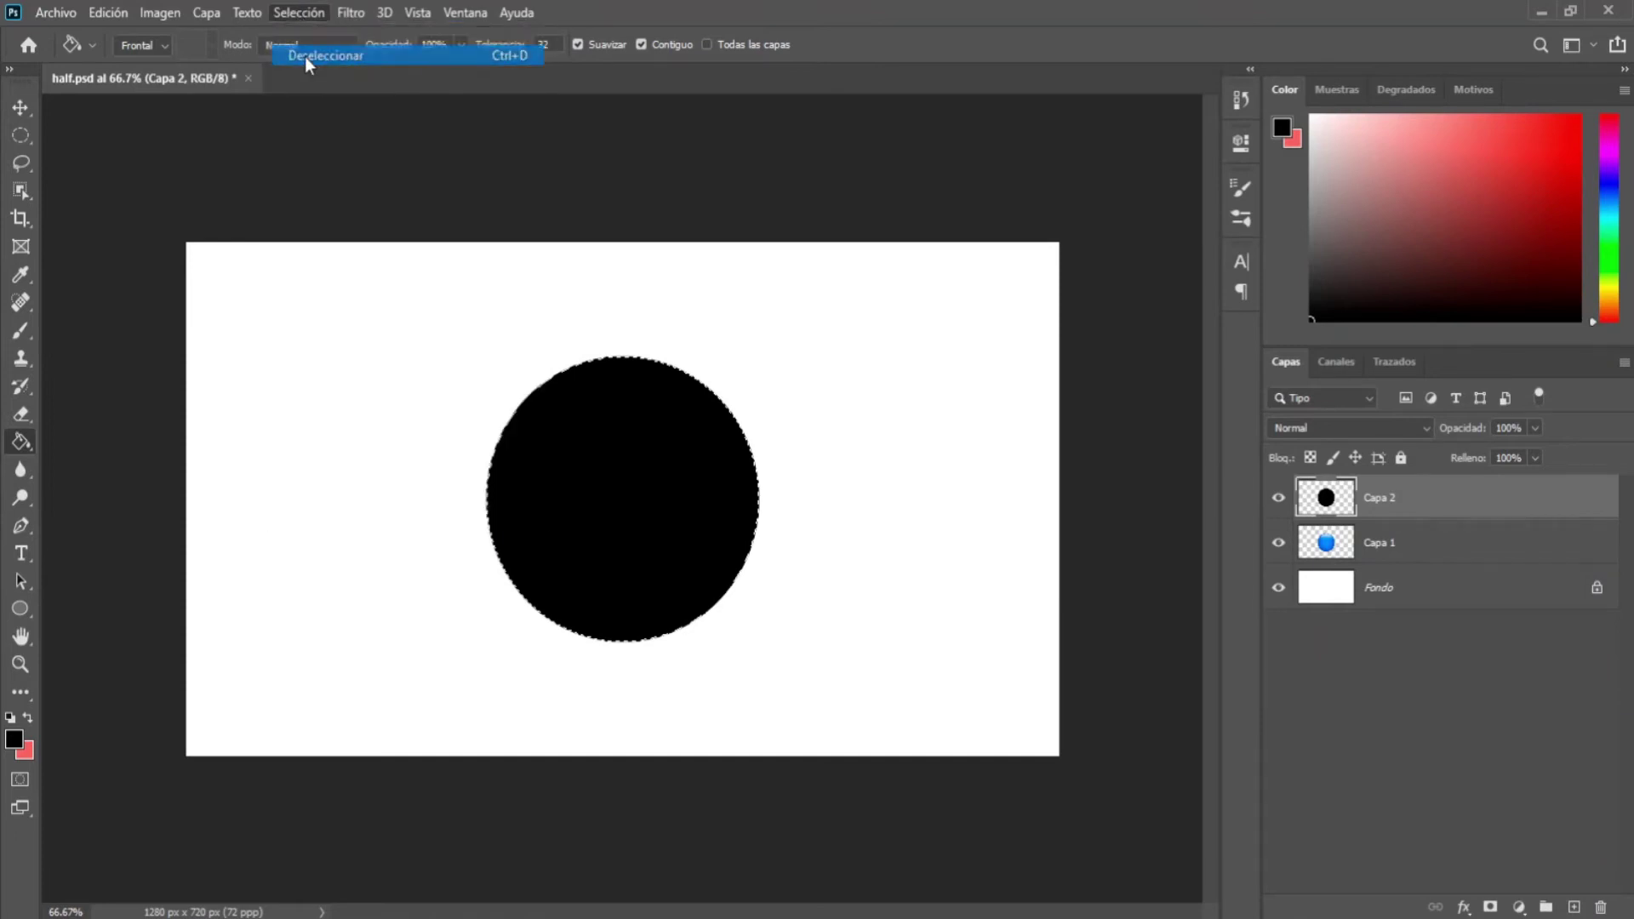
click(21, 135)
- Delete three circular bites from the black disc's top-right, left and bottom edges
click(119, 156)
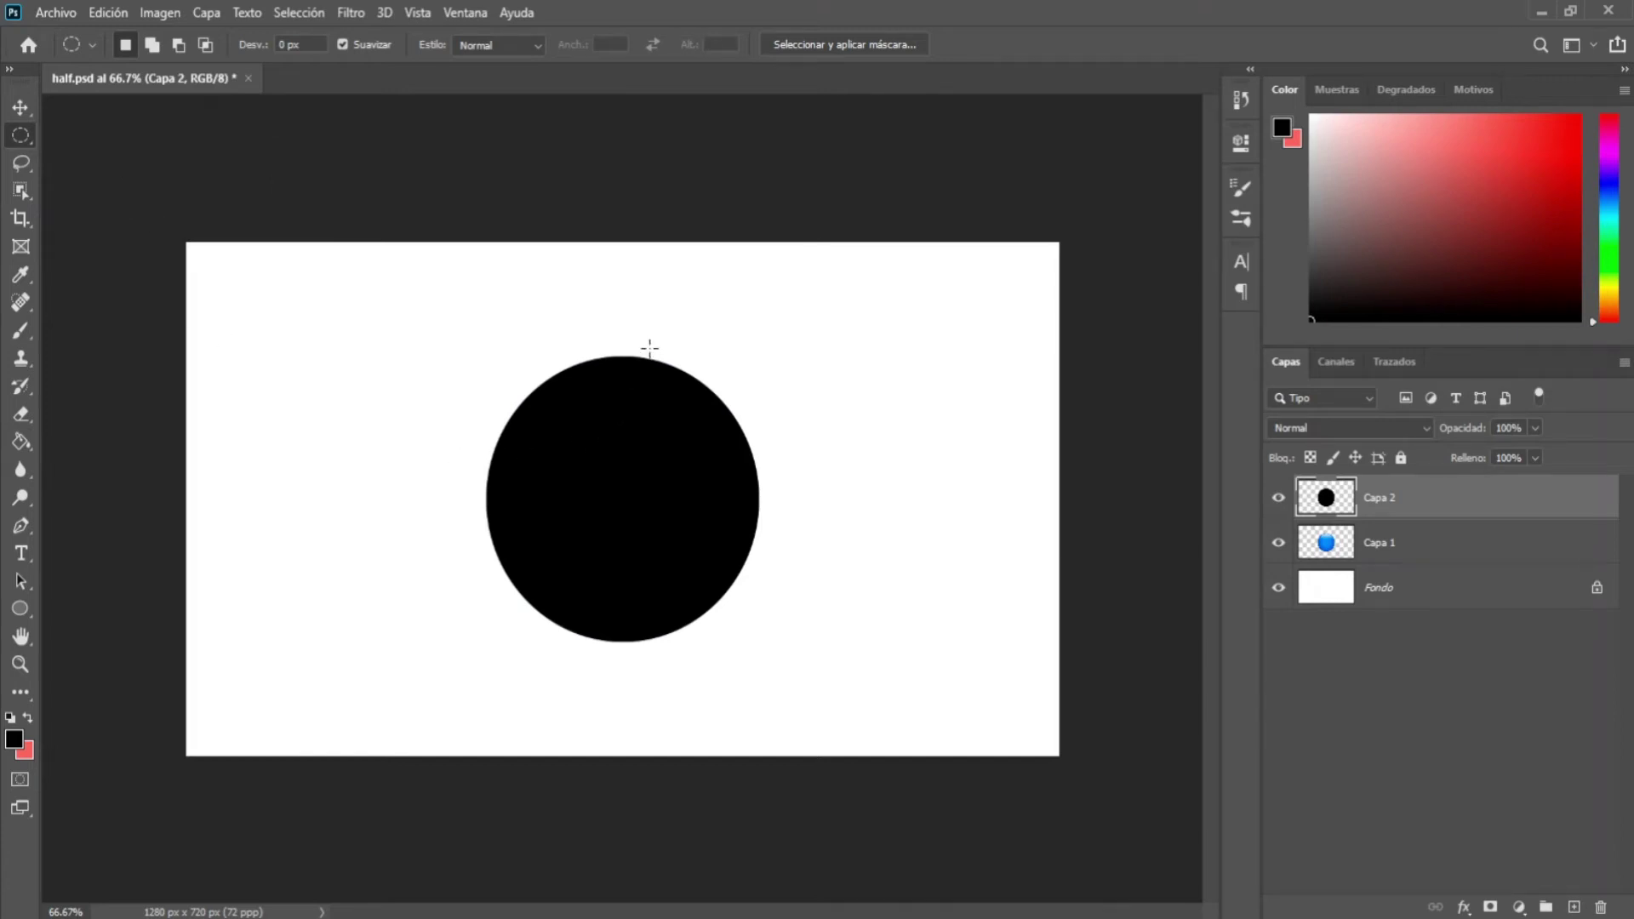
mouse_move(649, 347)
mouse_down()
mouse_move(811, 516)
mouse_move(761, 468)
mouse_move(769, 452)
mouse_move(594, 551)
mouse_move(529, 546)
mouse_up()
key(Delete)
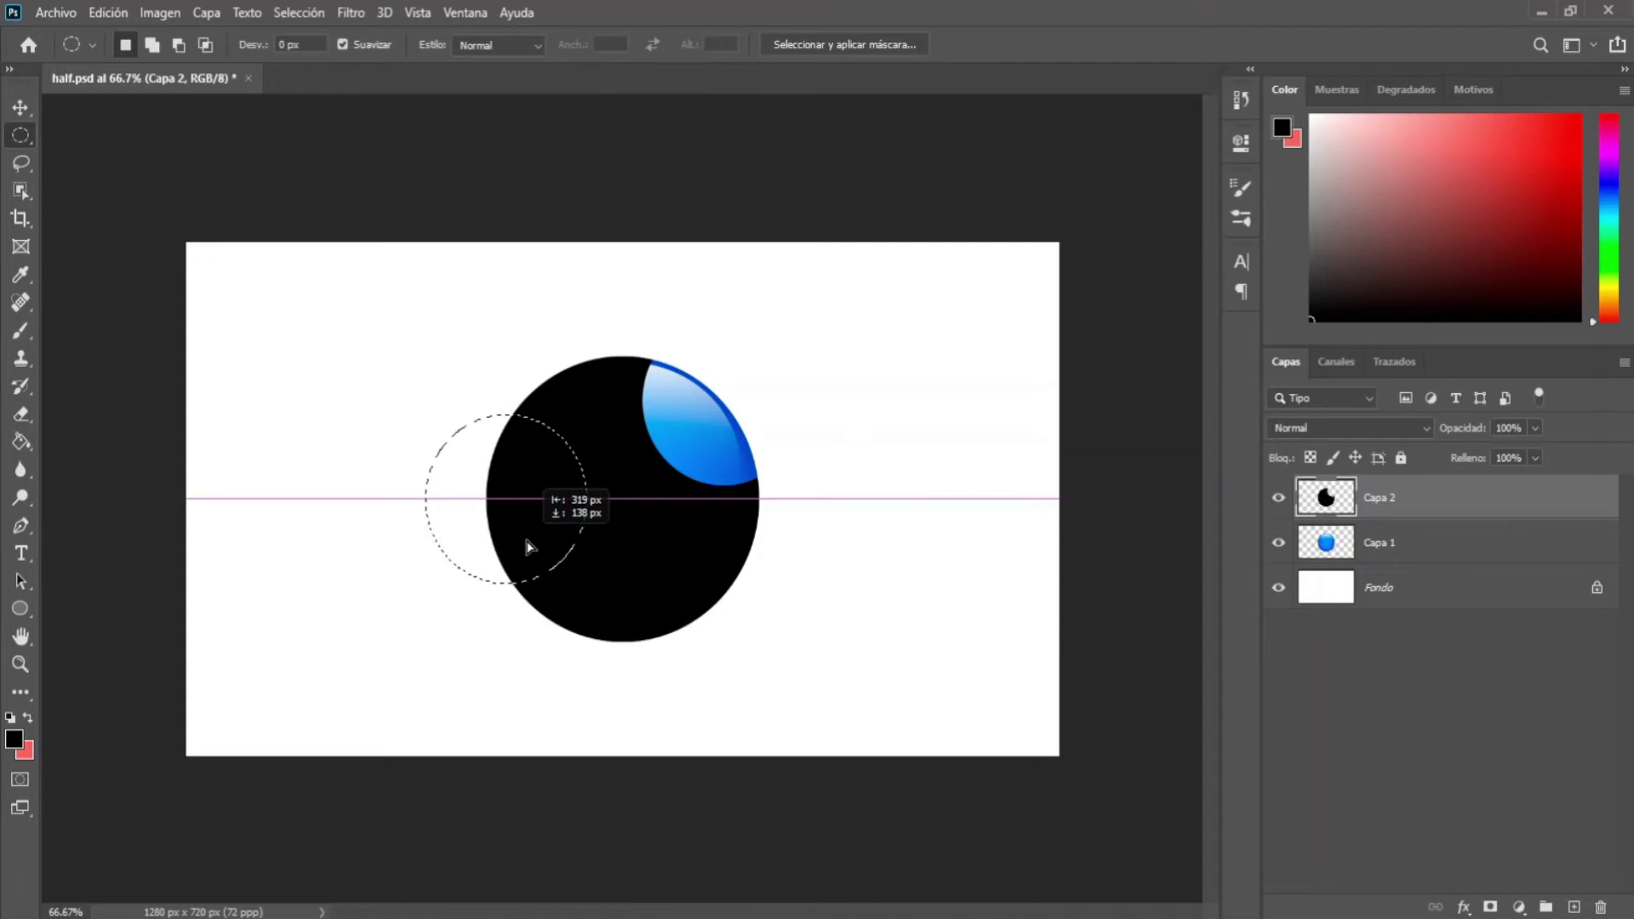
mouse_move(529, 547)
mouse_down()
mouse_move(518, 533)
mouse_move(686, 663)
mouse_up()
key(Delete)
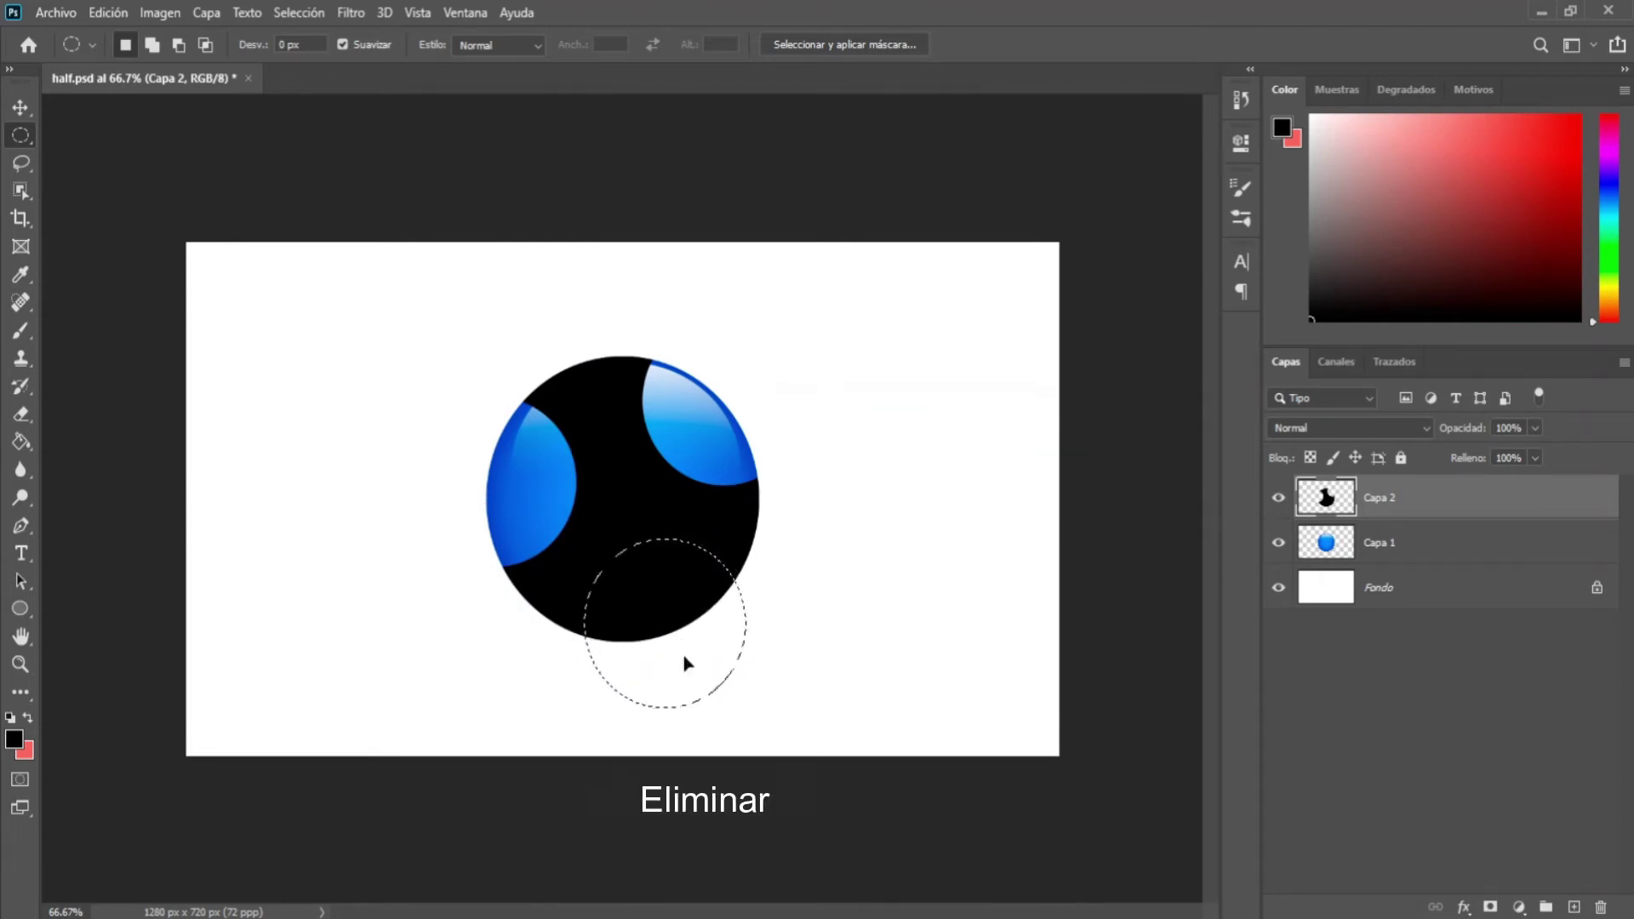
key(Delete)
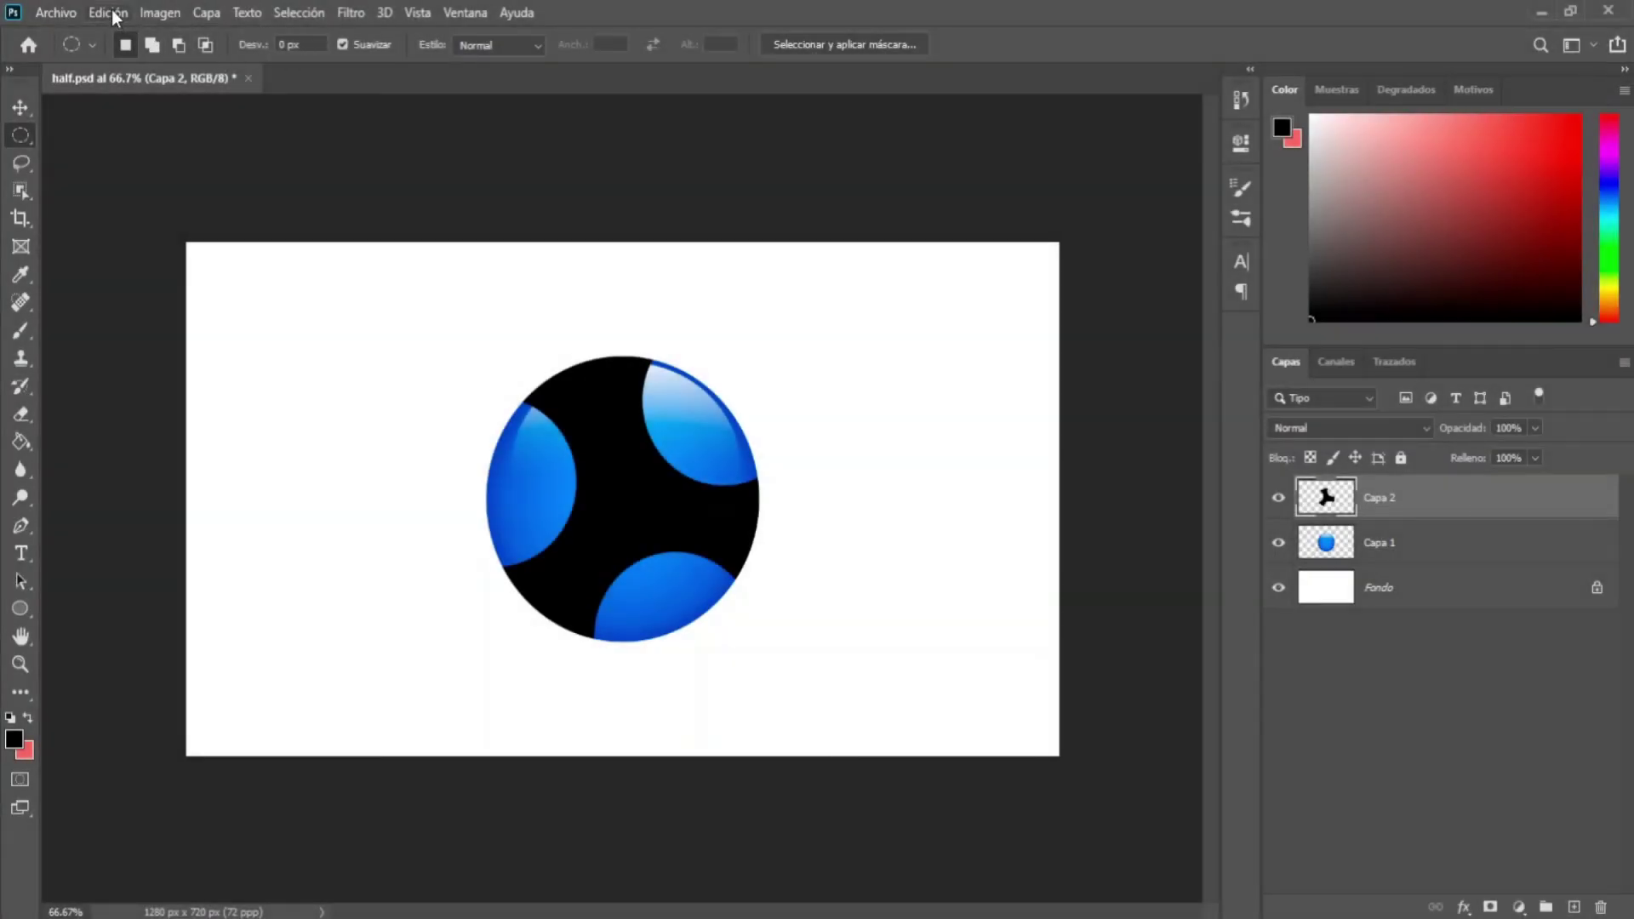
- Scale Capa 2's black shape to about 118%, then load Capa 1's sphere outline as a selection
click(111, 13)
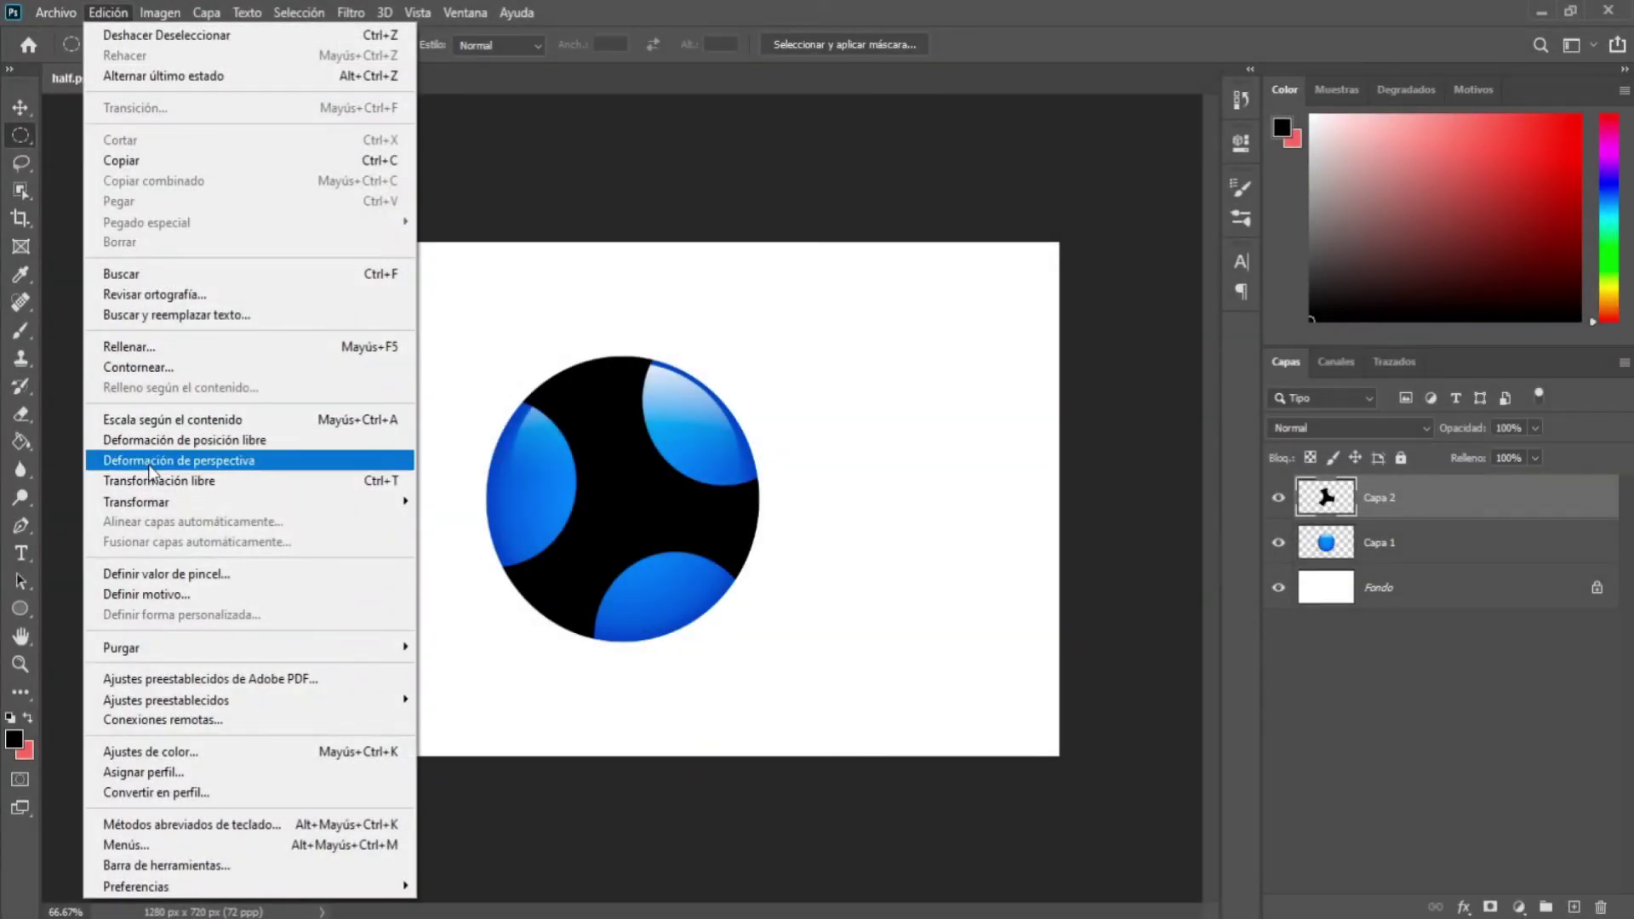
key(Escape)
key(ctrl+t)
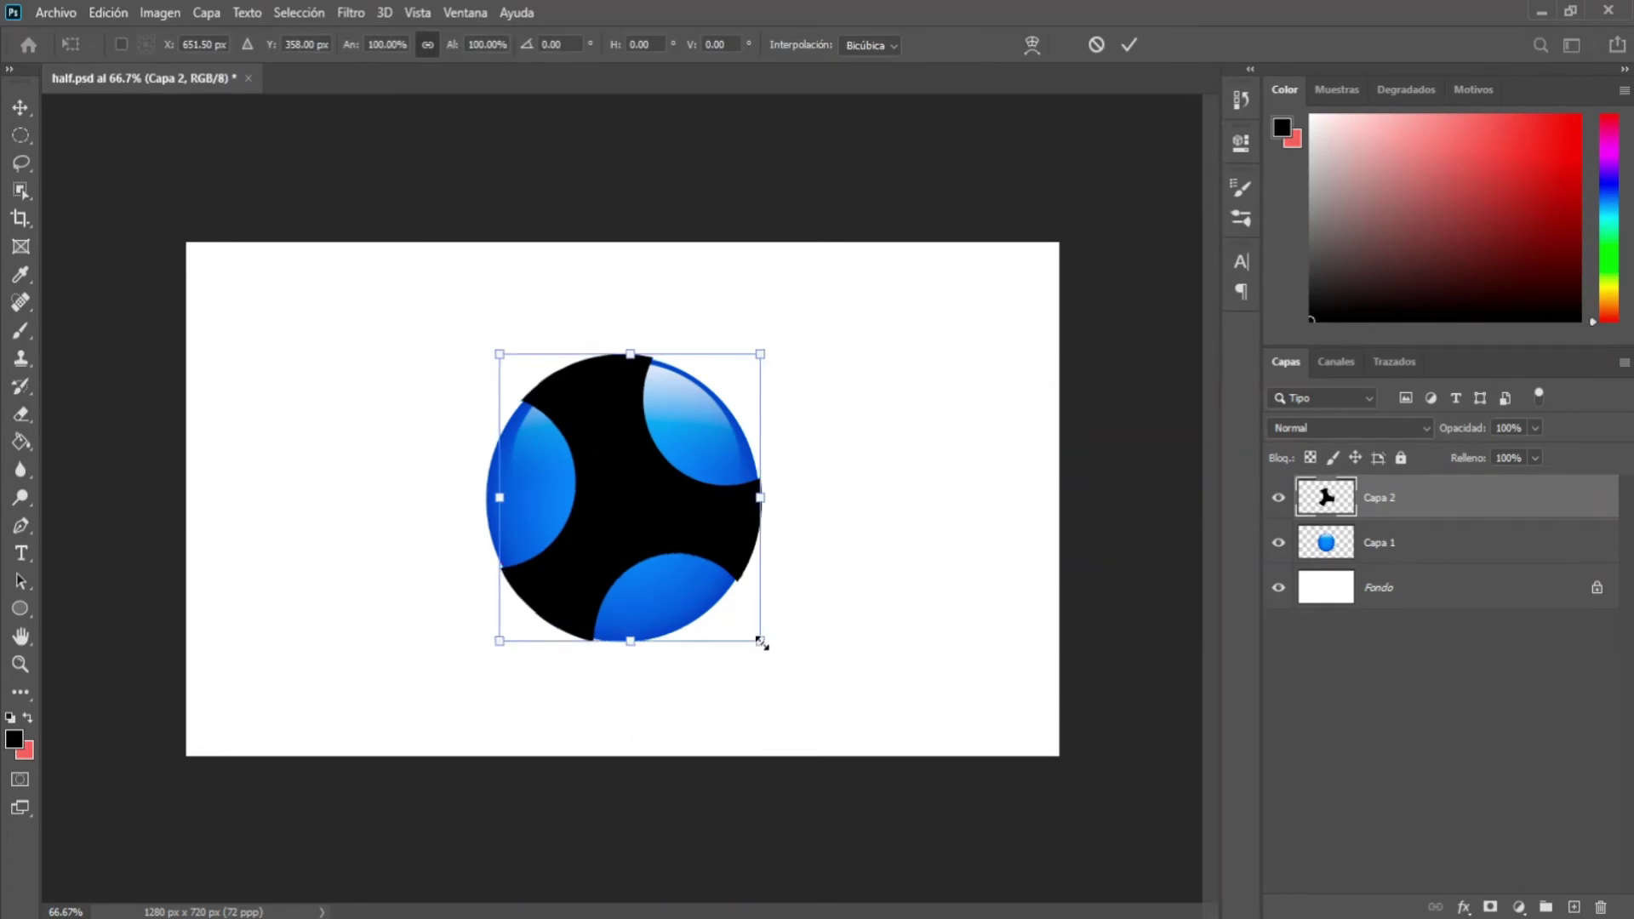
drag(755, 639, 781, 663)
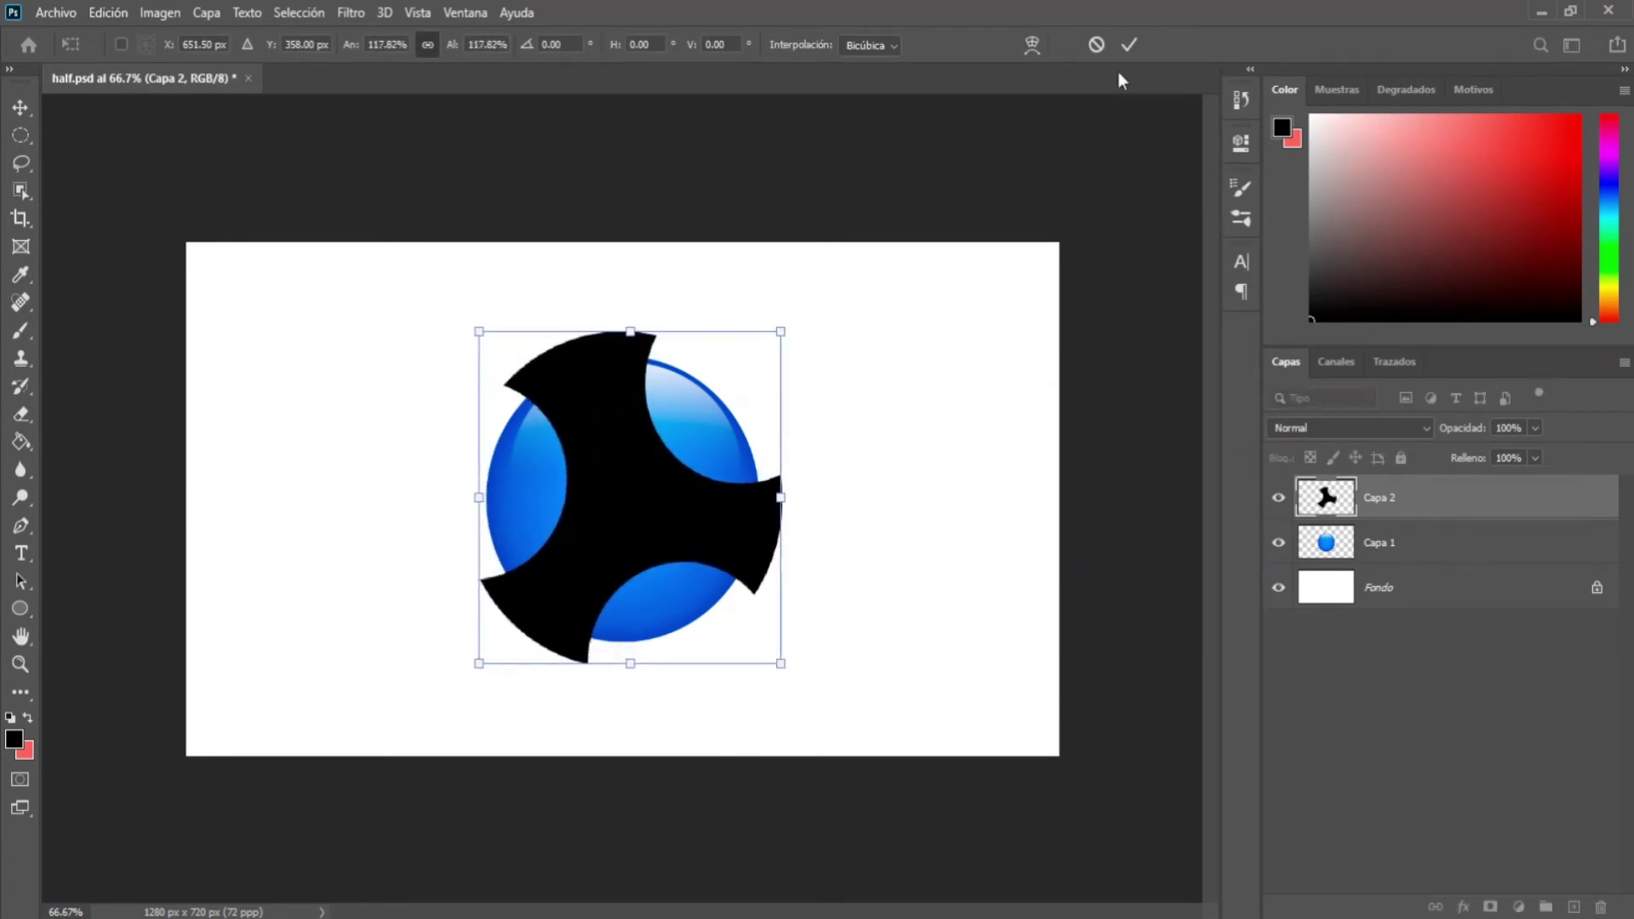
click(1128, 45)
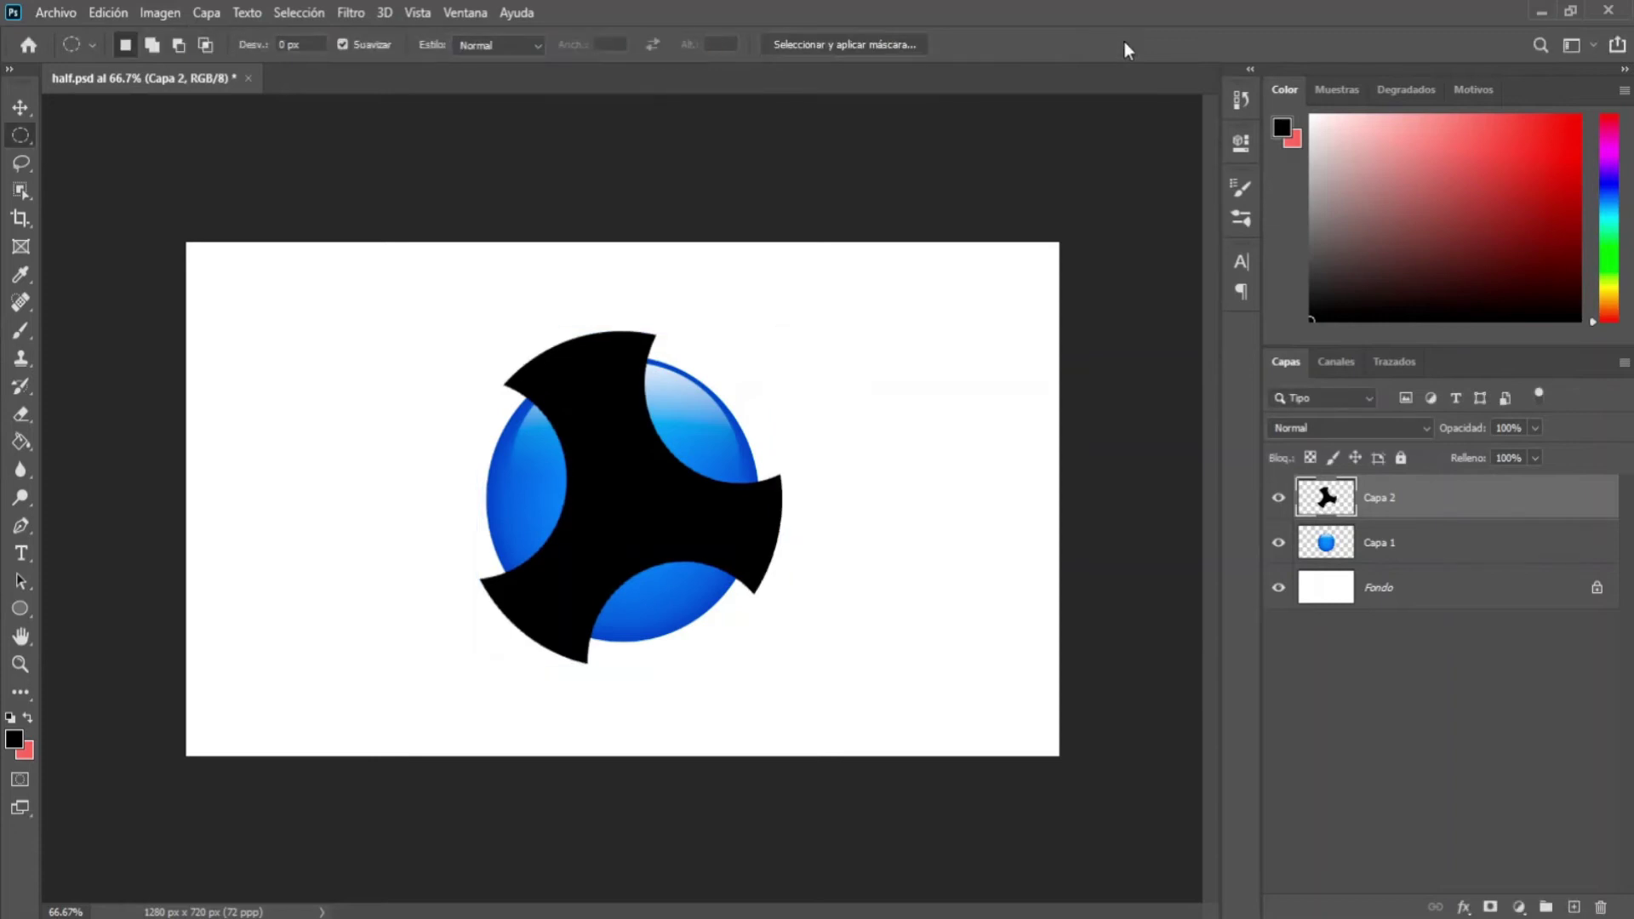
click(1445, 545)
ctrl+click(1312, 545)
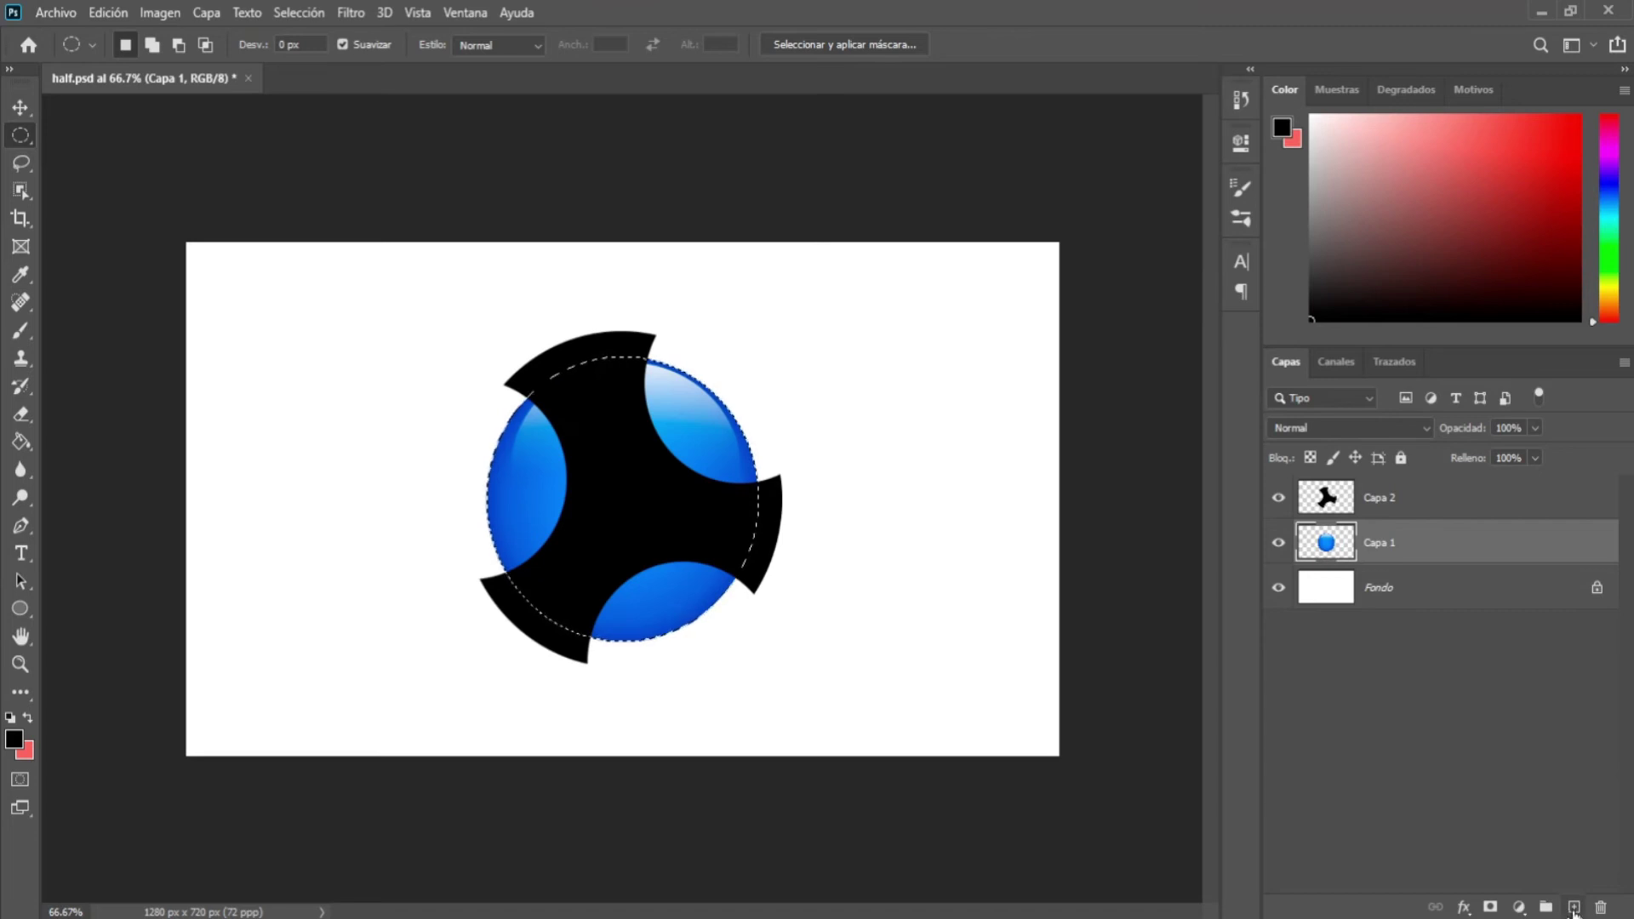
- On new layer Capa 3, fill the sphere outline with grey and deselect
click(1574, 908)
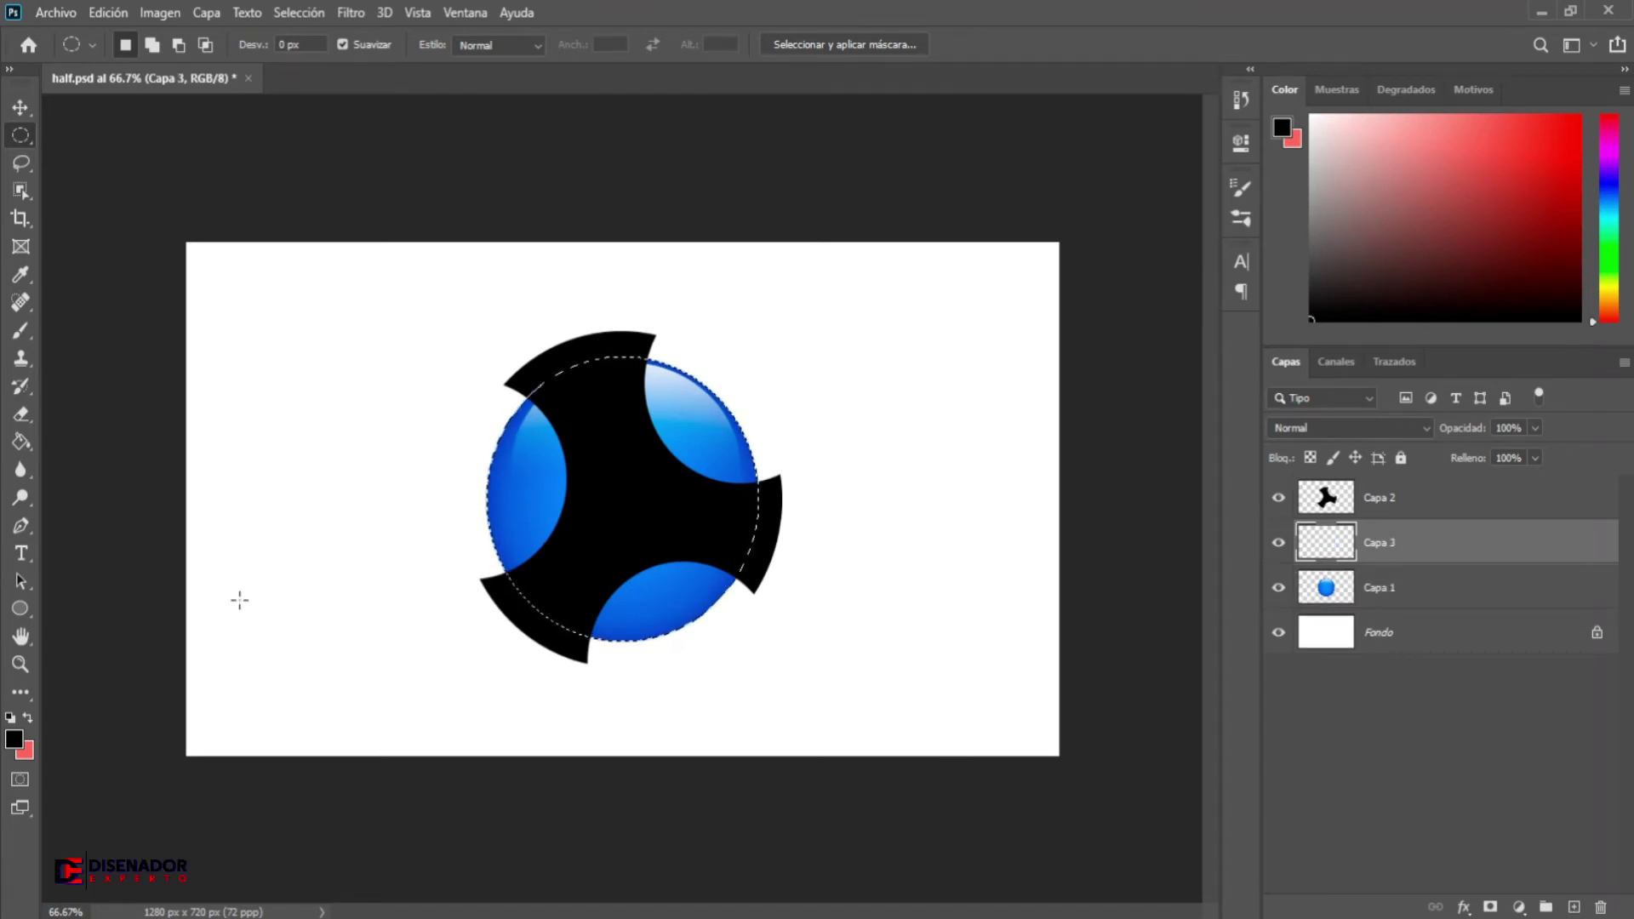
click(24, 441)
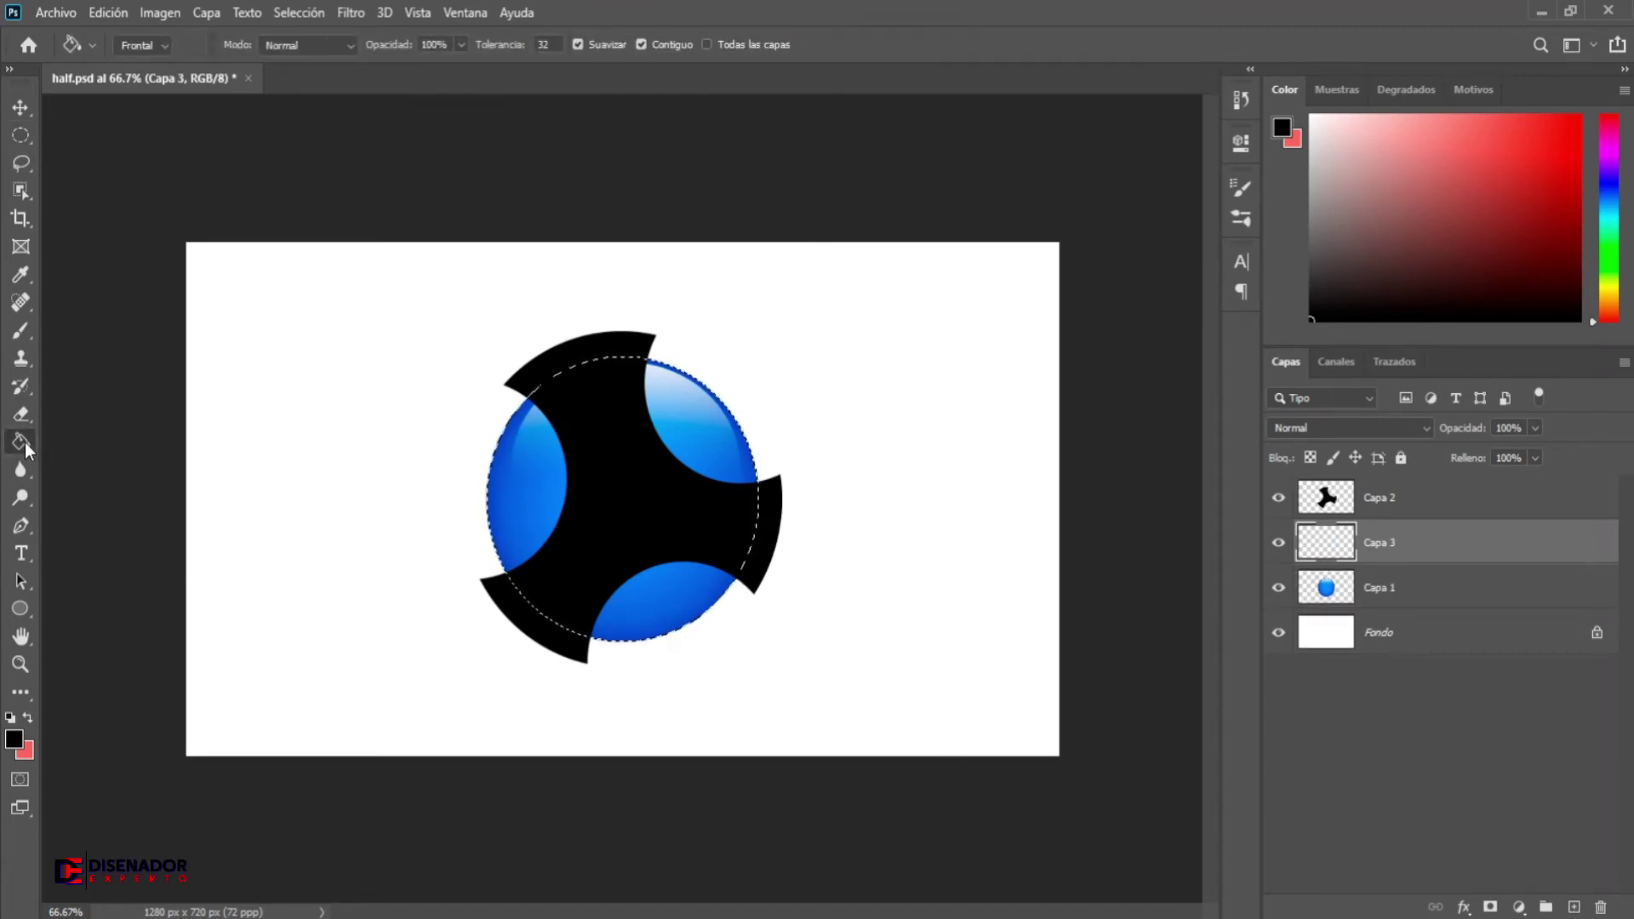
click(15, 740)
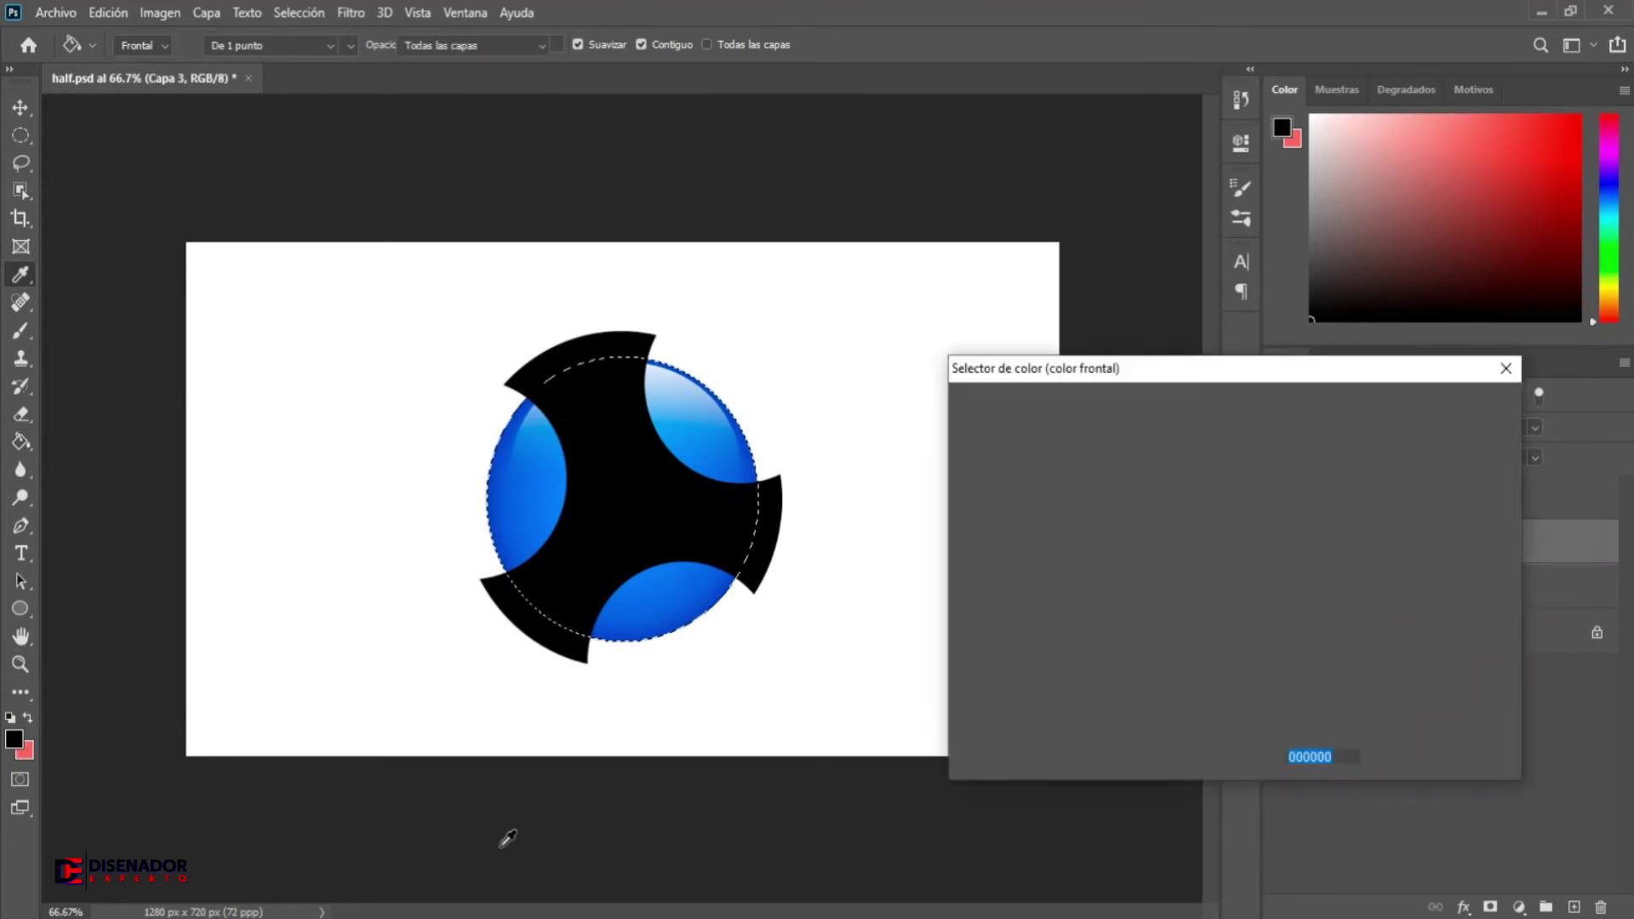
drag(977, 463, 922, 524)
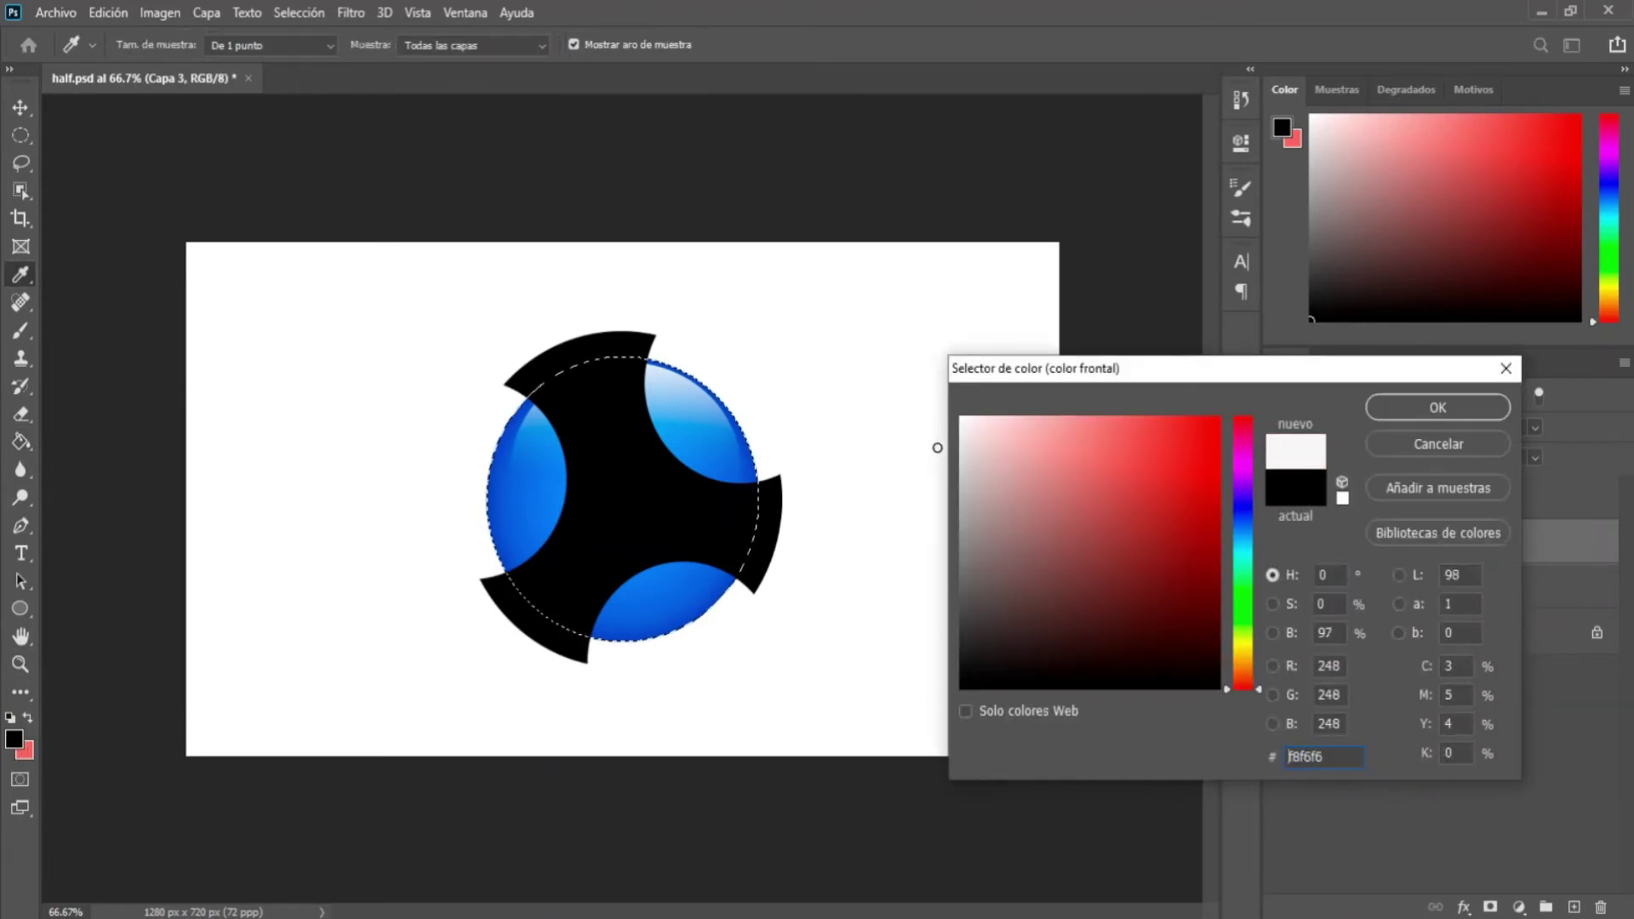
click(1418, 406)
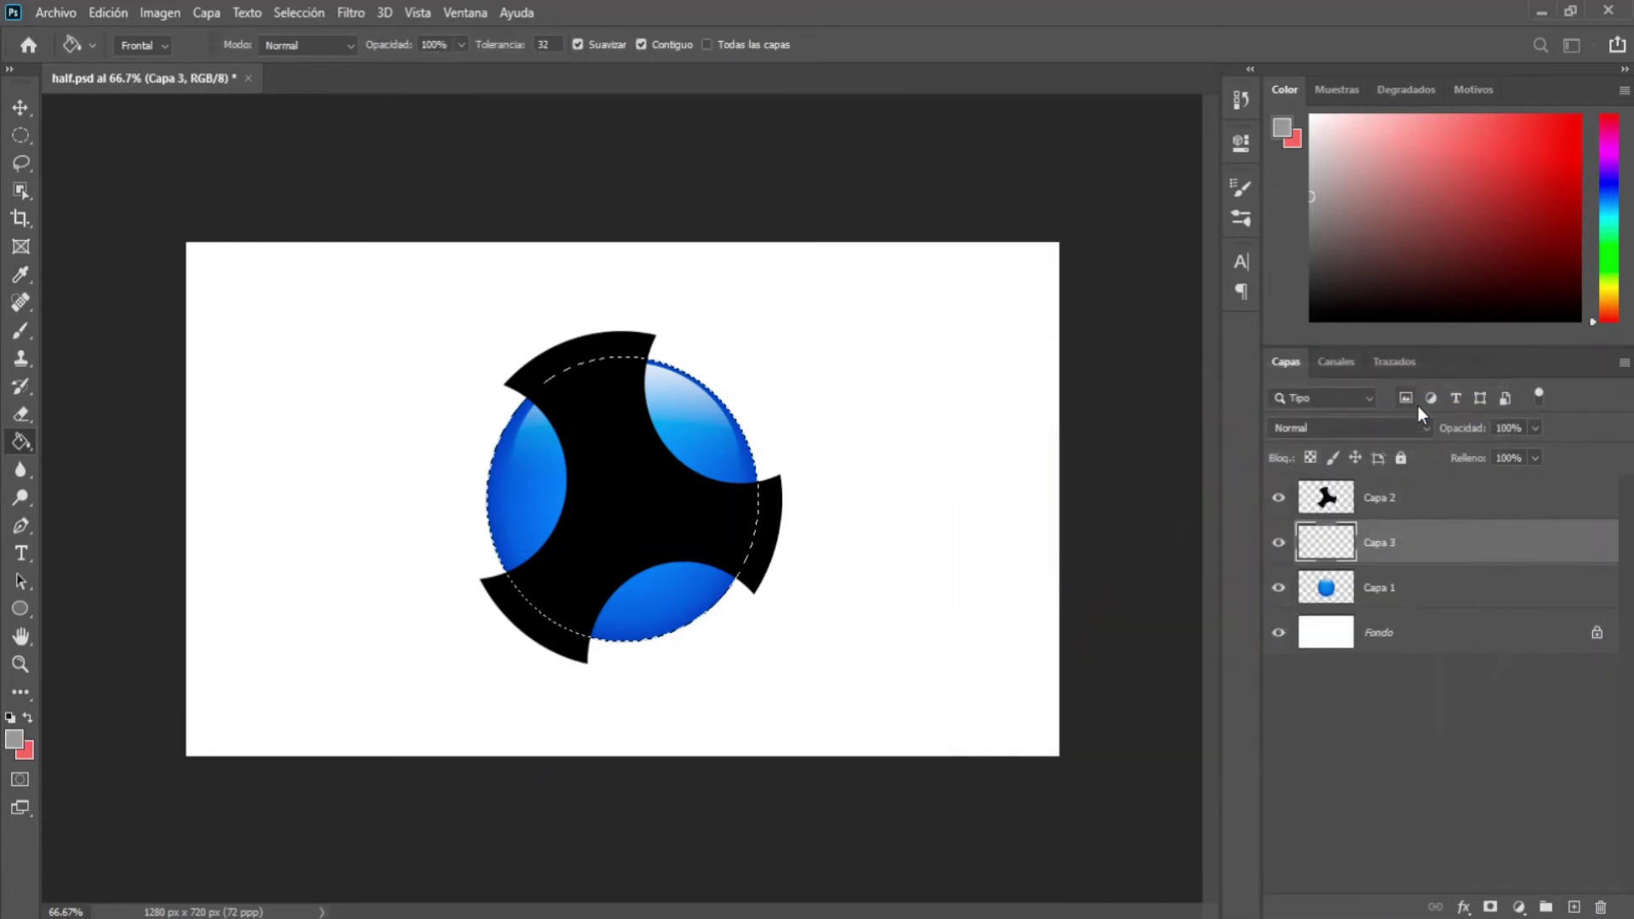
click(705, 507)
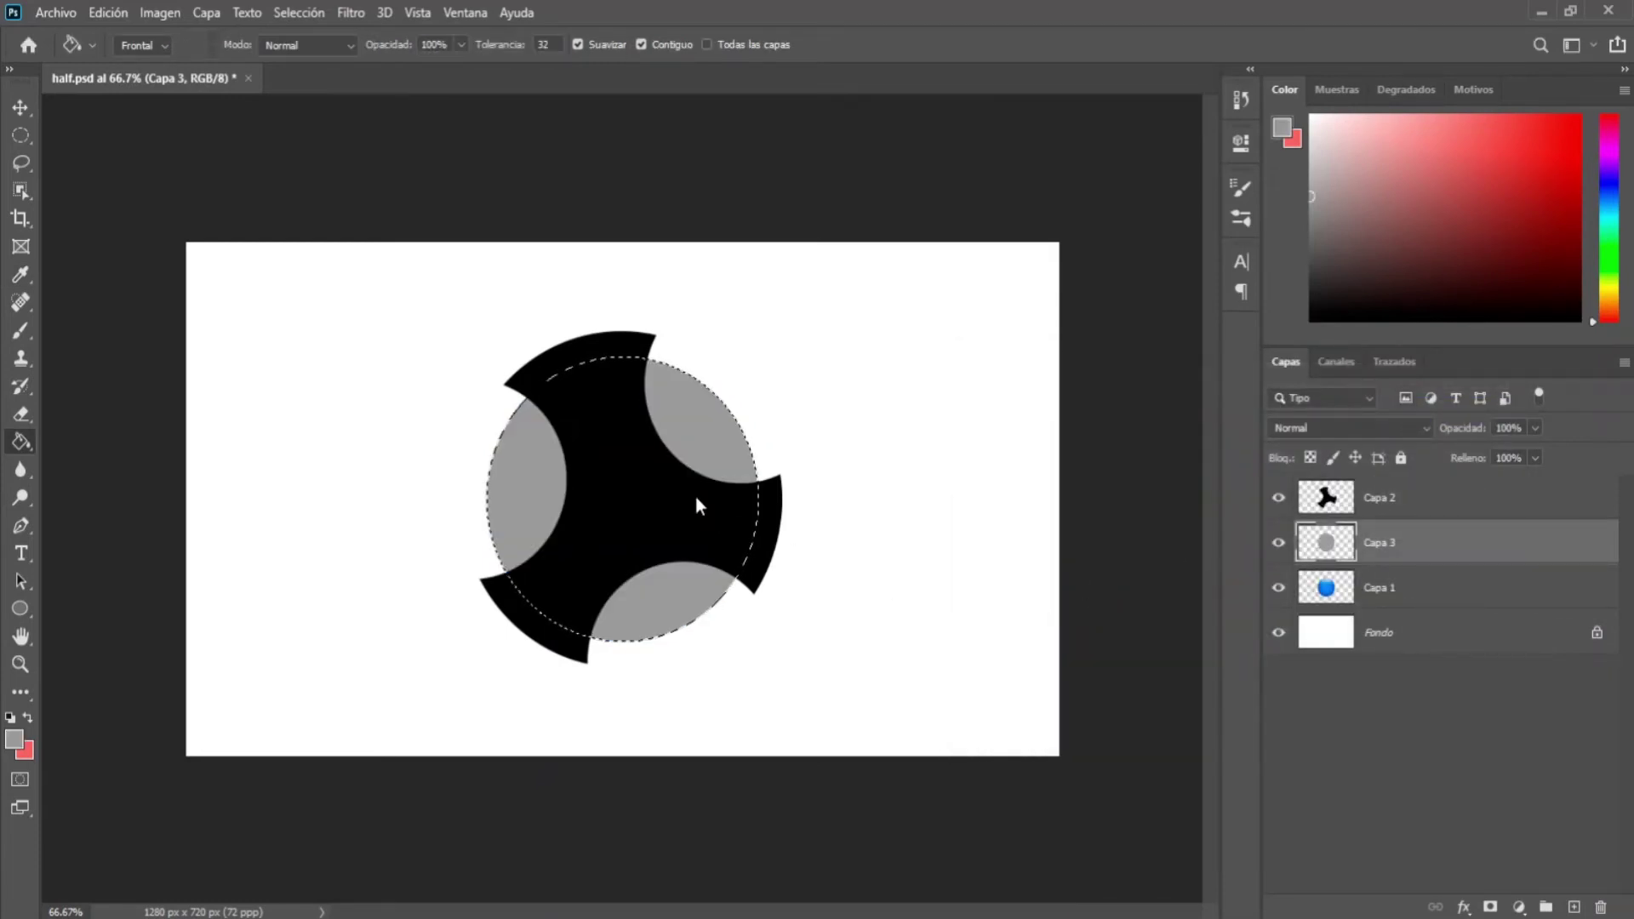
click(298, 13)
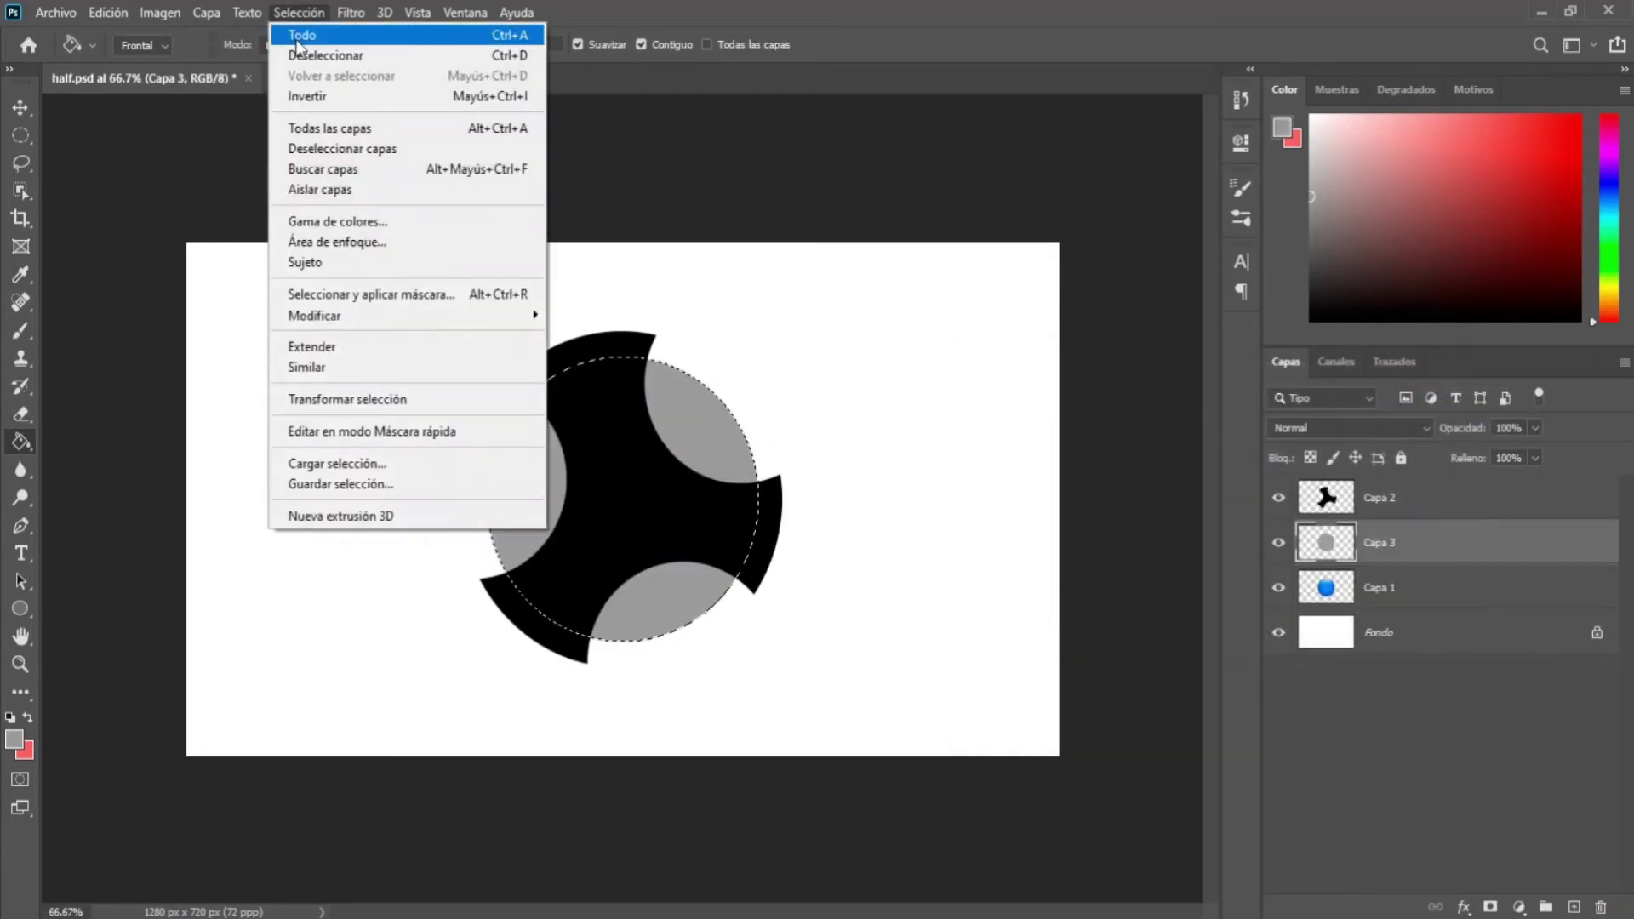
click(299, 55)
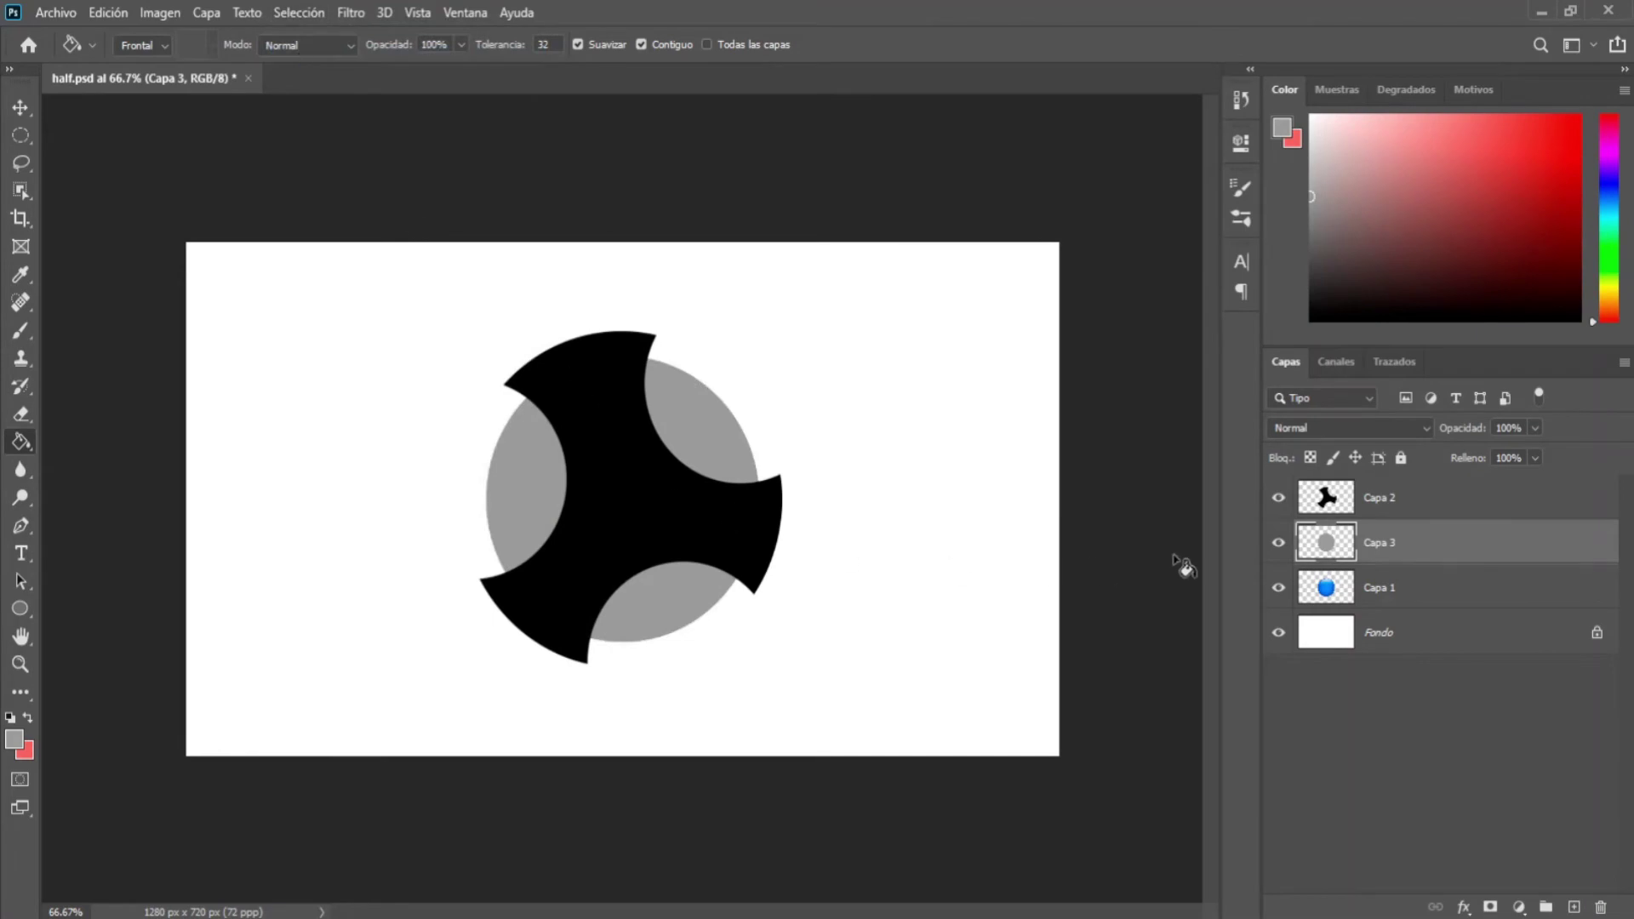
- Move Capa 3 below Capa 1 and scale the grey disc up to about 115%
drag(1411, 551, 1413, 598)
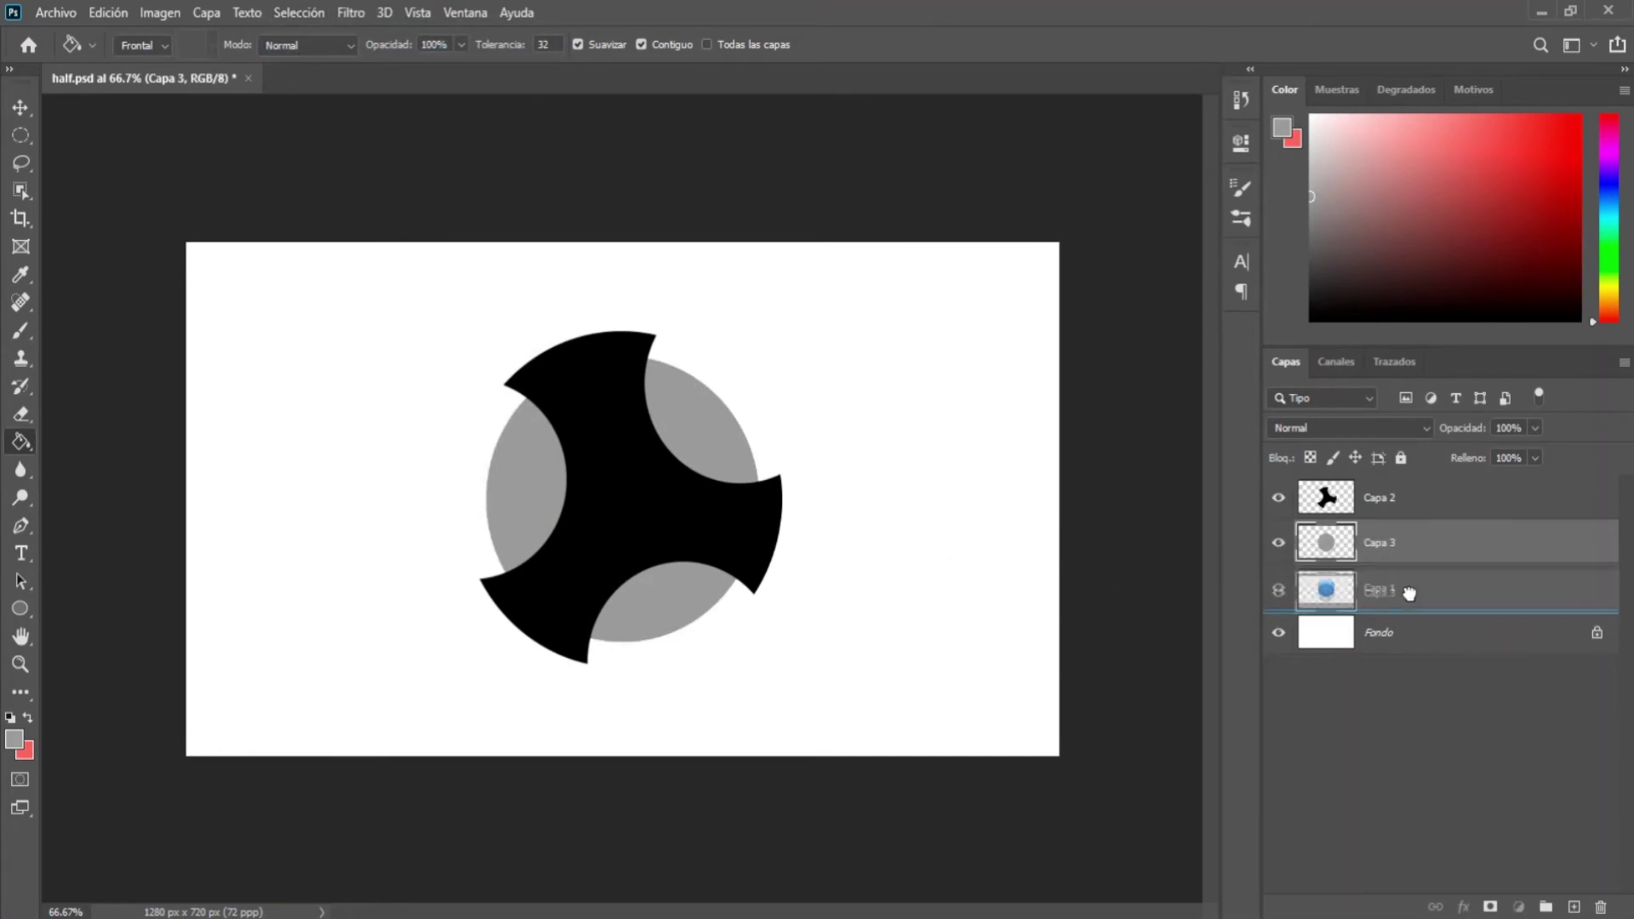
click(106, 12)
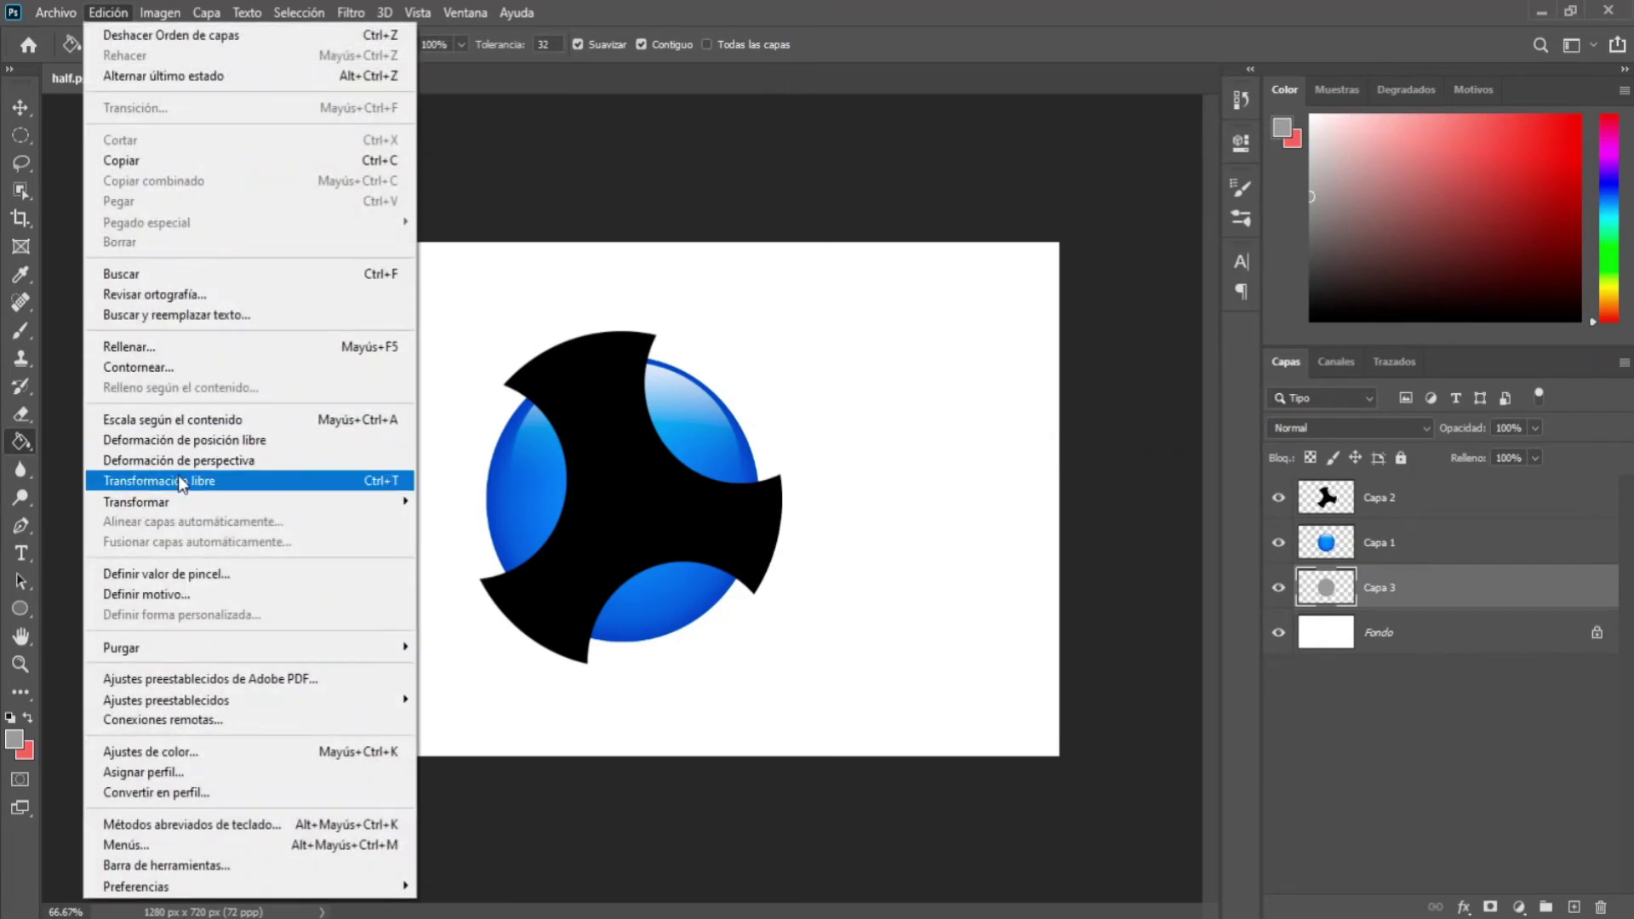
click(180, 483)
drag(757, 641, 781, 666)
click(1133, 42)
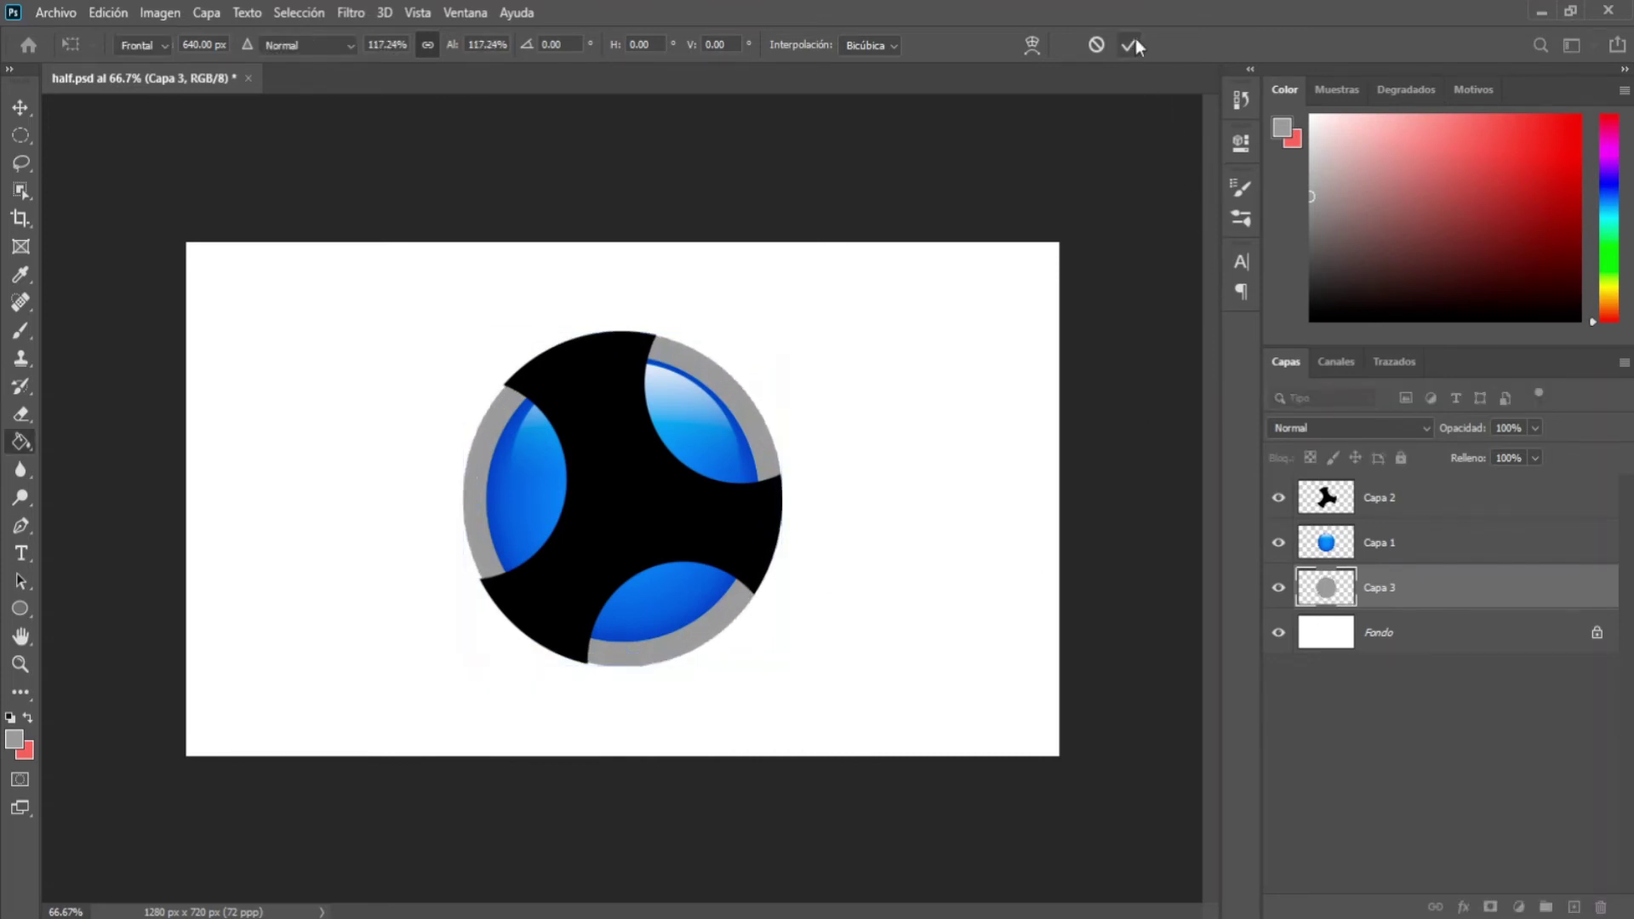
click(1447, 554)
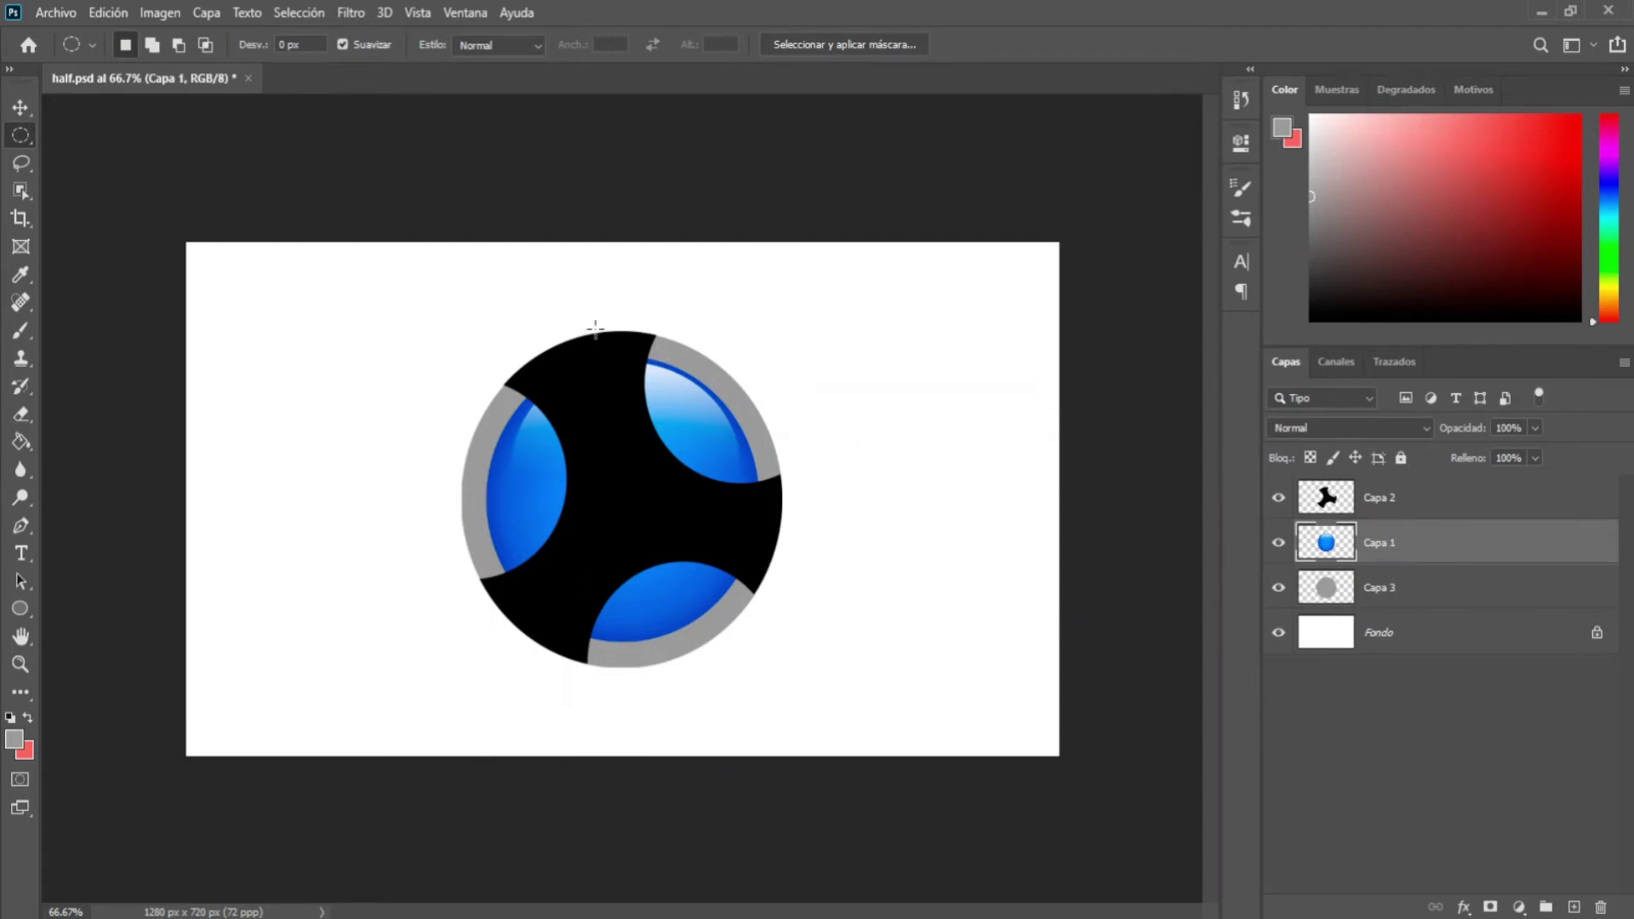
- Scale the blue sphere on Capa 1 down to about 96%, then reselect Capa 3
click(116, 13)
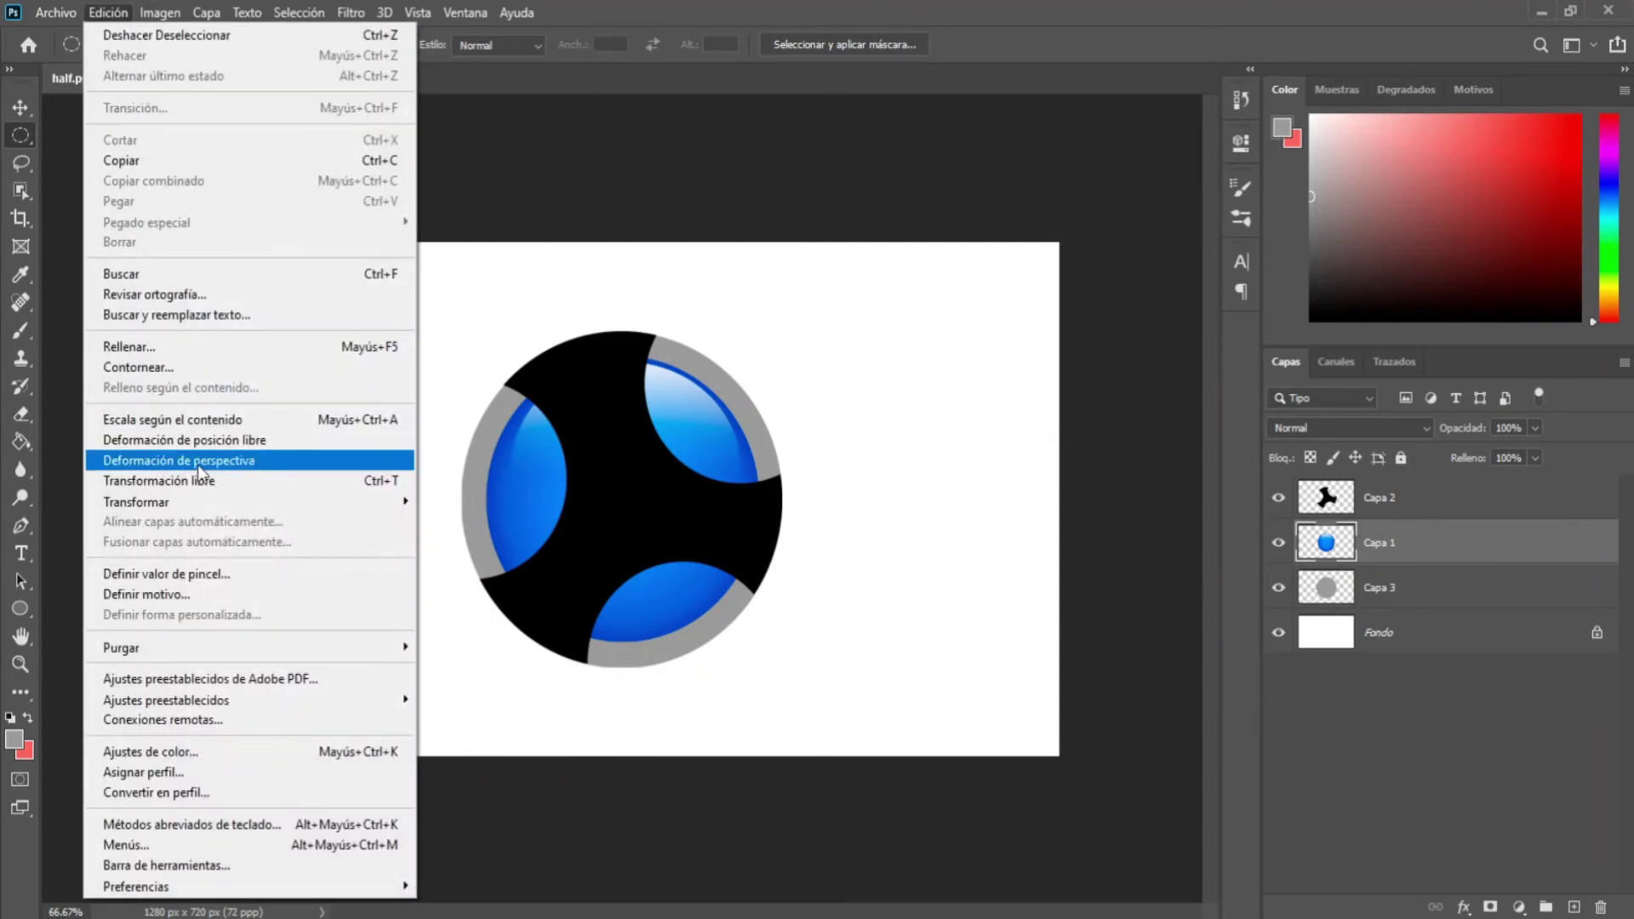
click(197, 478)
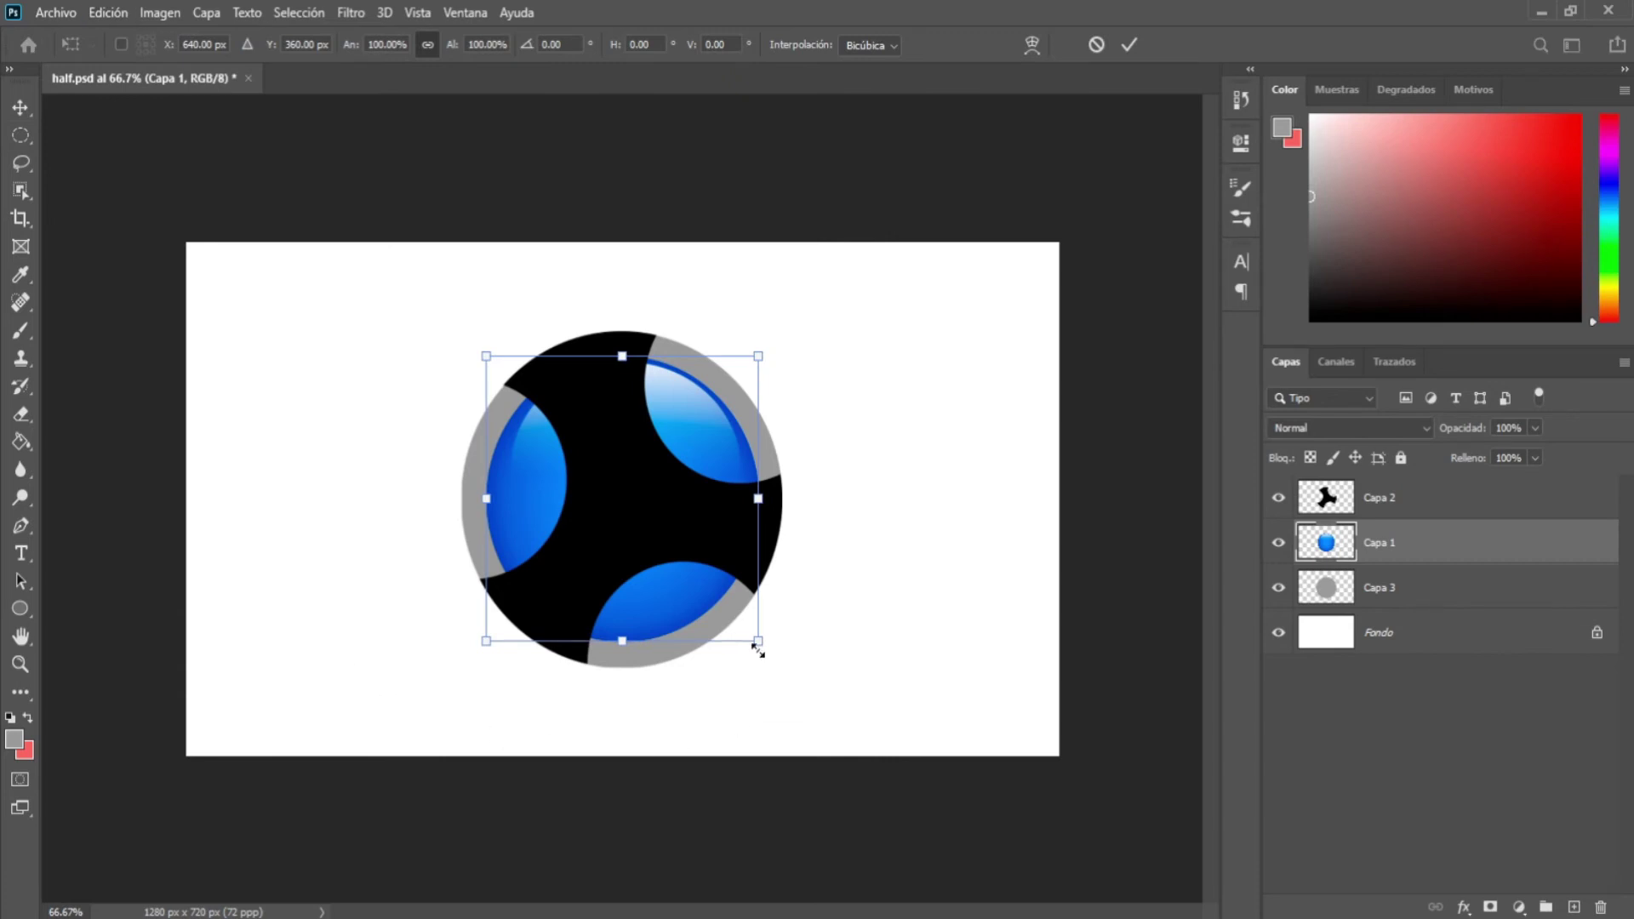
drag(757, 643, 754, 637)
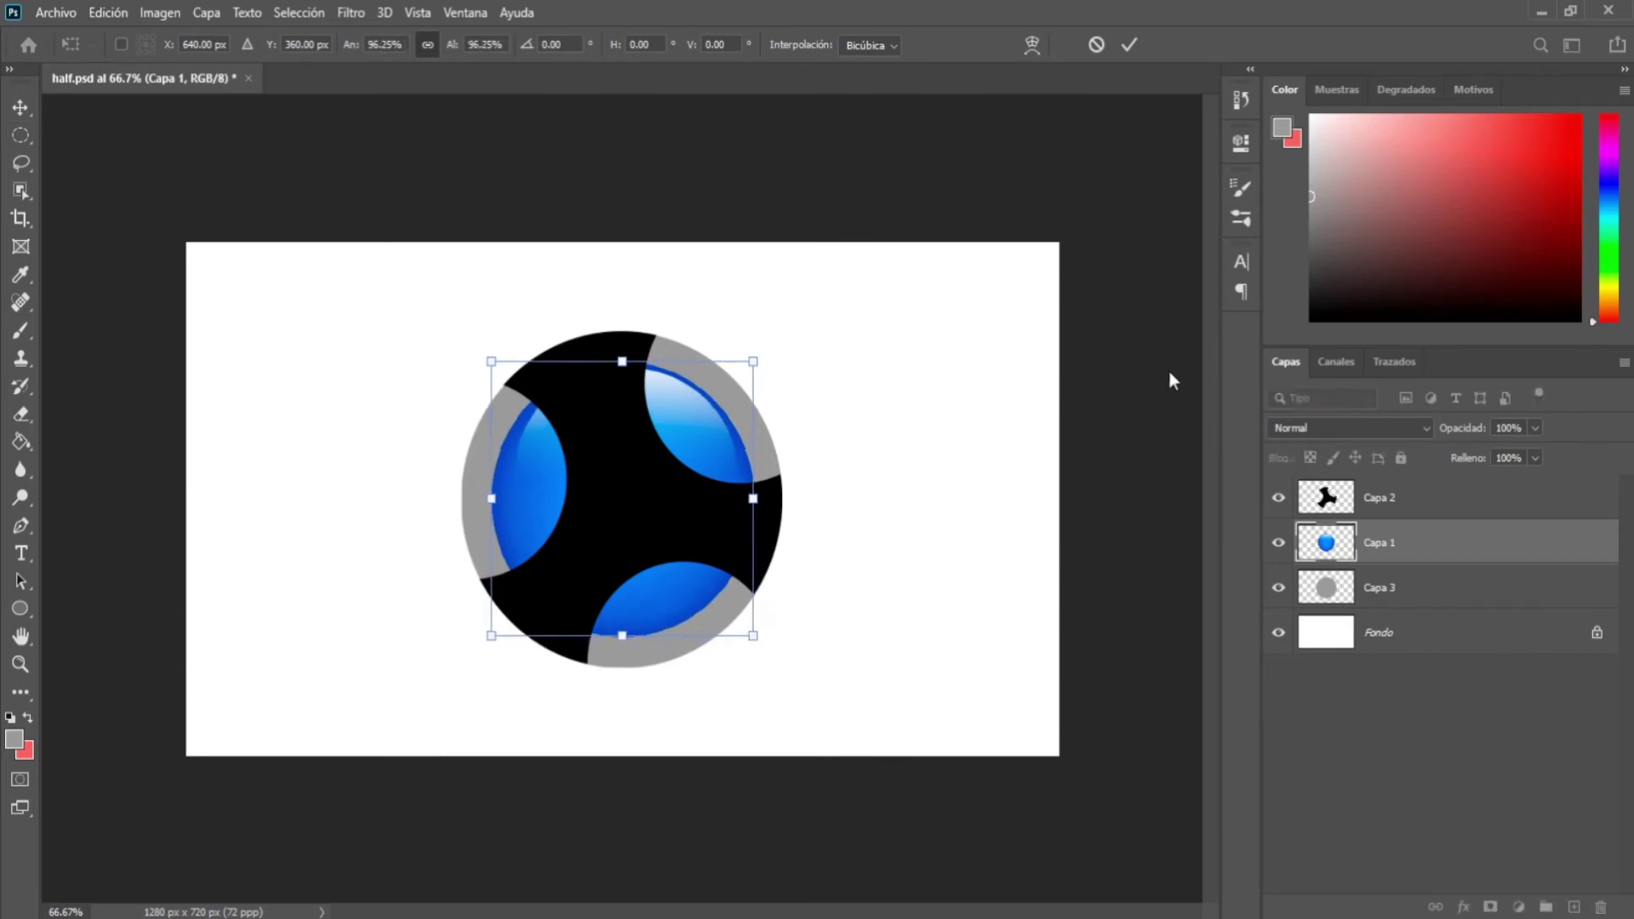
click(1138, 41)
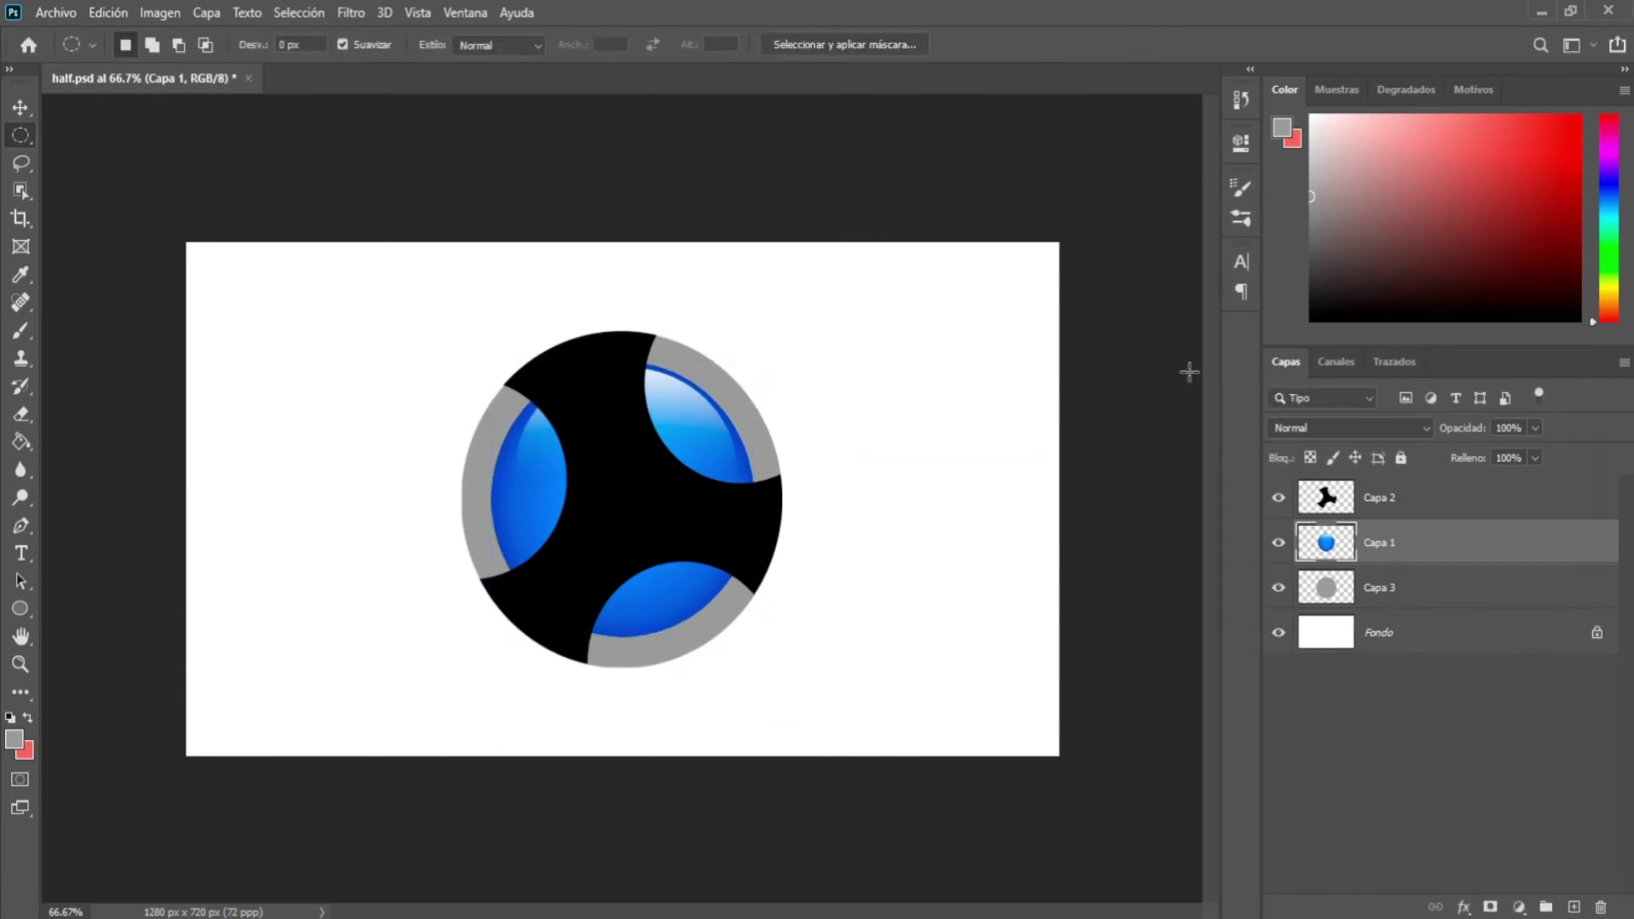
click(1403, 597)
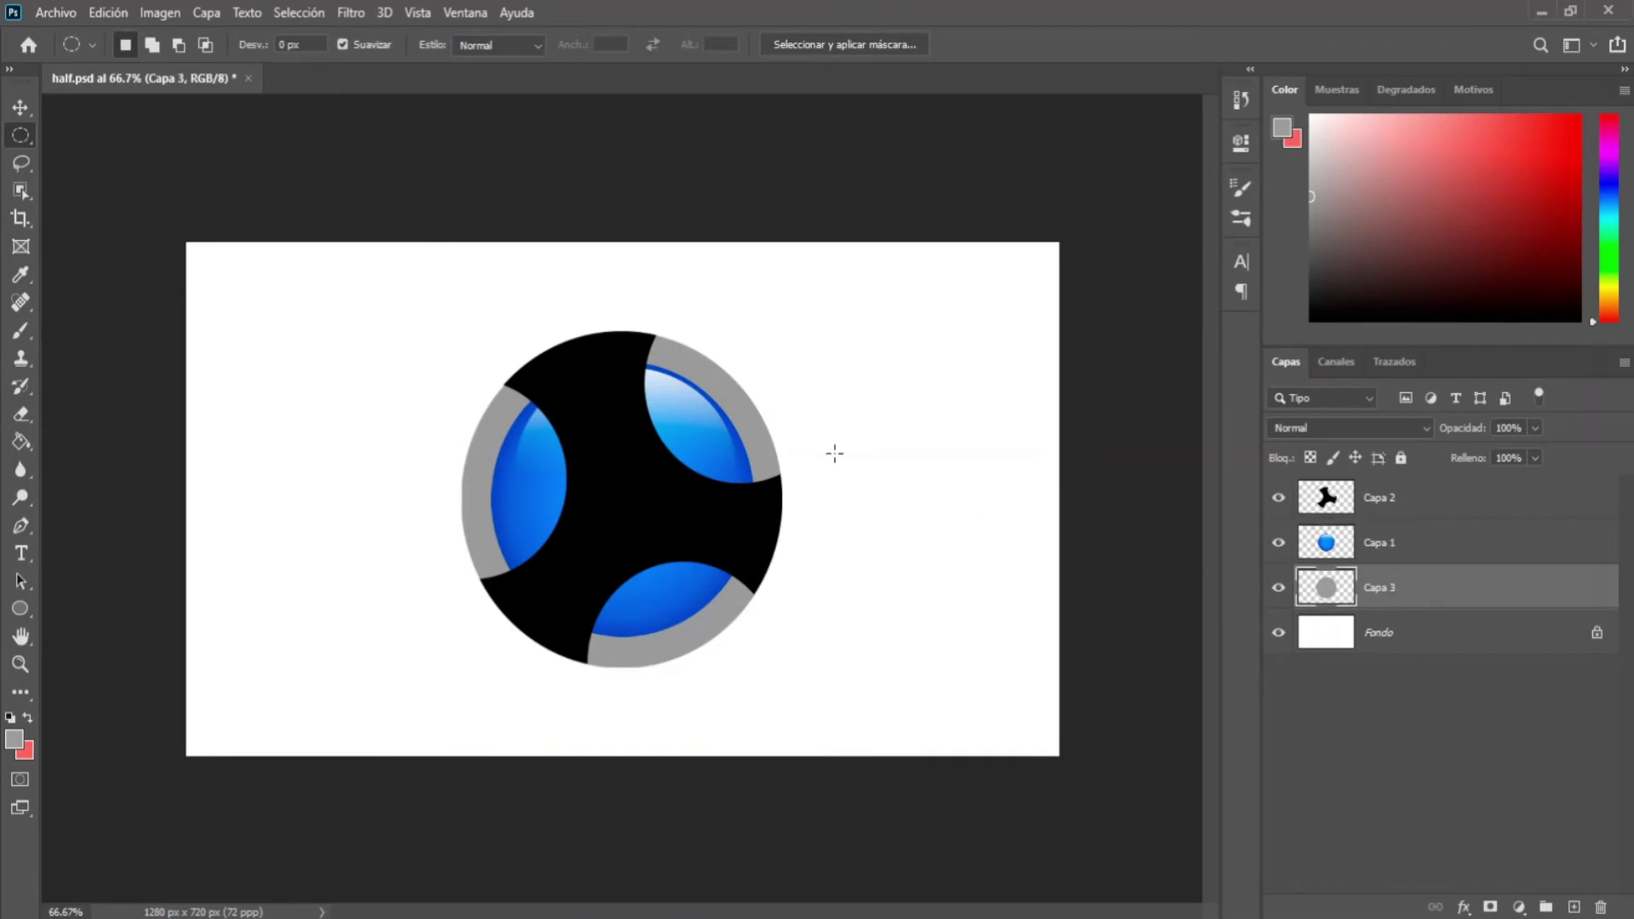
- Cut away the grey rim at the top right with a circular selection
right_click(24, 131)
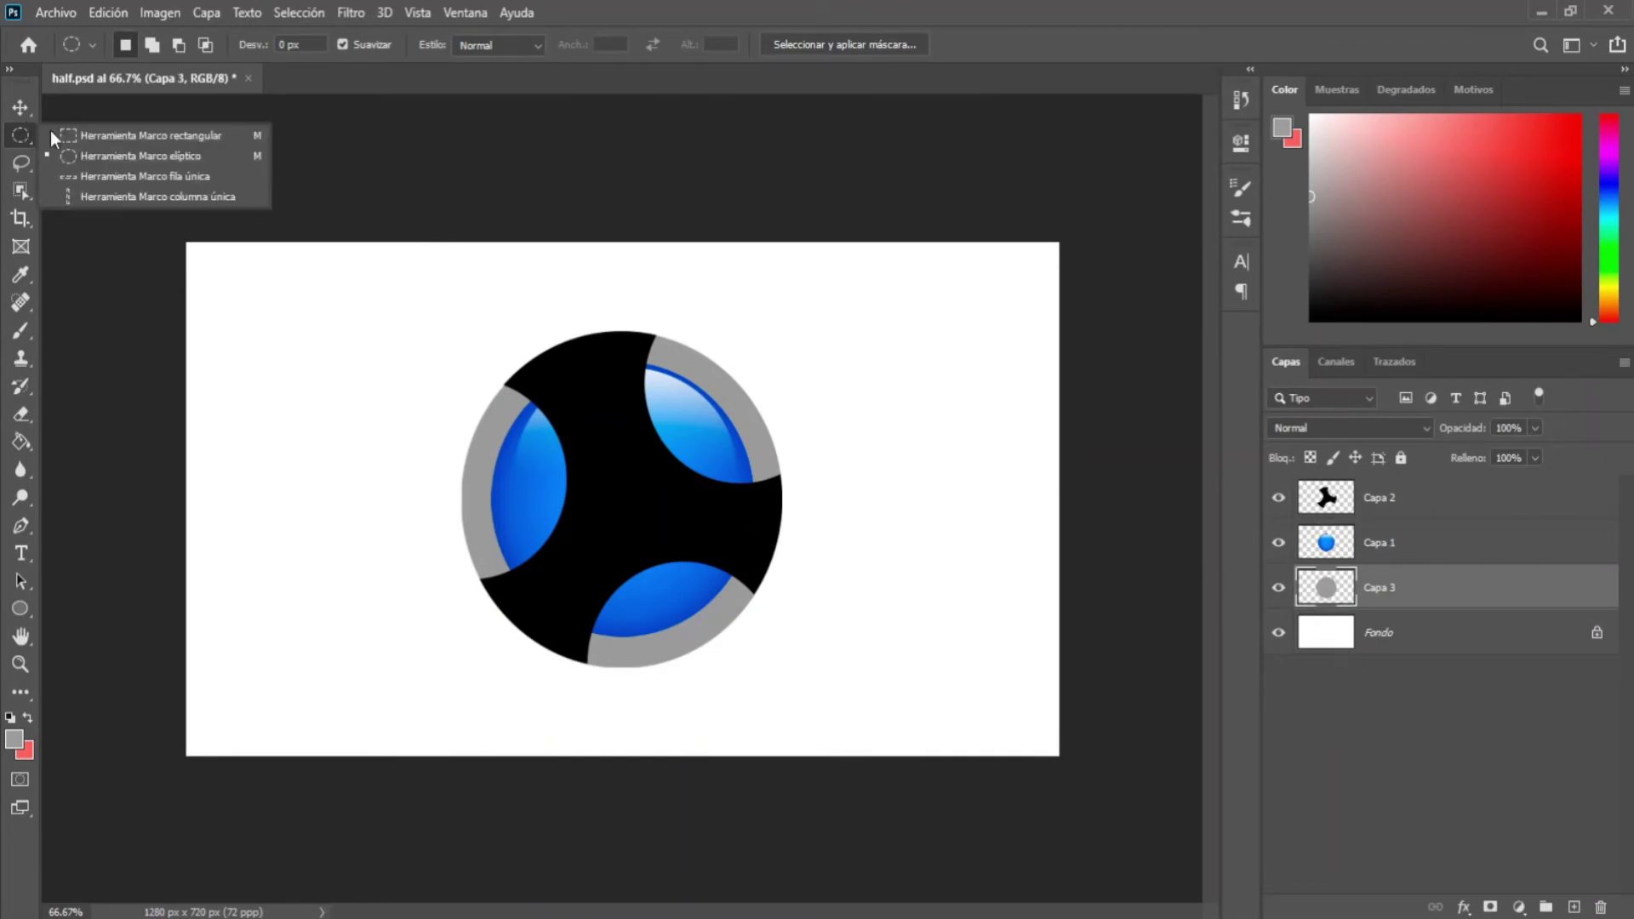
click(135, 153)
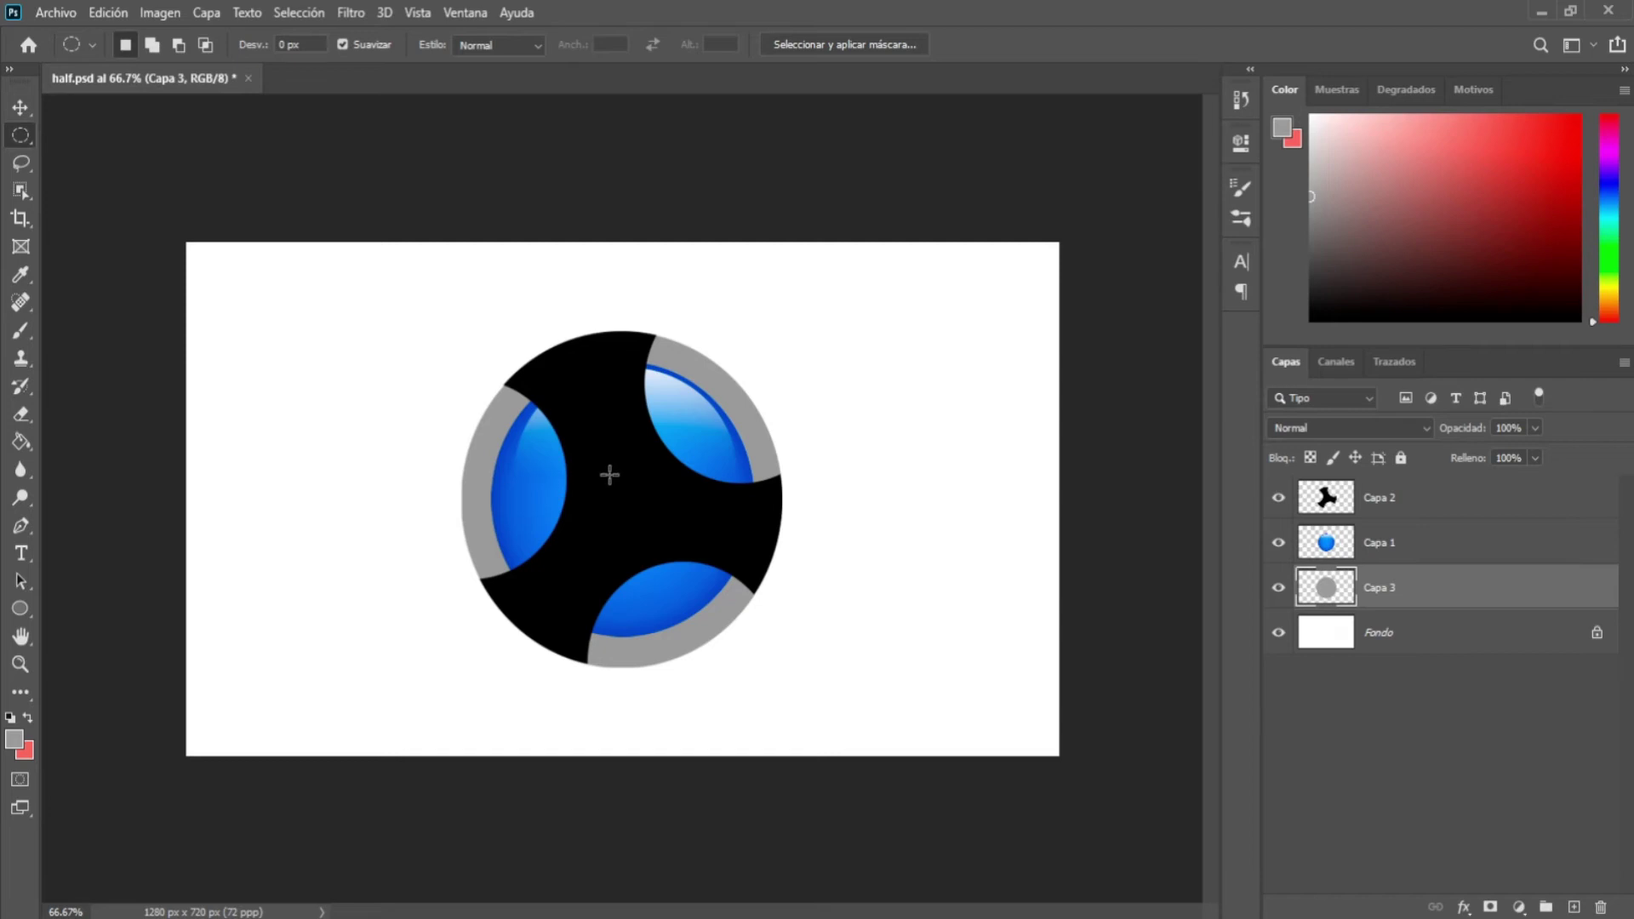
drag(624, 492, 791, 681)
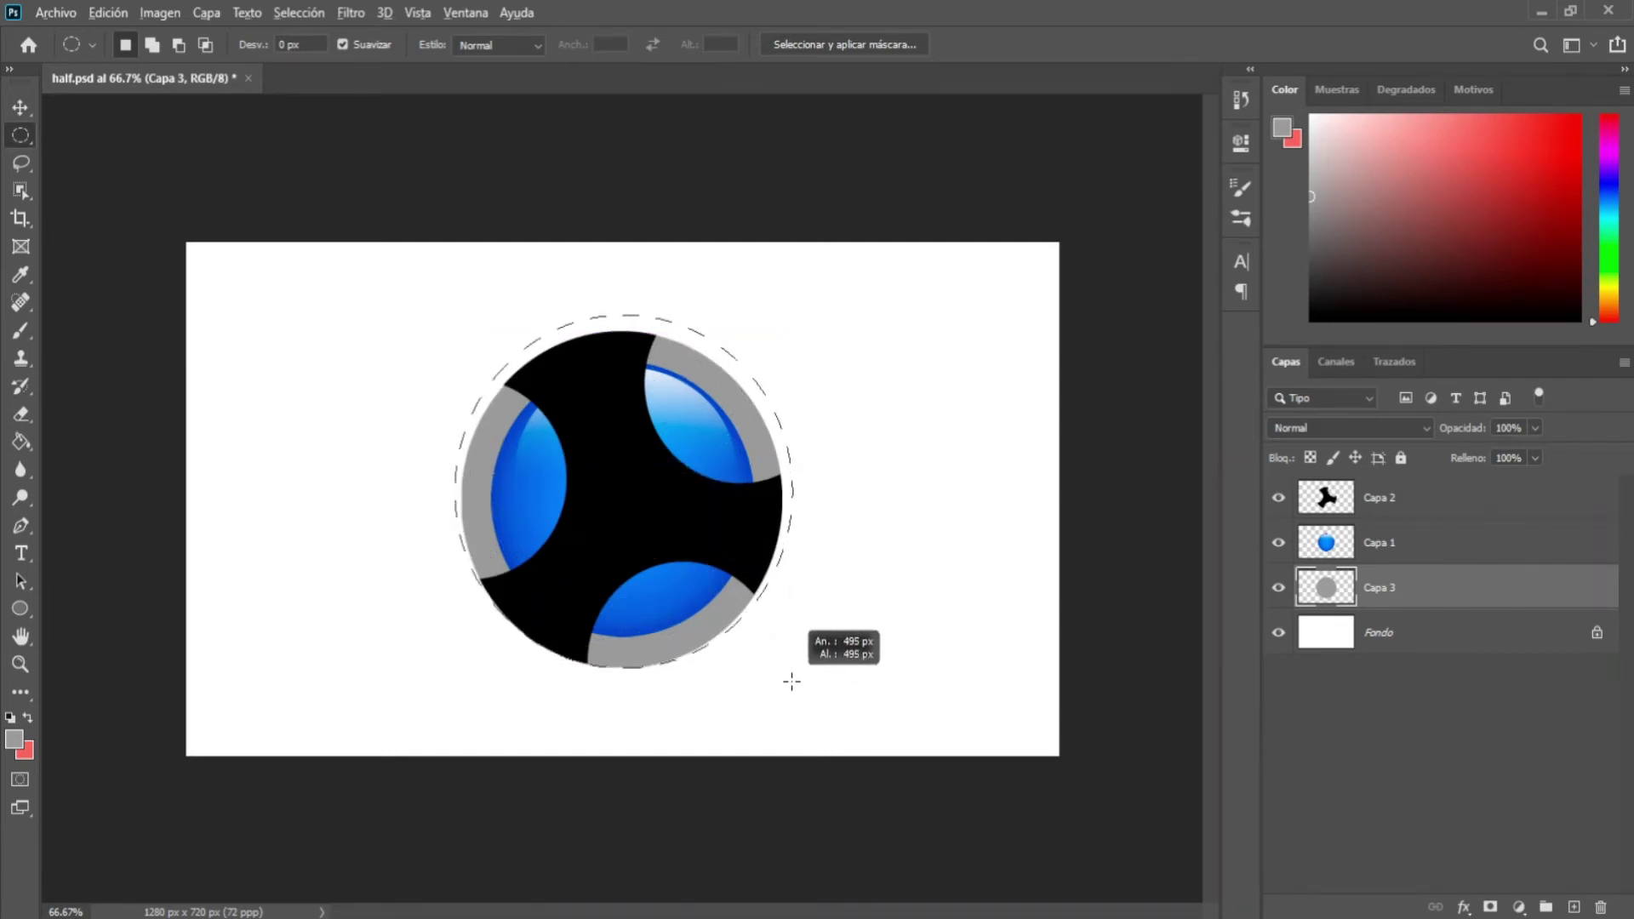
mouse_move(726, 521)
mouse_down()
mouse_move(881, 343)
mouse_move(908, 357)
mouse_up()
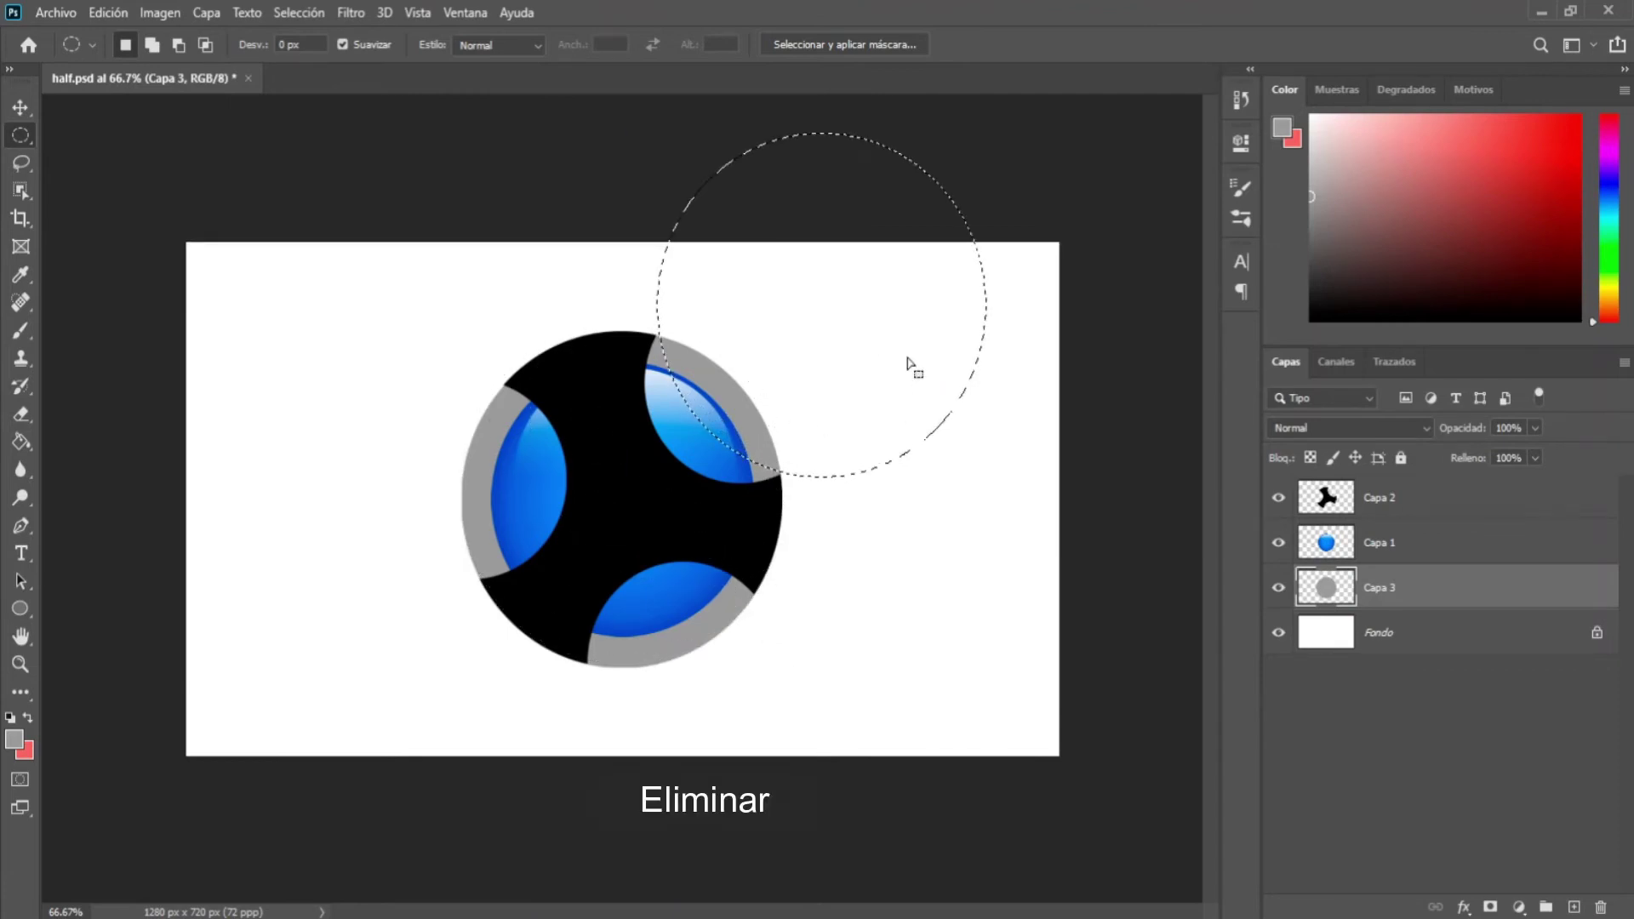
key(Delete)
- Delete the grey ring at the lower left and bottom, then clear the selection
mouse_move(808, 395)
mouse_down()
mouse_move(549, 521)
mouse_move(431, 535)
mouse_up()
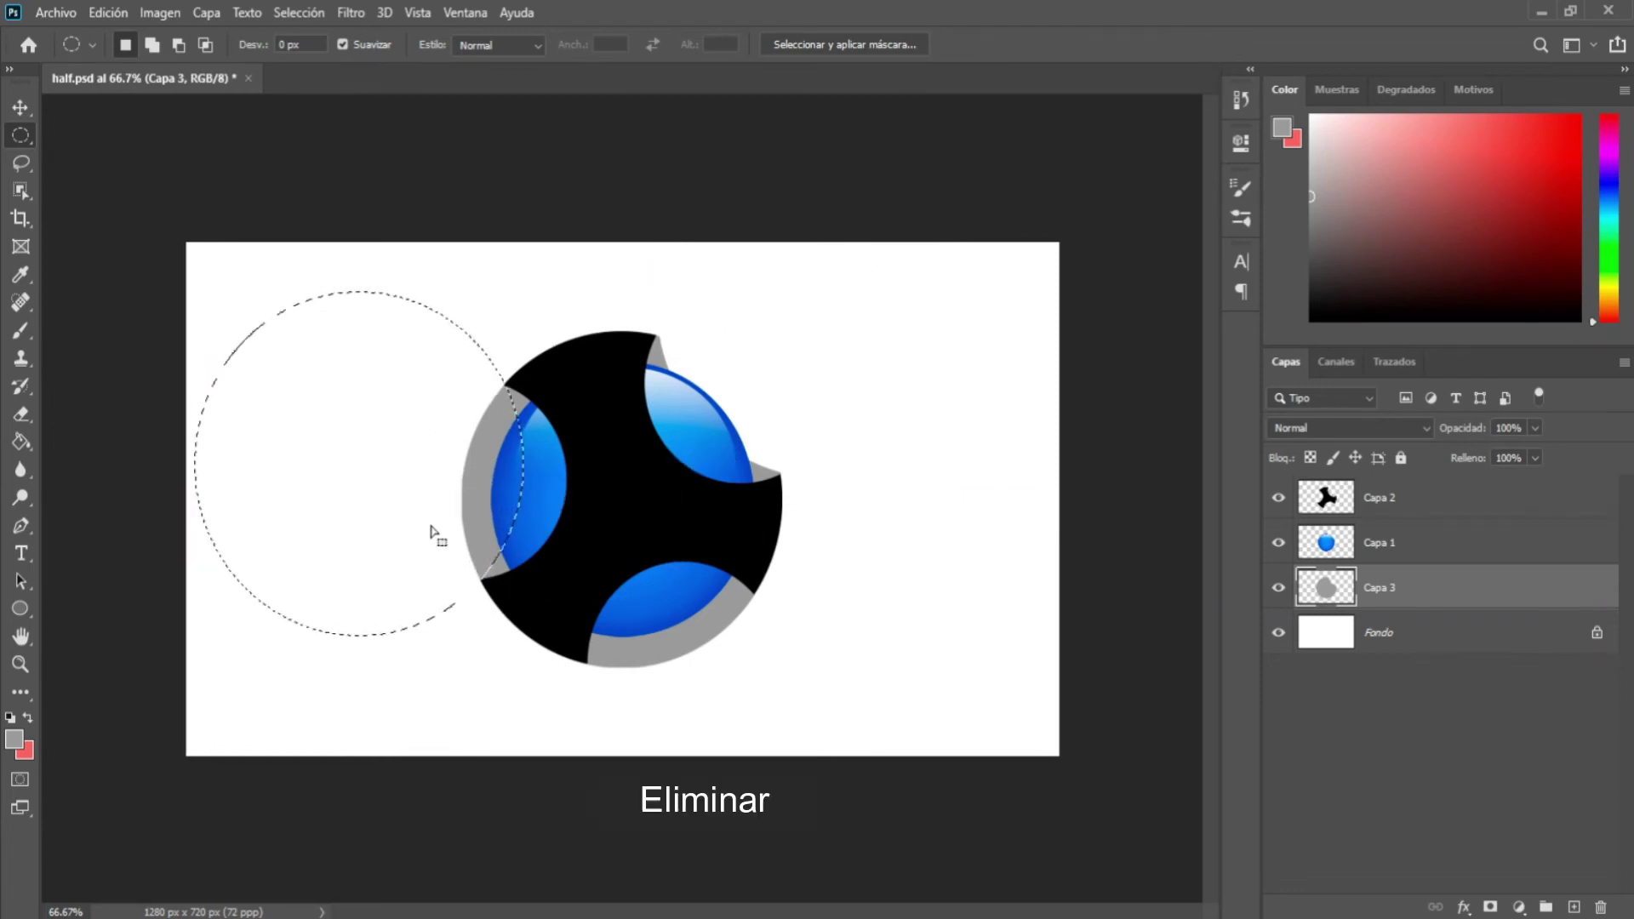
key(Delete)
mouse_move(433, 534)
mouse_down()
mouse_move(849, 746)
mouse_move(817, 783)
mouse_up()
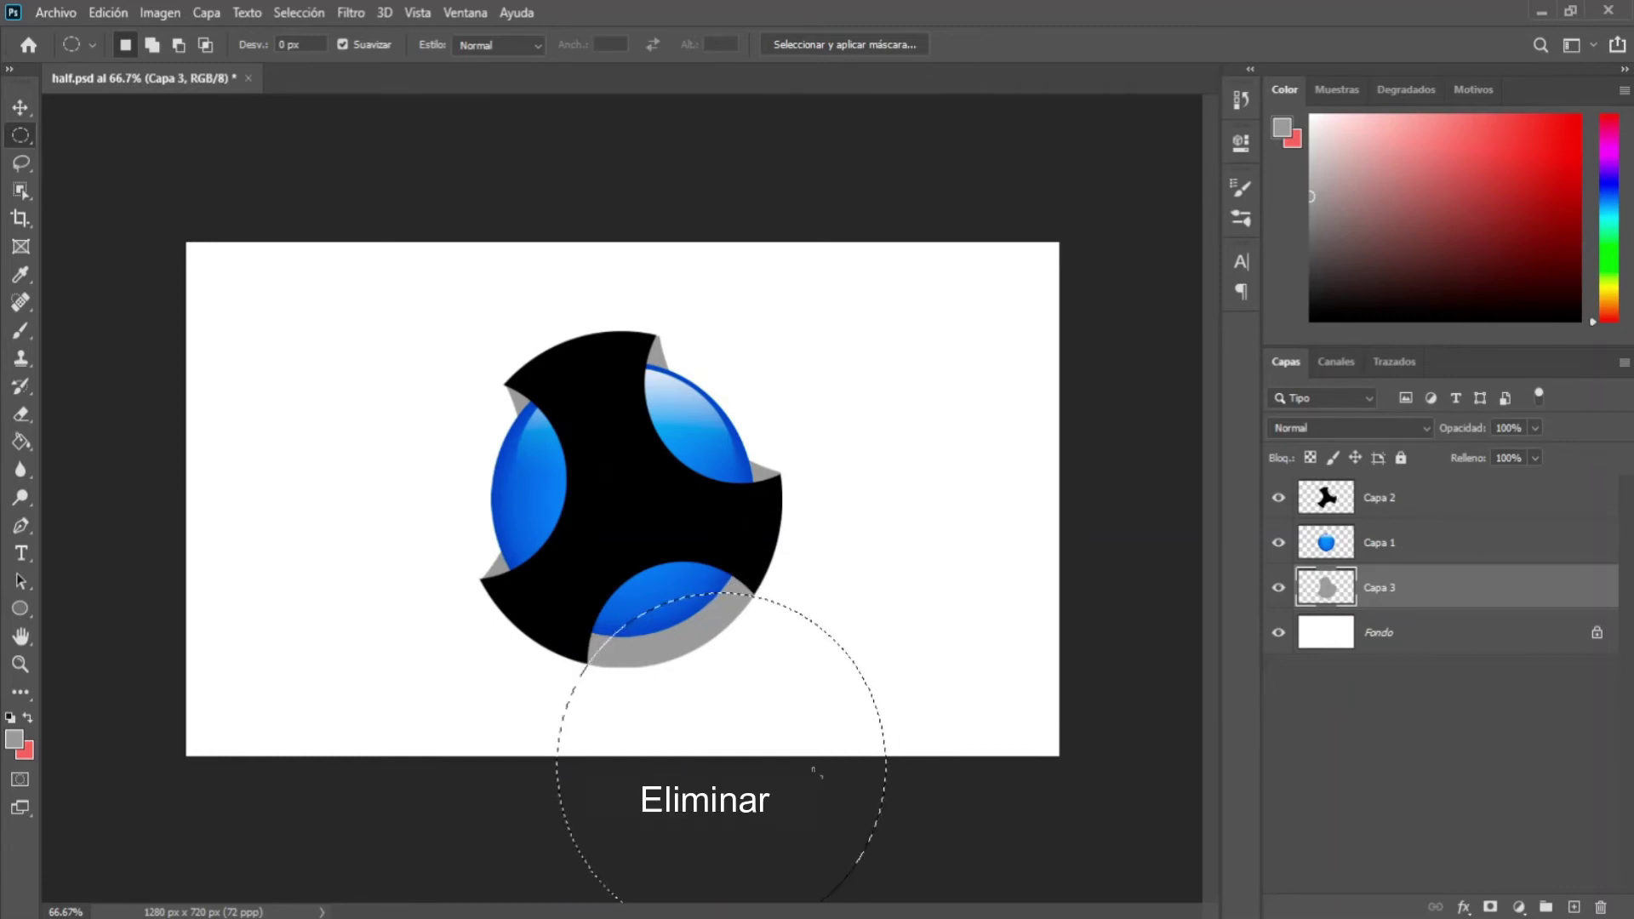
key(Delete)
click(298, 12)
click(326, 55)
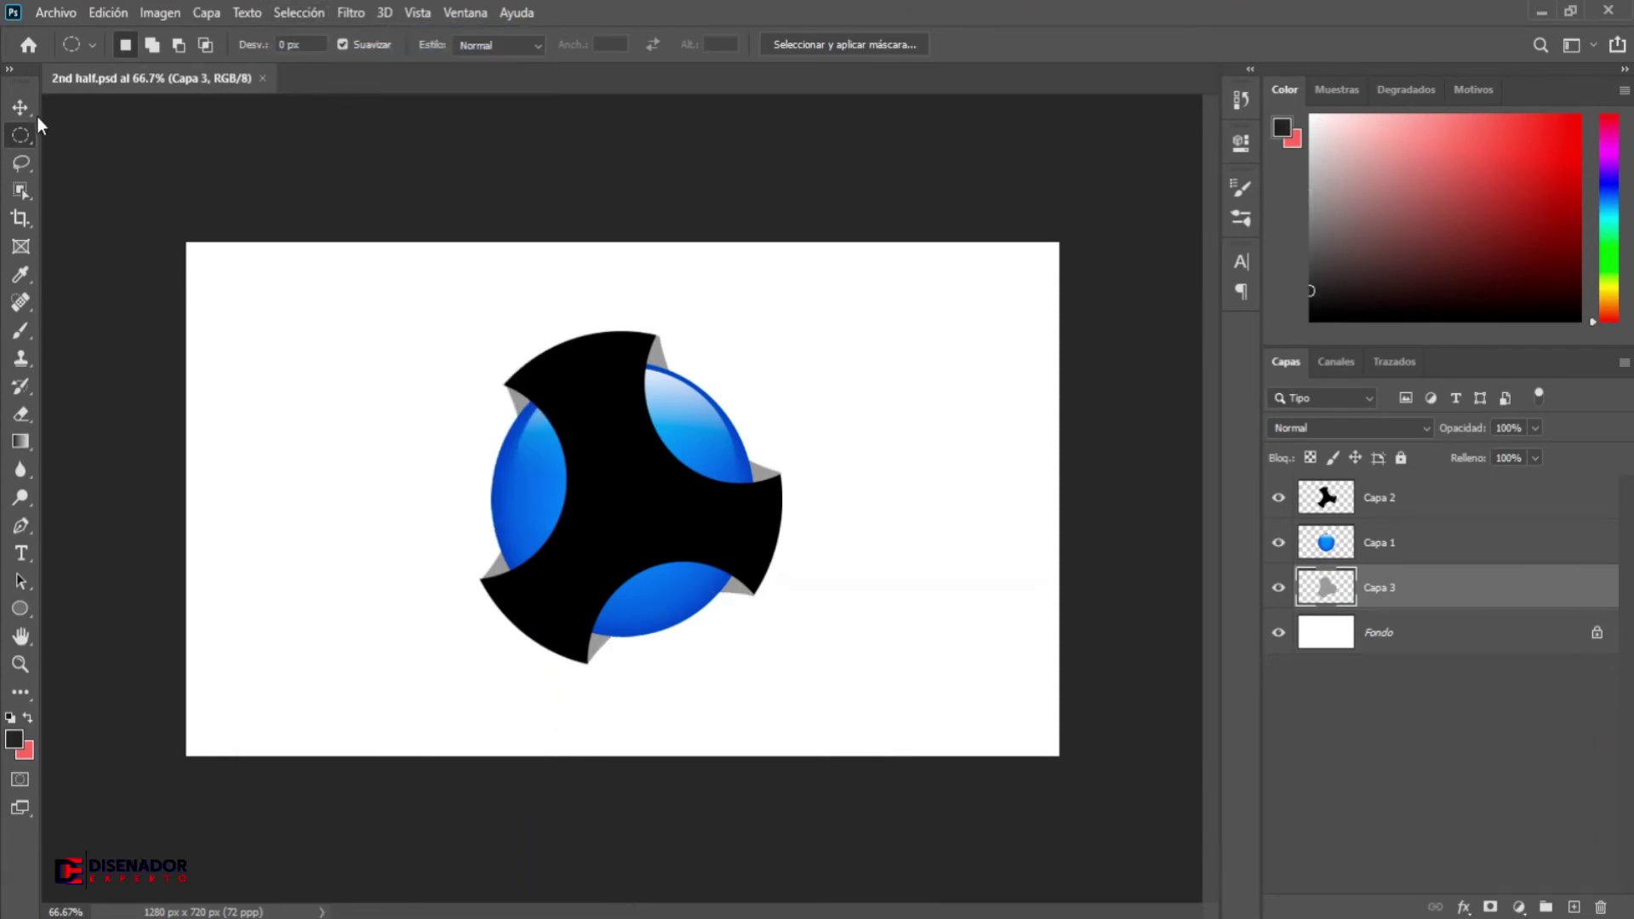
click(20, 107)
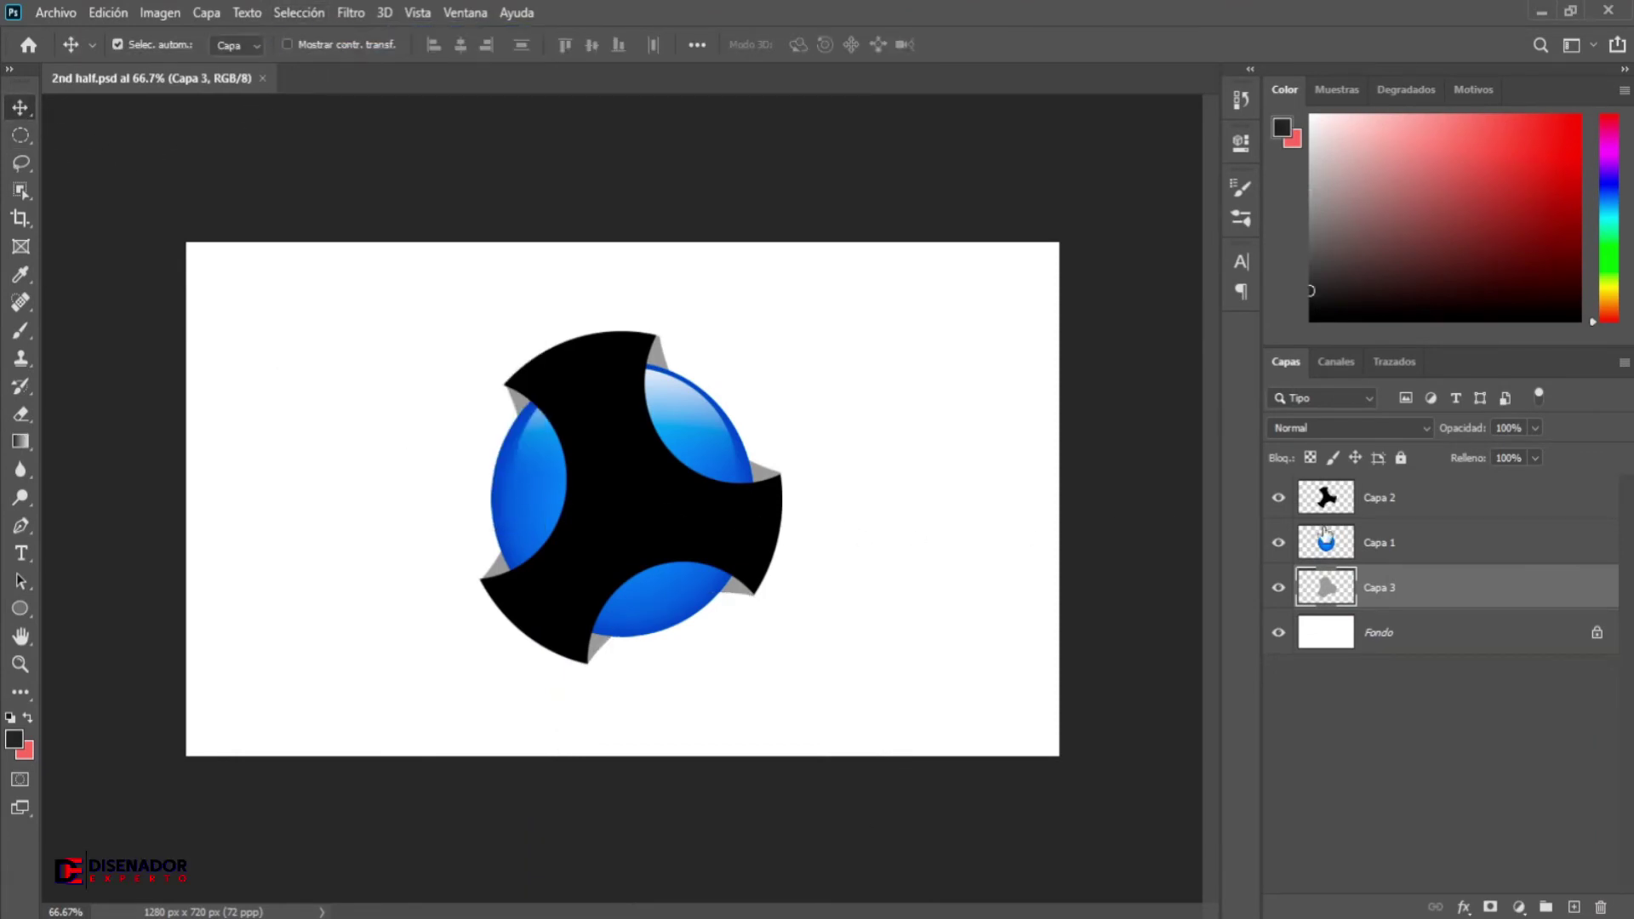
- Add a Gradient Overlay (Superposición de degradado) style to Capa 2's three-armed shape
click(1481, 505)
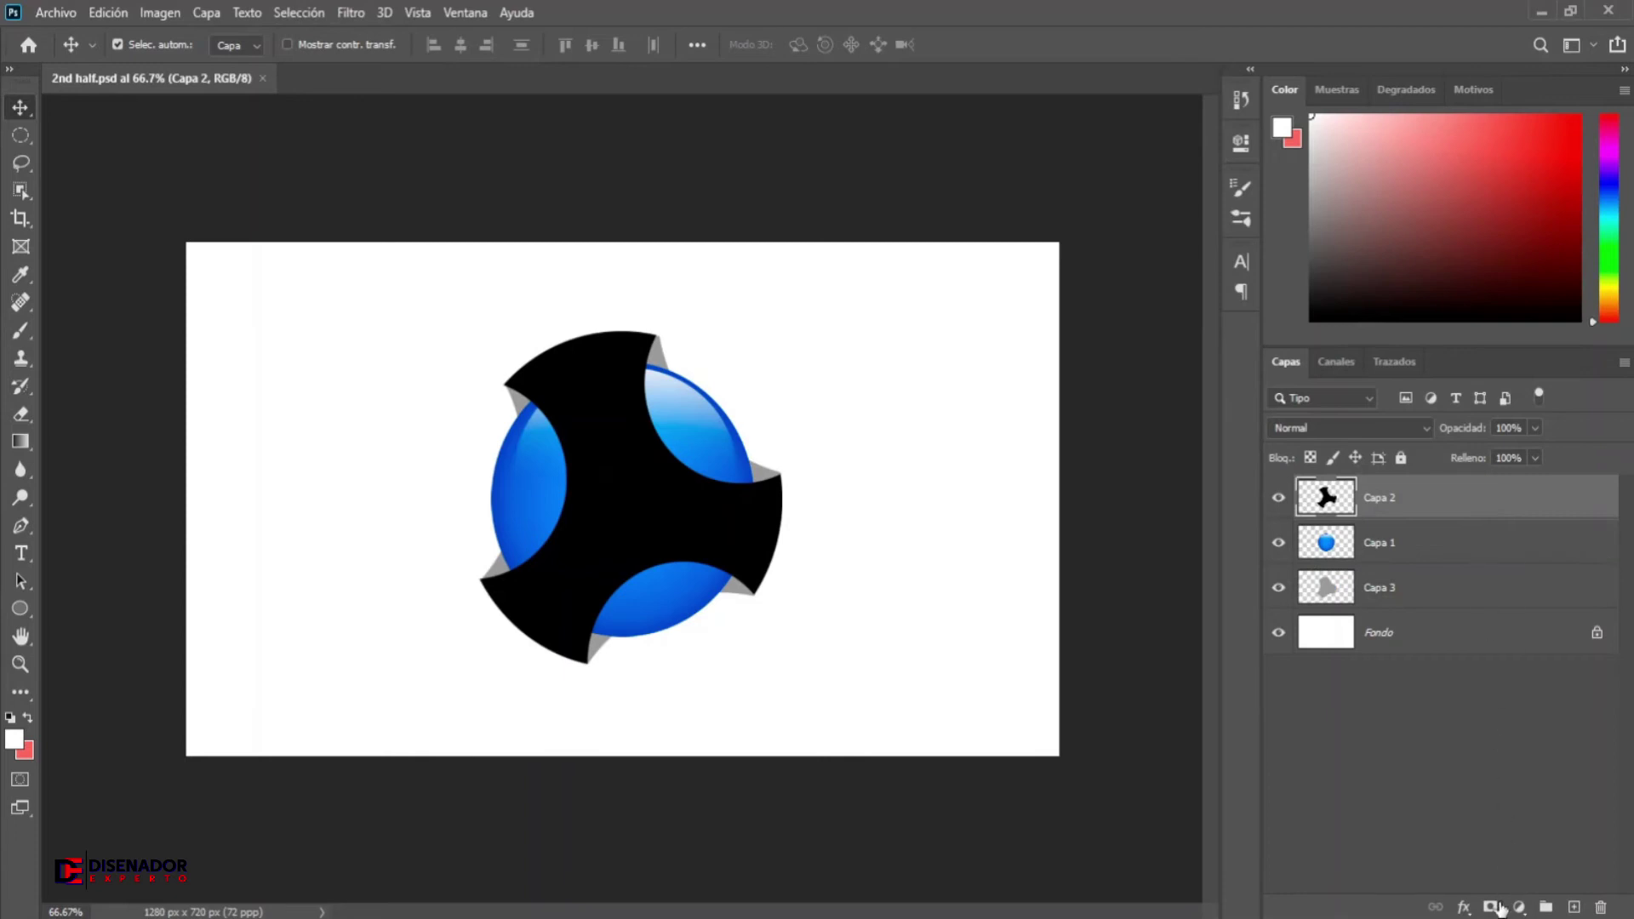
click(1464, 907)
click(1484, 706)
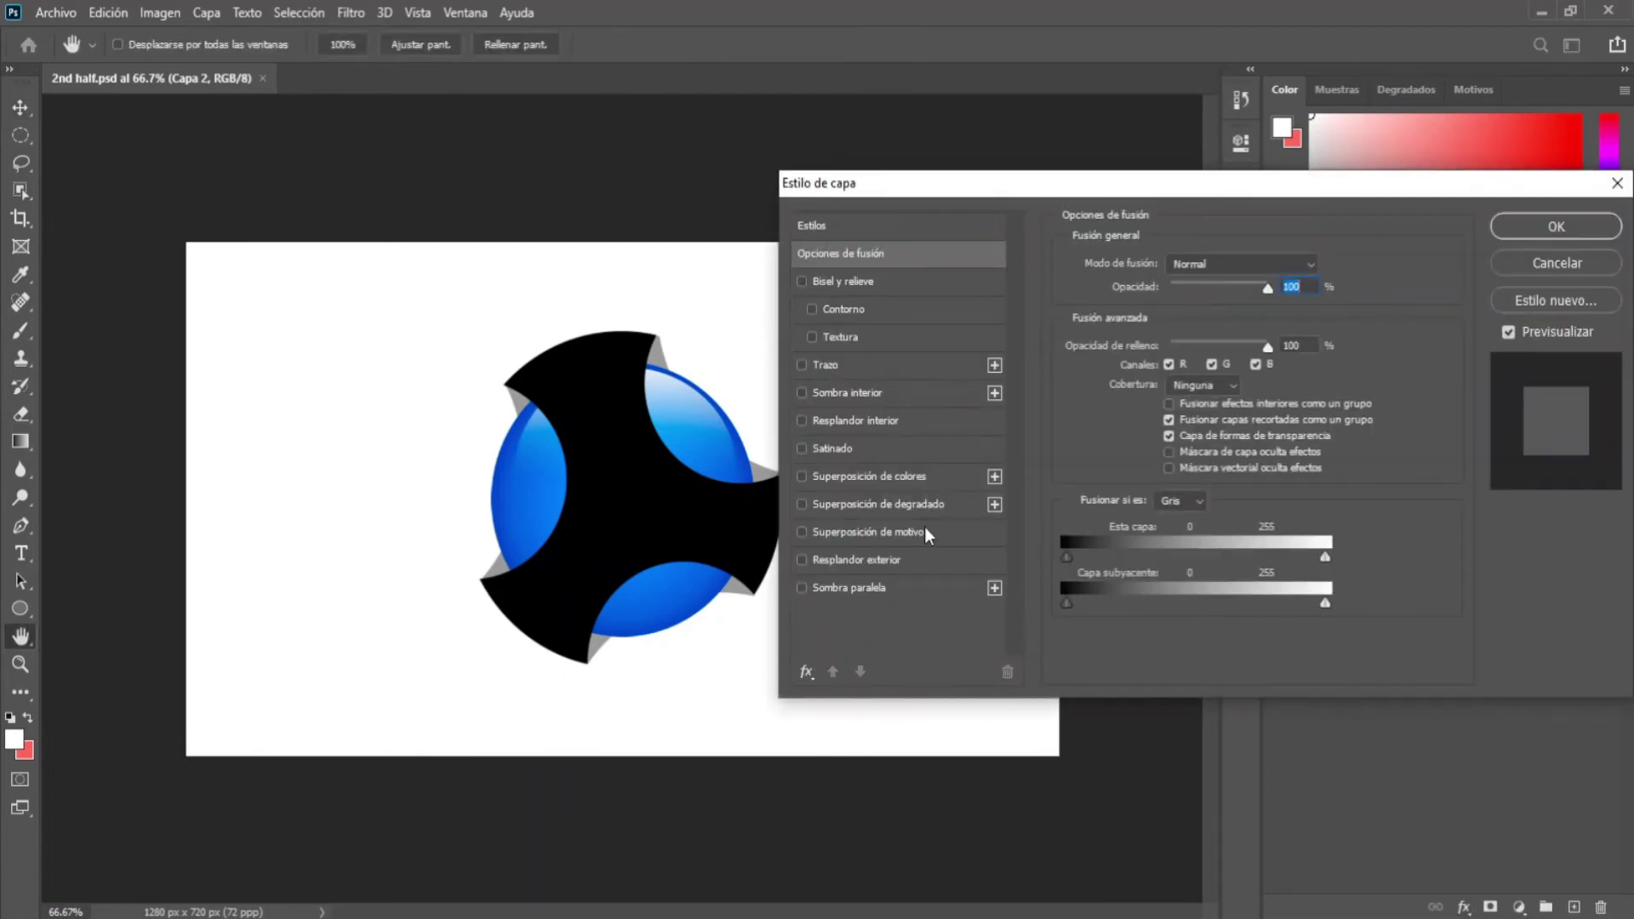
click(916, 505)
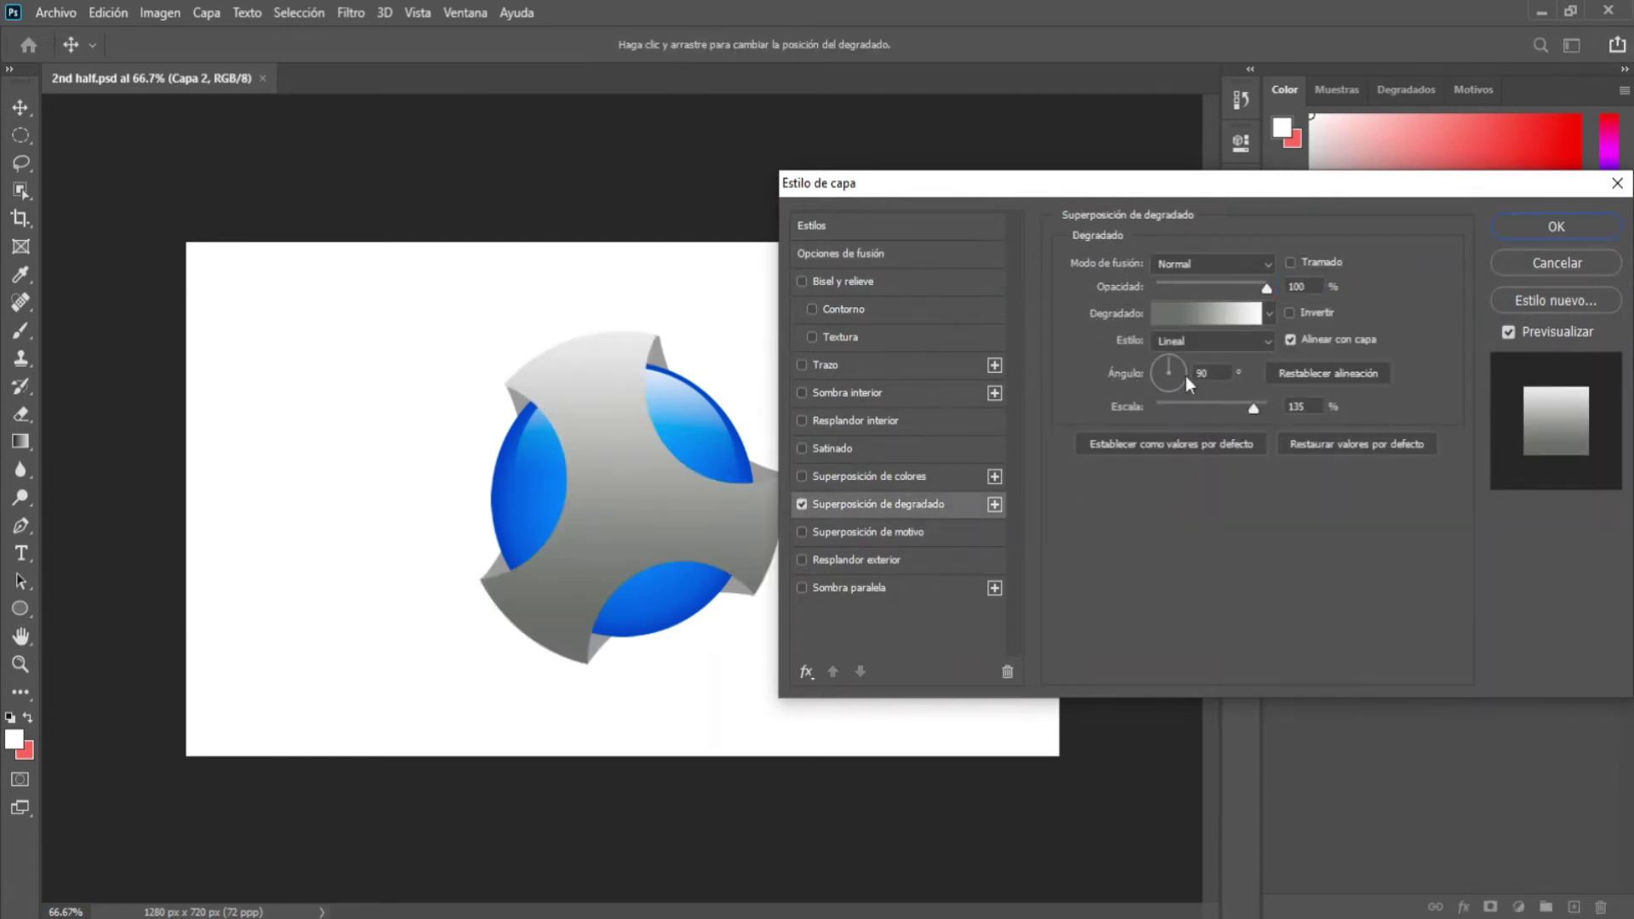
- Edit the gradient to black and white, adding a black 000000 stop near 24%
click(1192, 314)
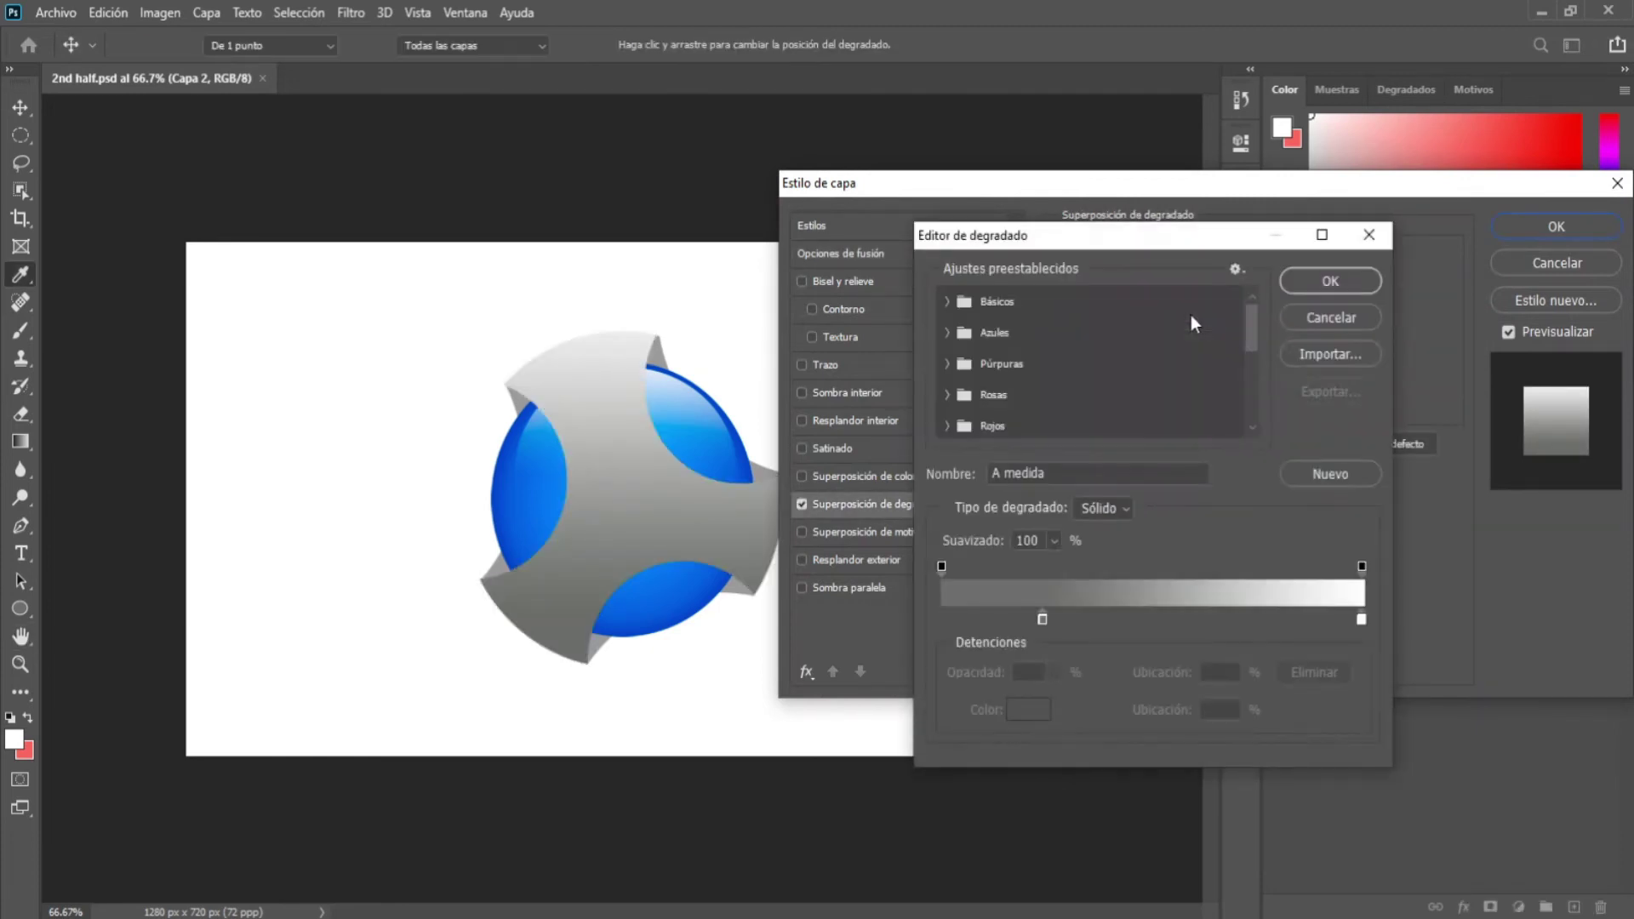
click(1042, 616)
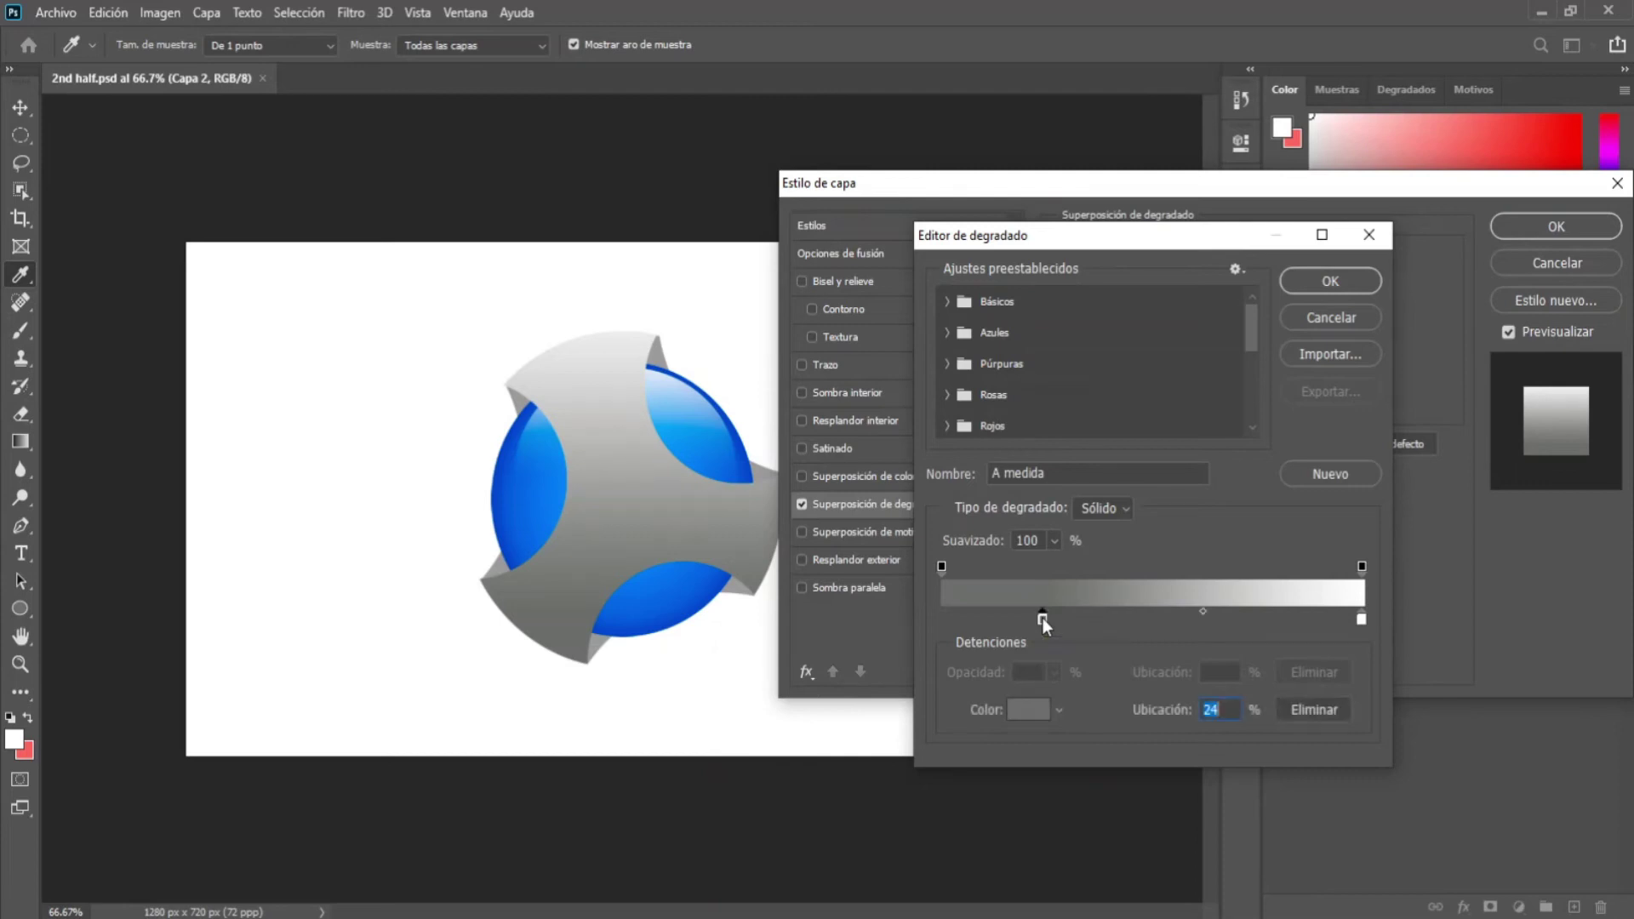
click(1032, 710)
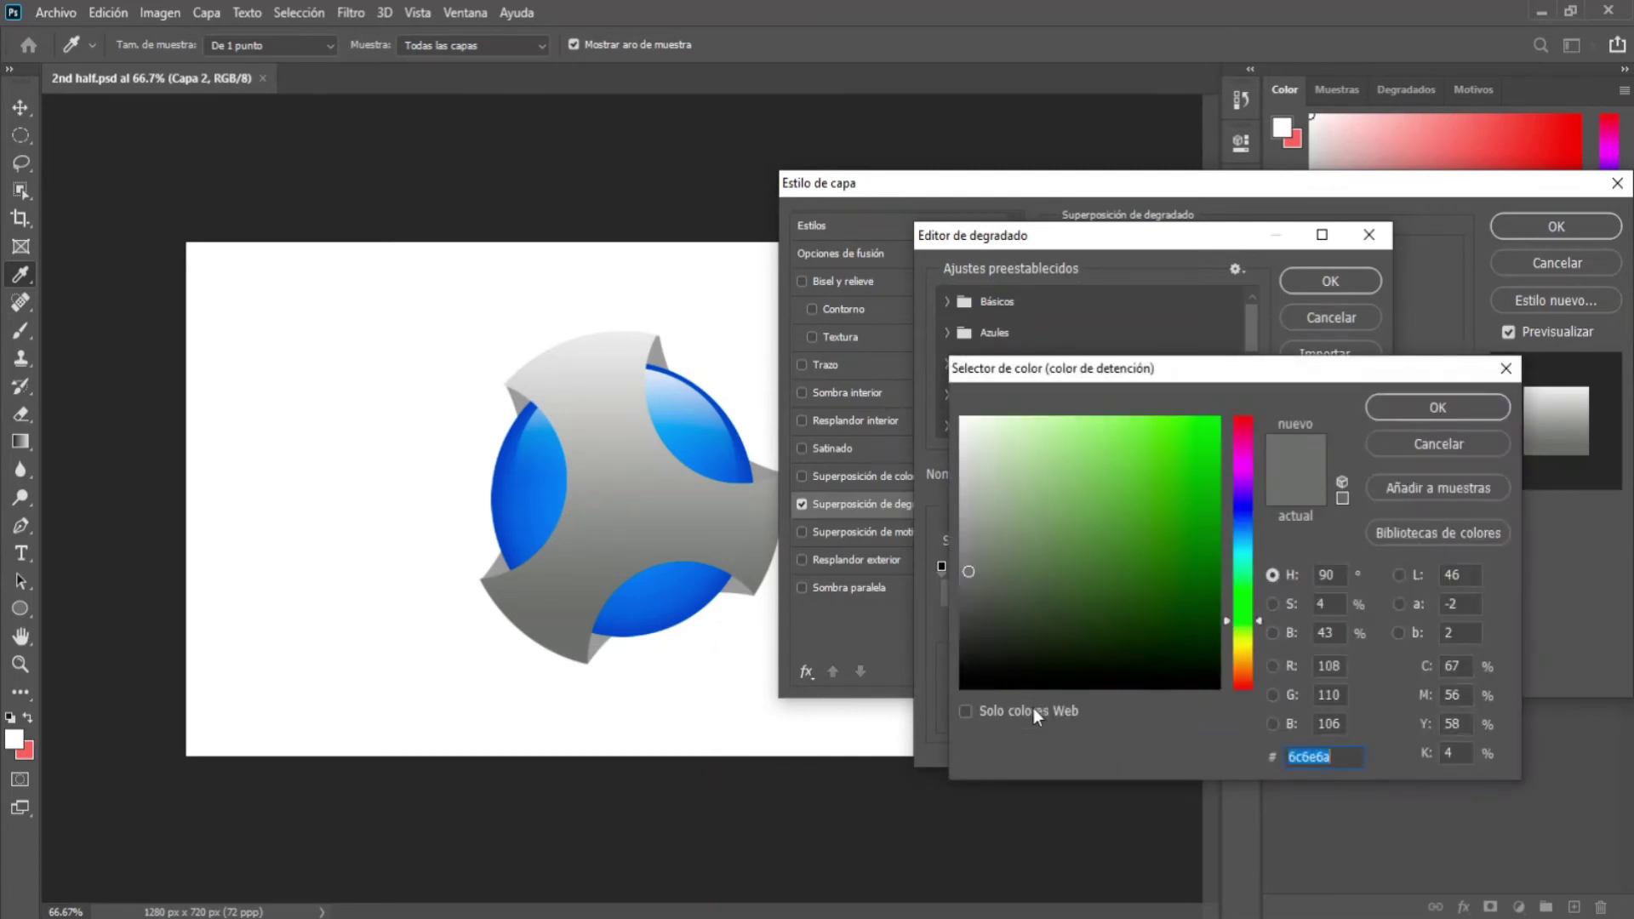
text(000000)
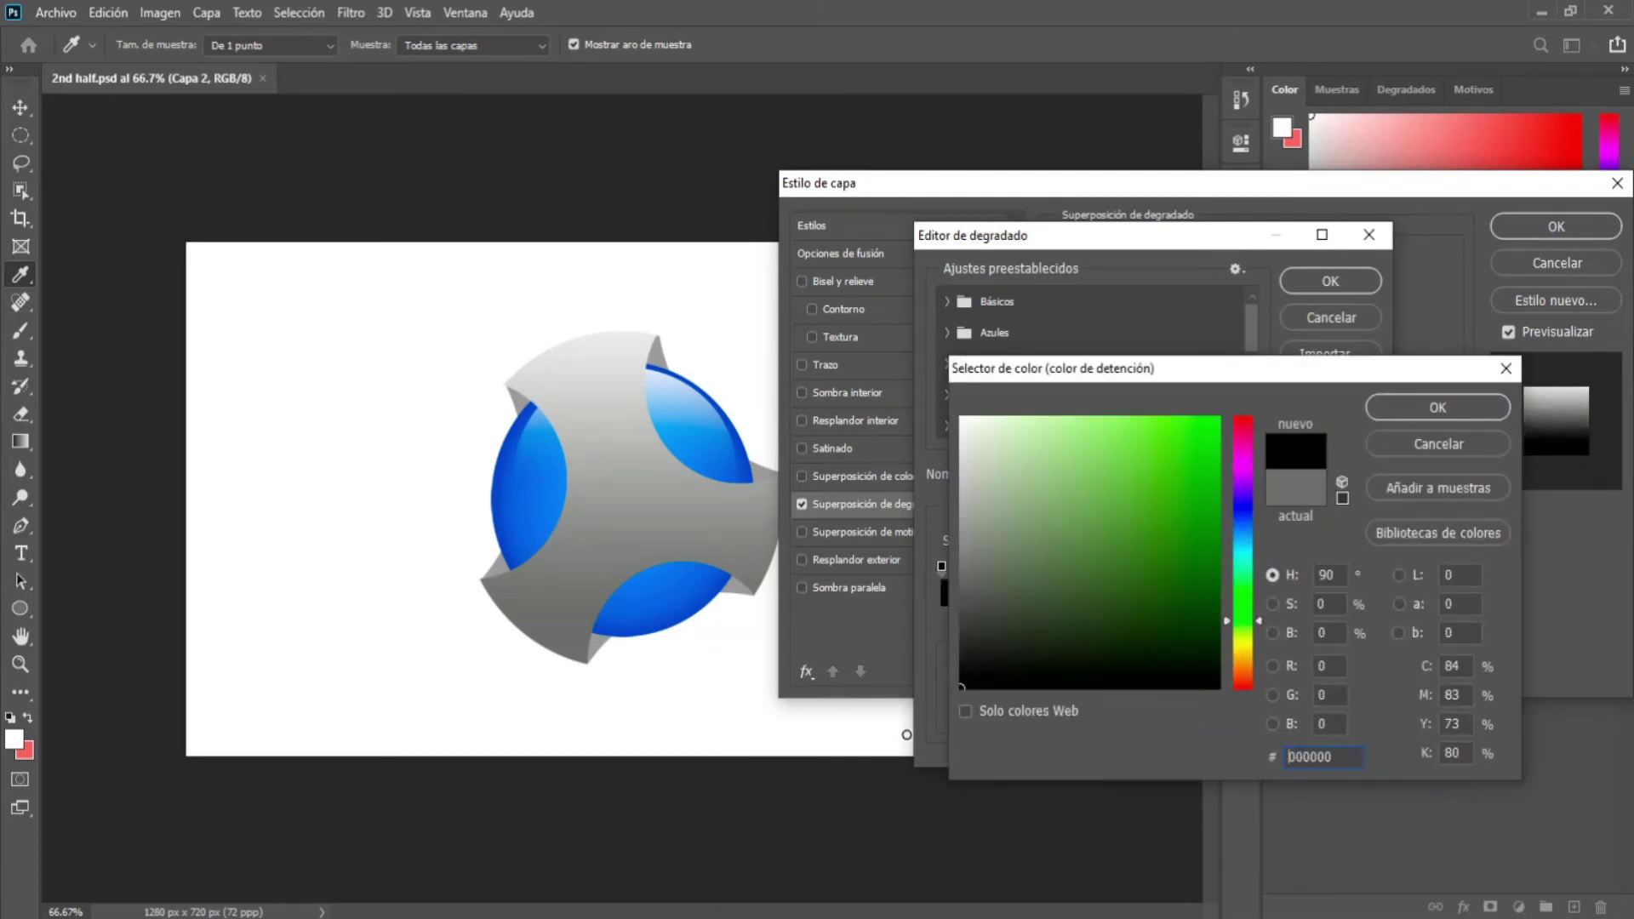
click(1415, 408)
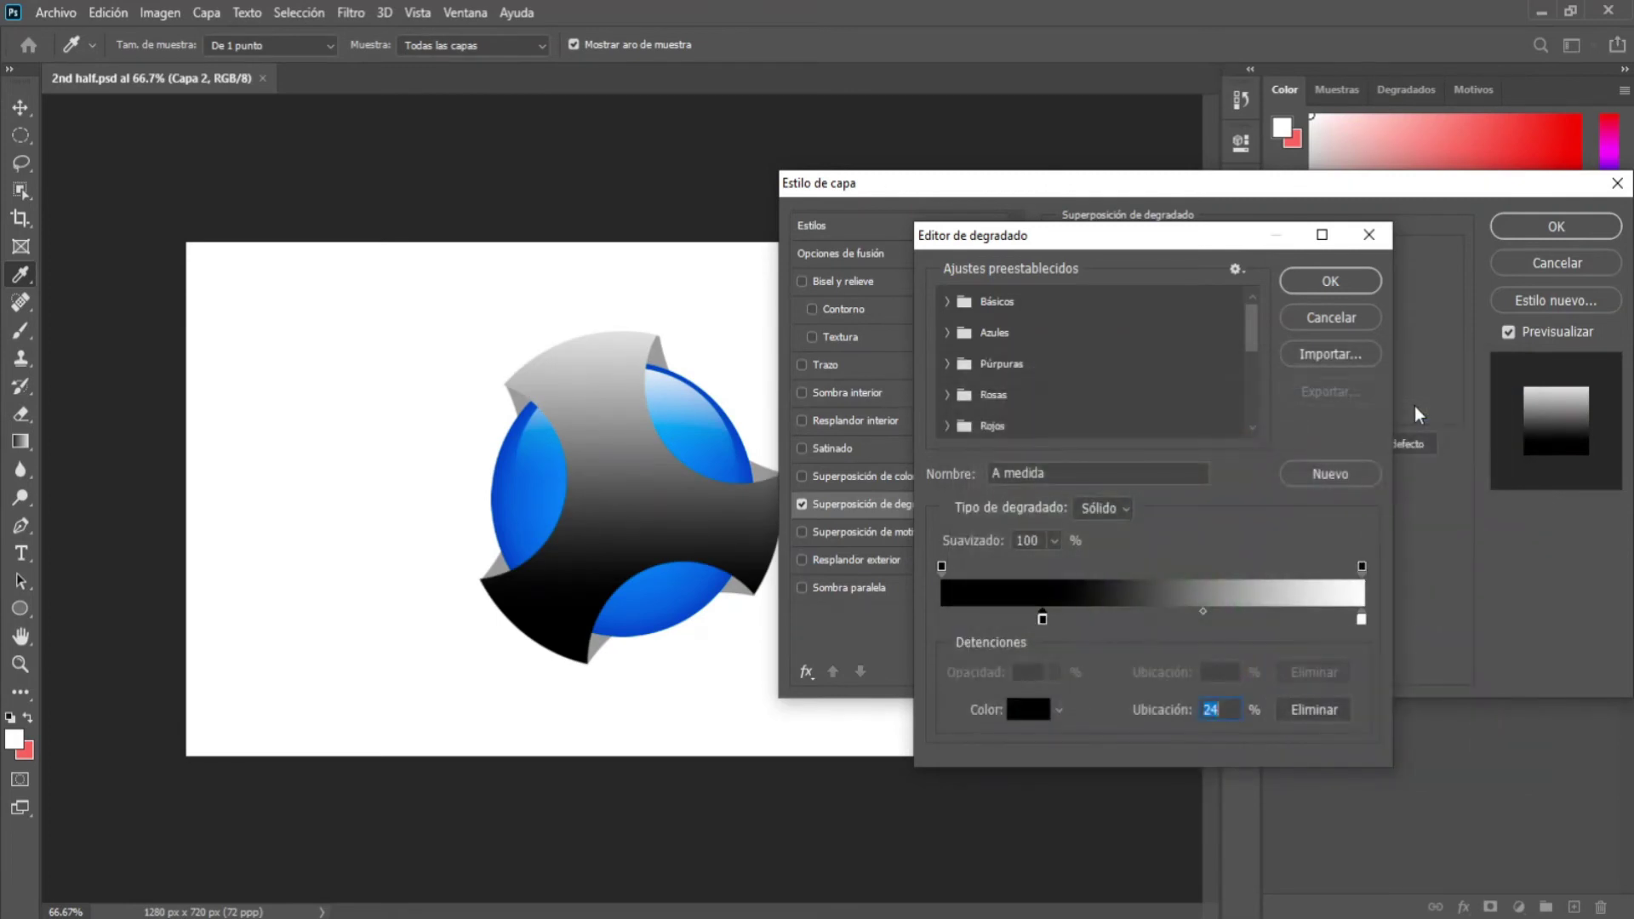
click(1203, 611)
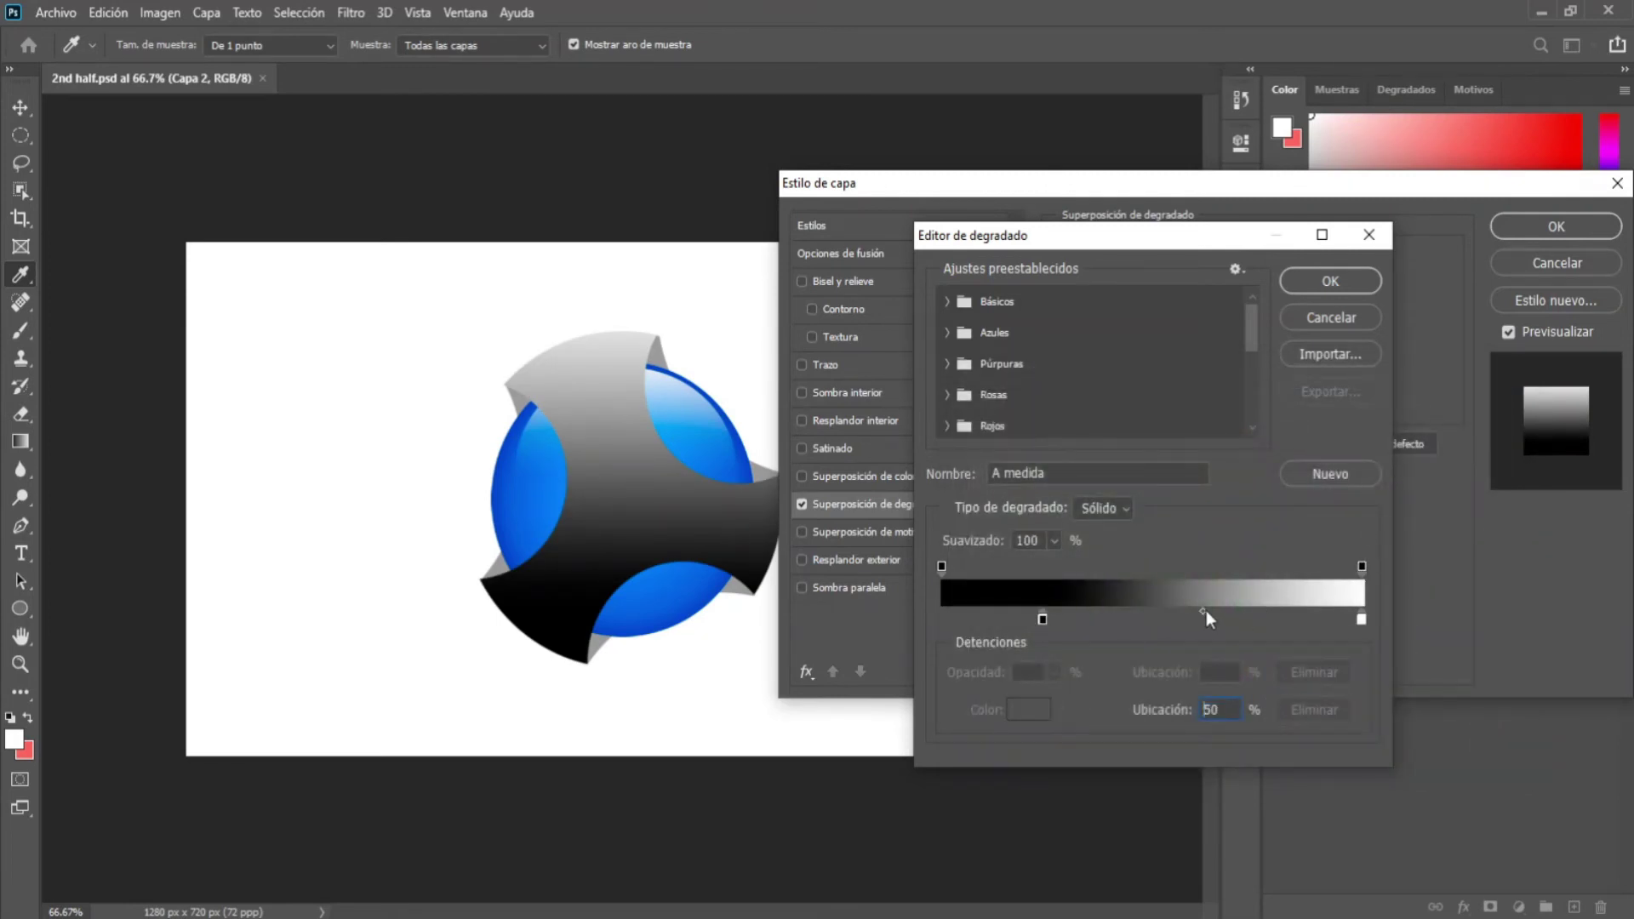
drag(1214, 611, 1215, 611)
drag(1041, 619, 1058, 621)
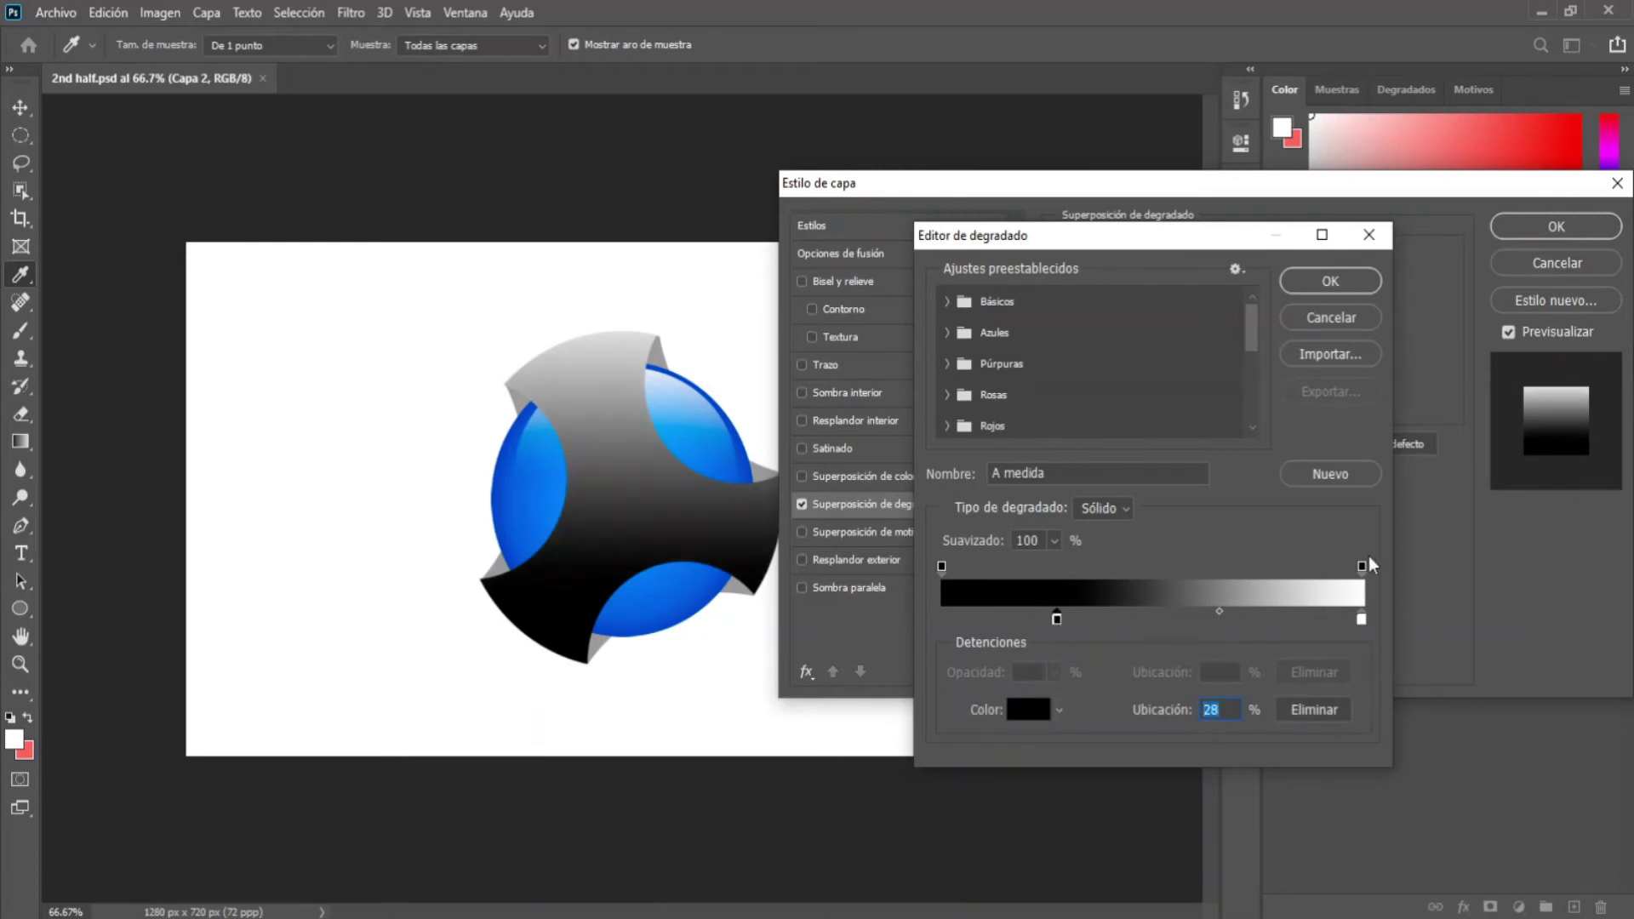
click(1362, 285)
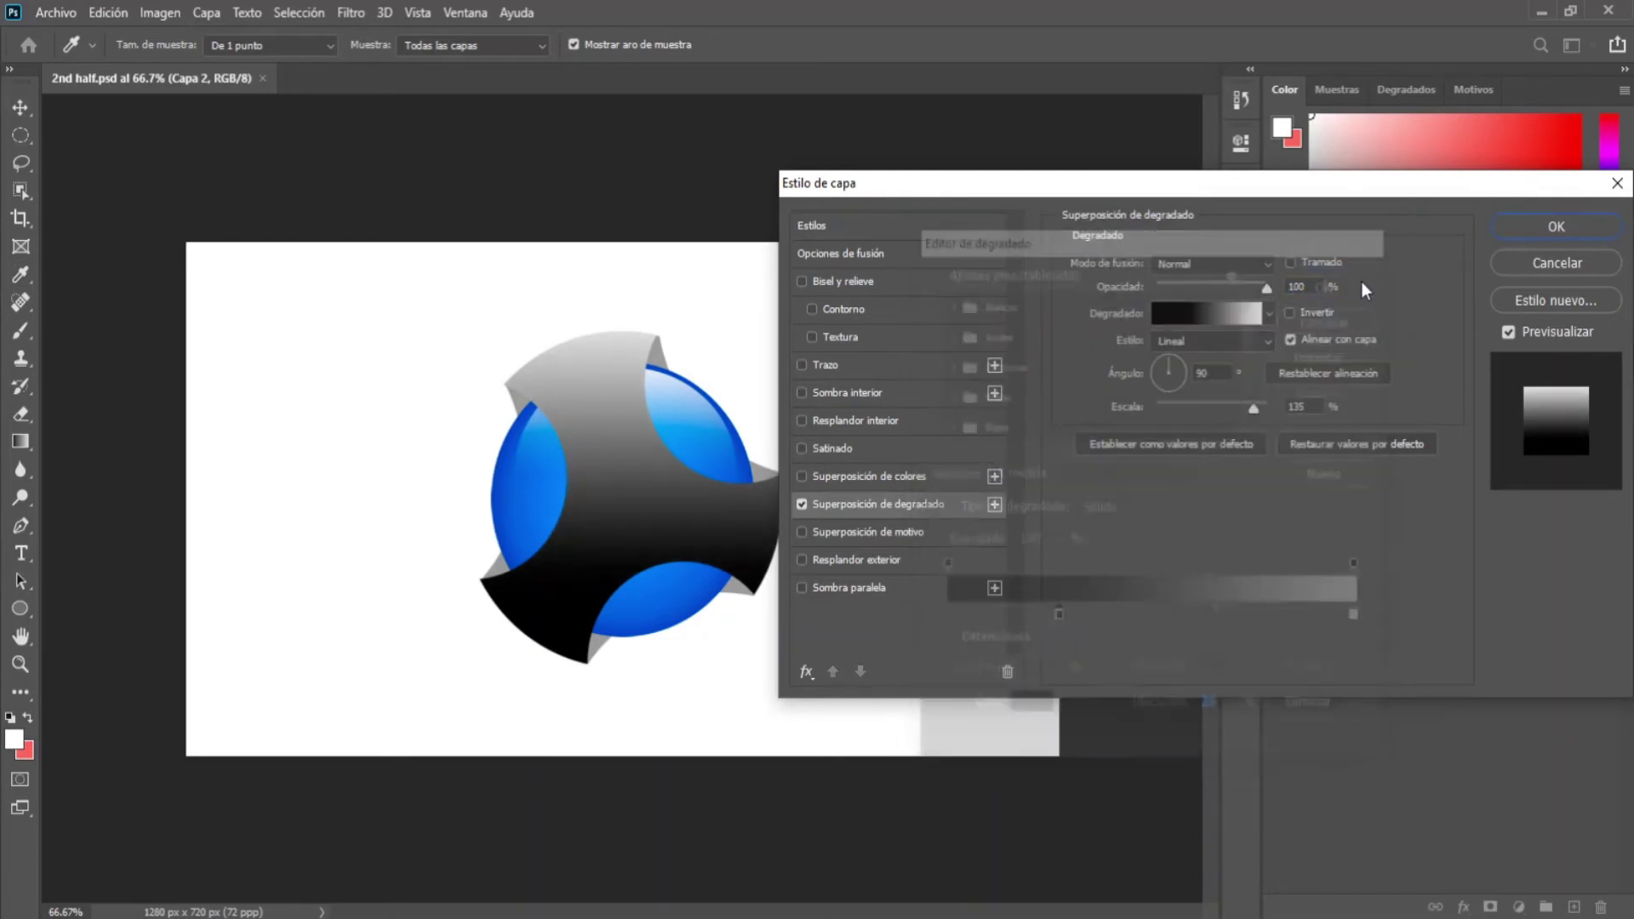
- Make the gradient Radial and inverted, adjust its scale, move the black stop to 19%
click(1204, 366)
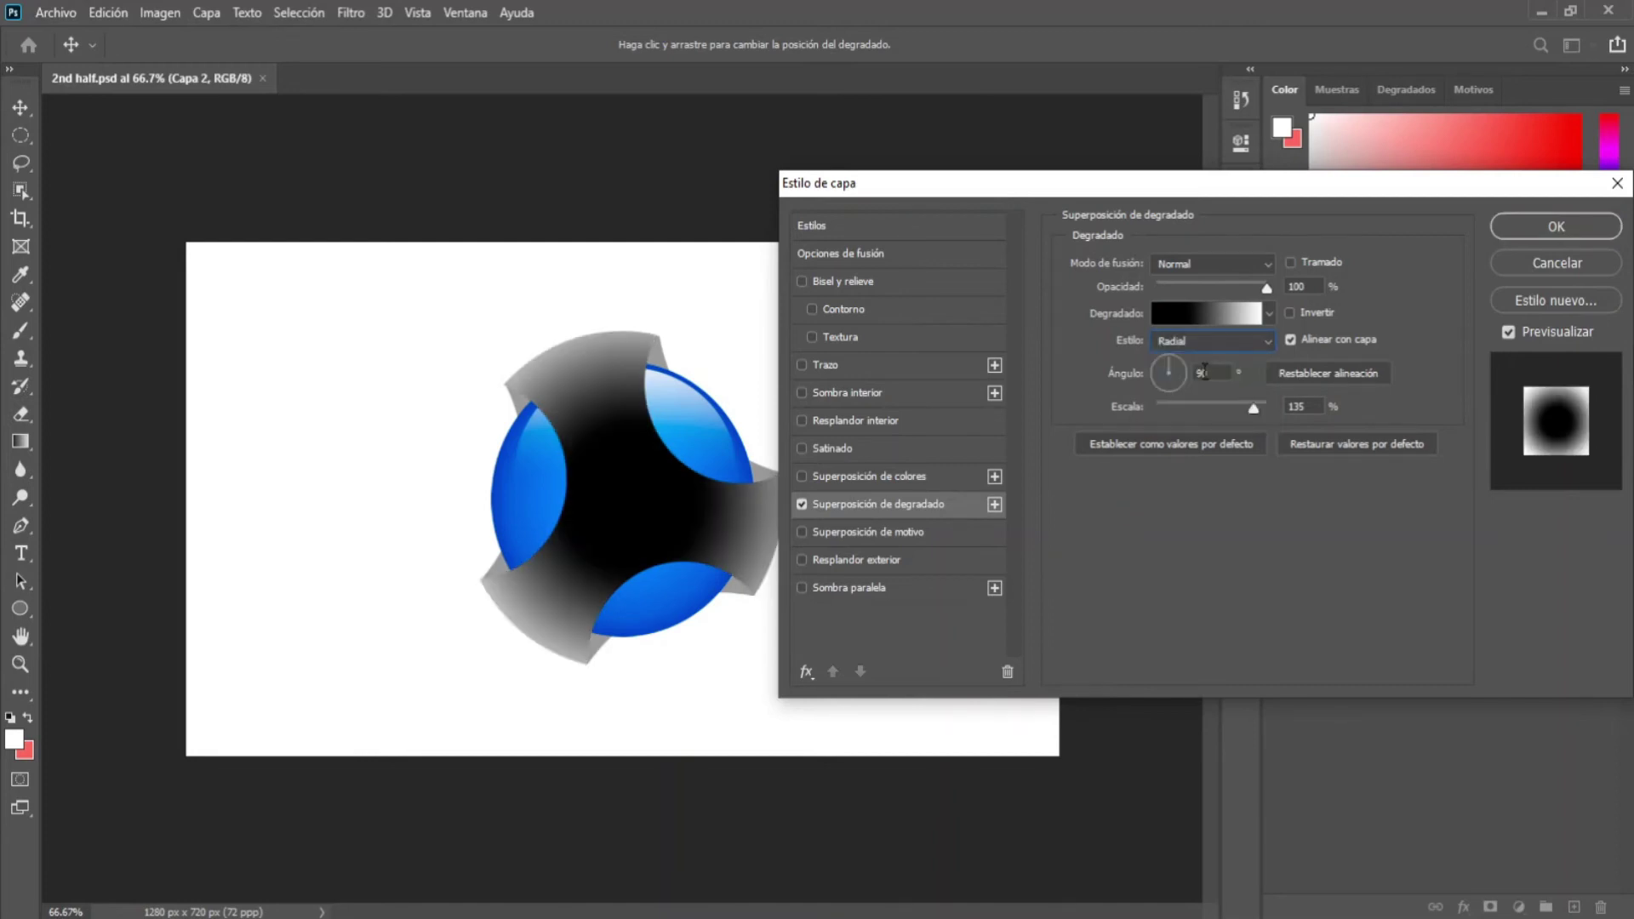
click(1290, 313)
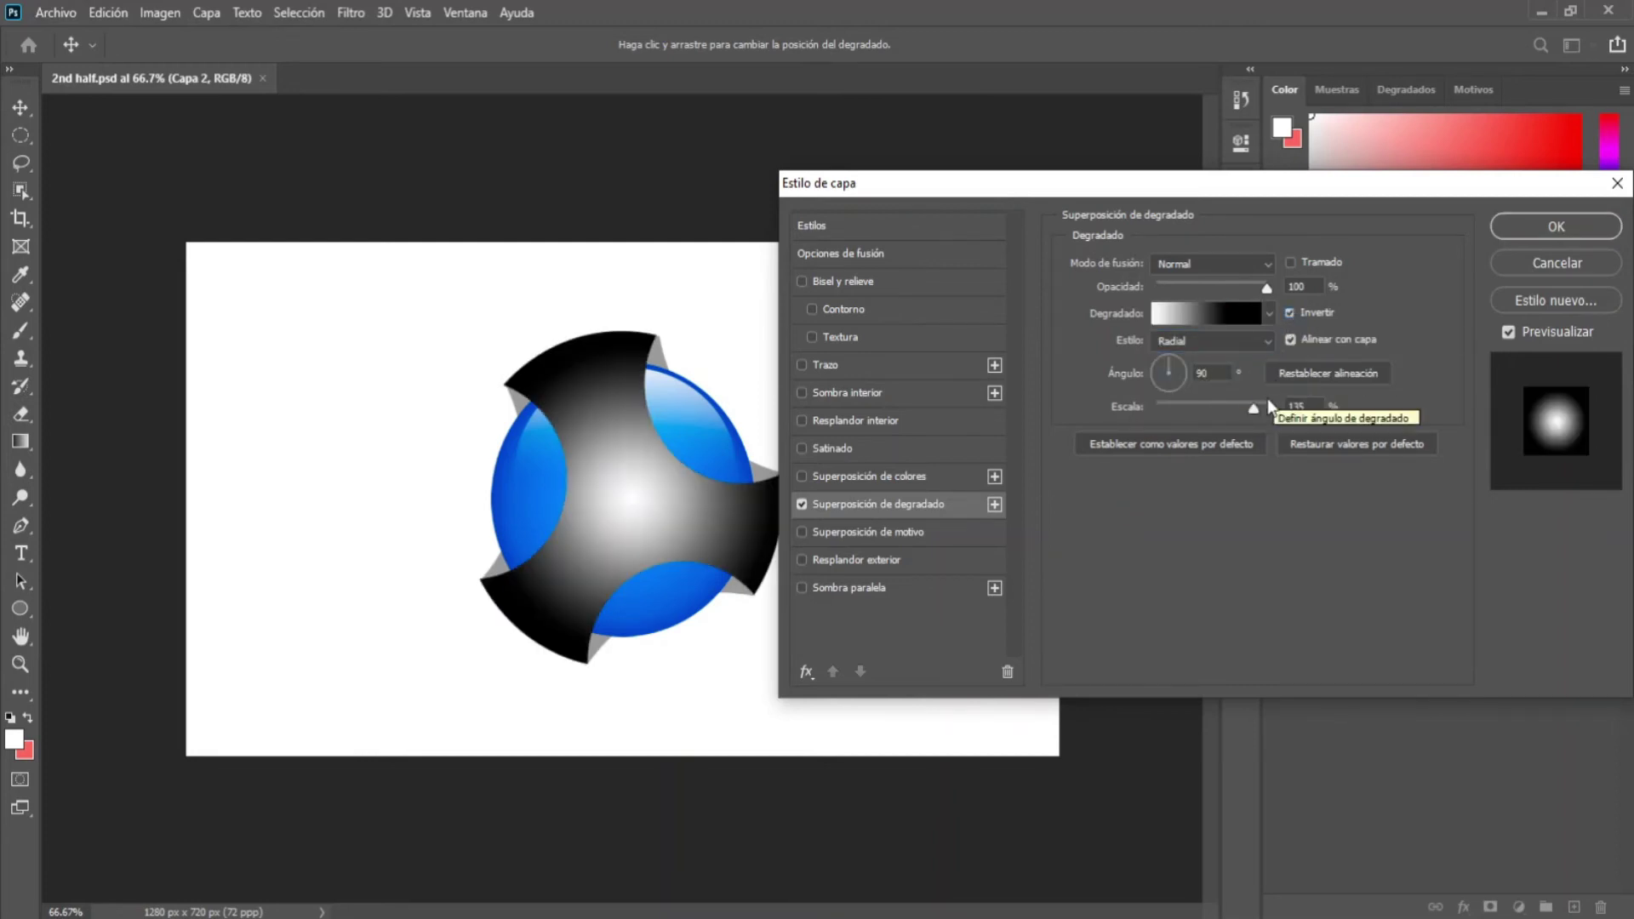
drag(1255, 410, 1260, 414)
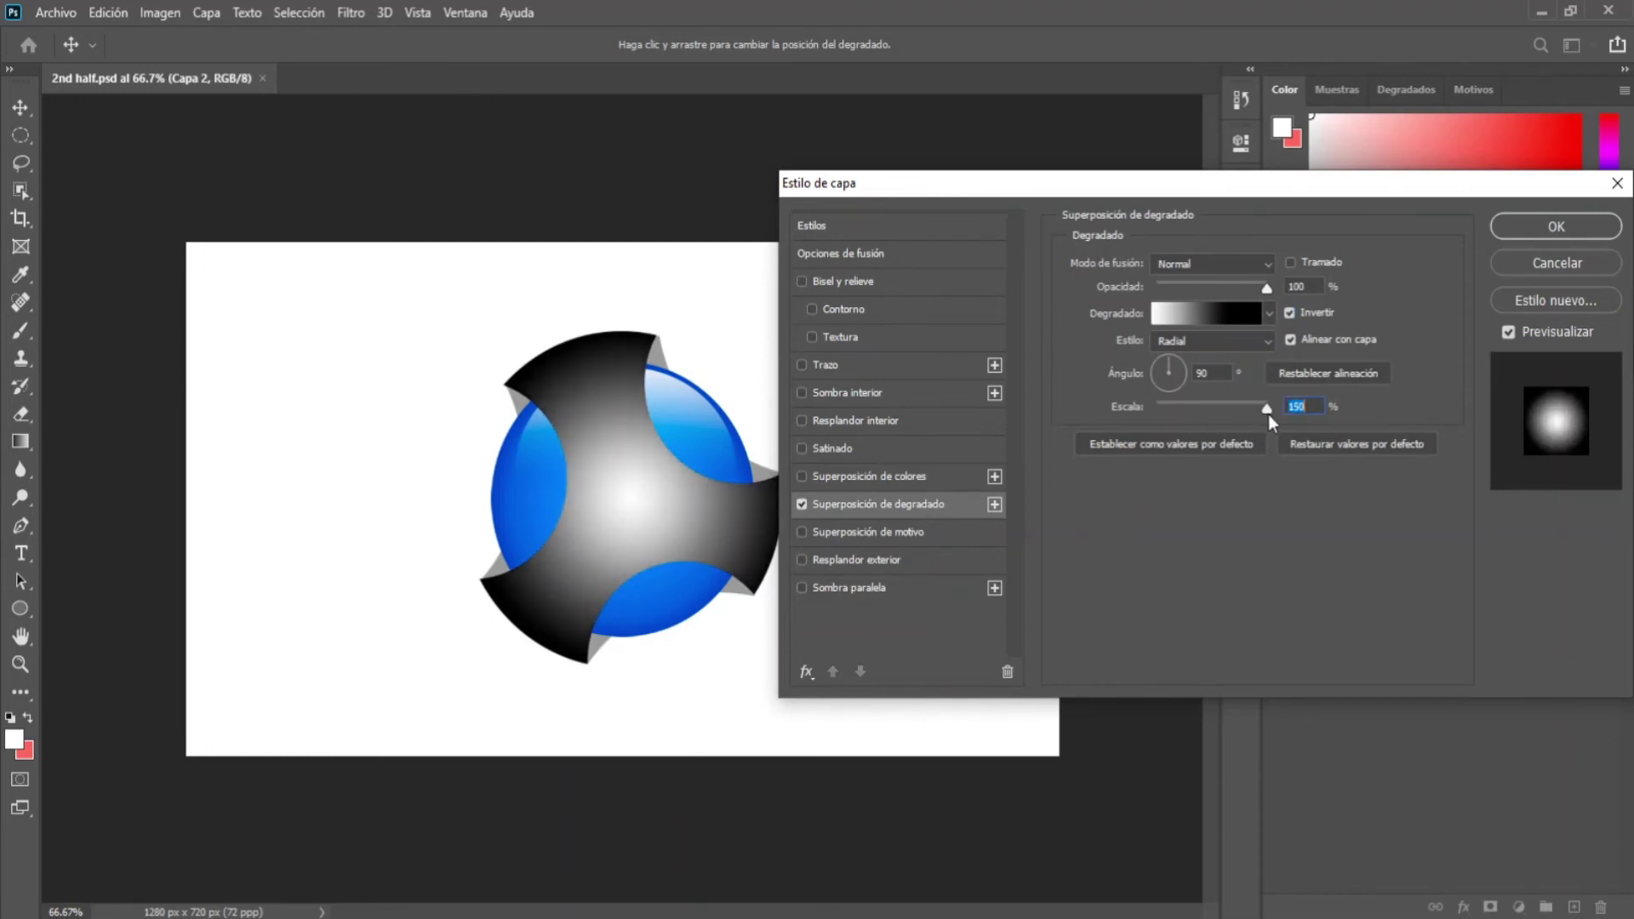
click(1242, 312)
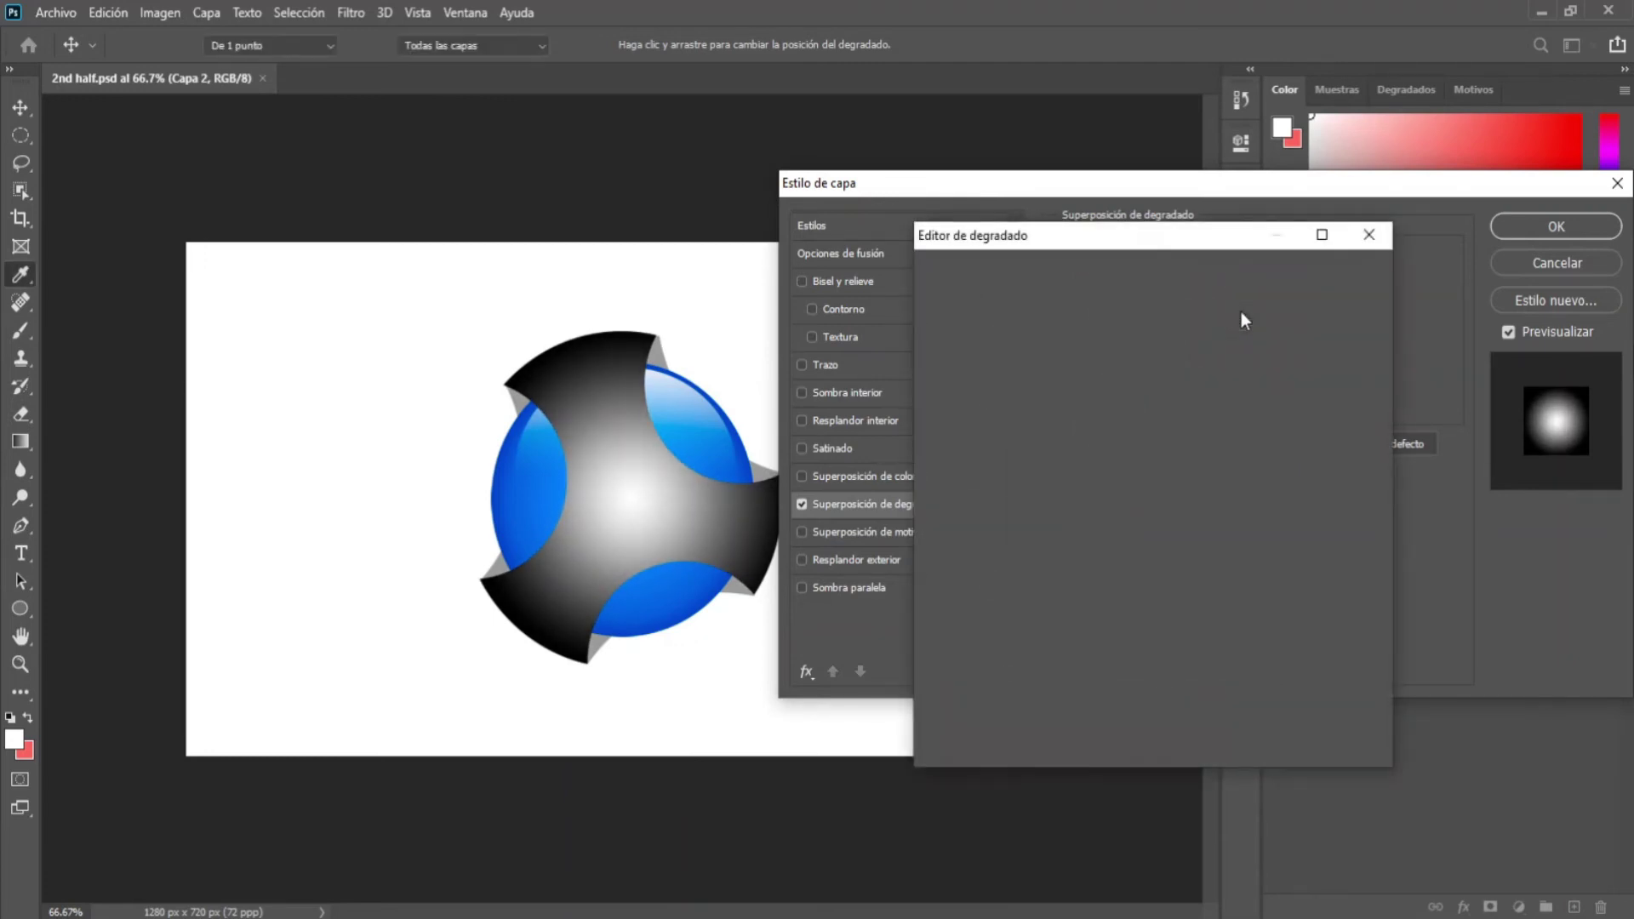
drag(1057, 621, 1024, 618)
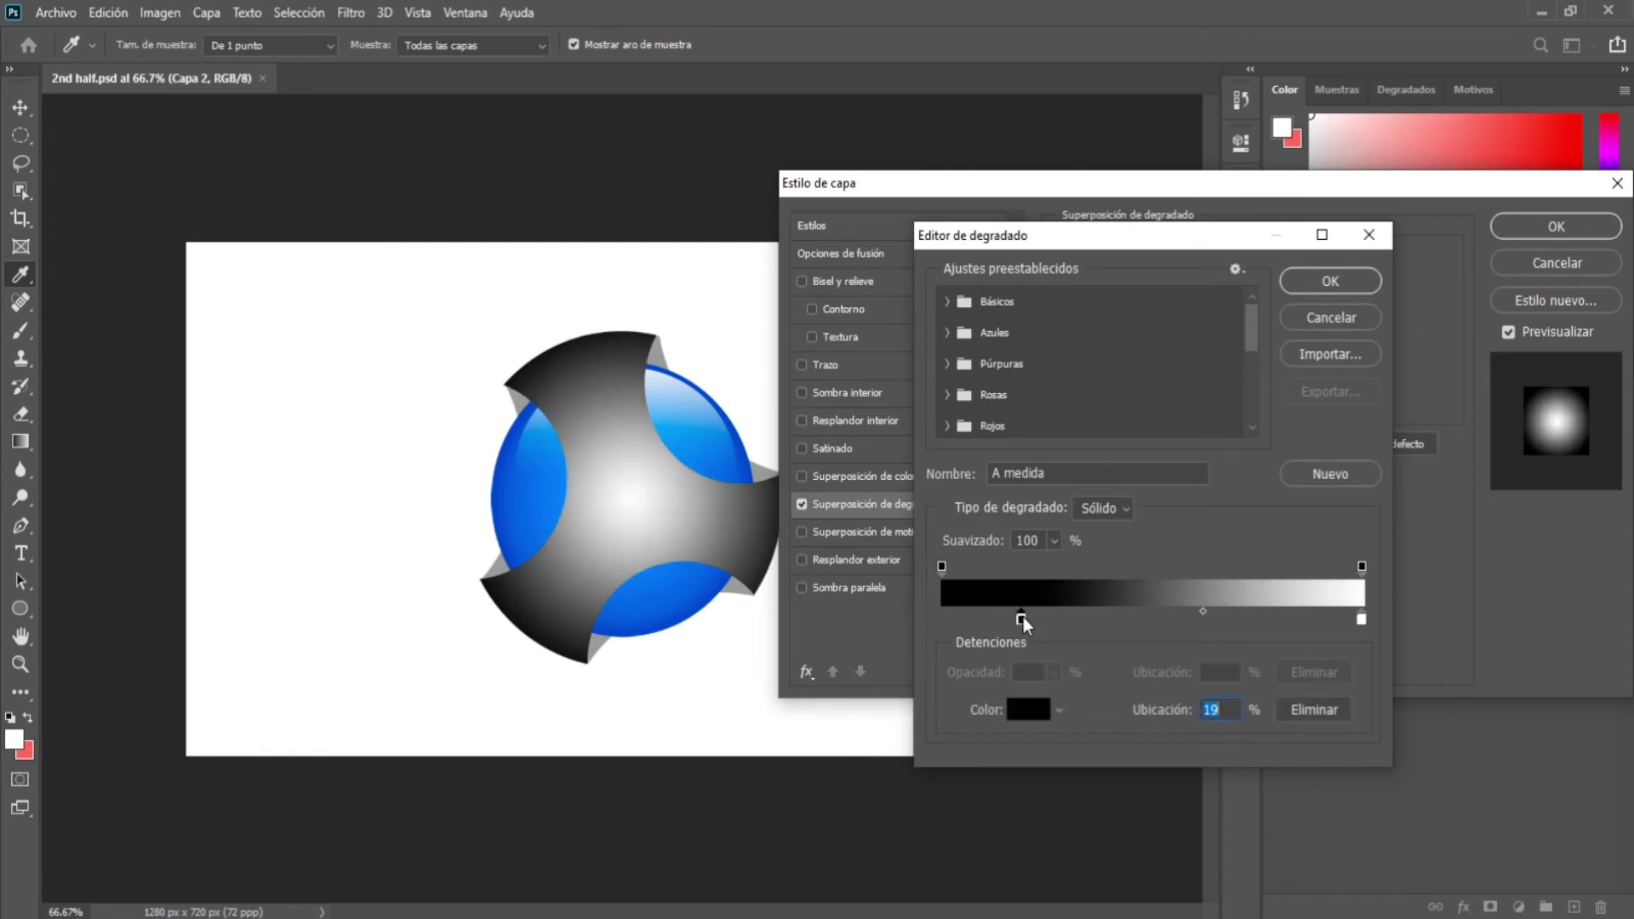
click(1324, 282)
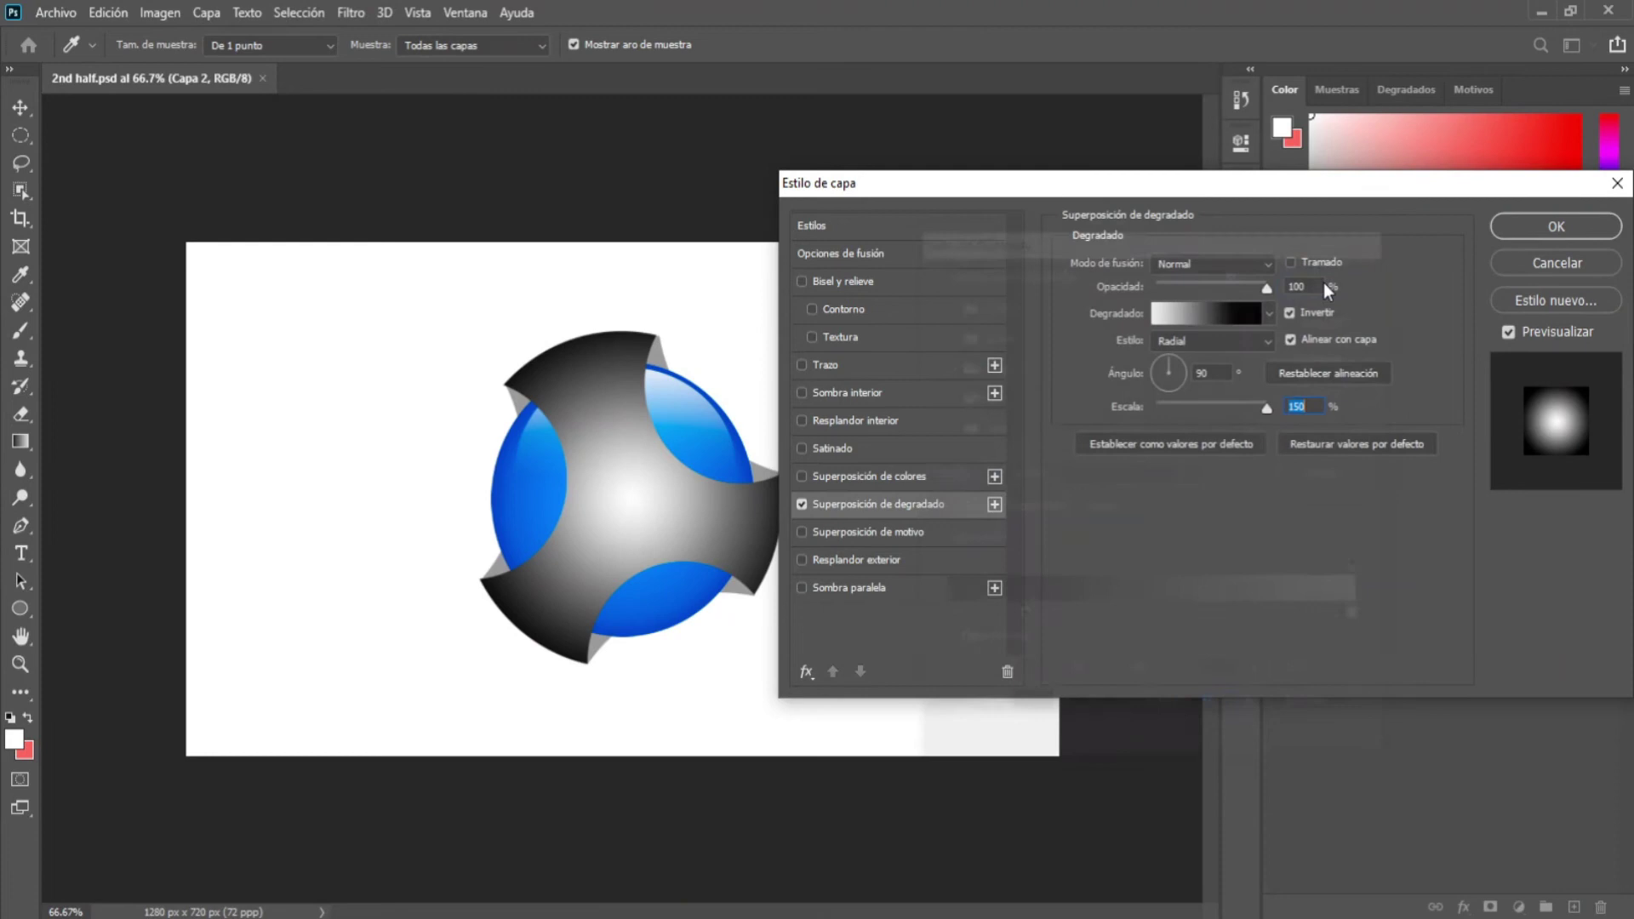
click(1571, 227)
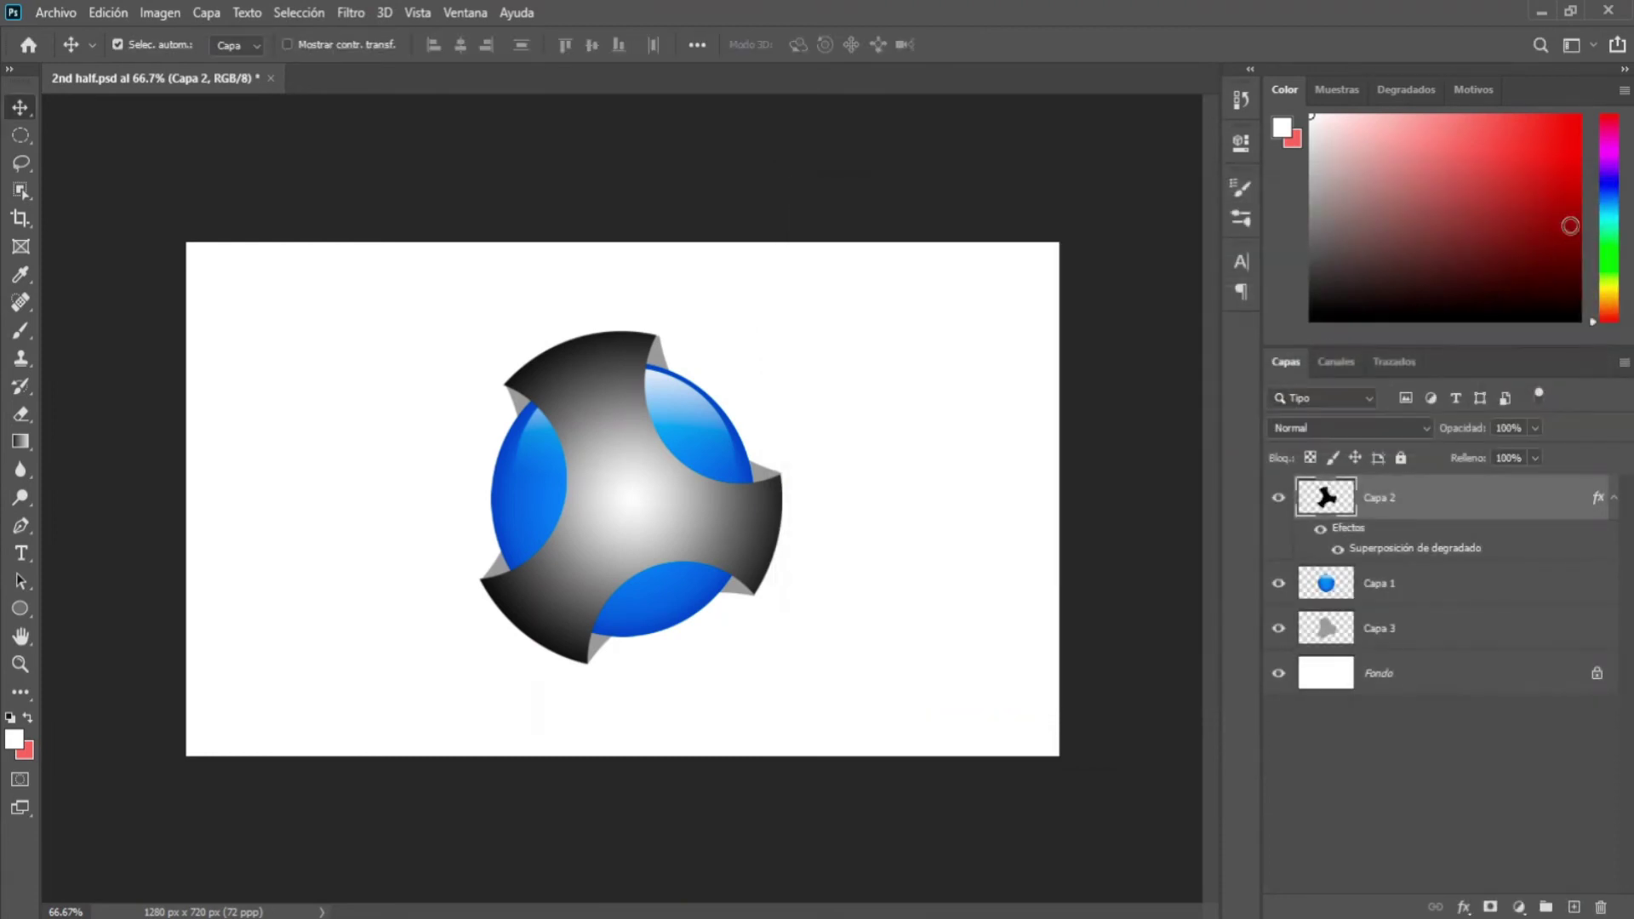
- With the Pen tool, trace the upper-left arm's top and right edges
click(23, 525)
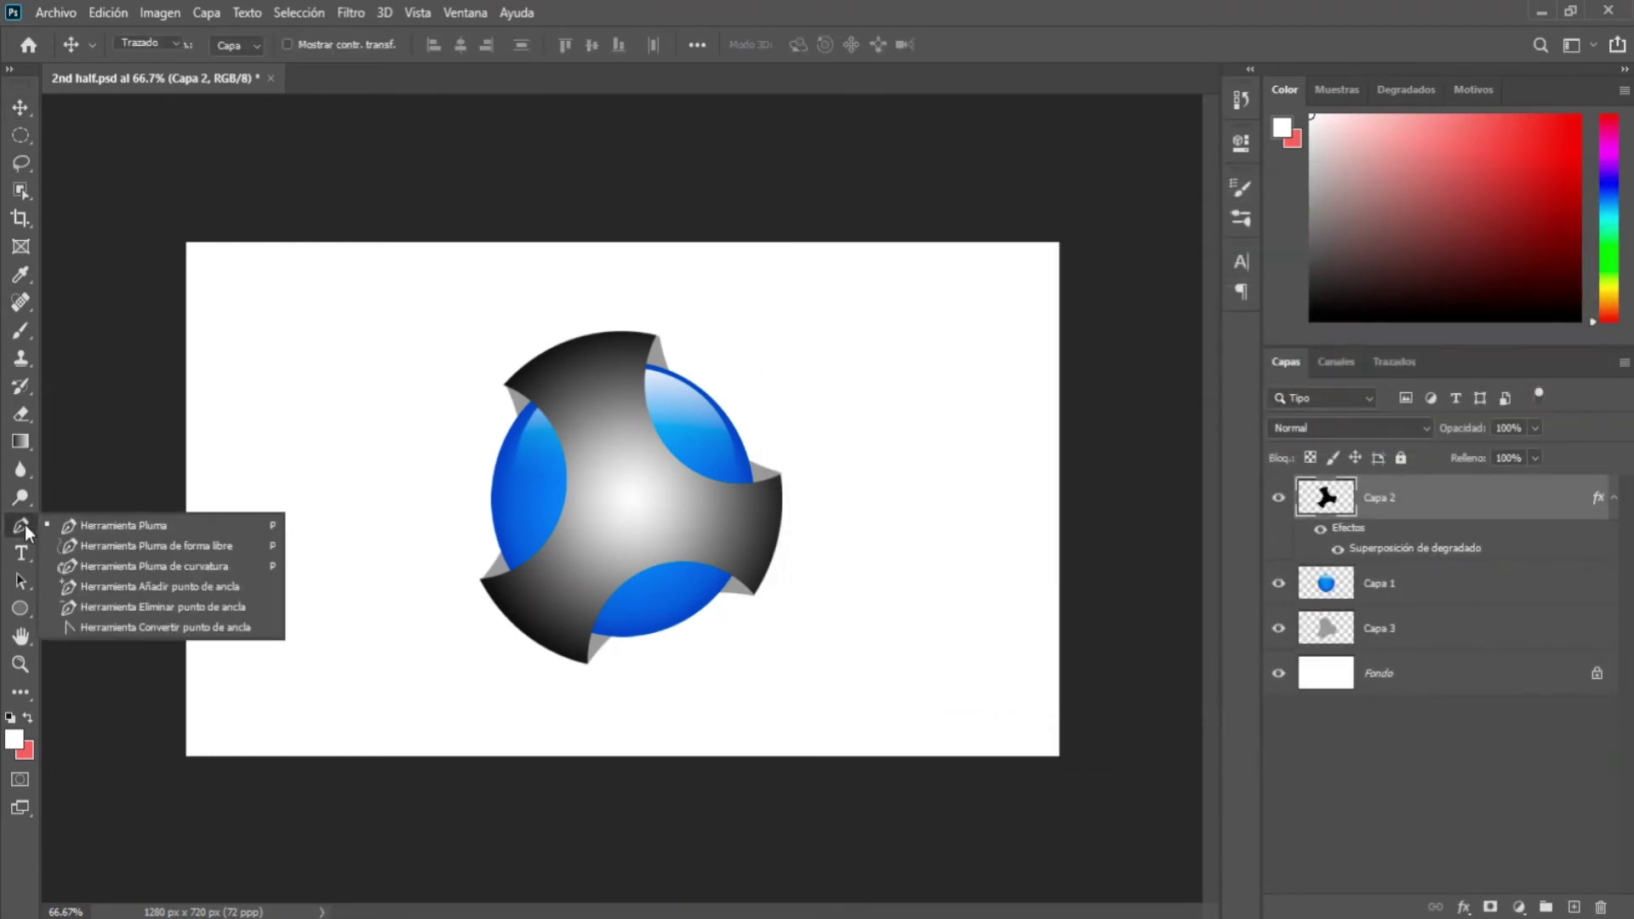
click(110, 524)
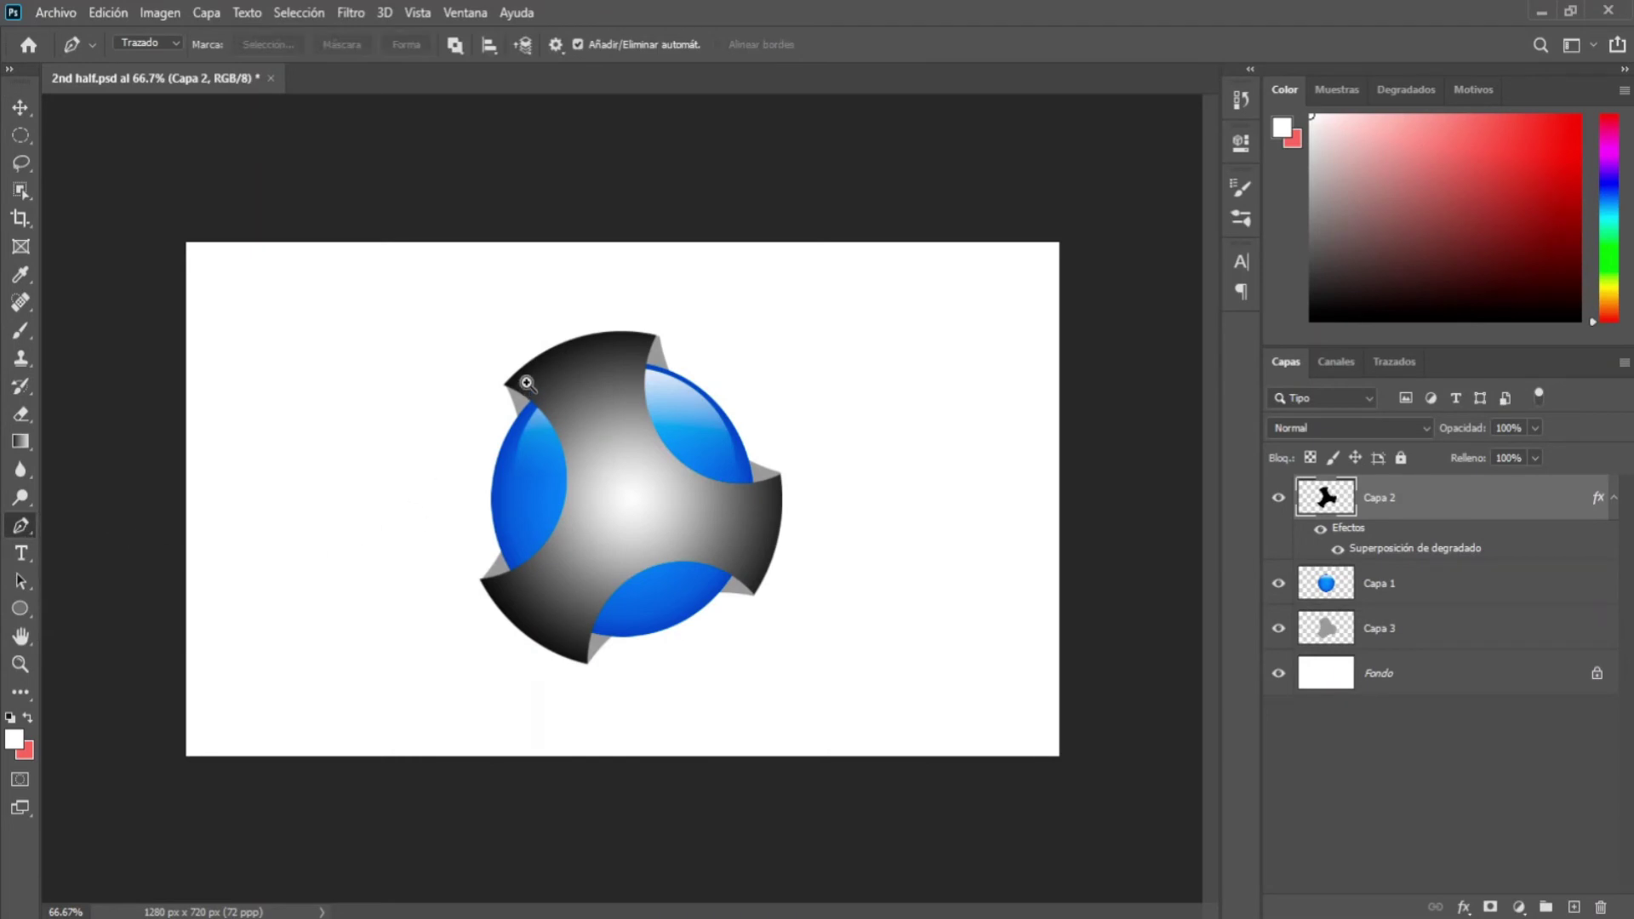
ctrl+click(526, 383)
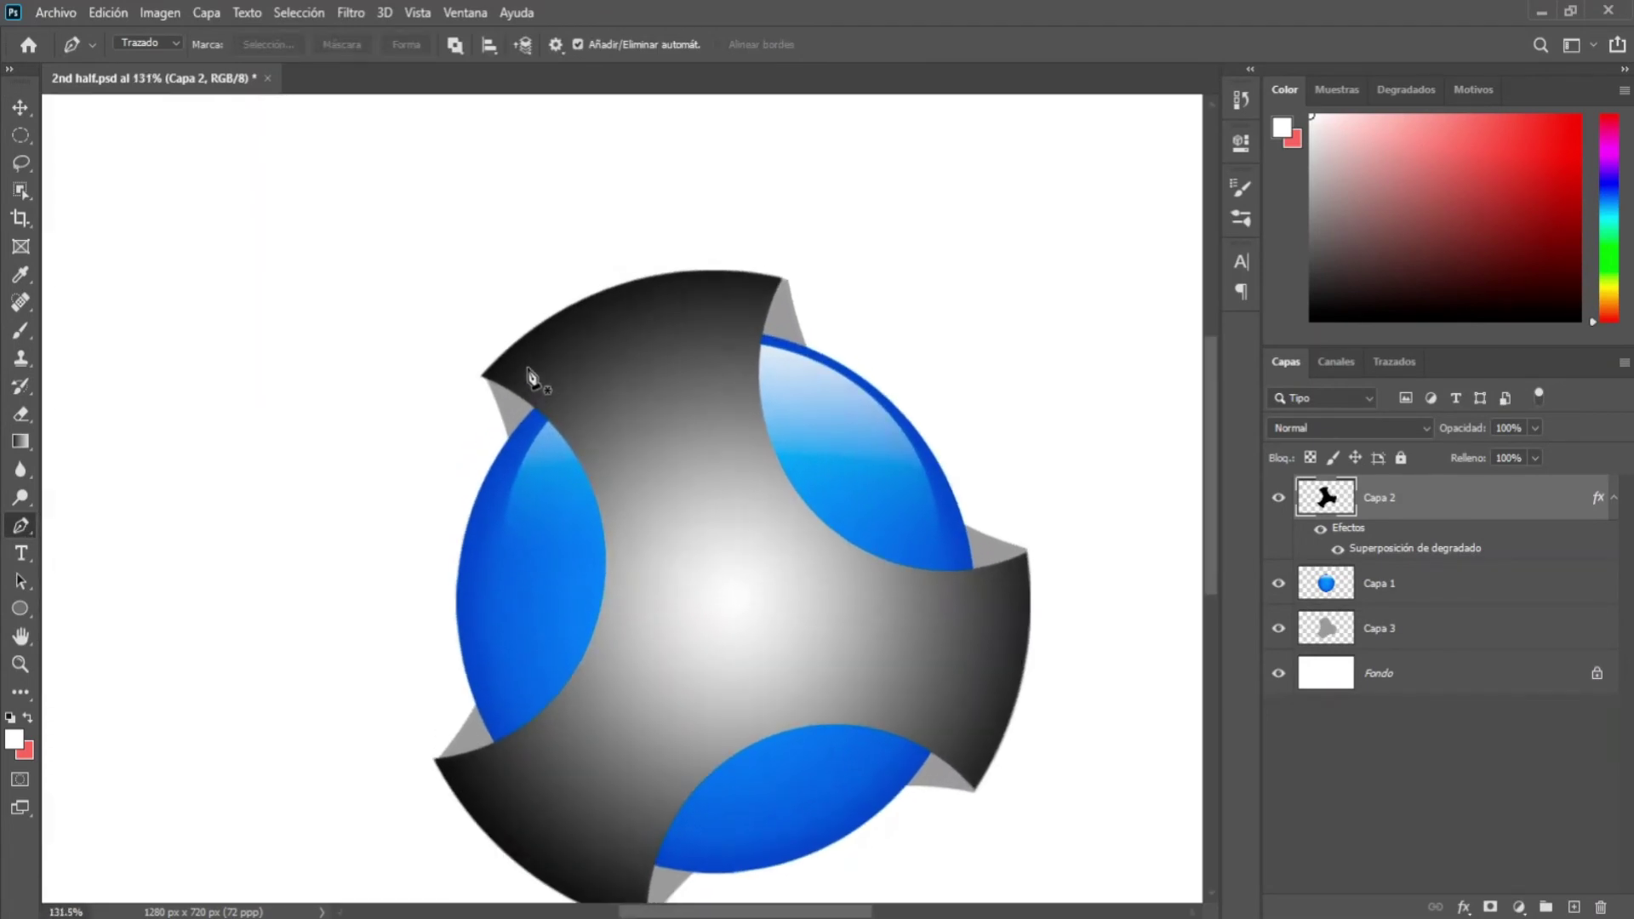
click(522, 360)
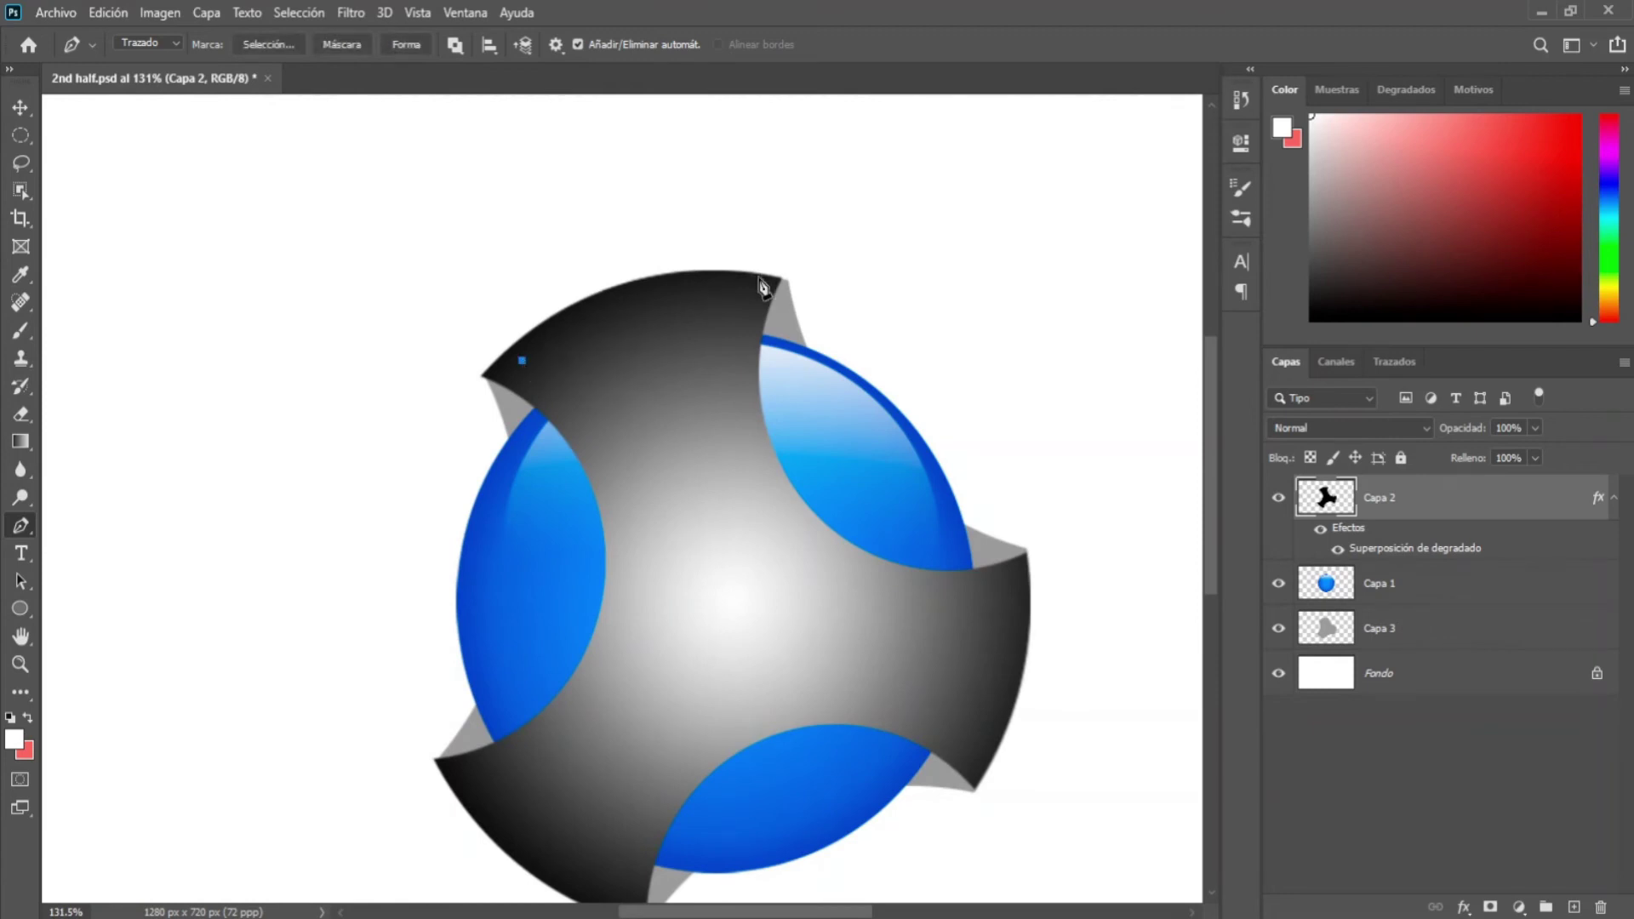
drag(753, 283, 924, 312)
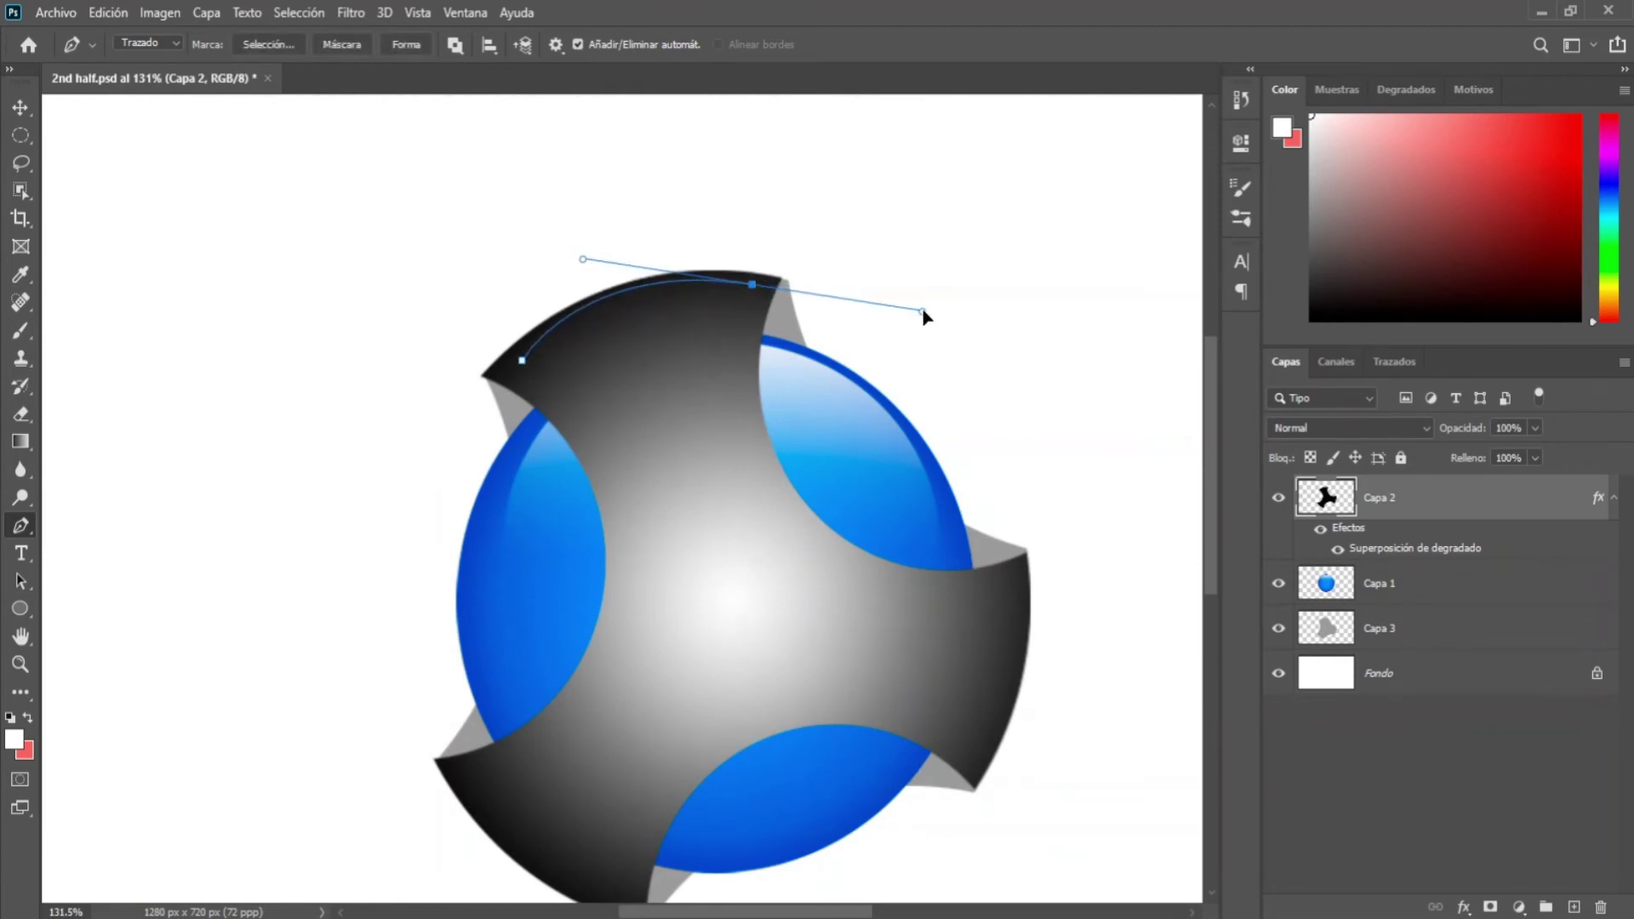
alt+click(752, 284)
drag(730, 385, 690, 452)
alt+click(730, 385)
- Close the path along the arm's lower boundary and load it as a selection
click(726, 410)
click(649, 445)
click(589, 448)
click(560, 402)
drag(523, 362, 548, 363)
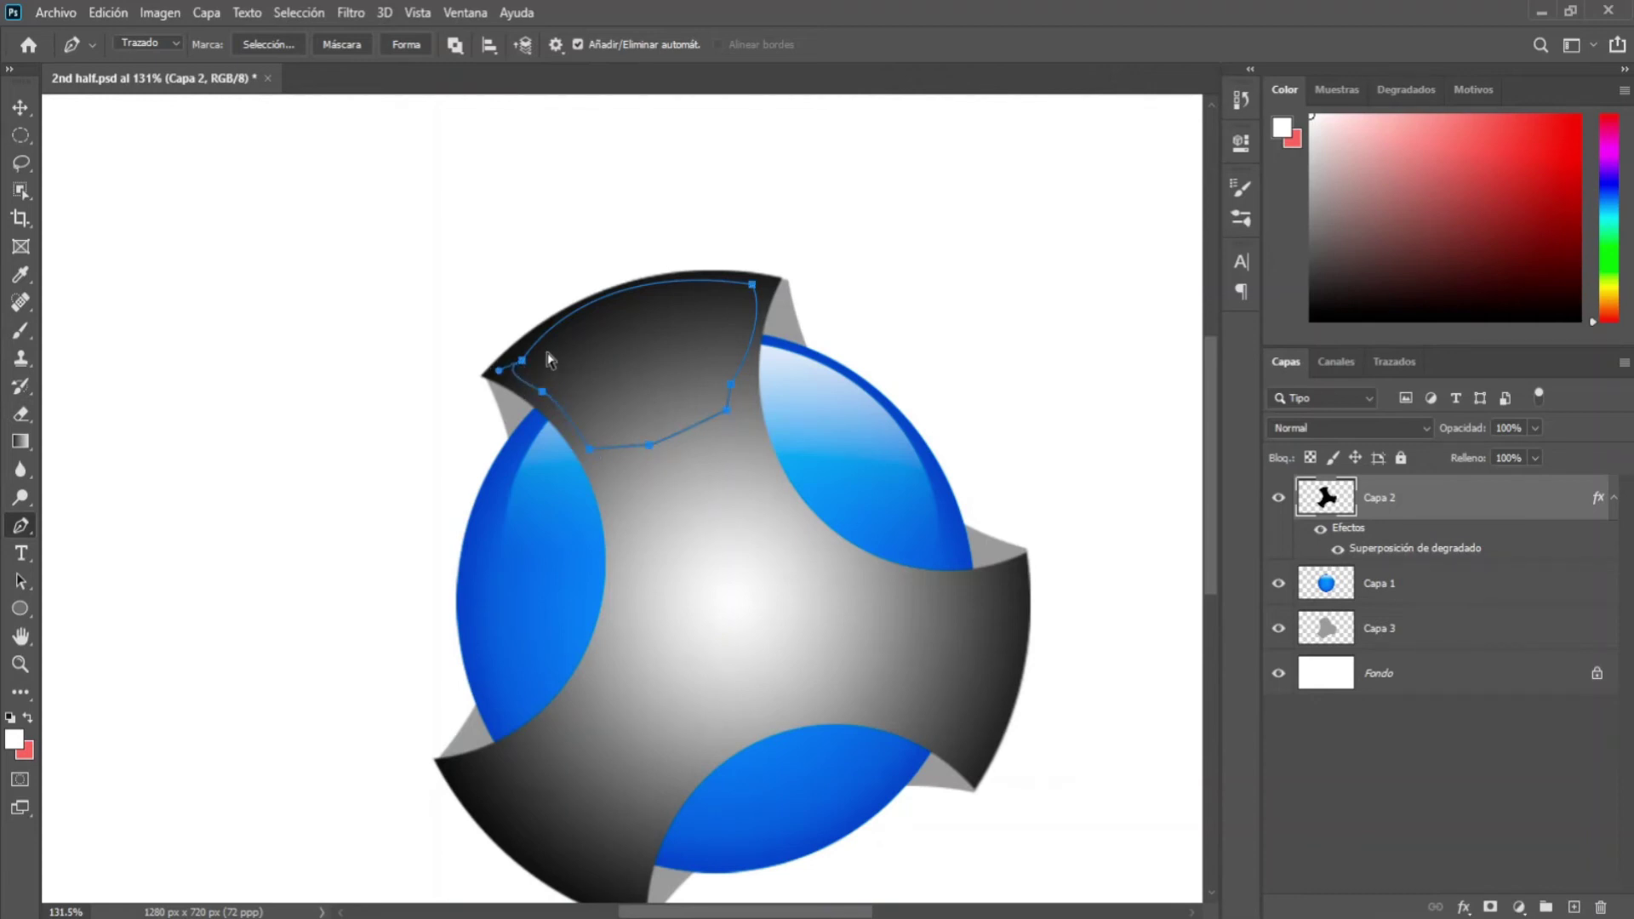
key(ctrl+0)
key(ctrl+Return)
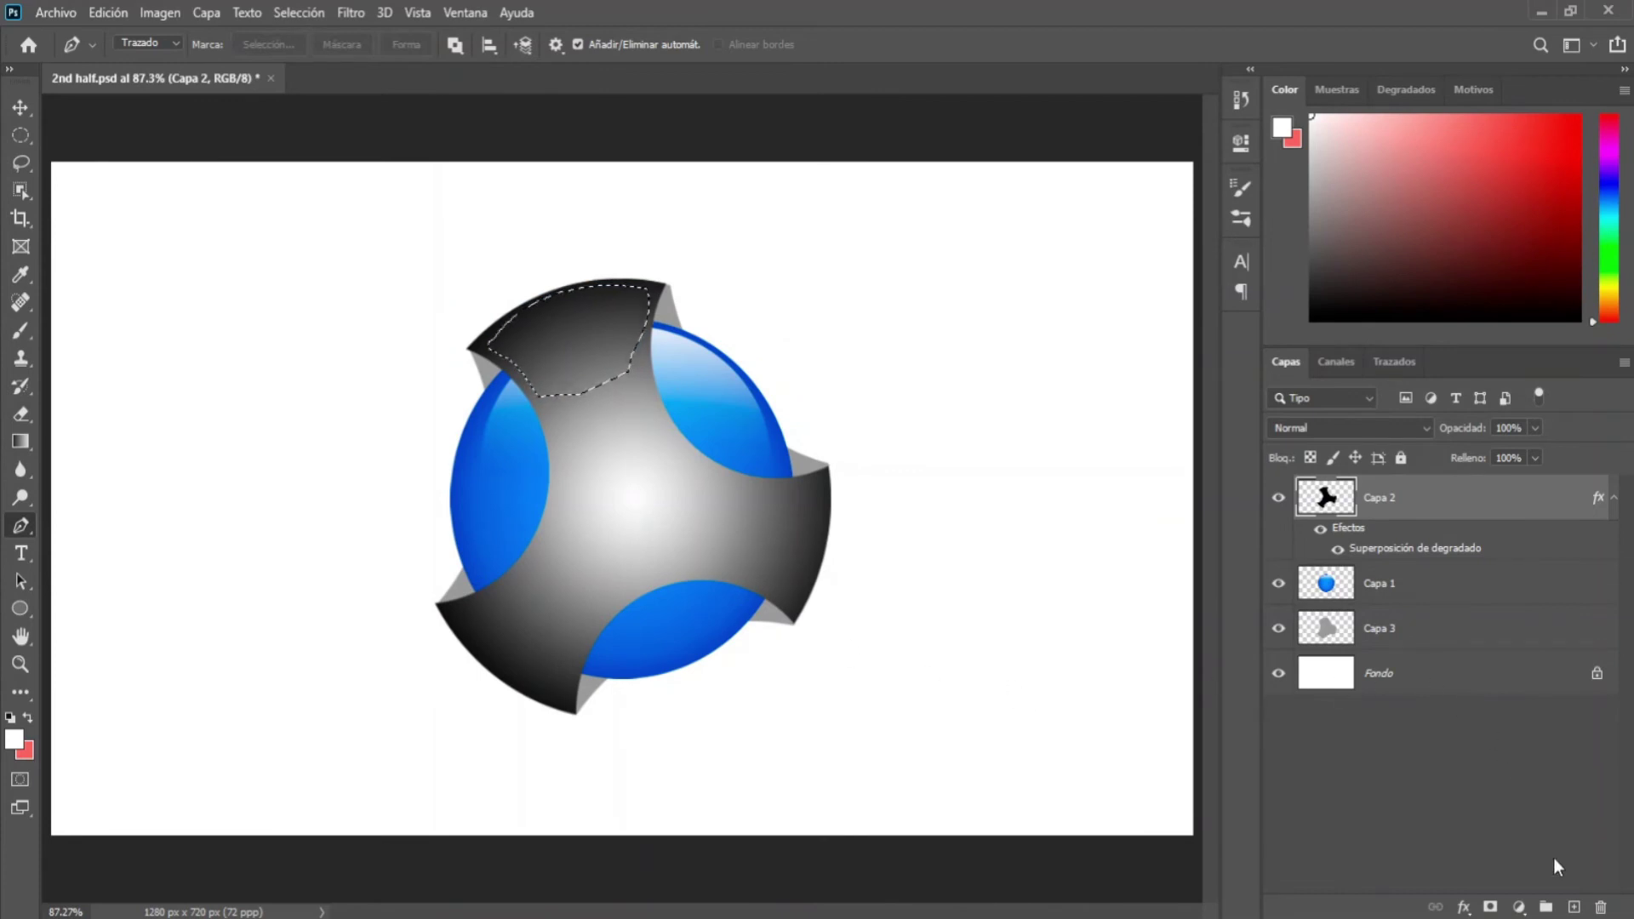
- On new layer Capa 4, fill the top arm selection with white, then deselect
click(1574, 906)
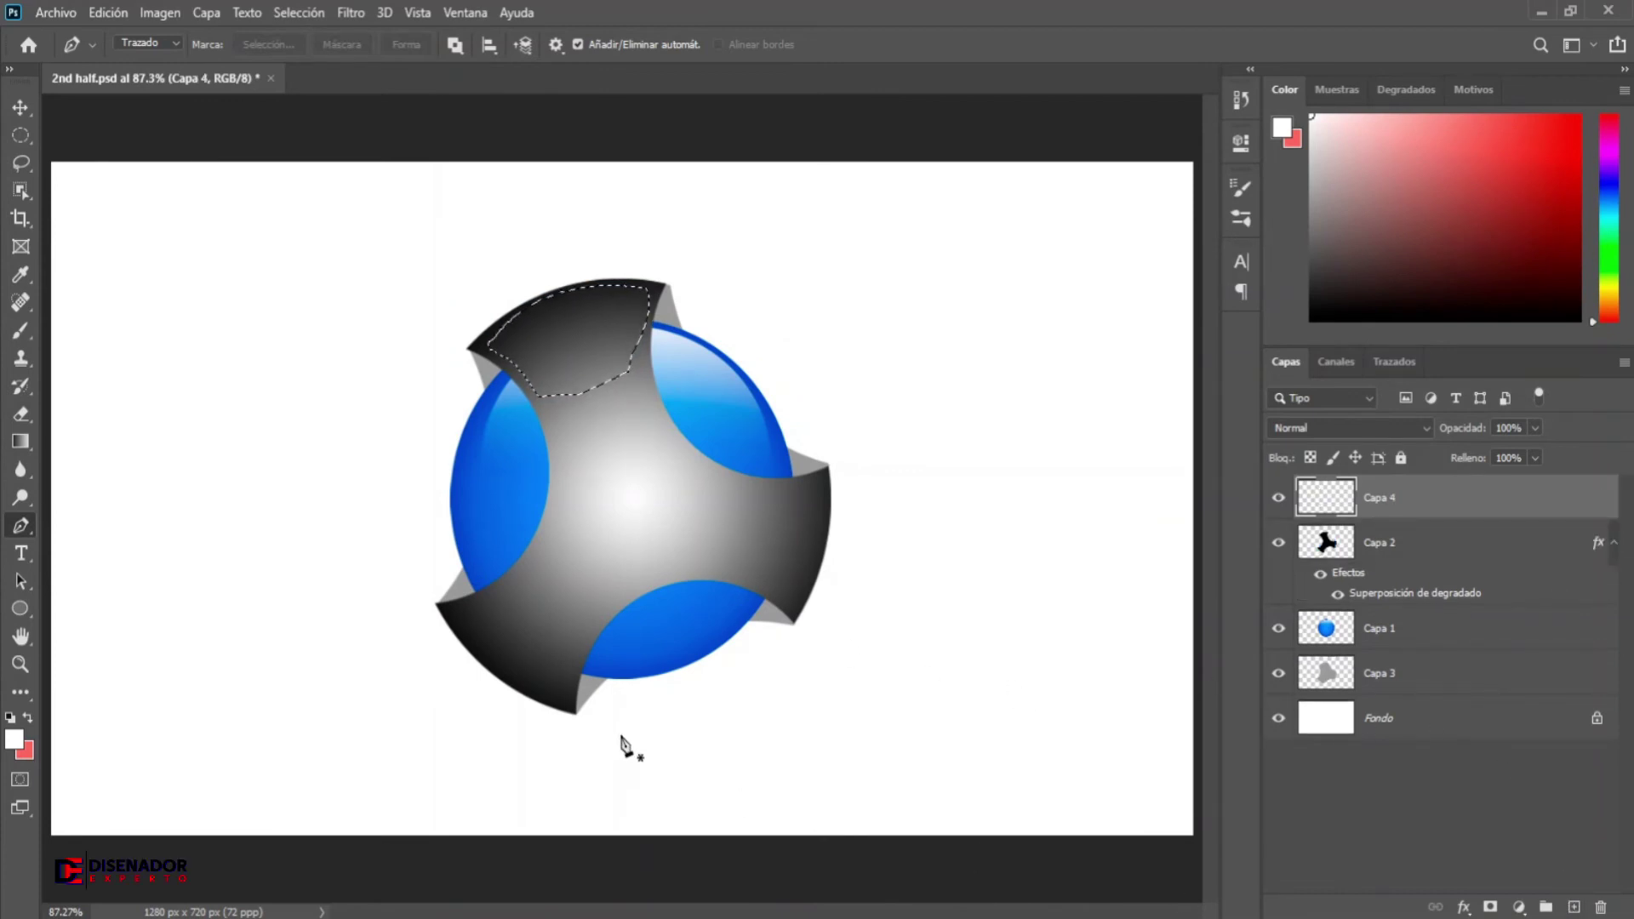
click(23, 441)
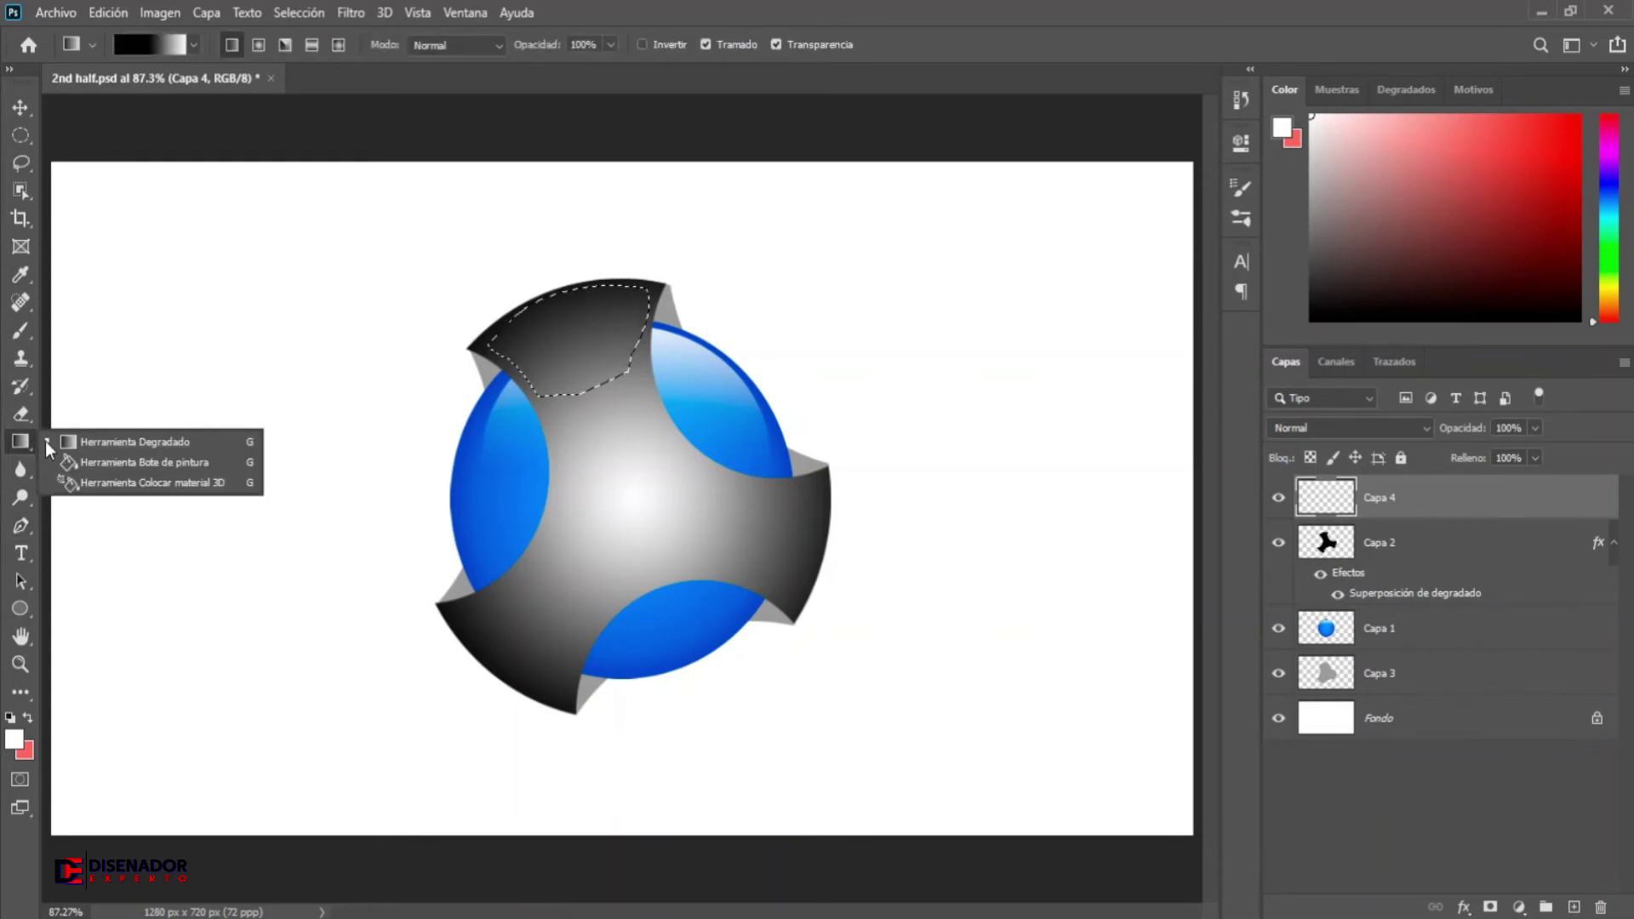
click(122, 462)
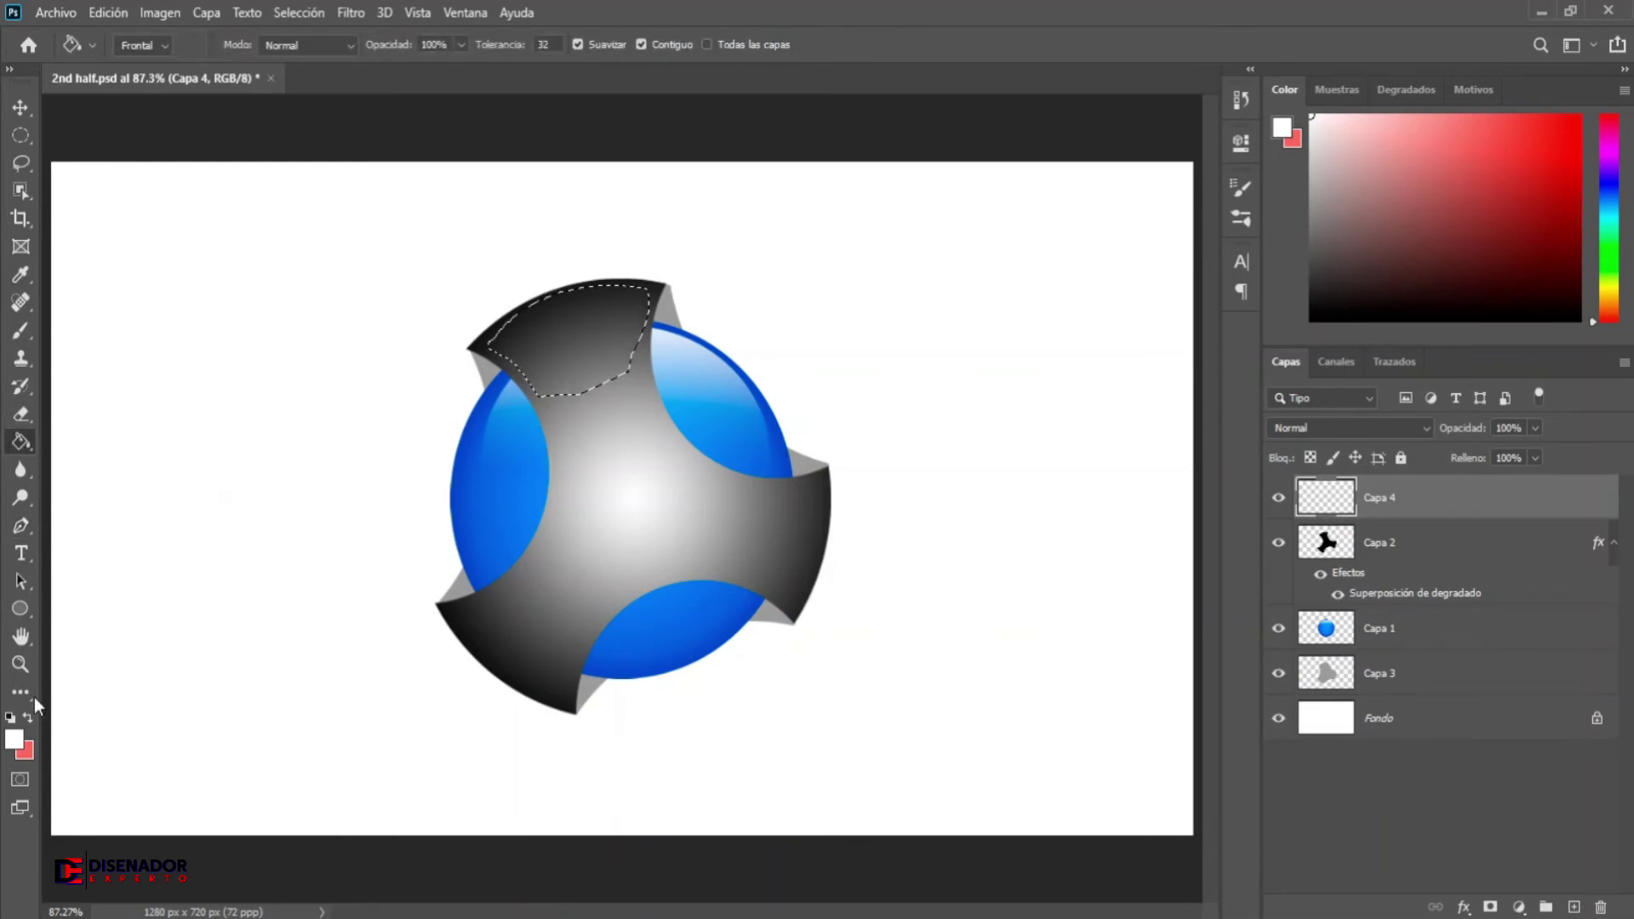
click(13, 740)
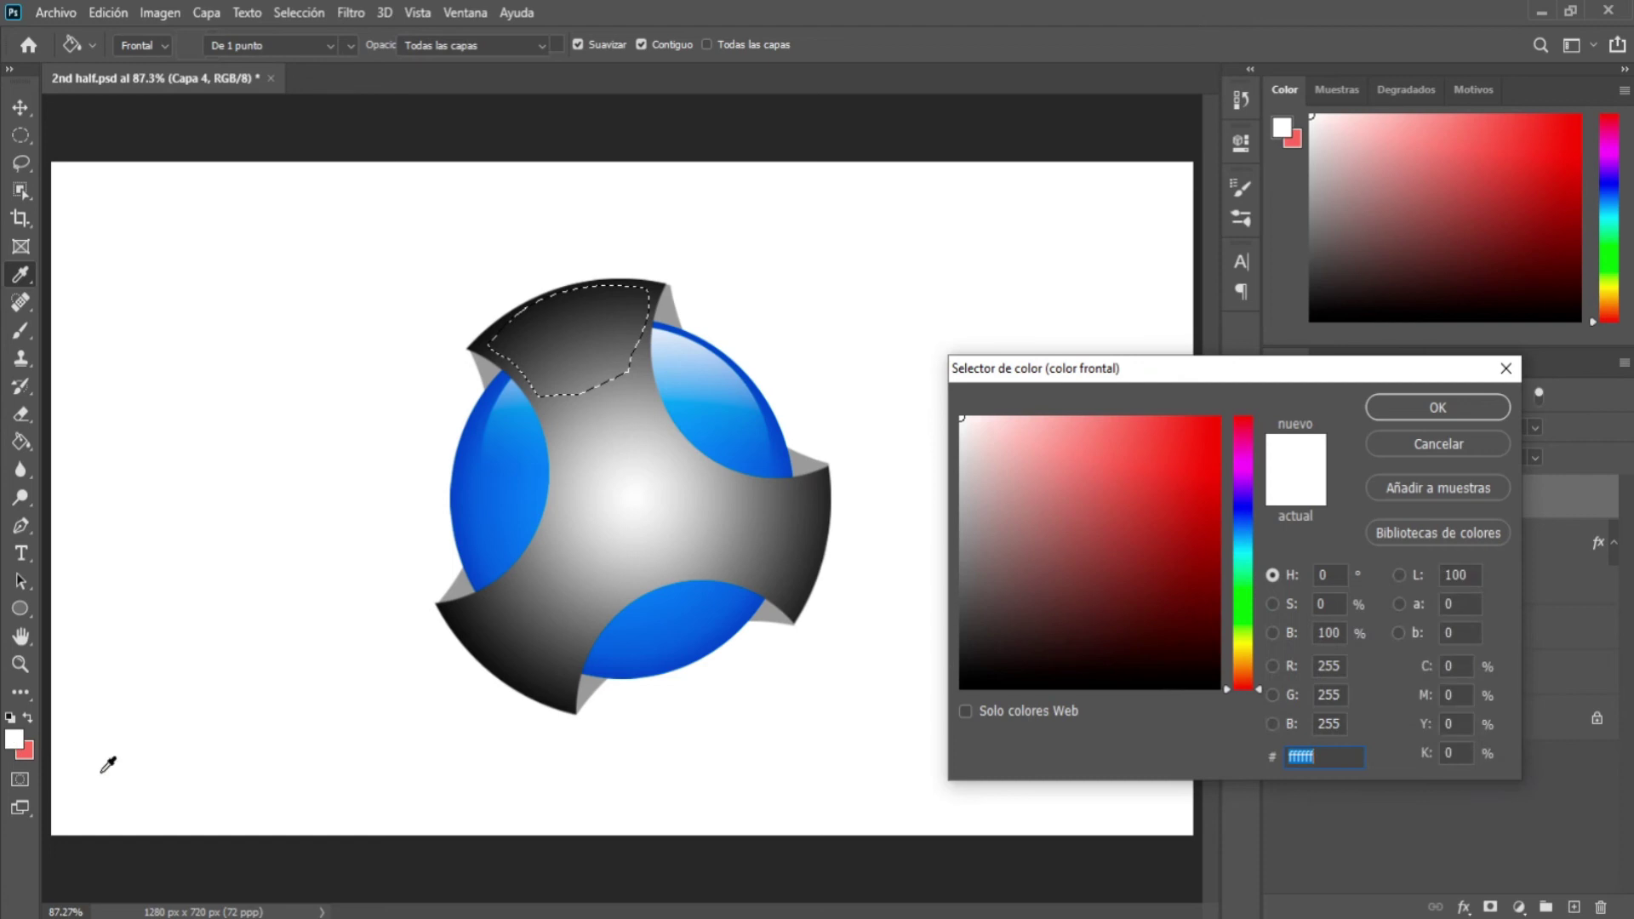
drag(978, 425, 912, 375)
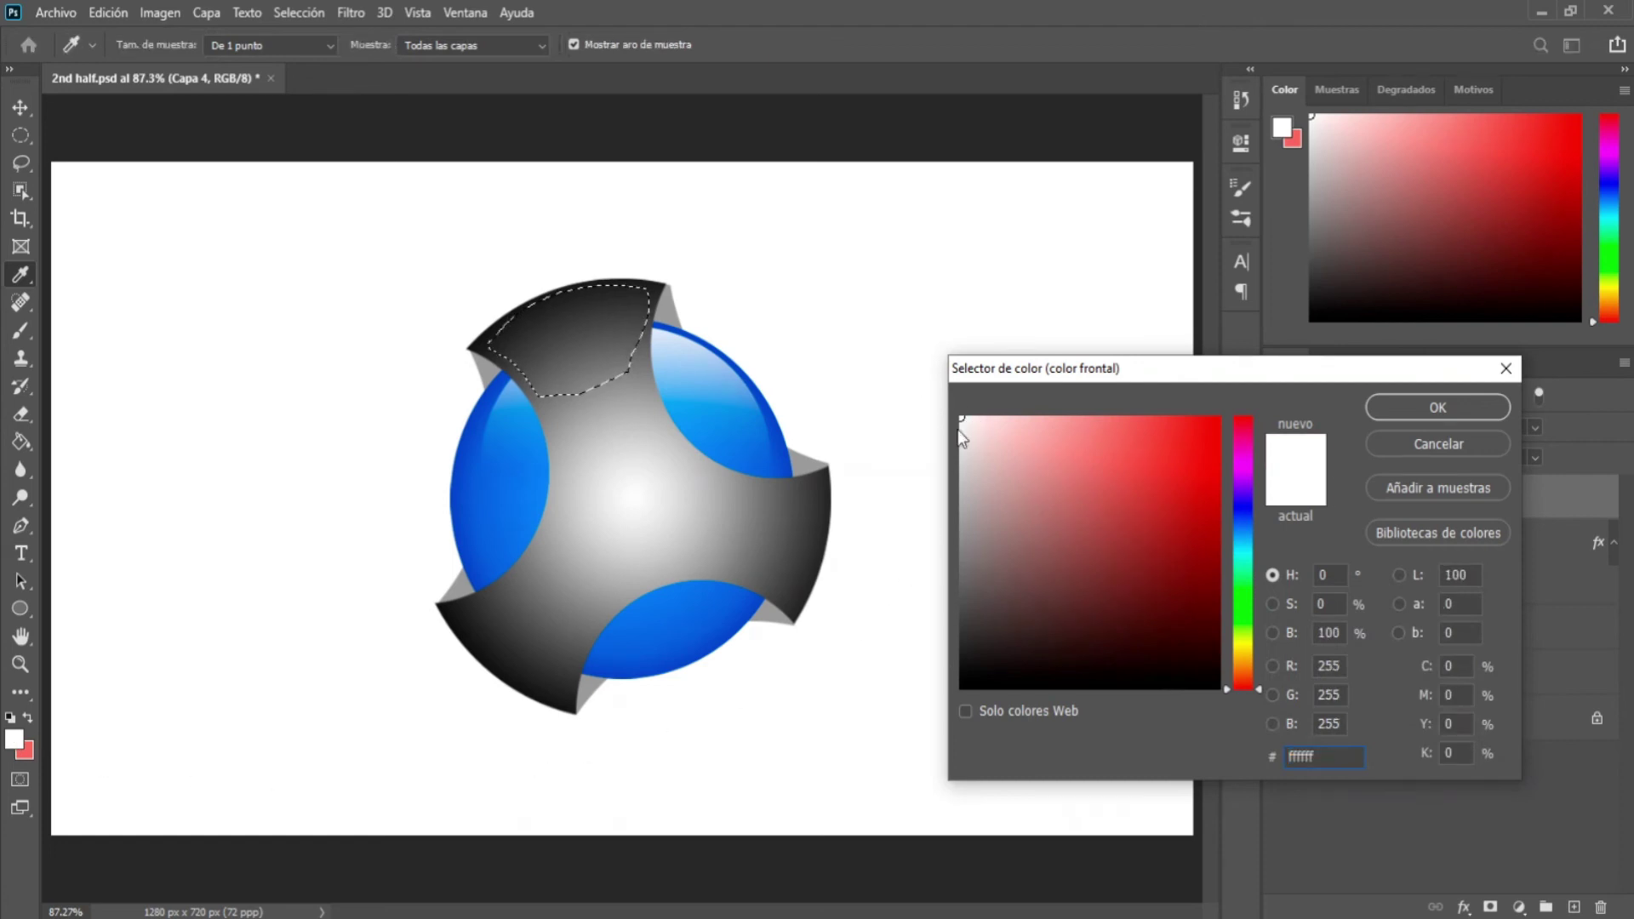
click(1369, 406)
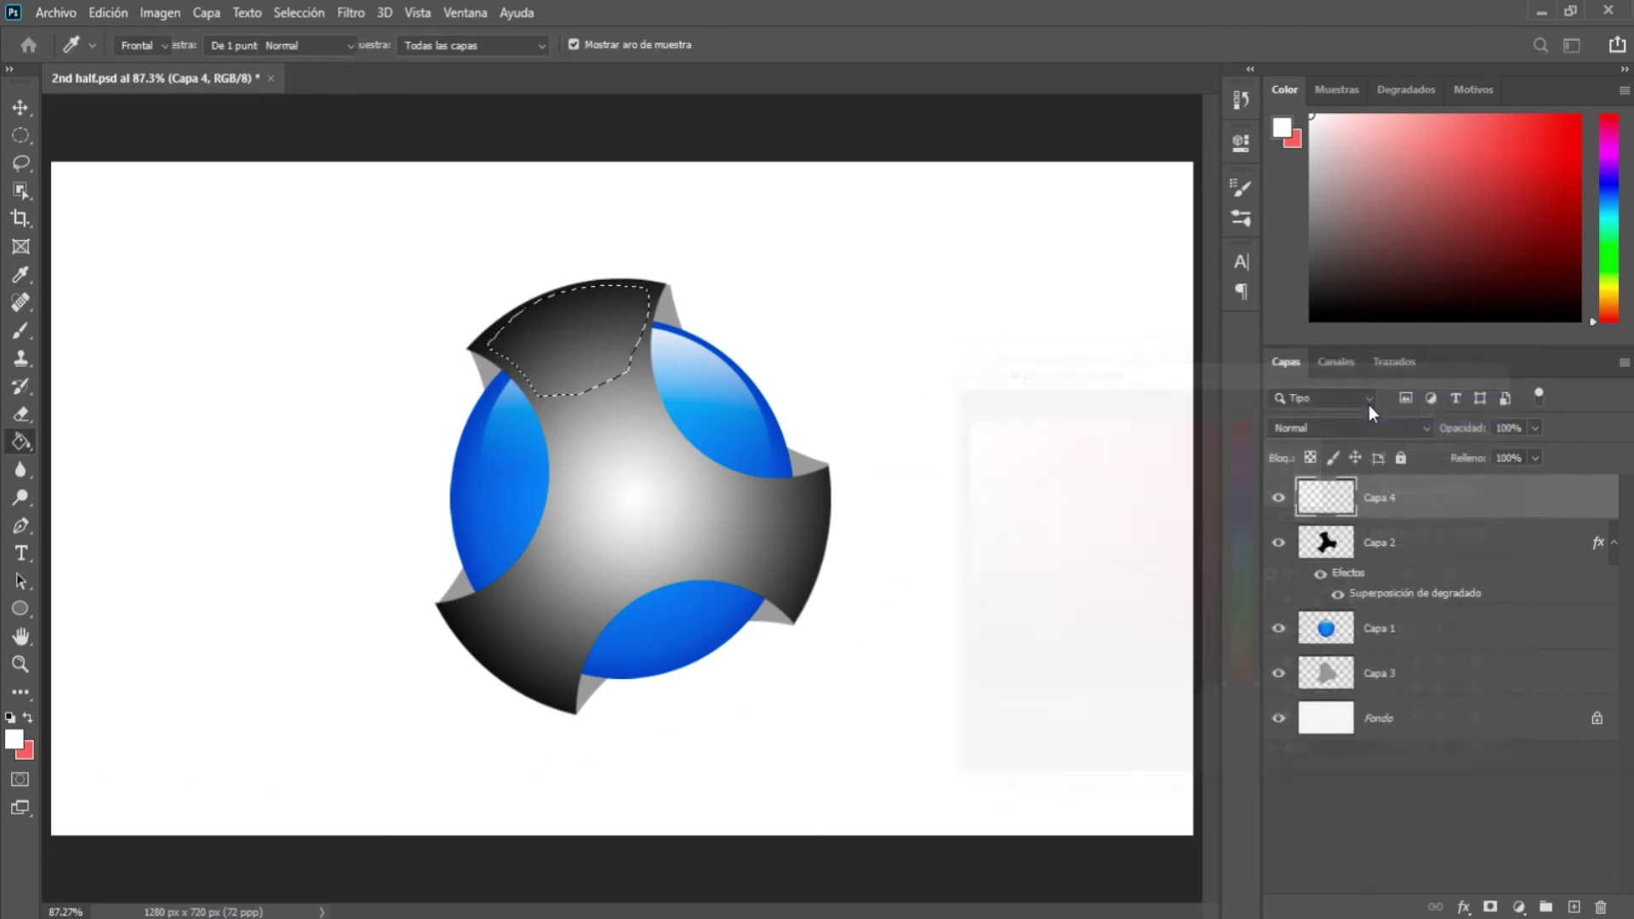
click(621, 347)
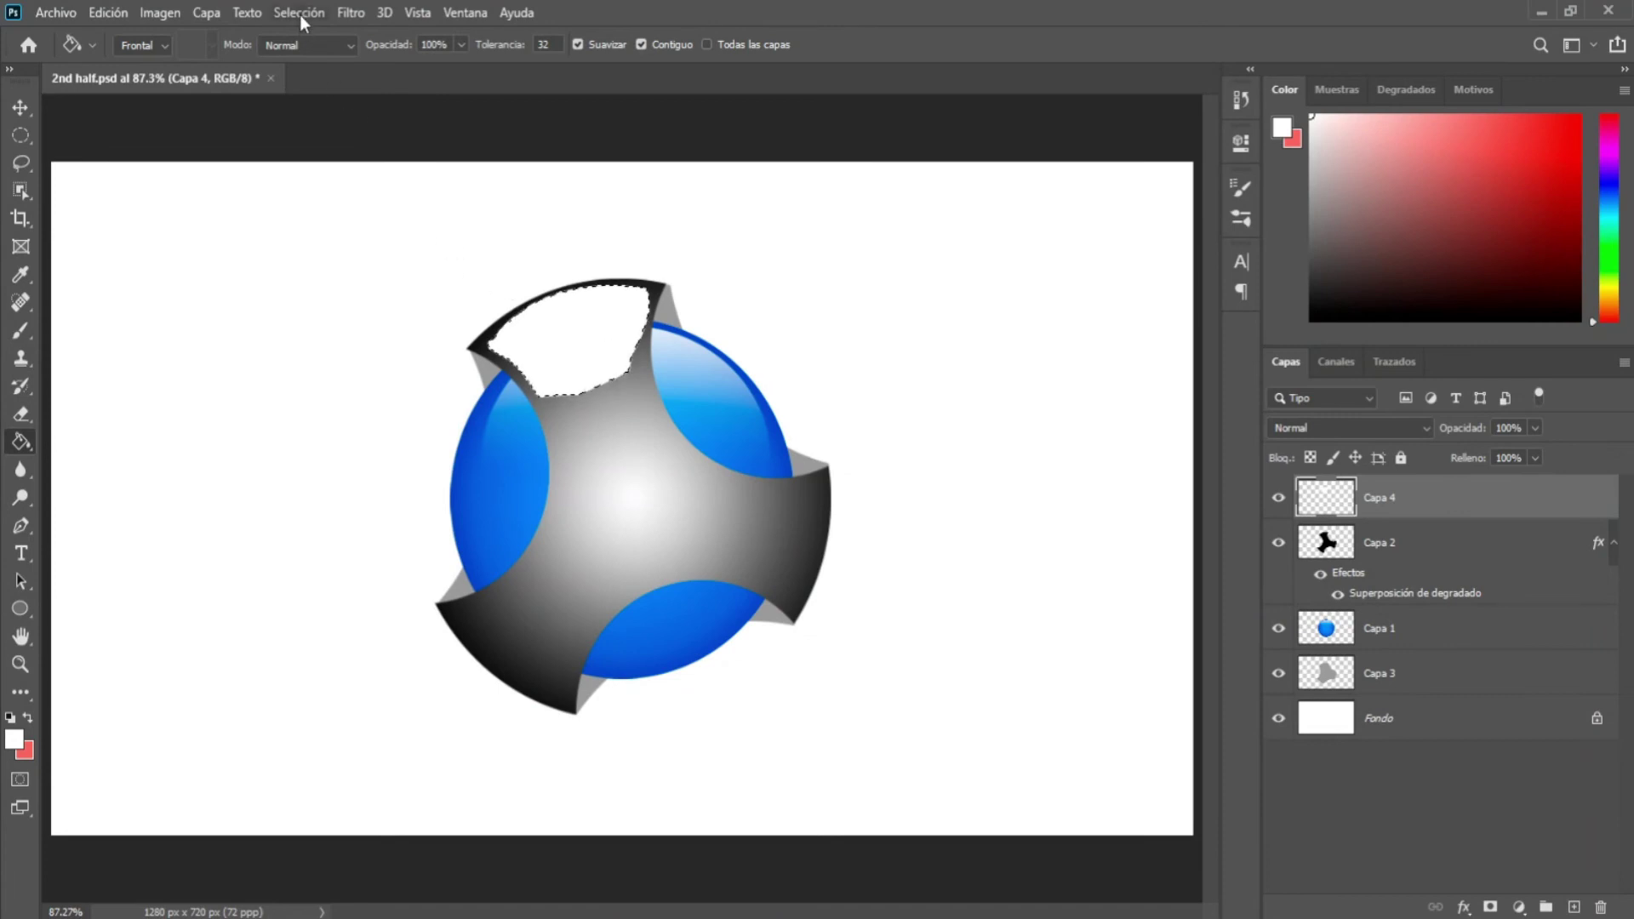
click(299, 12)
click(307, 56)
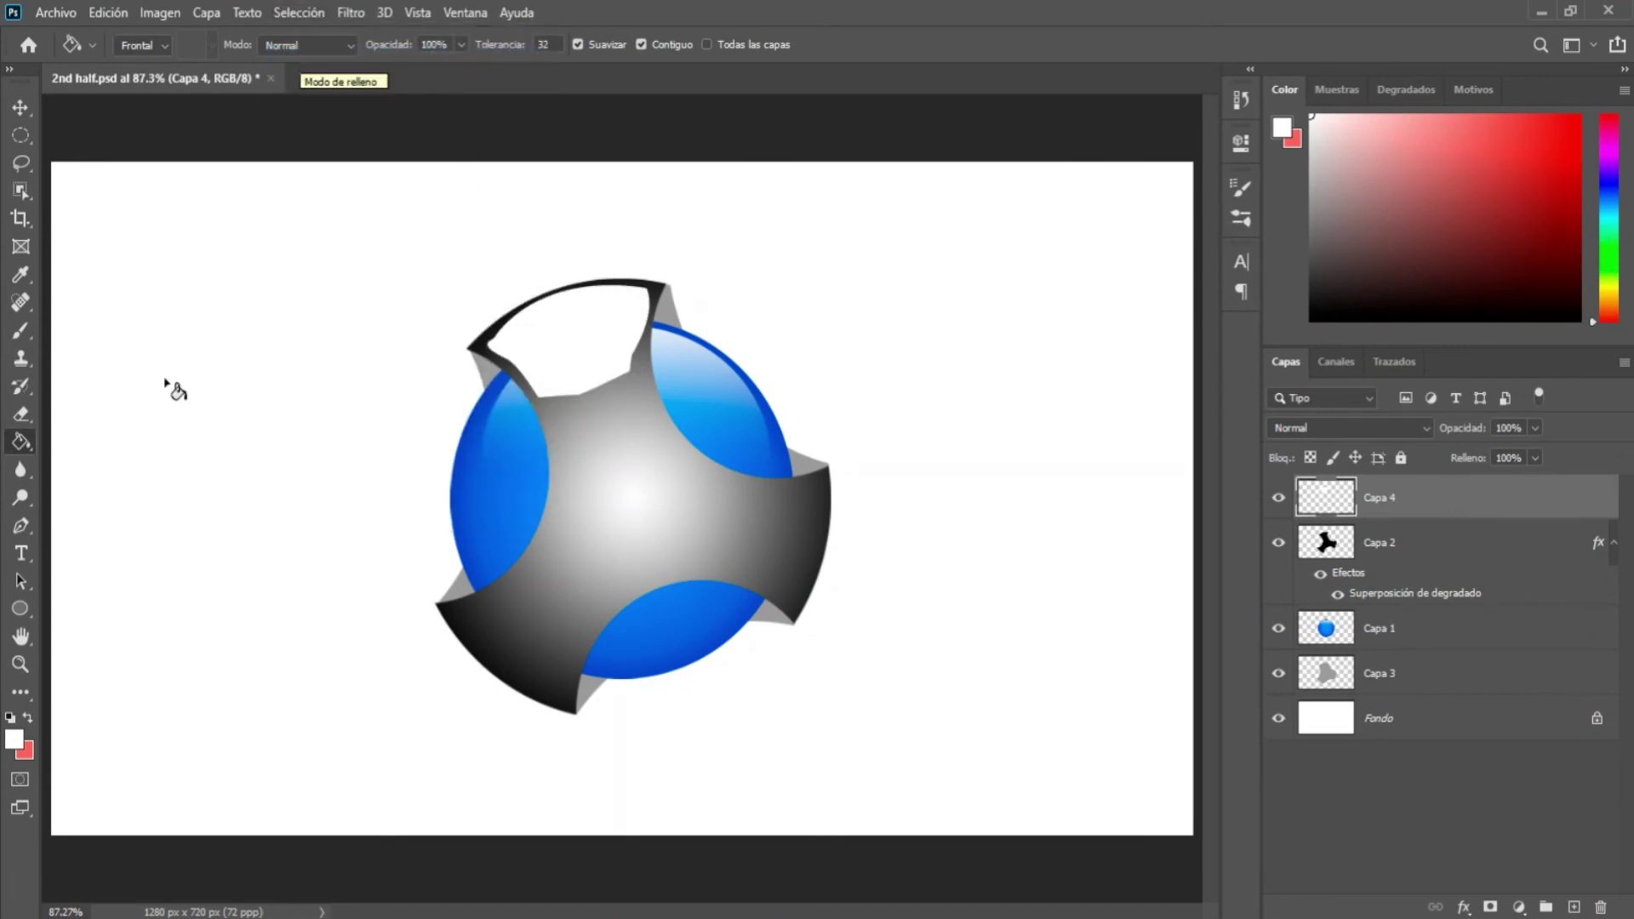
- Add a layer mask to Capa 4 and fade the white with a gradient
right_click(22, 444)
click(86, 444)
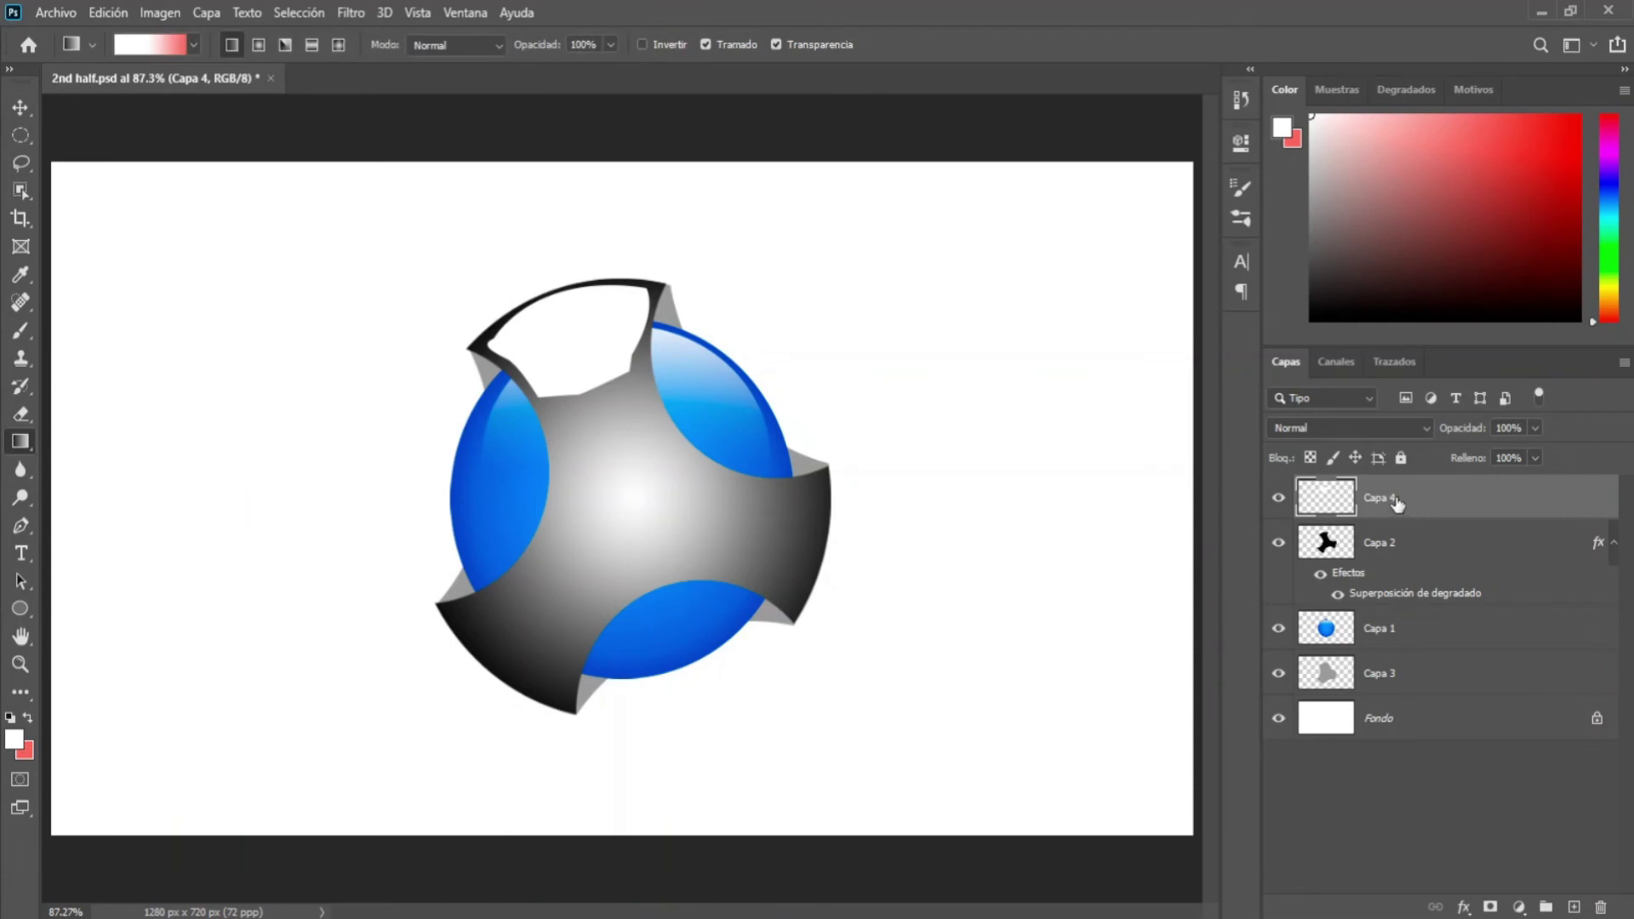
click(1490, 907)
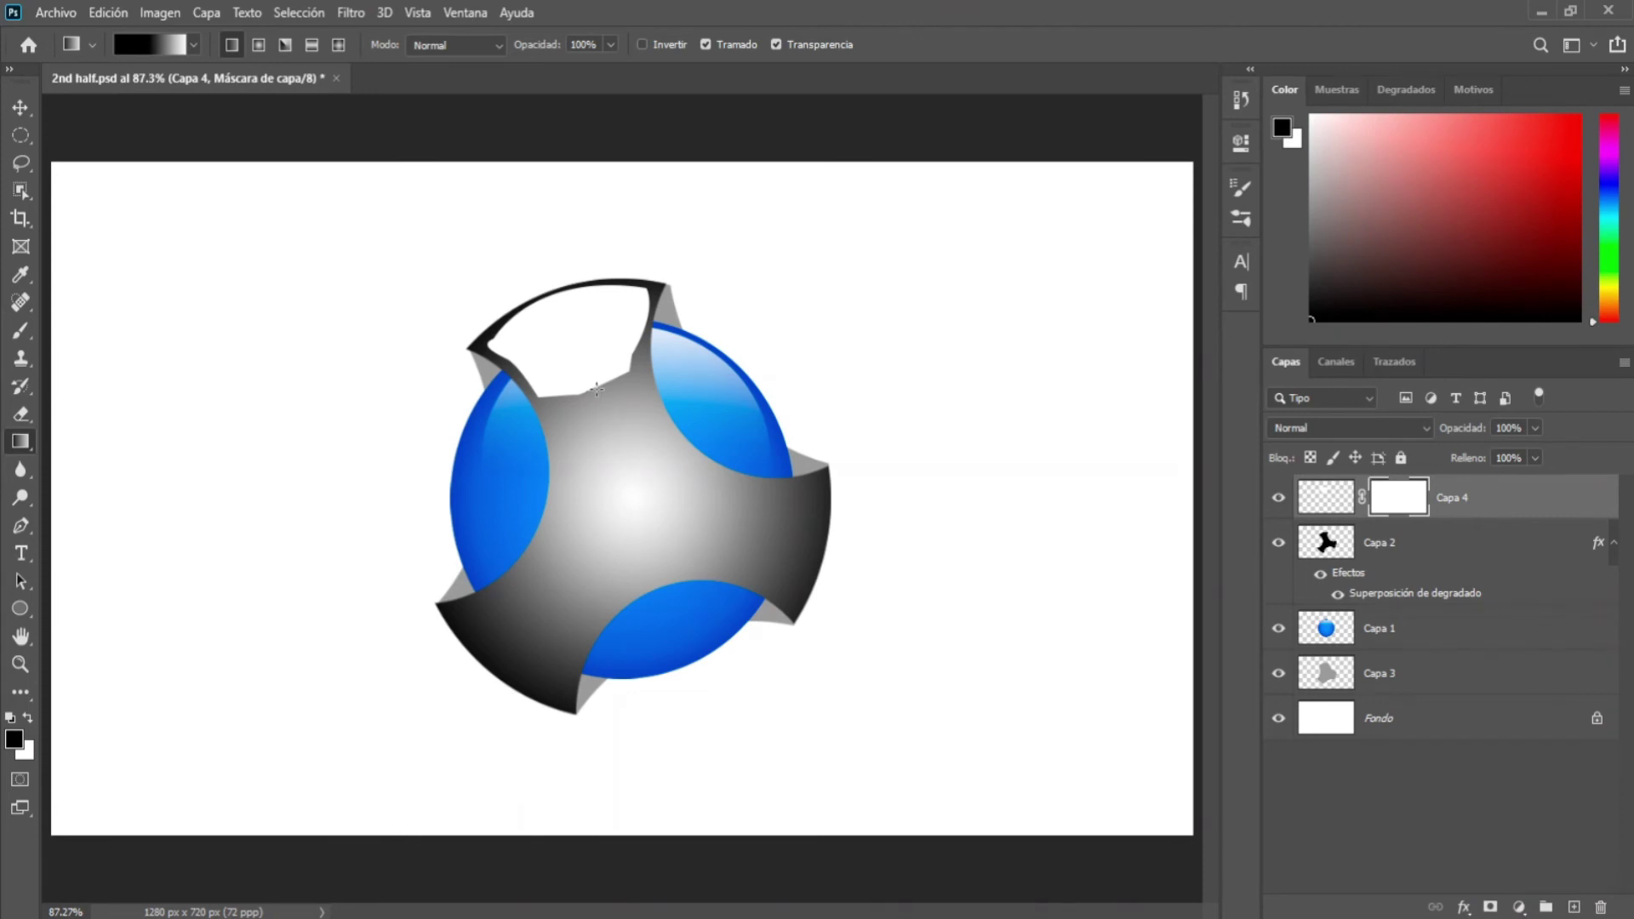
drag(593, 390, 564, 262)
click(22, 525)
- Trace a closed pen path over the lower-left arm's outer patch and convert it with Hacer selección
click(124, 527)
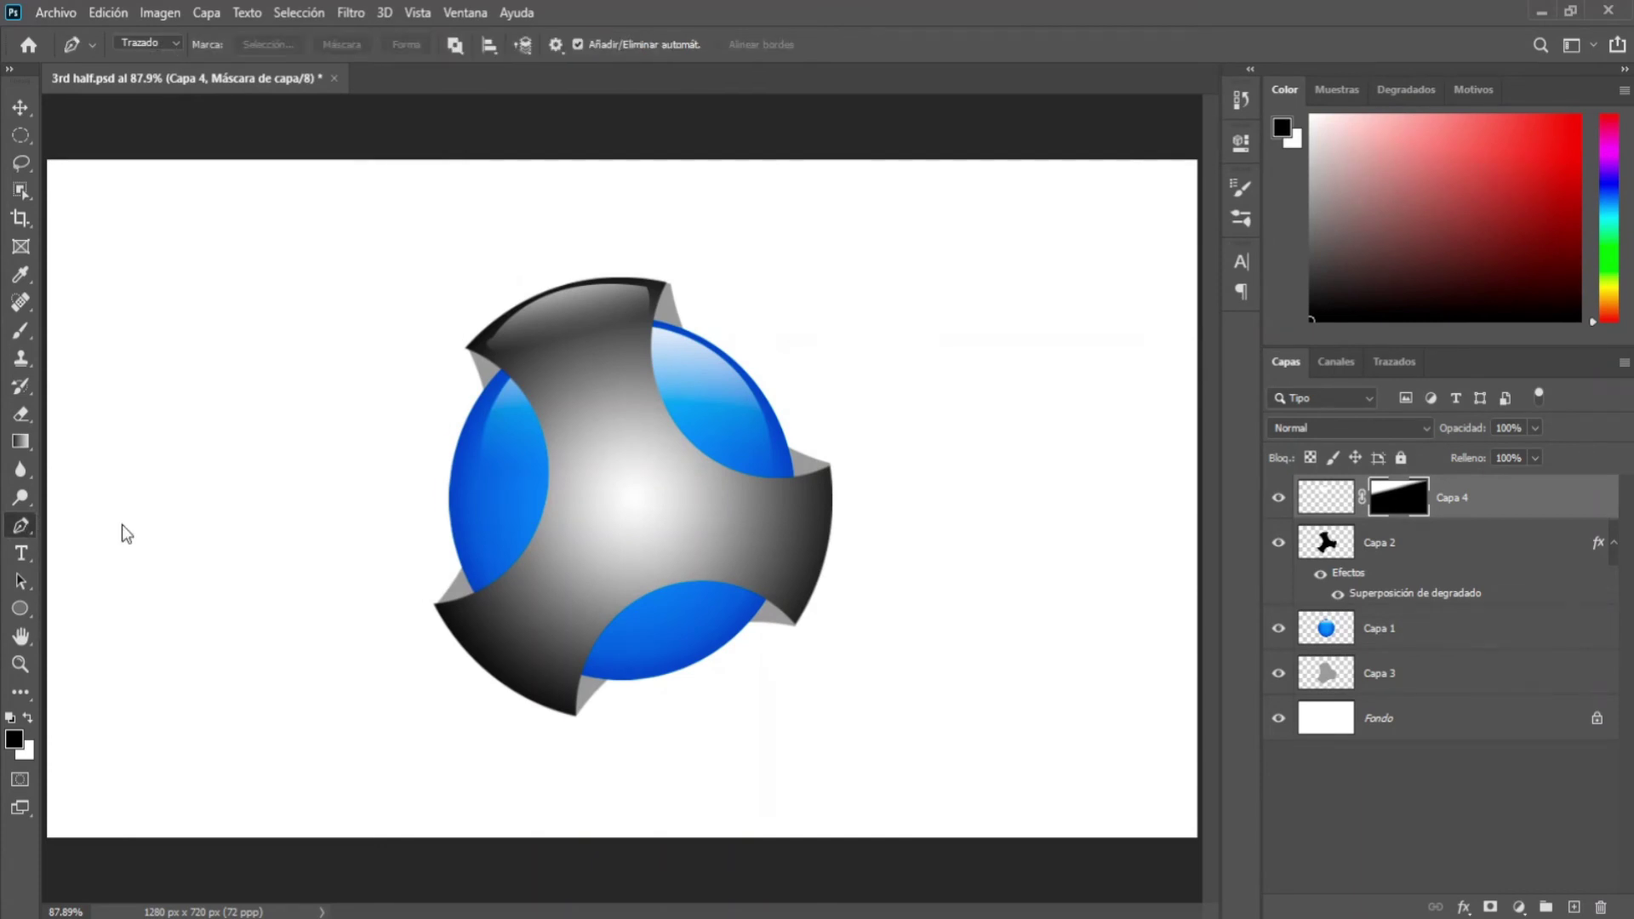
click(461, 616)
drag(557, 696, 642, 706)
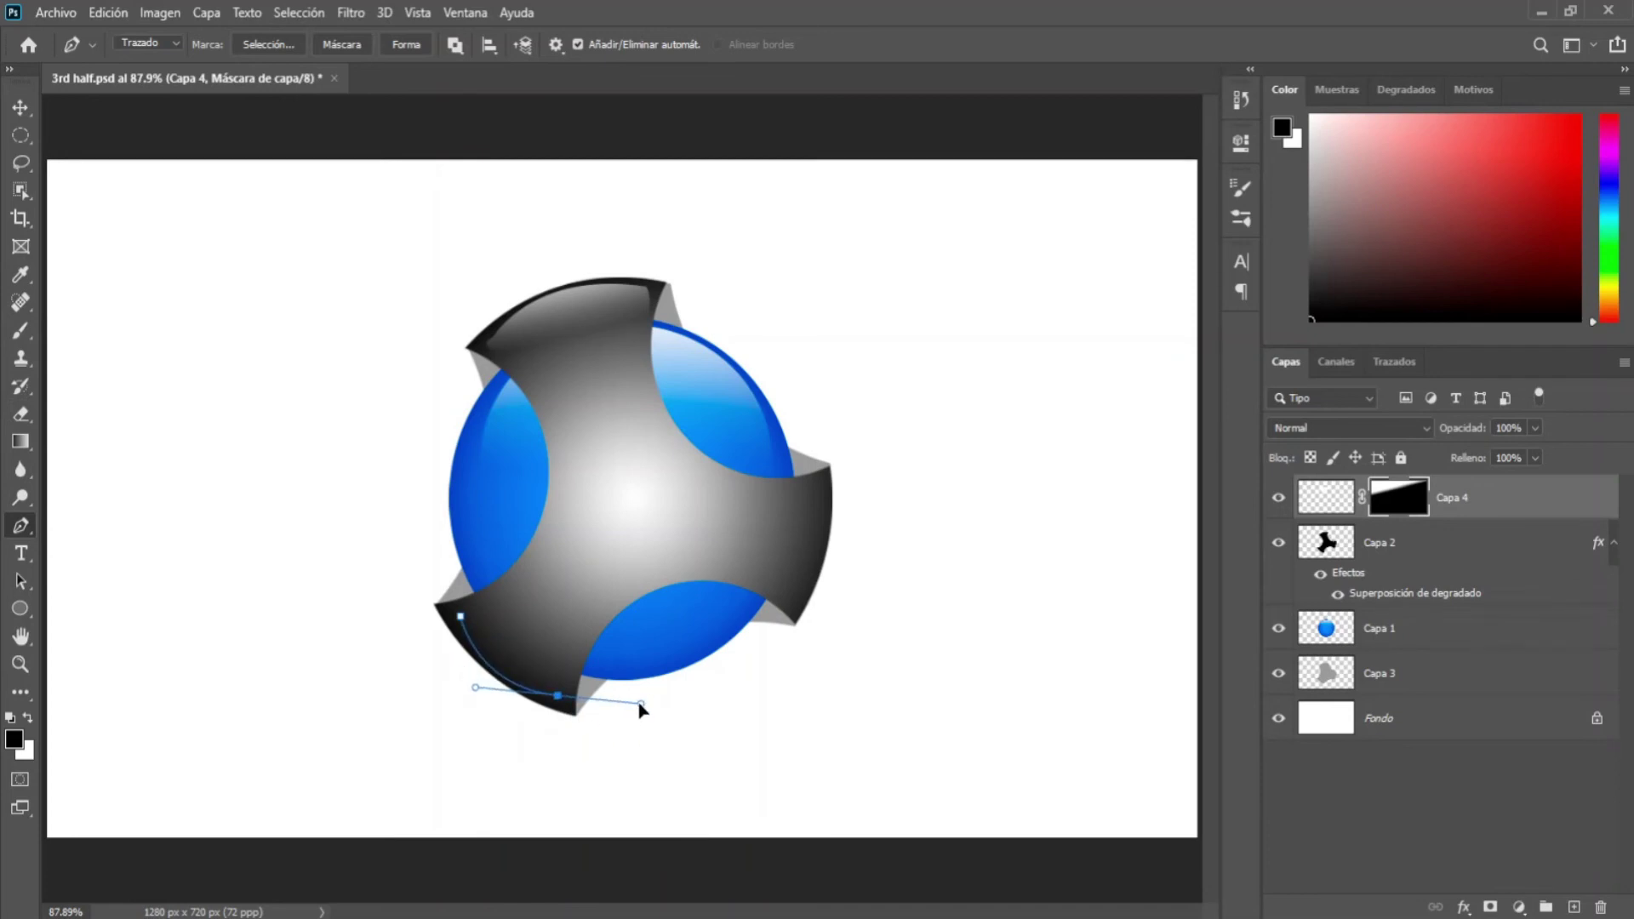
alt+click(557, 696)
drag(580, 704, 558, 579)
key(ctrl+z)
mouse_move(568, 641)
mouse_down()
mouse_move(582, 611)
mouse_move(558, 563)
mouse_up()
click(574, 593)
drag(460, 616, 428, 636)
right_click(549, 640)
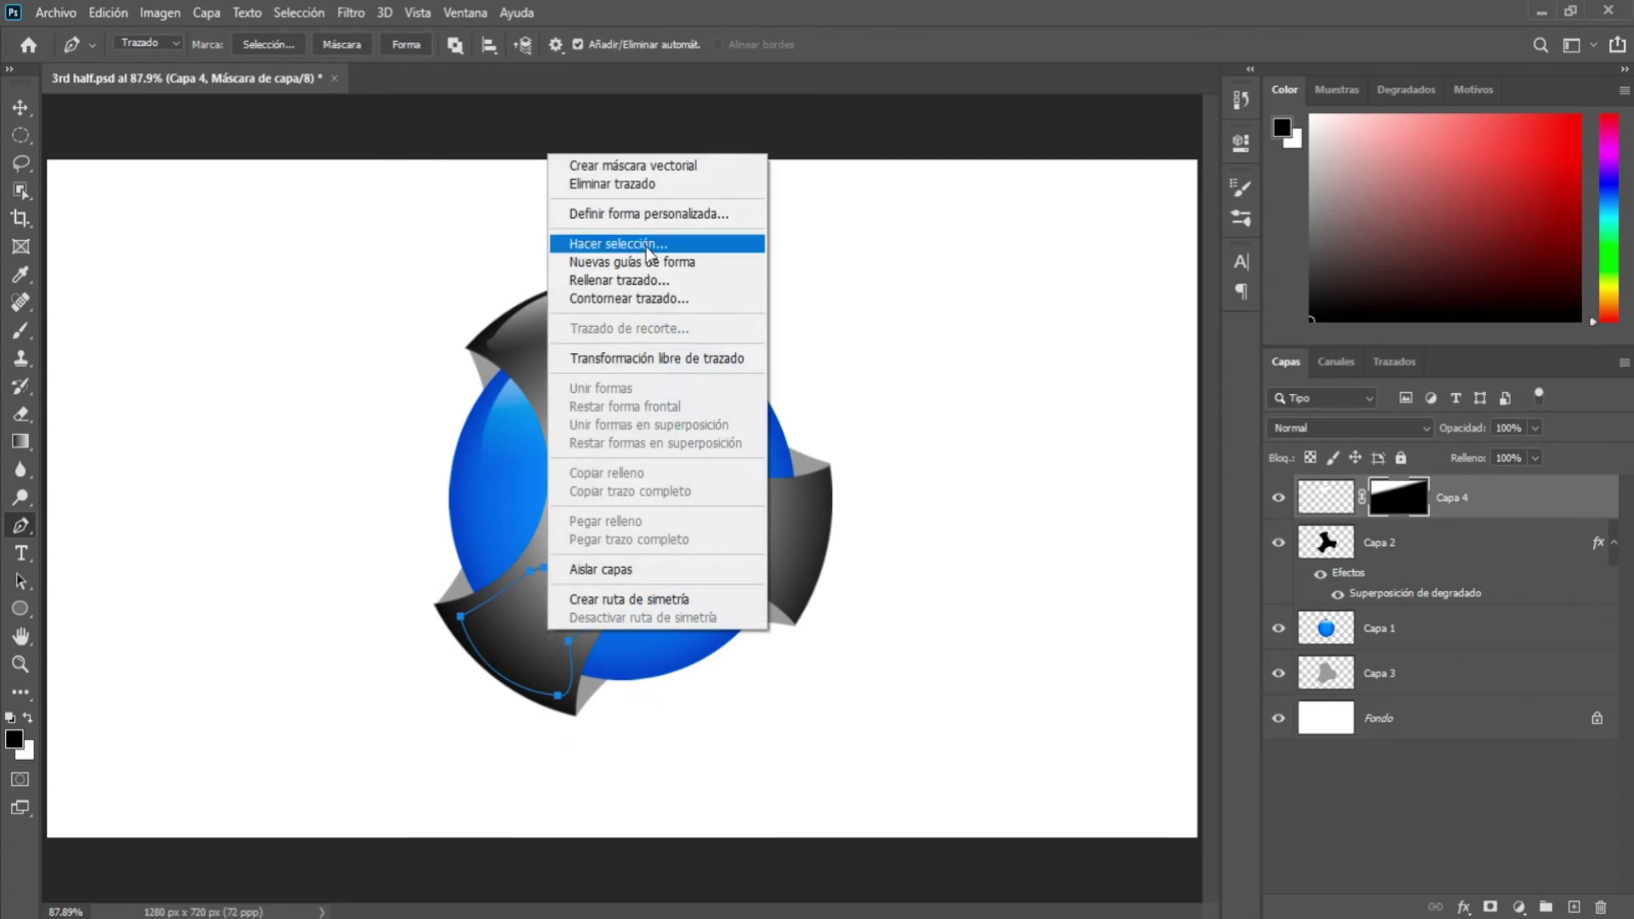
click(647, 245)
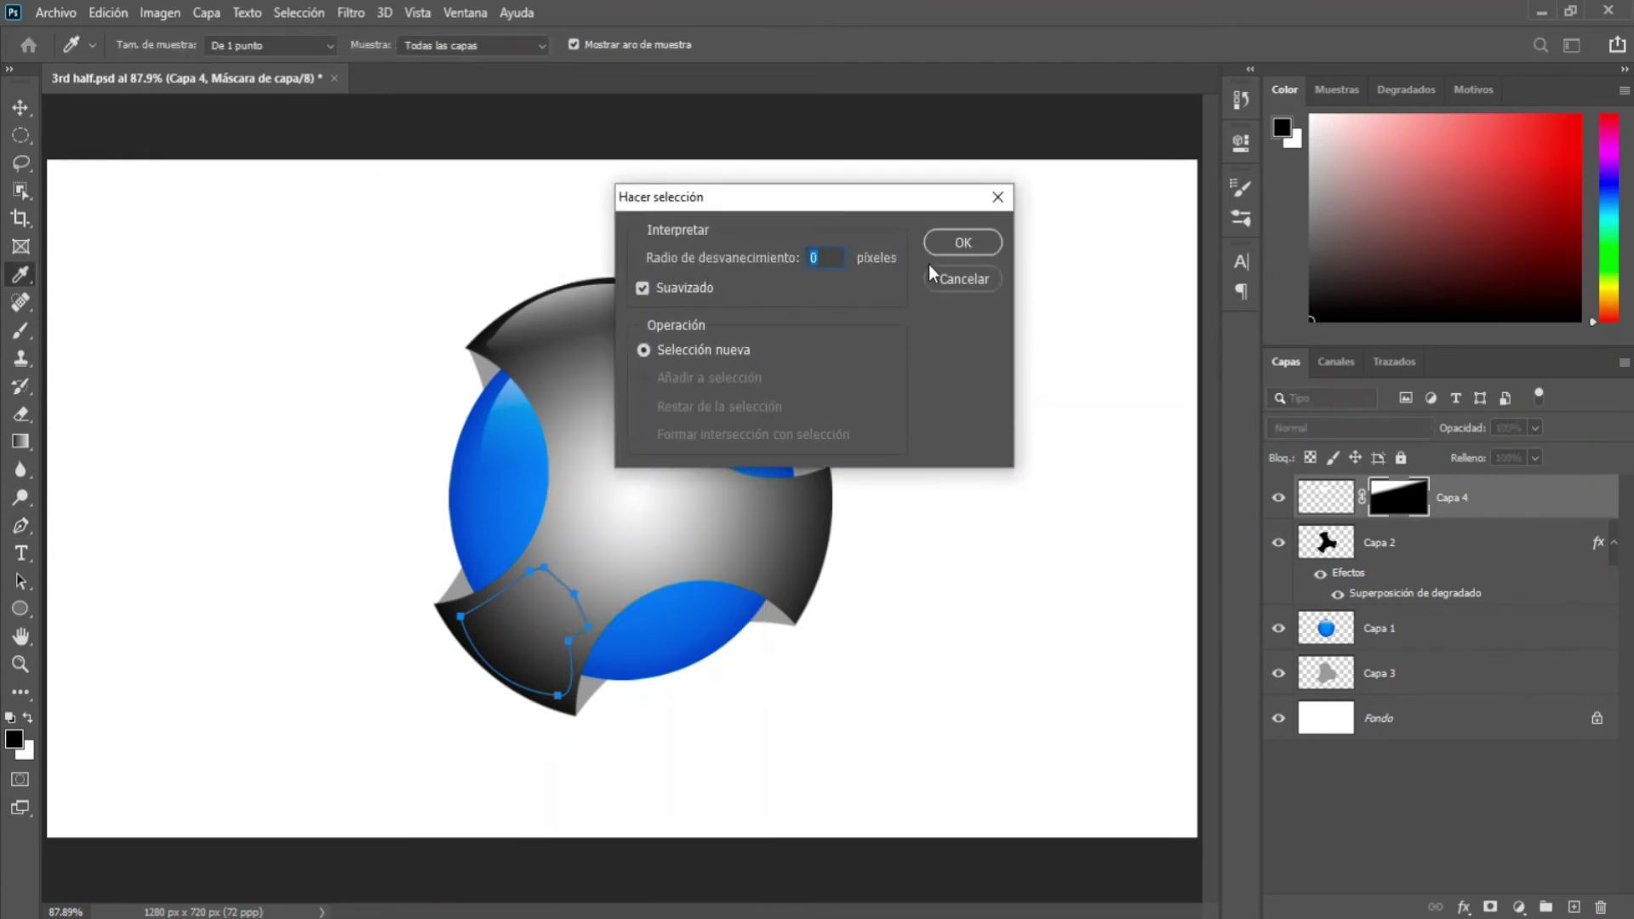
click(954, 244)
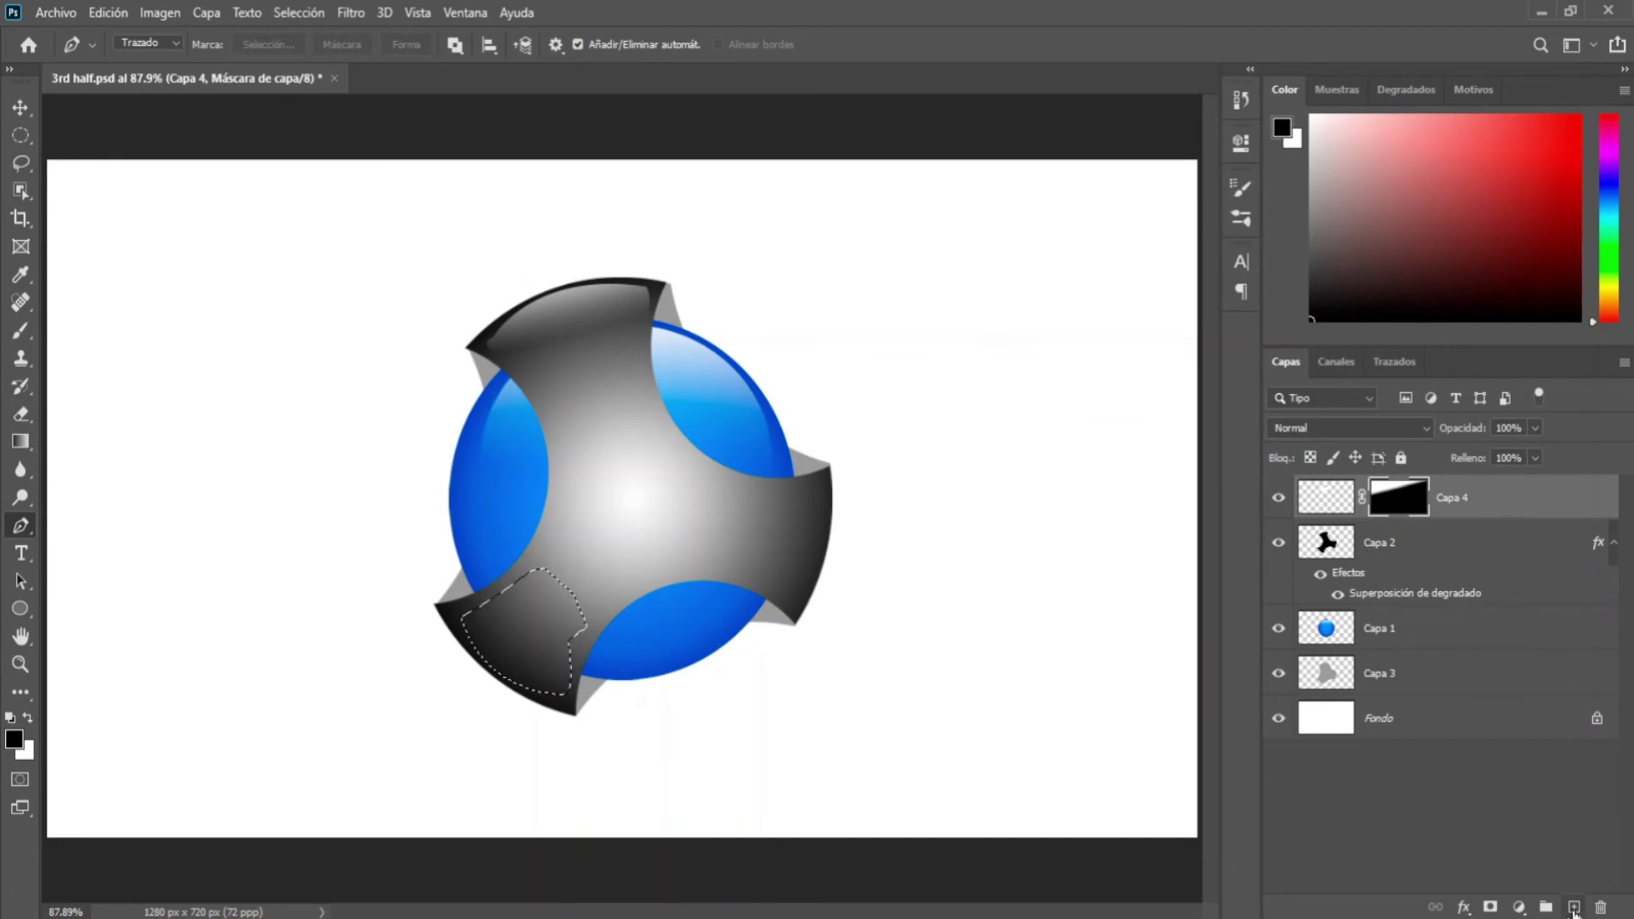
- On new layer Capa 5, fill the lower-left arm selection with white and deselect
click(1574, 906)
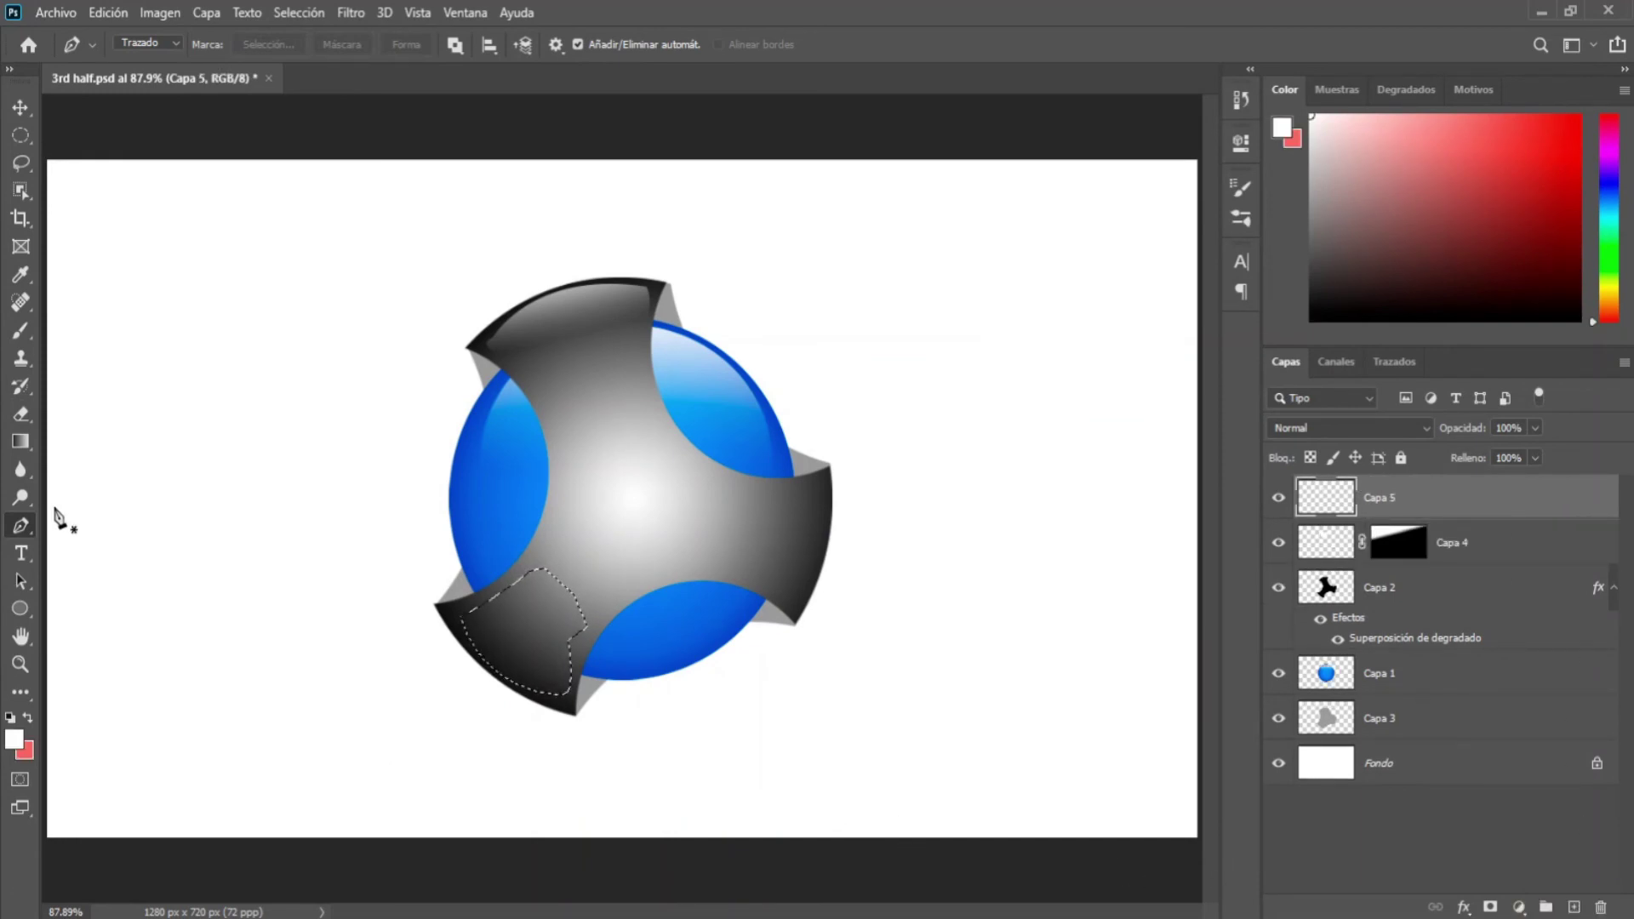
click(23, 442)
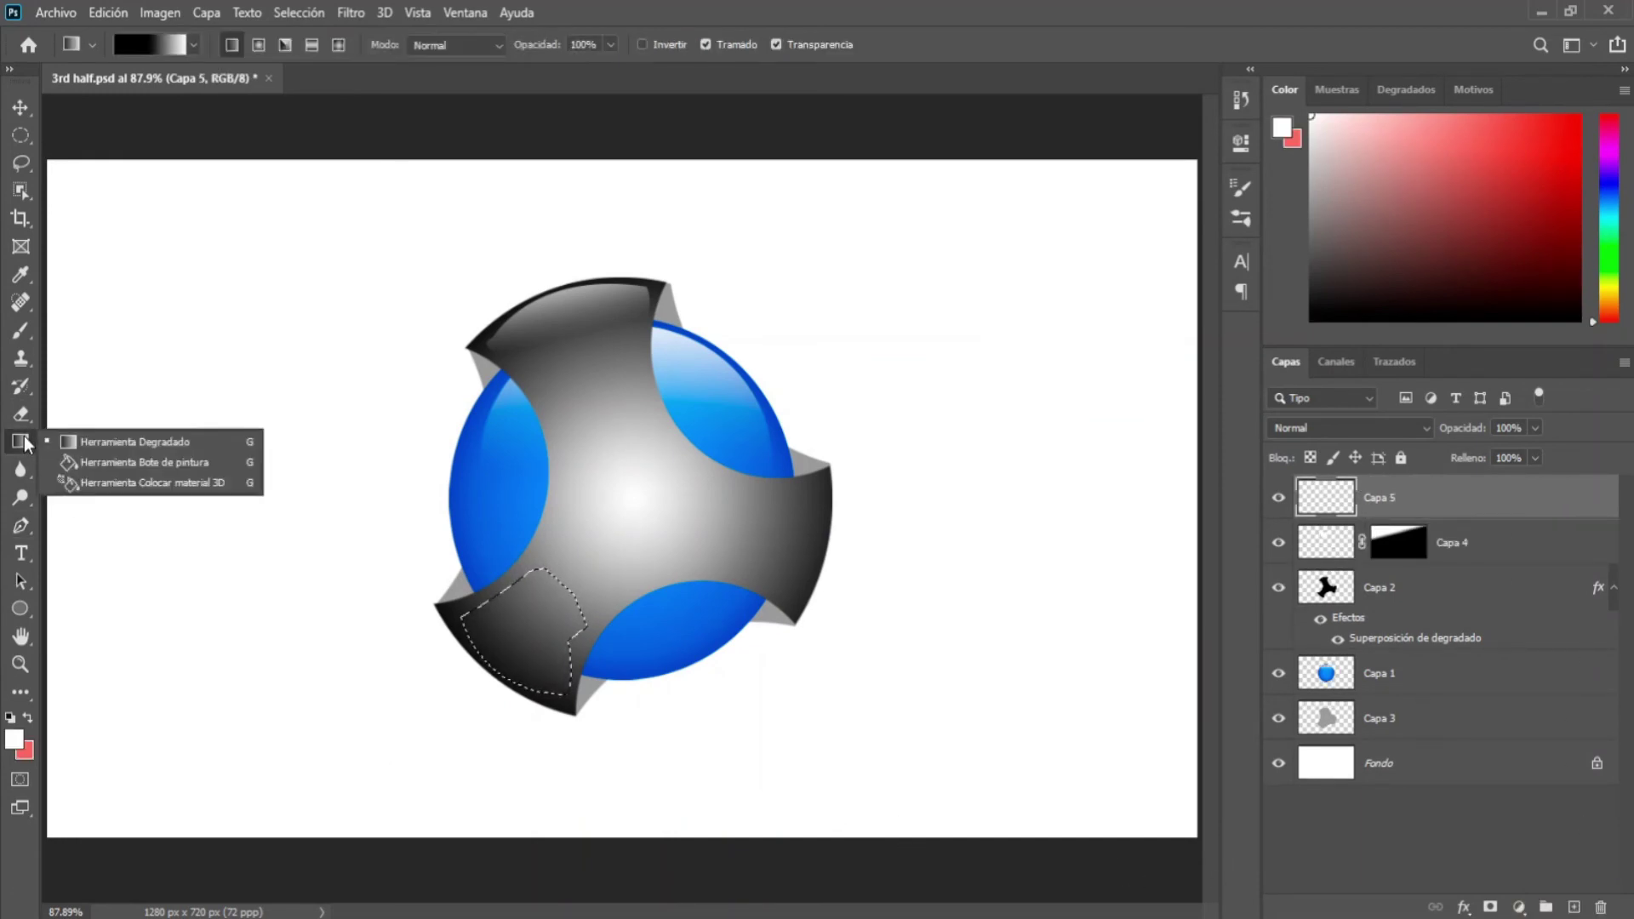
click(111, 463)
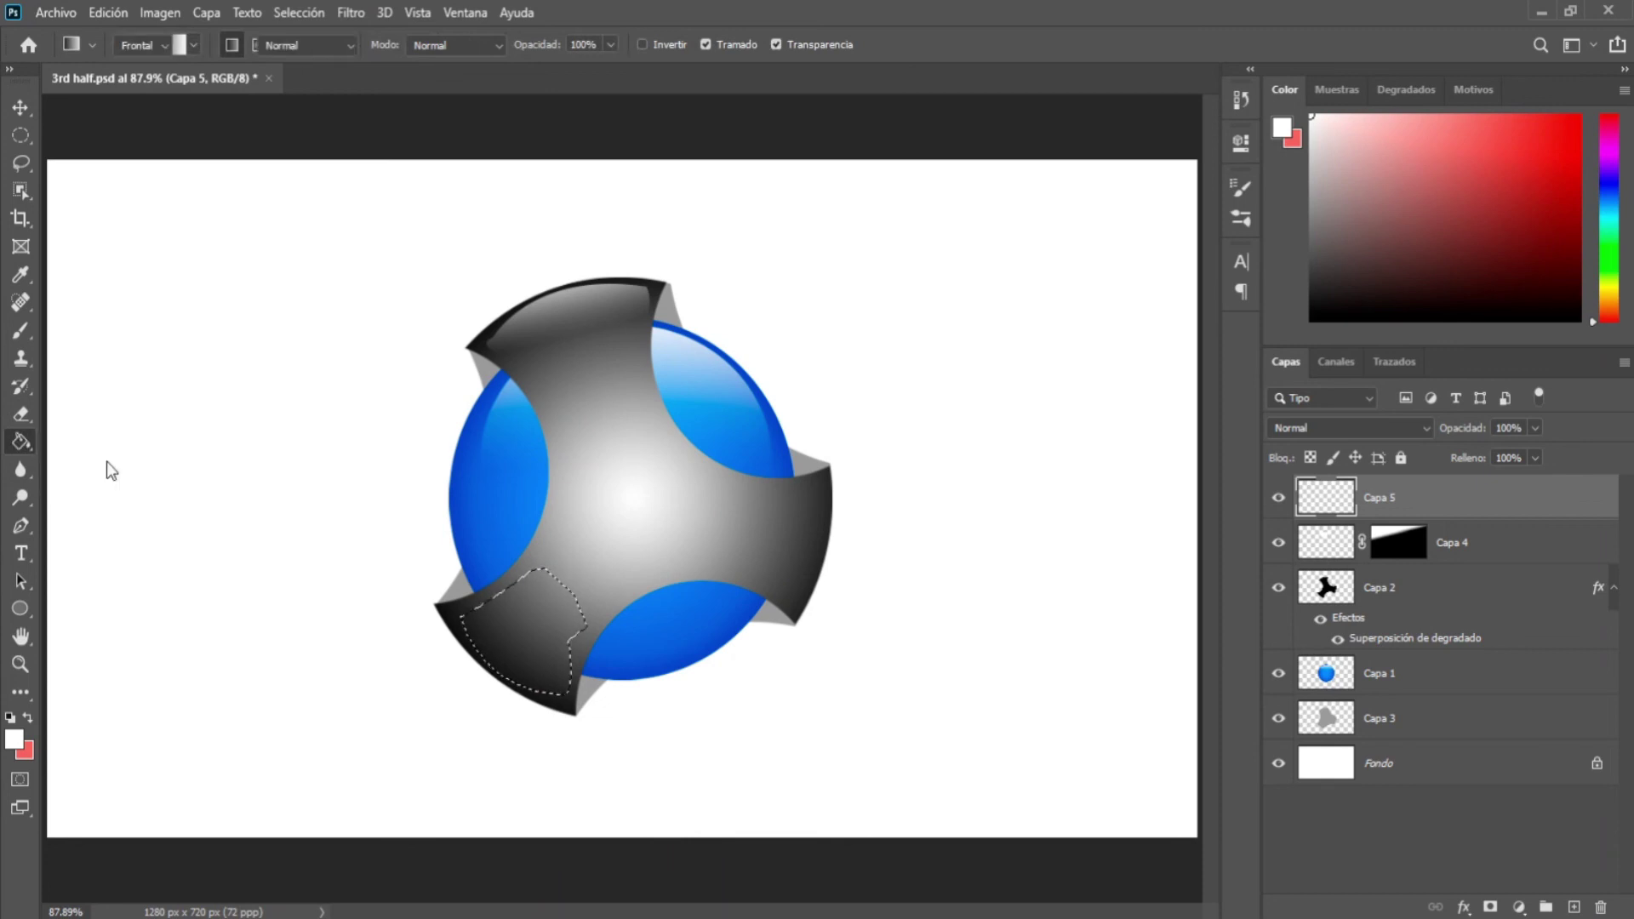
click(540, 648)
click(299, 12)
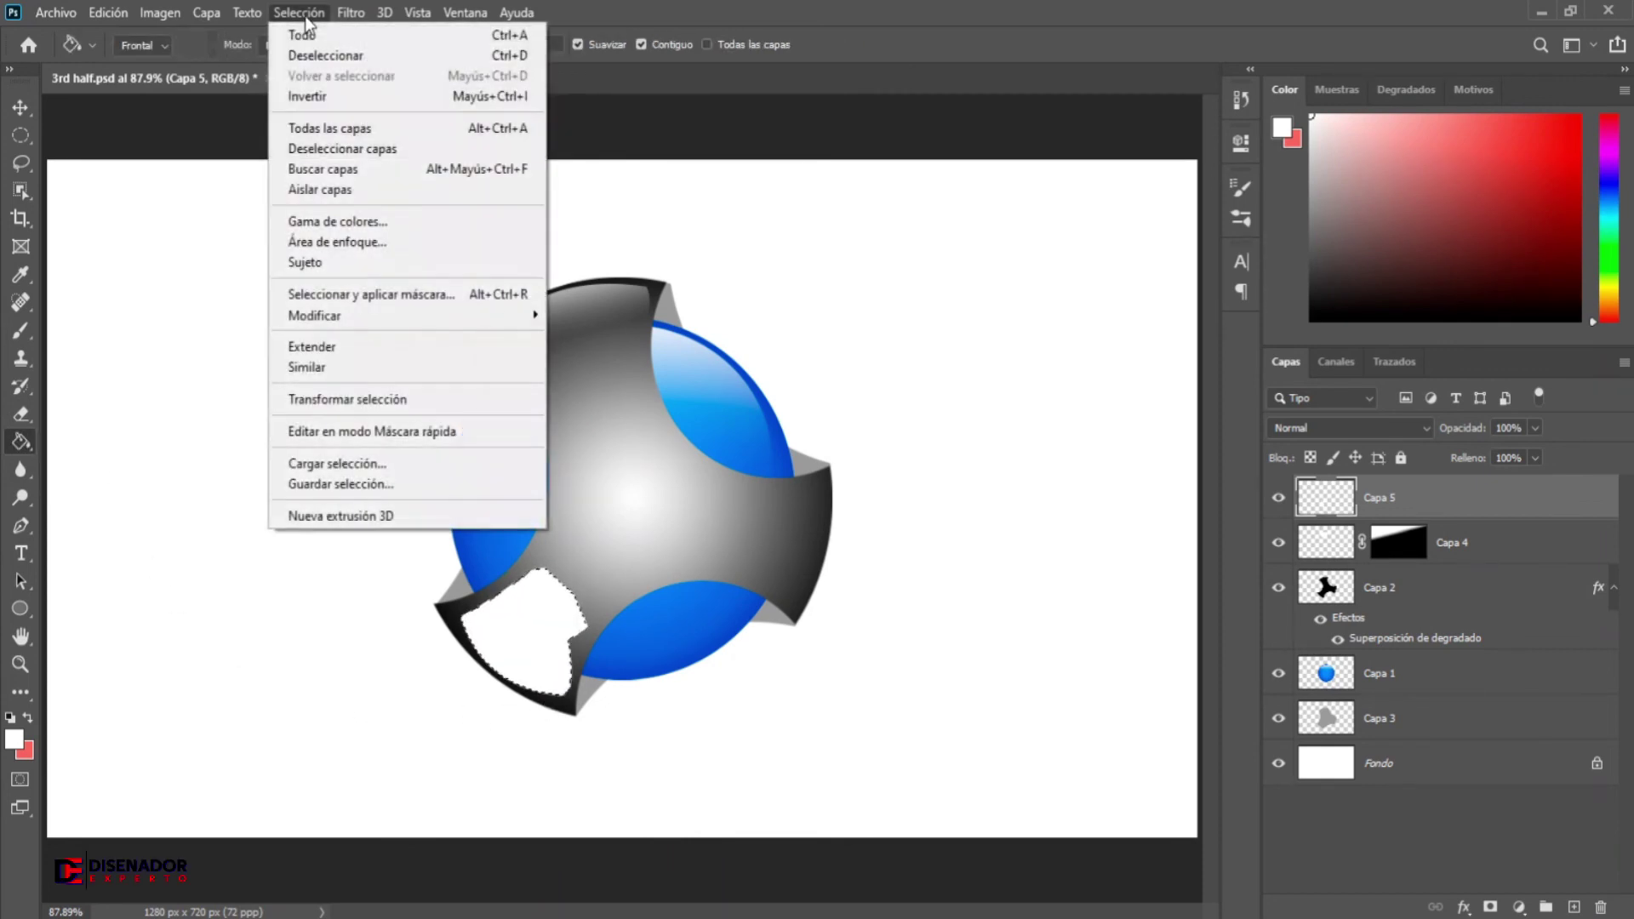
click(308, 56)
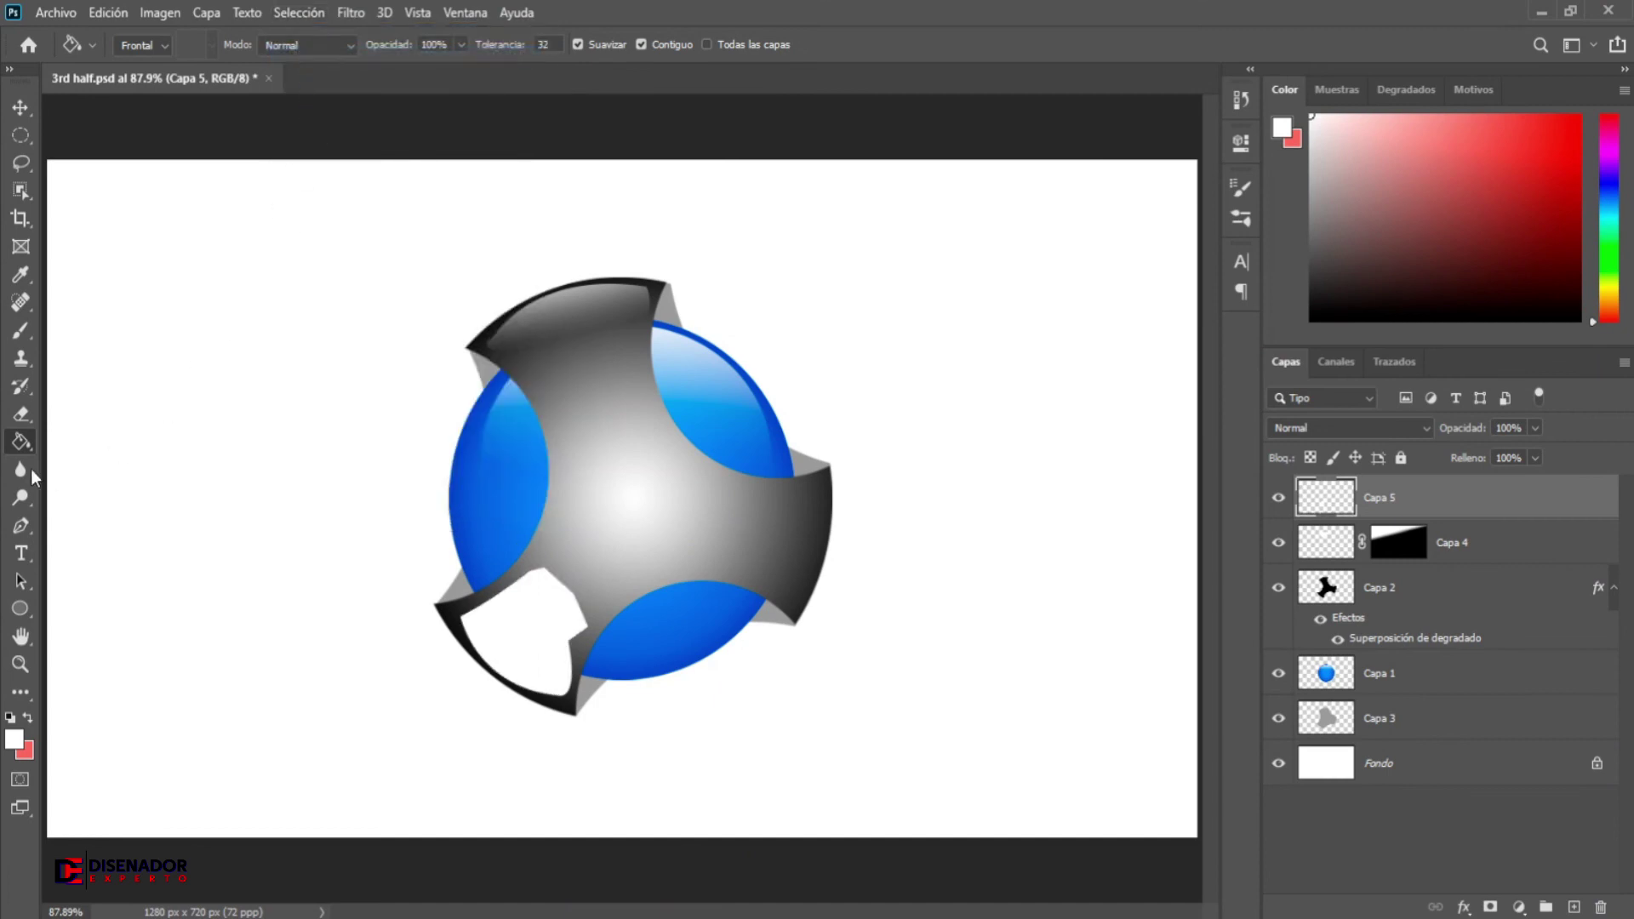
- Mask Capa 5 and drag a gradient across the white patch to soften it
right_click(18, 449)
click(111, 443)
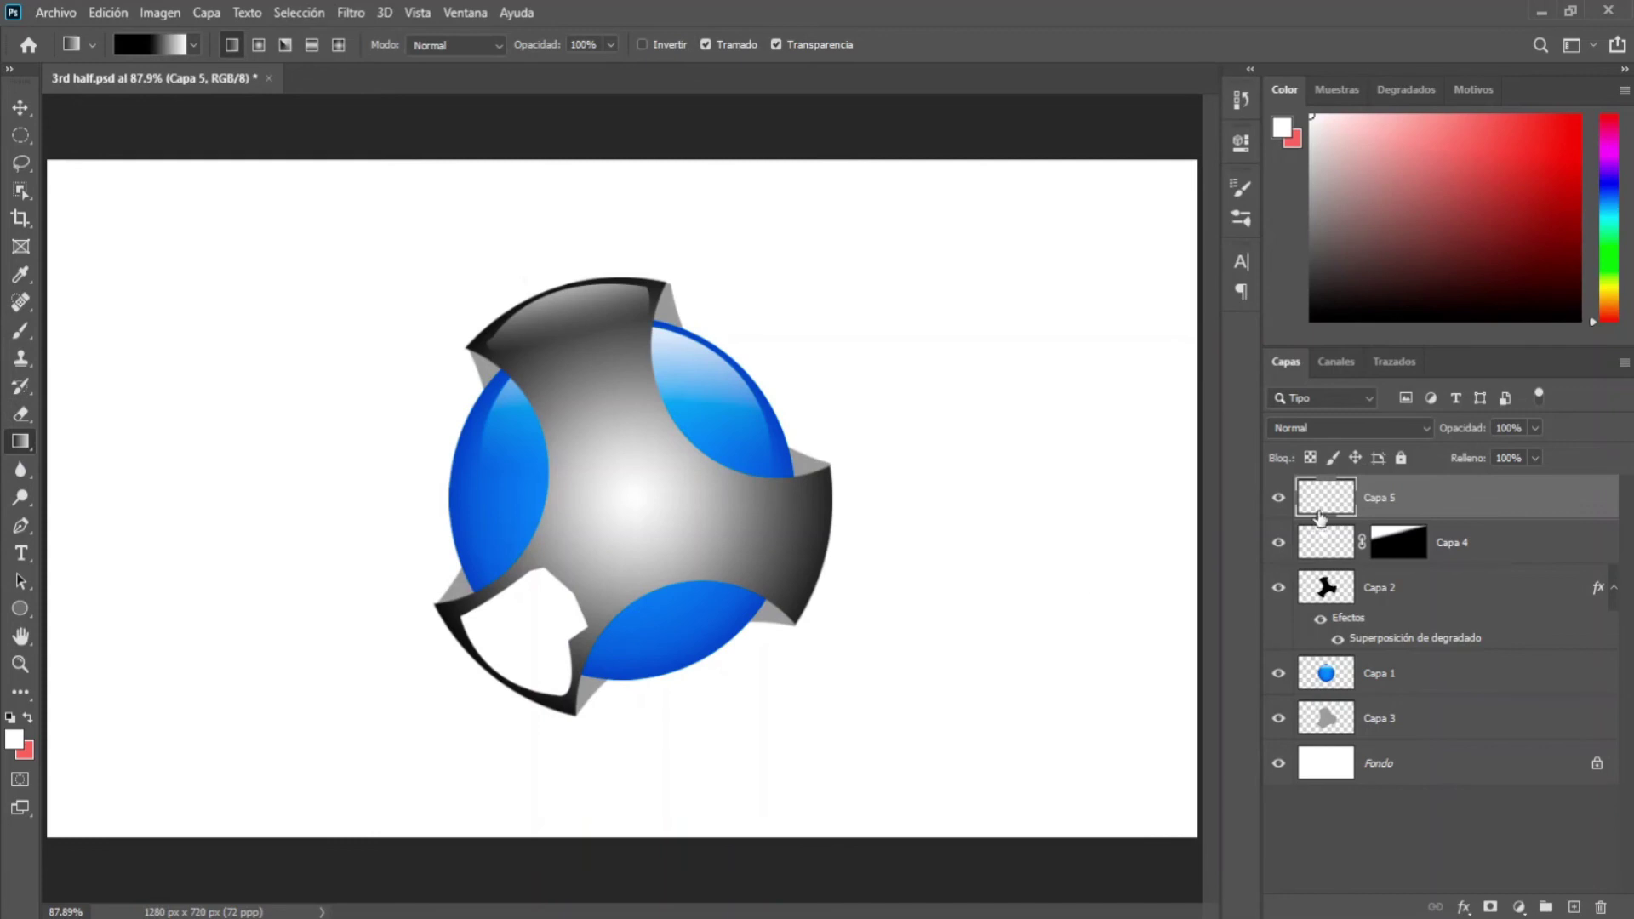
click(1491, 907)
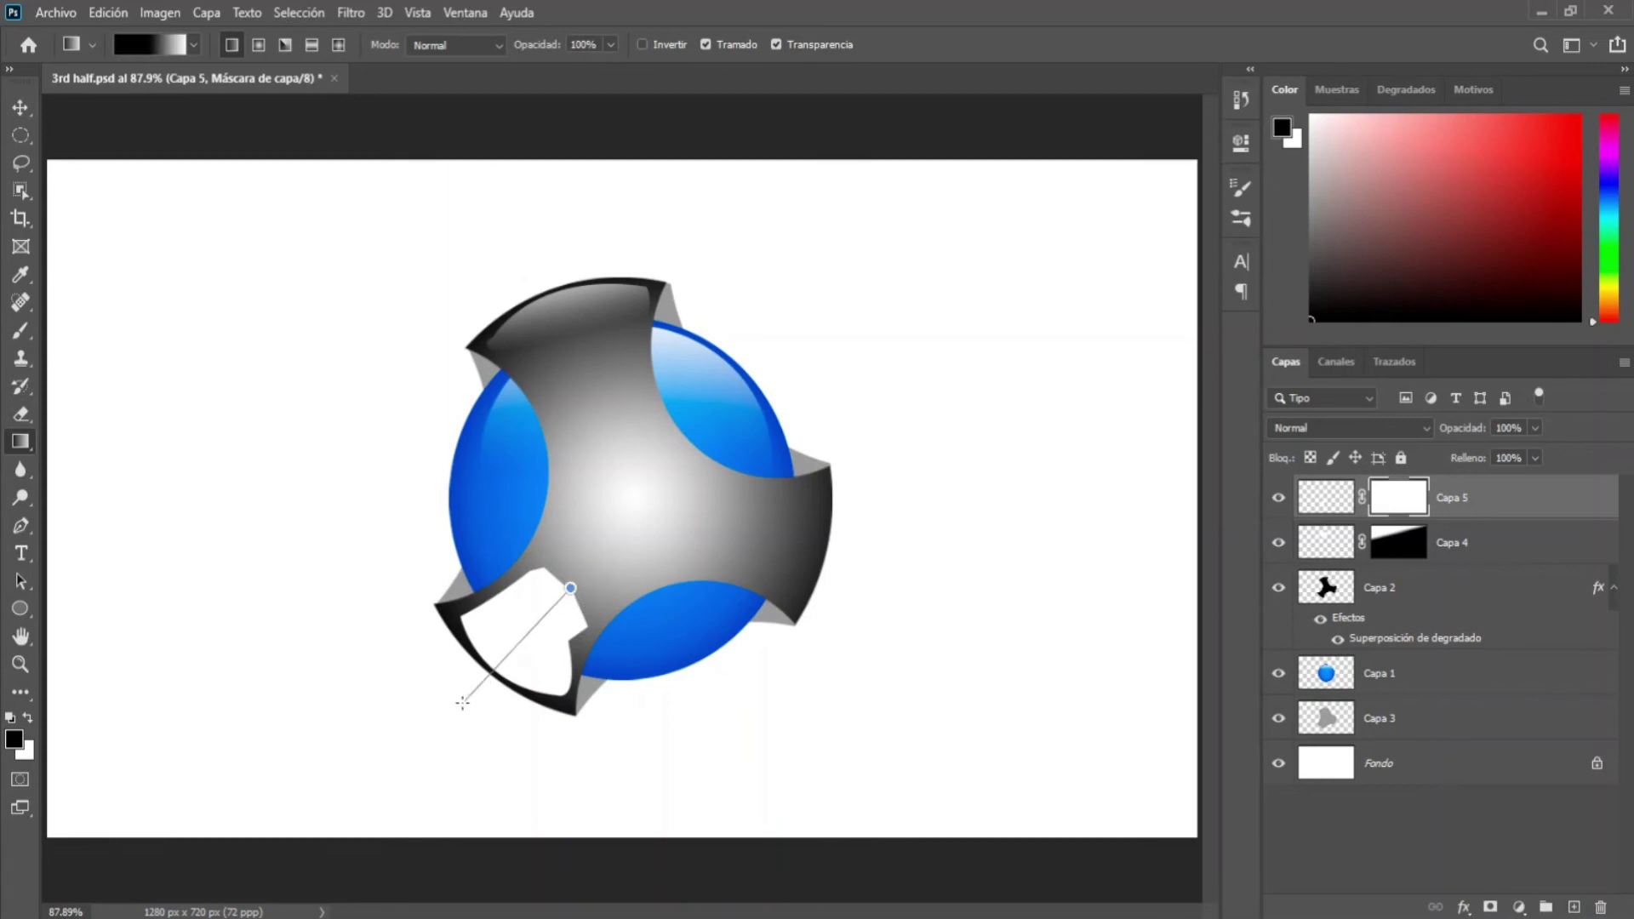
drag(547, 614, 446, 718)
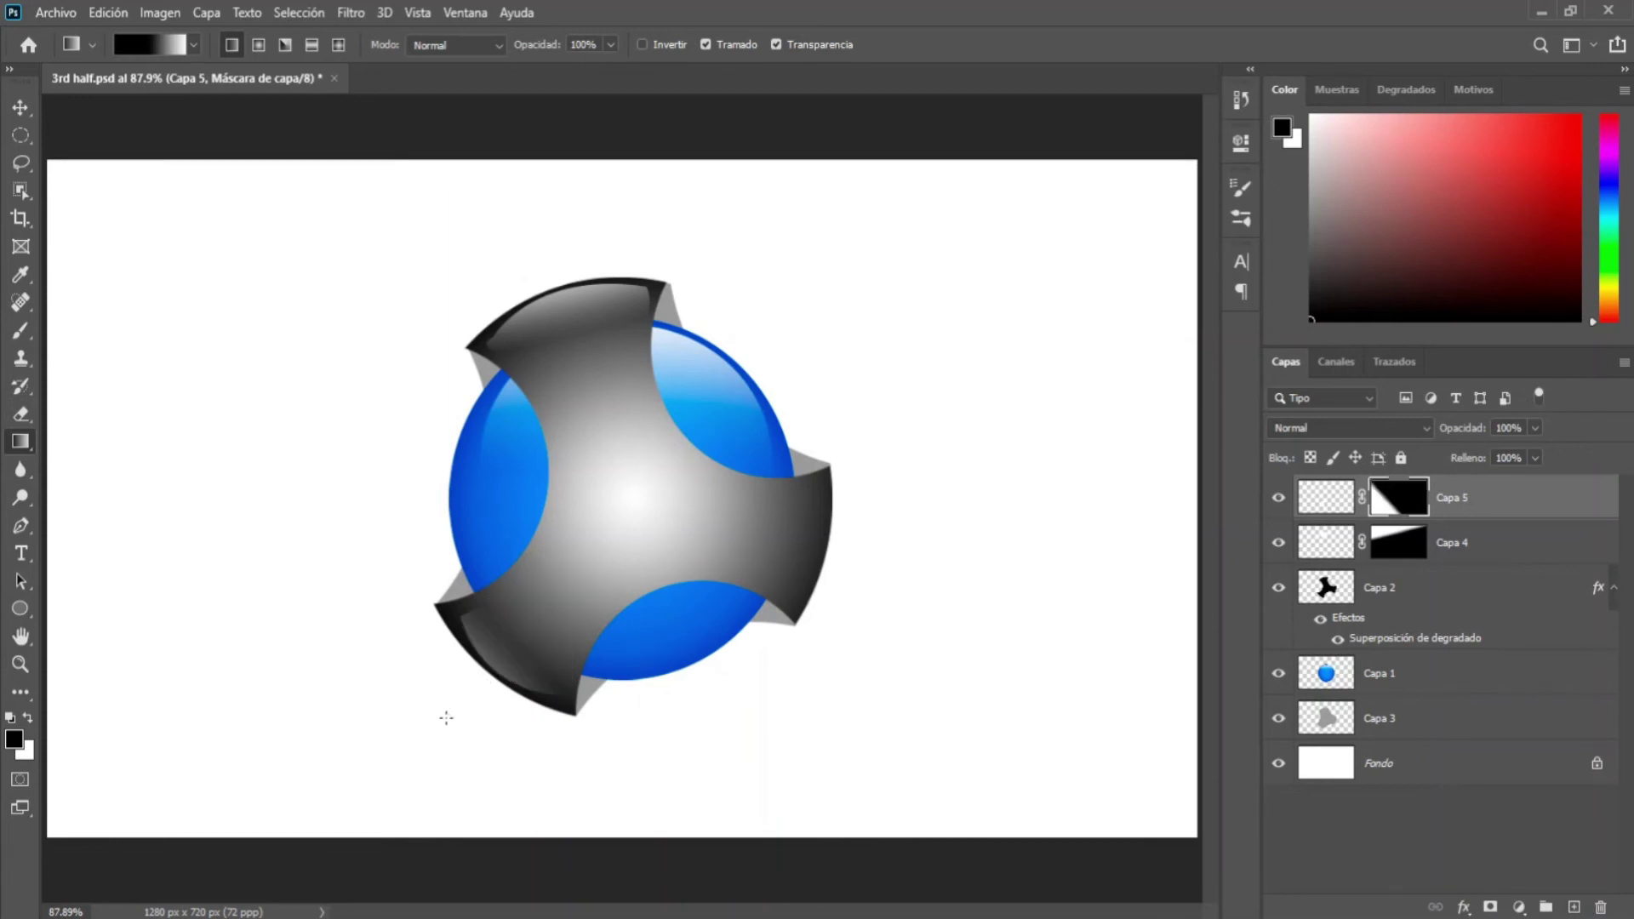
click(20, 525)
- Draw a closed pen path around the right arm's outer patch
click(825, 488)
drag(798, 601, 761, 653)
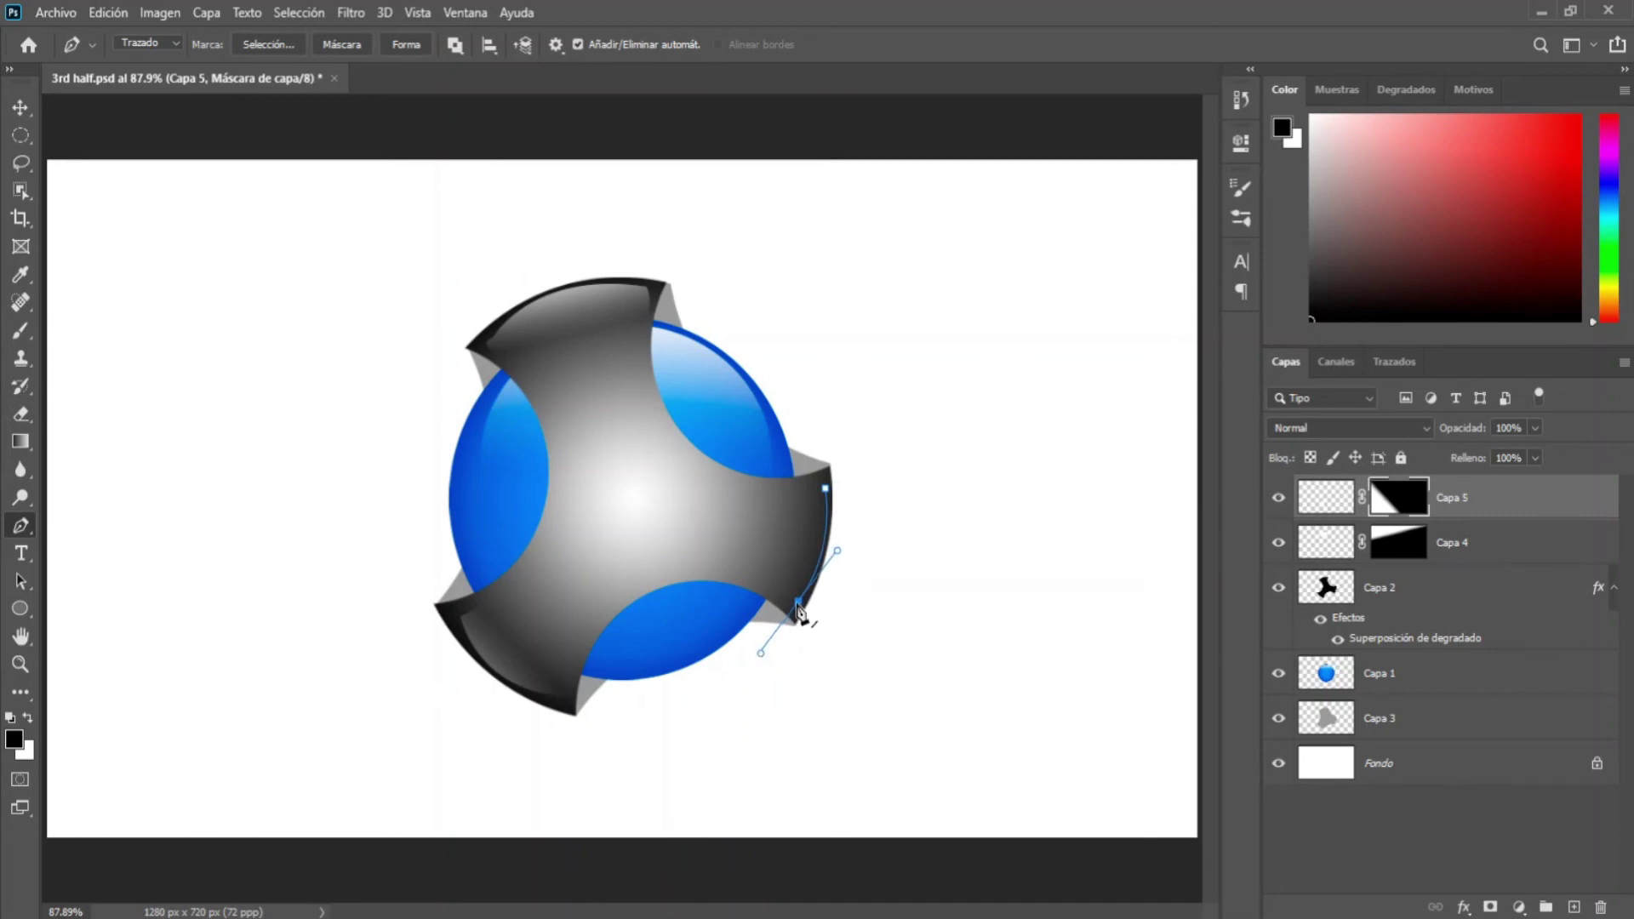
click(798, 602)
click(746, 578)
click(752, 501)
drag(824, 490, 834, 488)
- Convert the path to a selection with Hacer selección and add a new layer
right_click(771, 550)
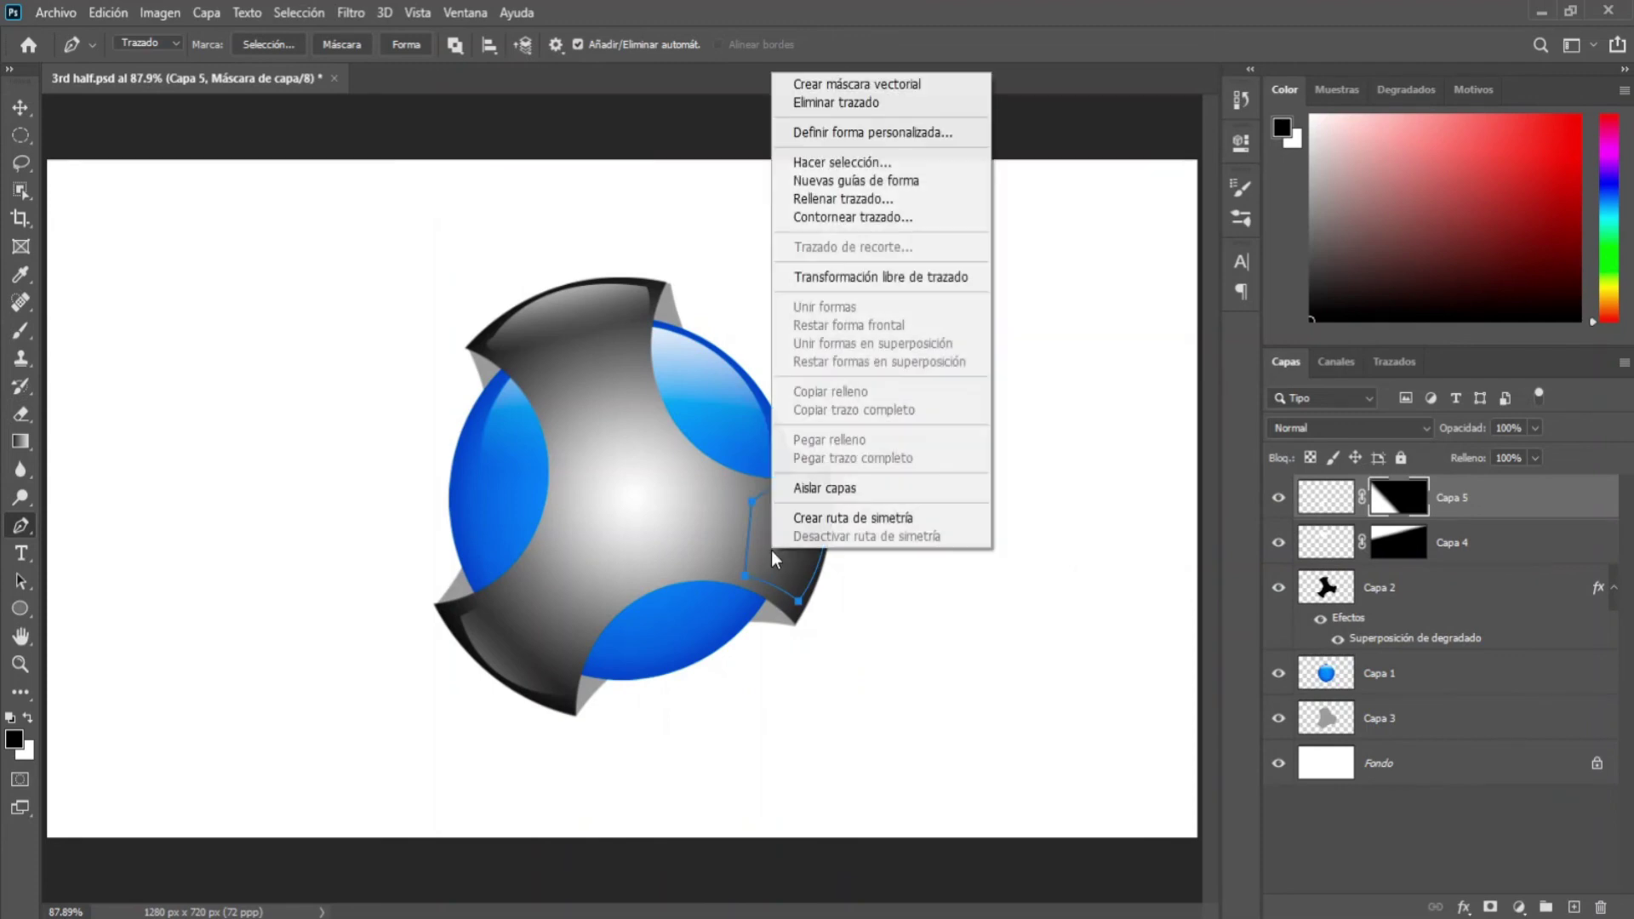
click(872, 162)
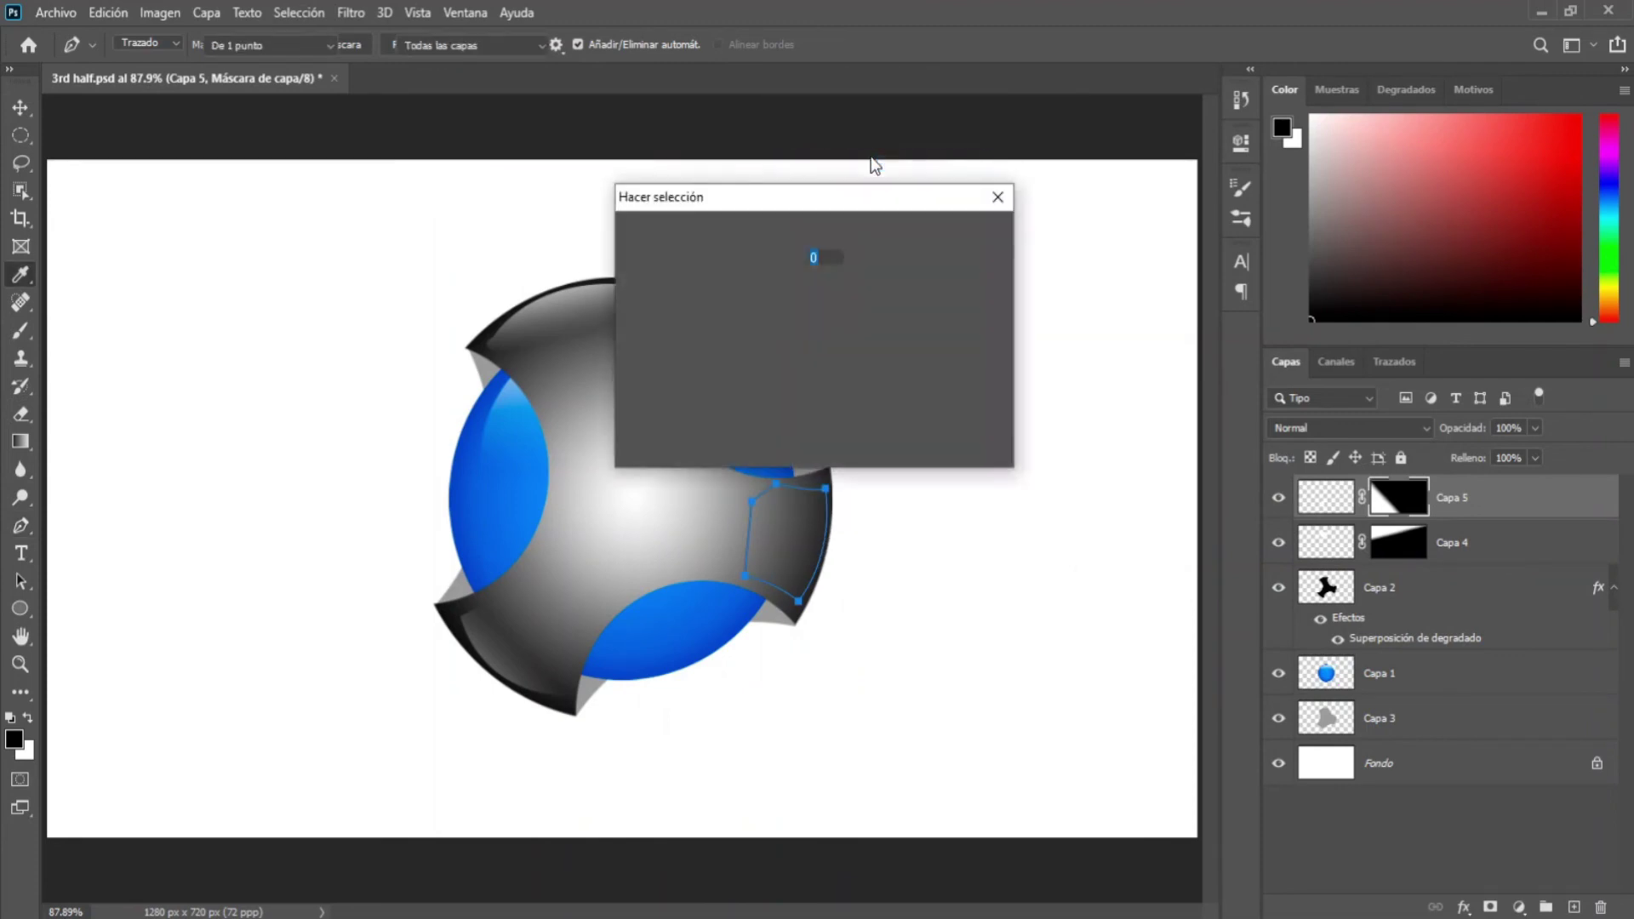
click(937, 248)
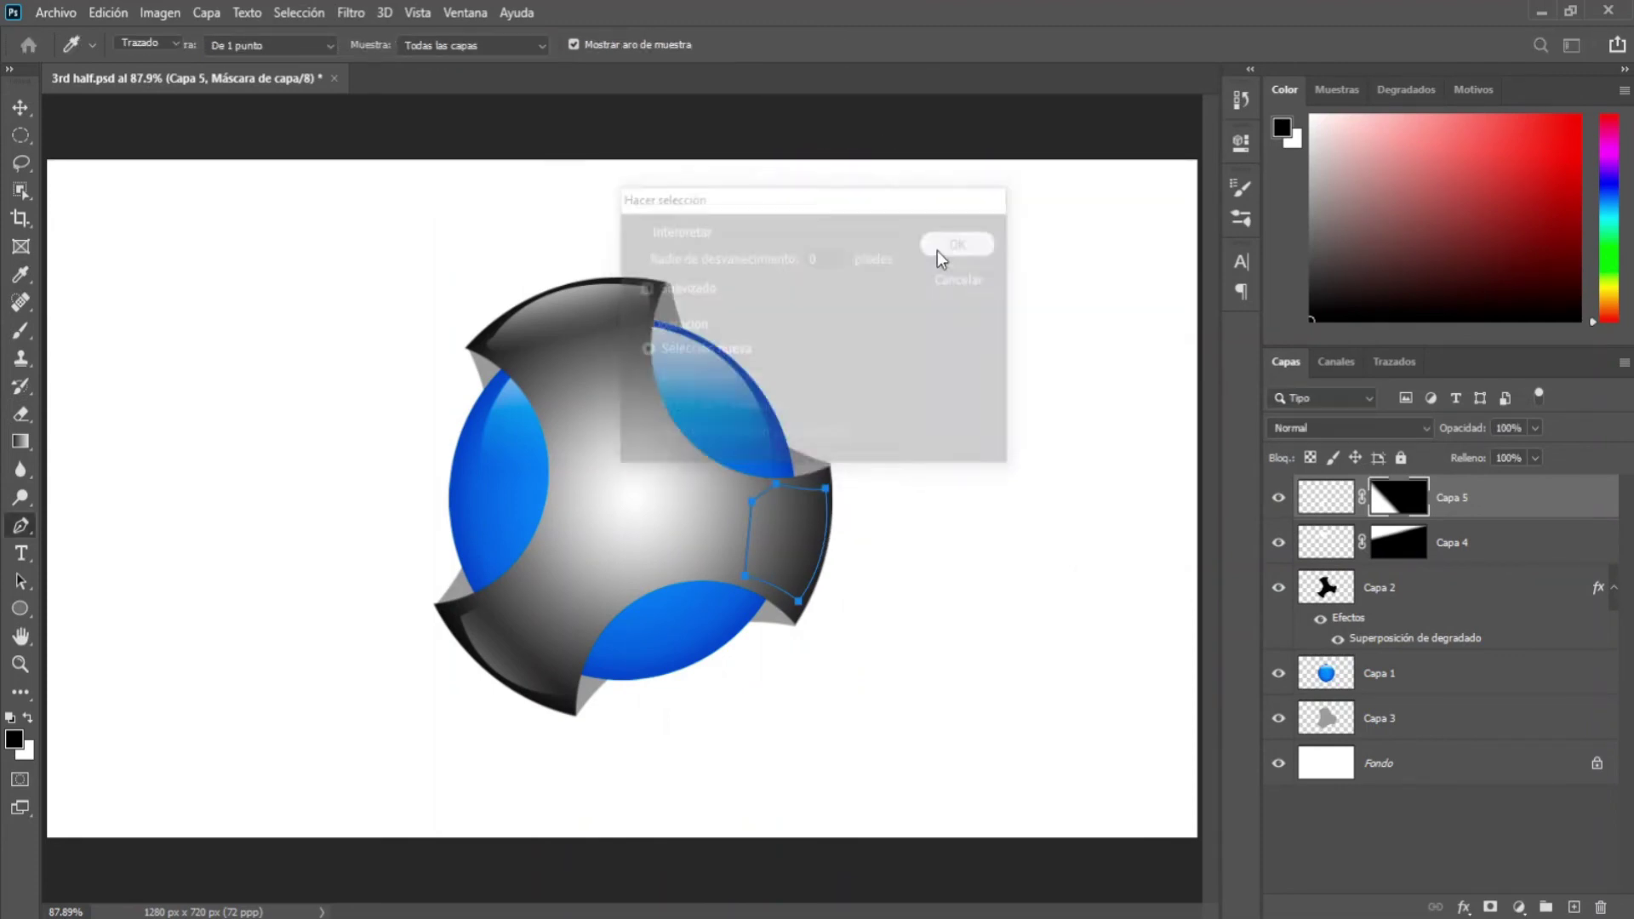
click(1574, 908)
- Fill the right arm selection with white on Capa 6, then deselect
click(20, 443)
right_click(21, 443)
click(102, 463)
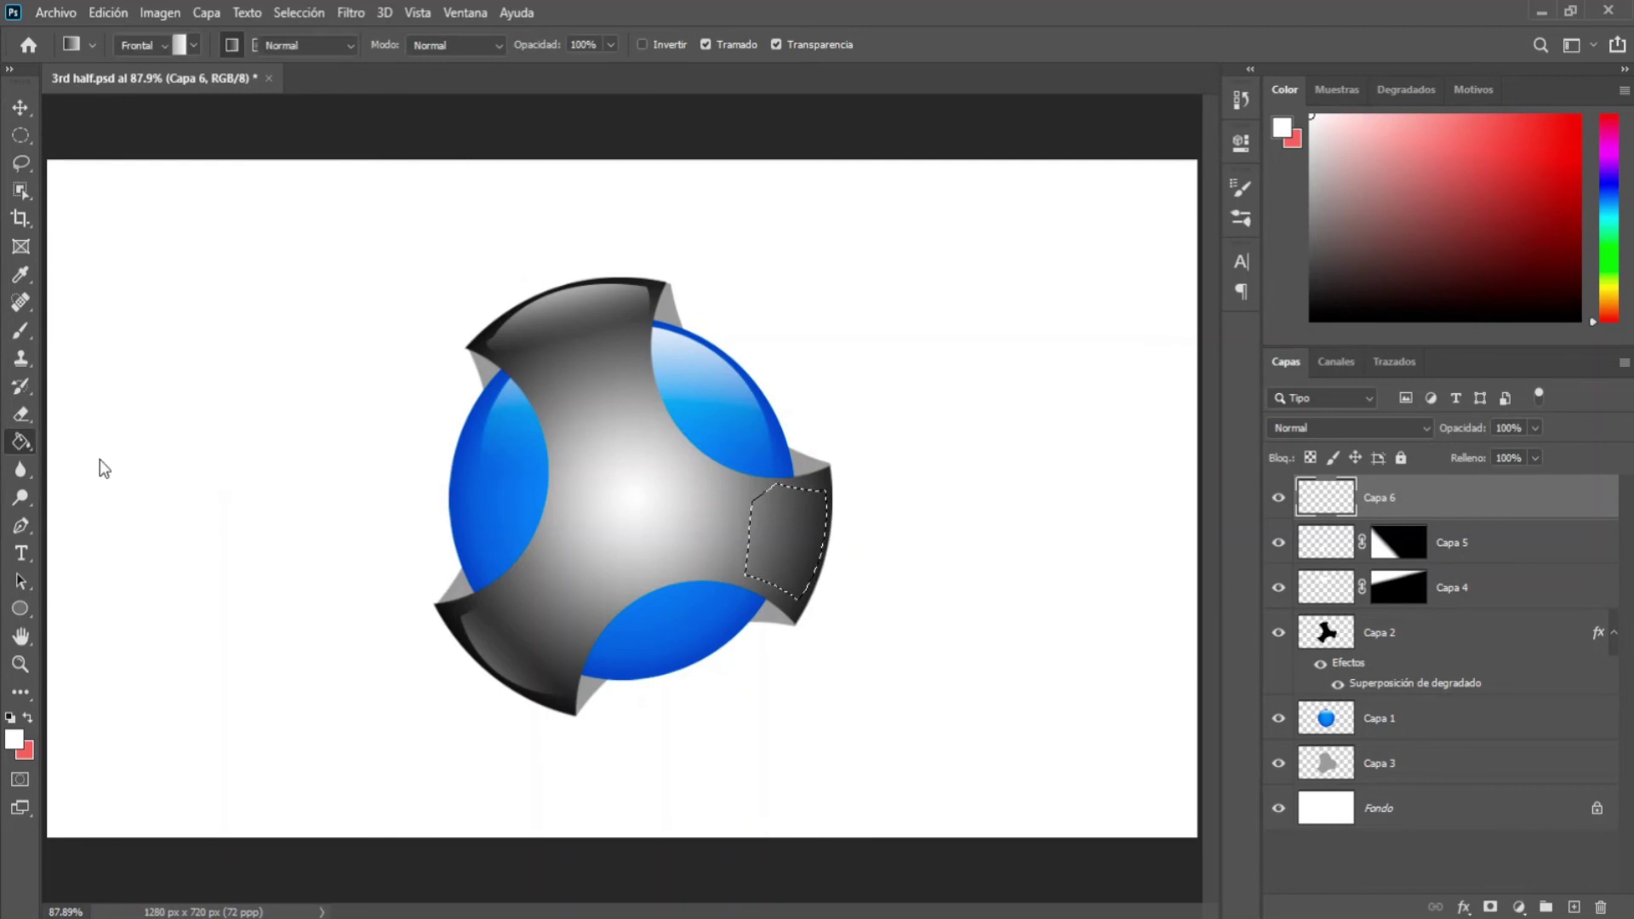
click(774, 555)
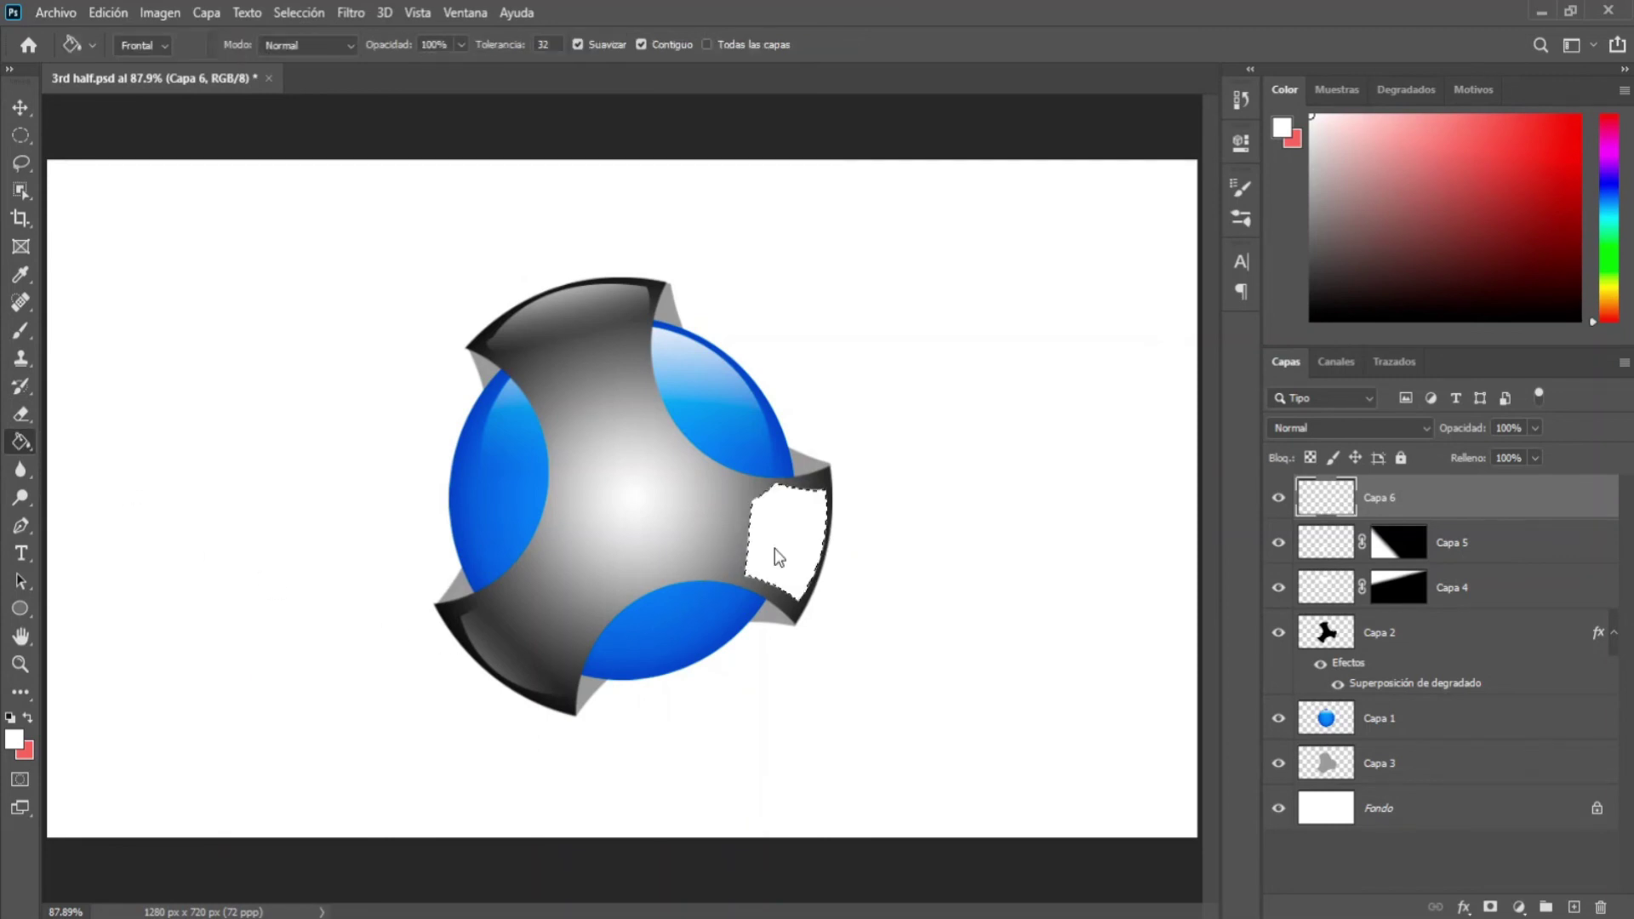
click(299, 12)
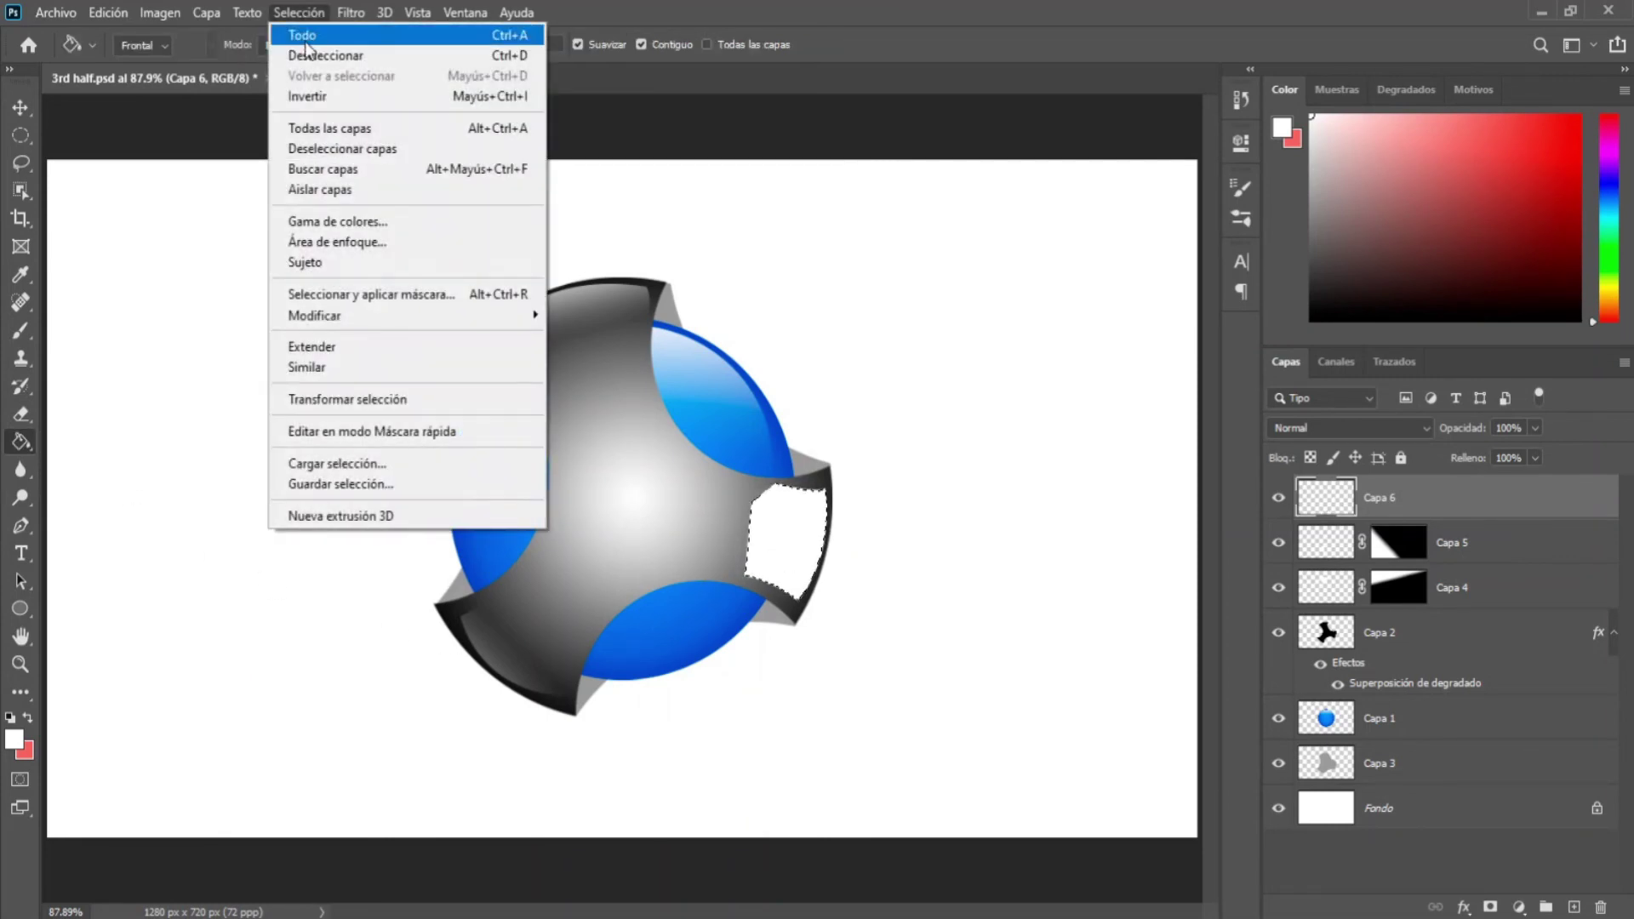
click(308, 57)
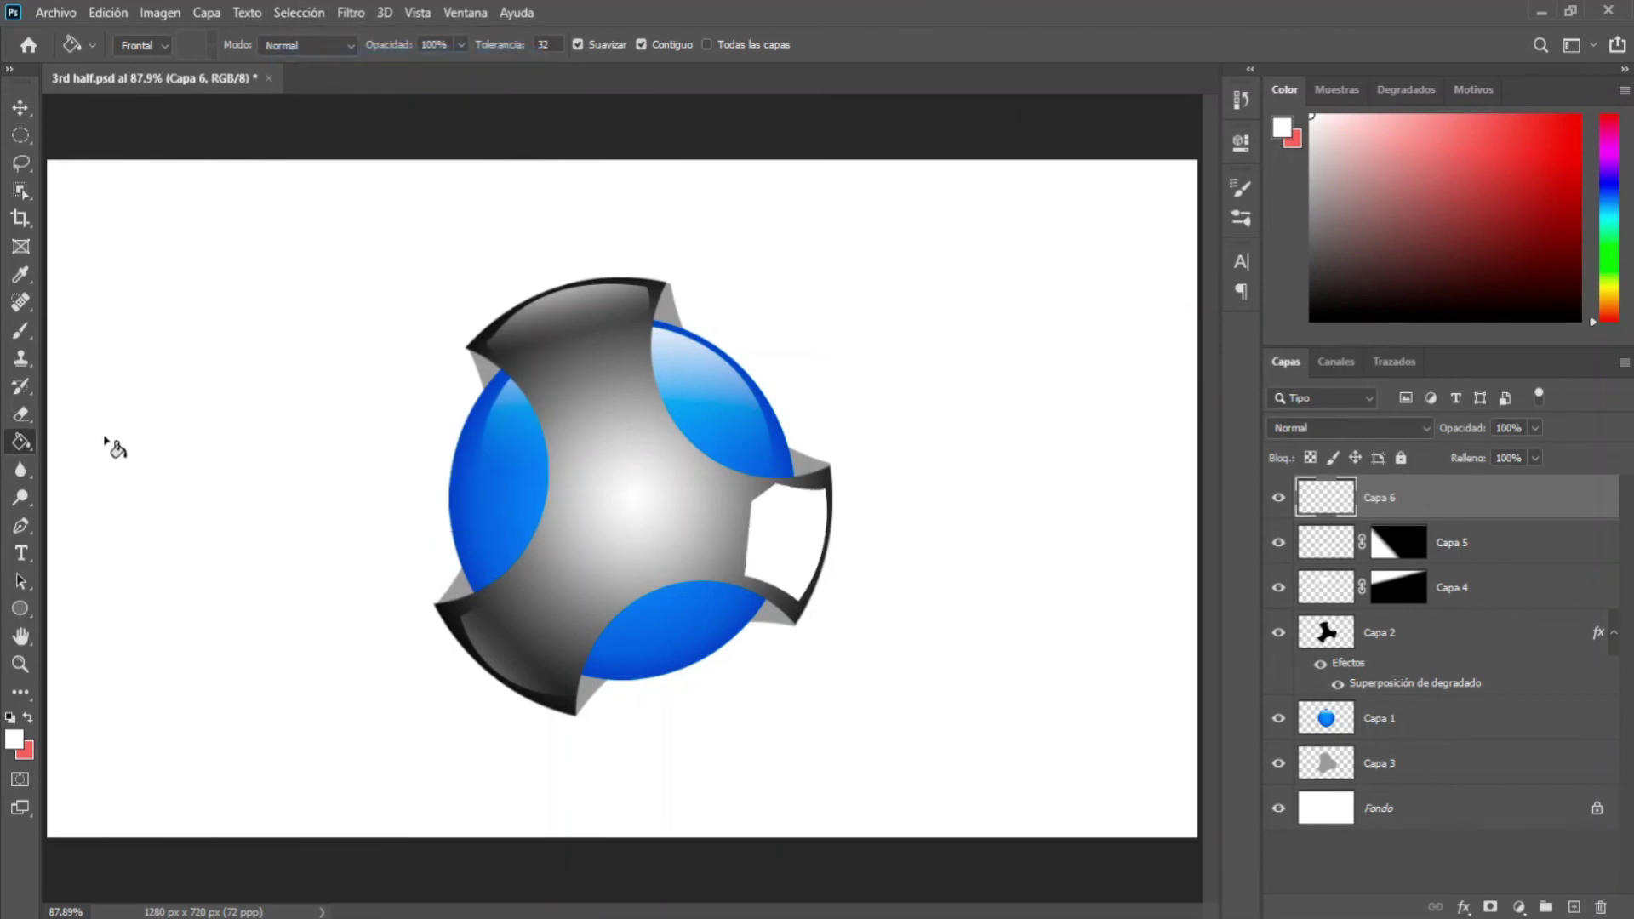
- Add a layer mask to Capa 6 with a diagonal black-to-white gradient
right_click(20, 441)
click(114, 447)
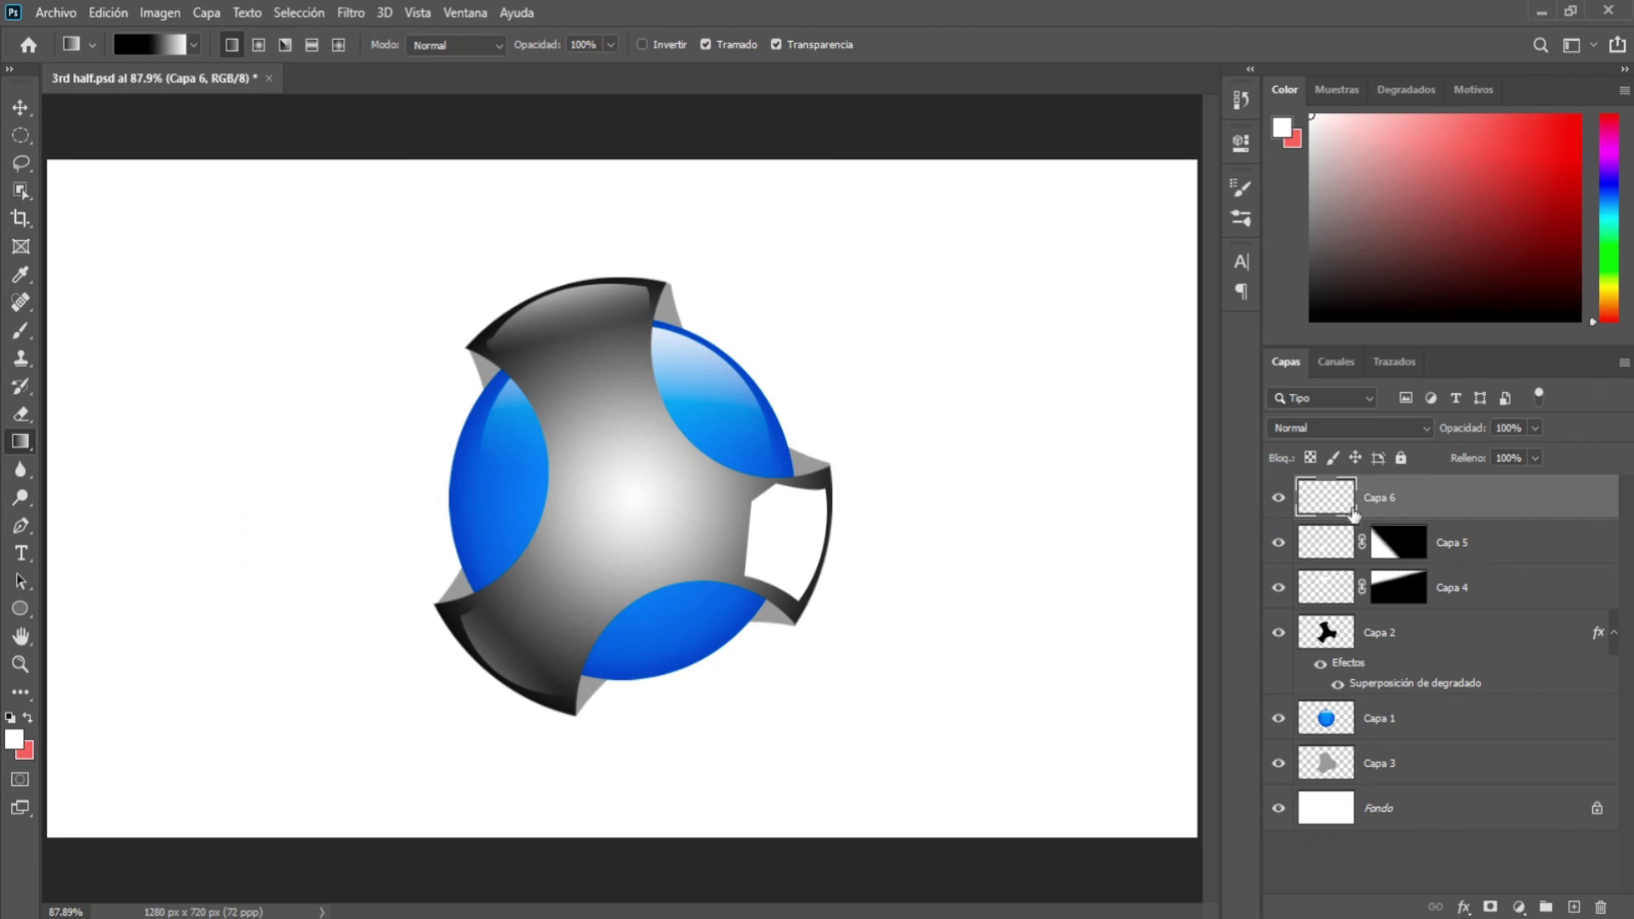
click(1490, 907)
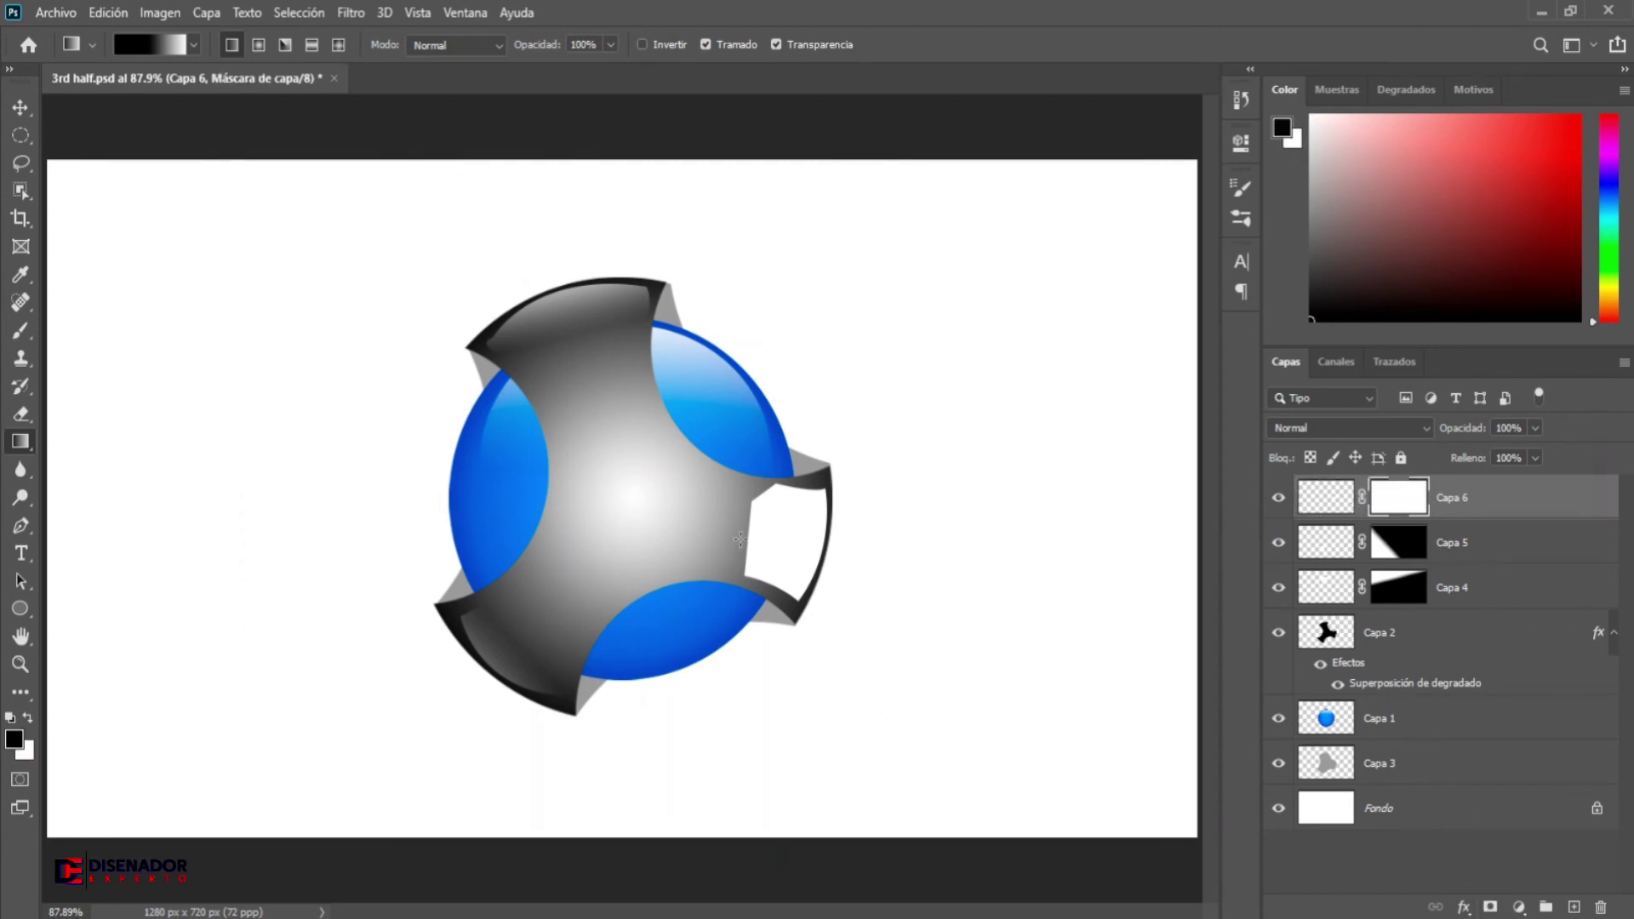
drag(791, 535, 858, 560)
key(ctrl+minus)
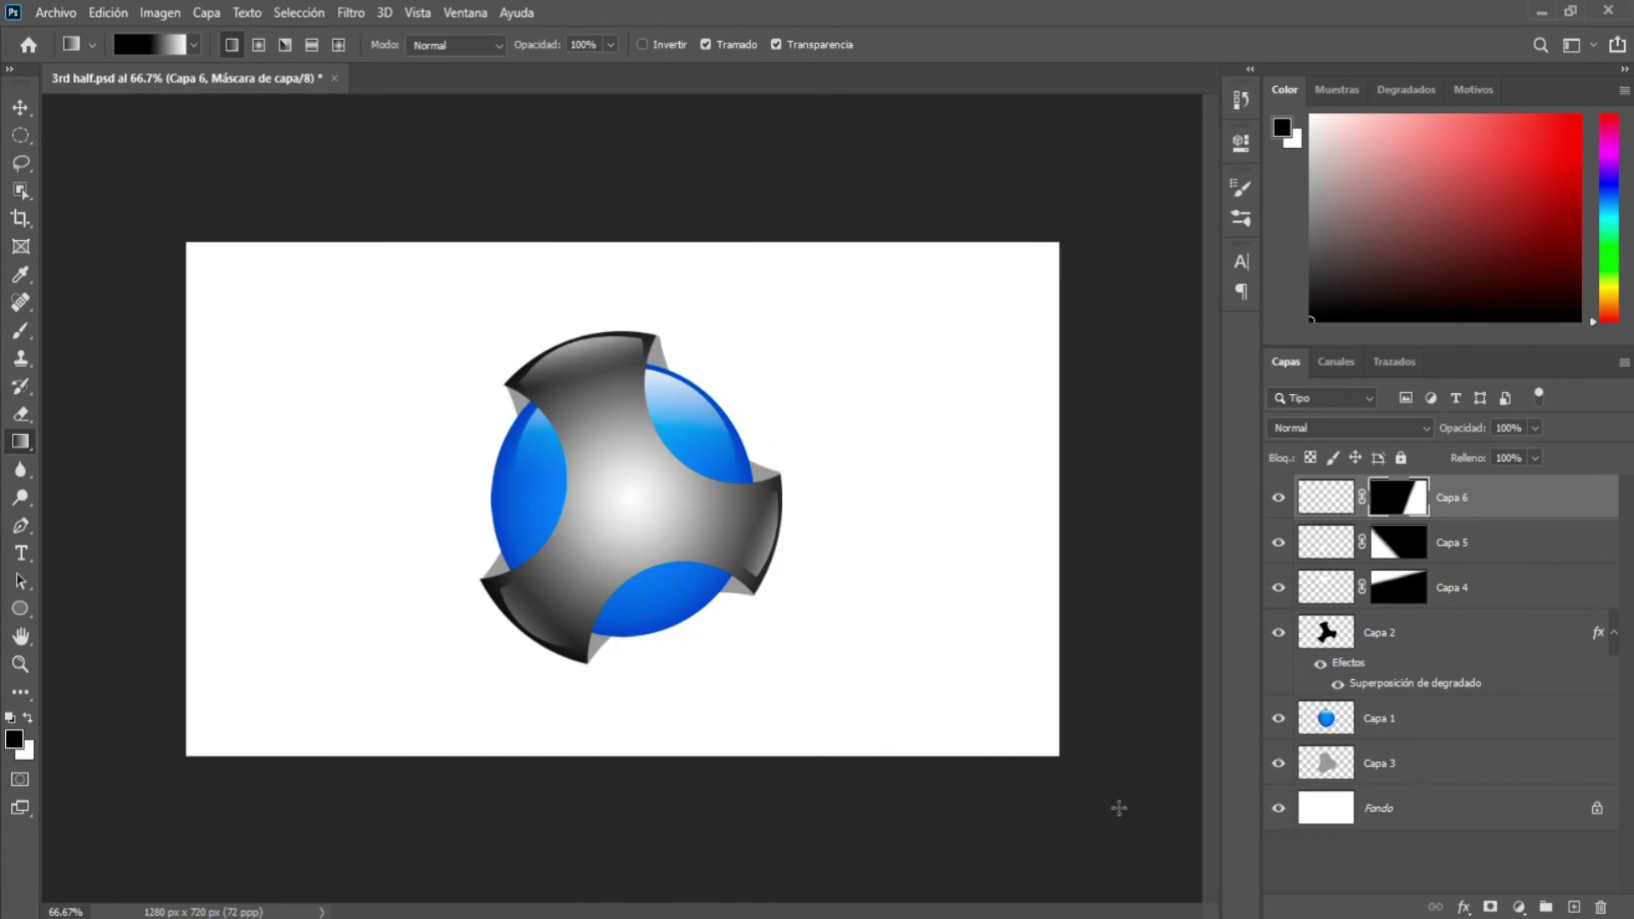
- Toggle Capa 3's visibility to compare, then enable Bevel and Emboss on Capa 2
click(1449, 773)
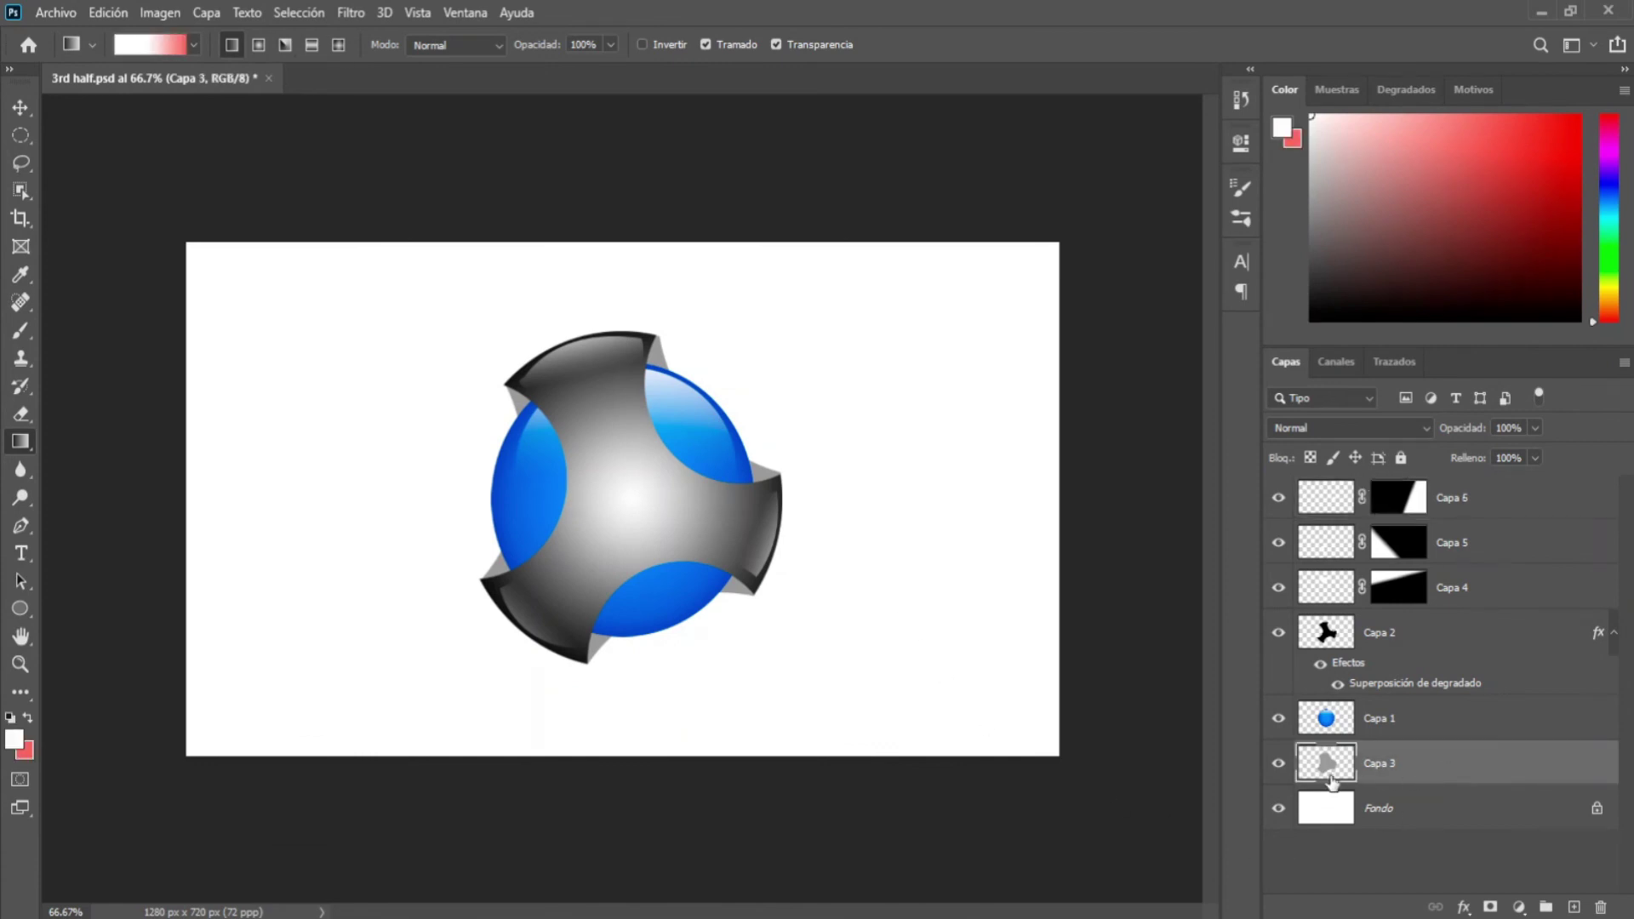
click(1278, 766)
click(1278, 766)
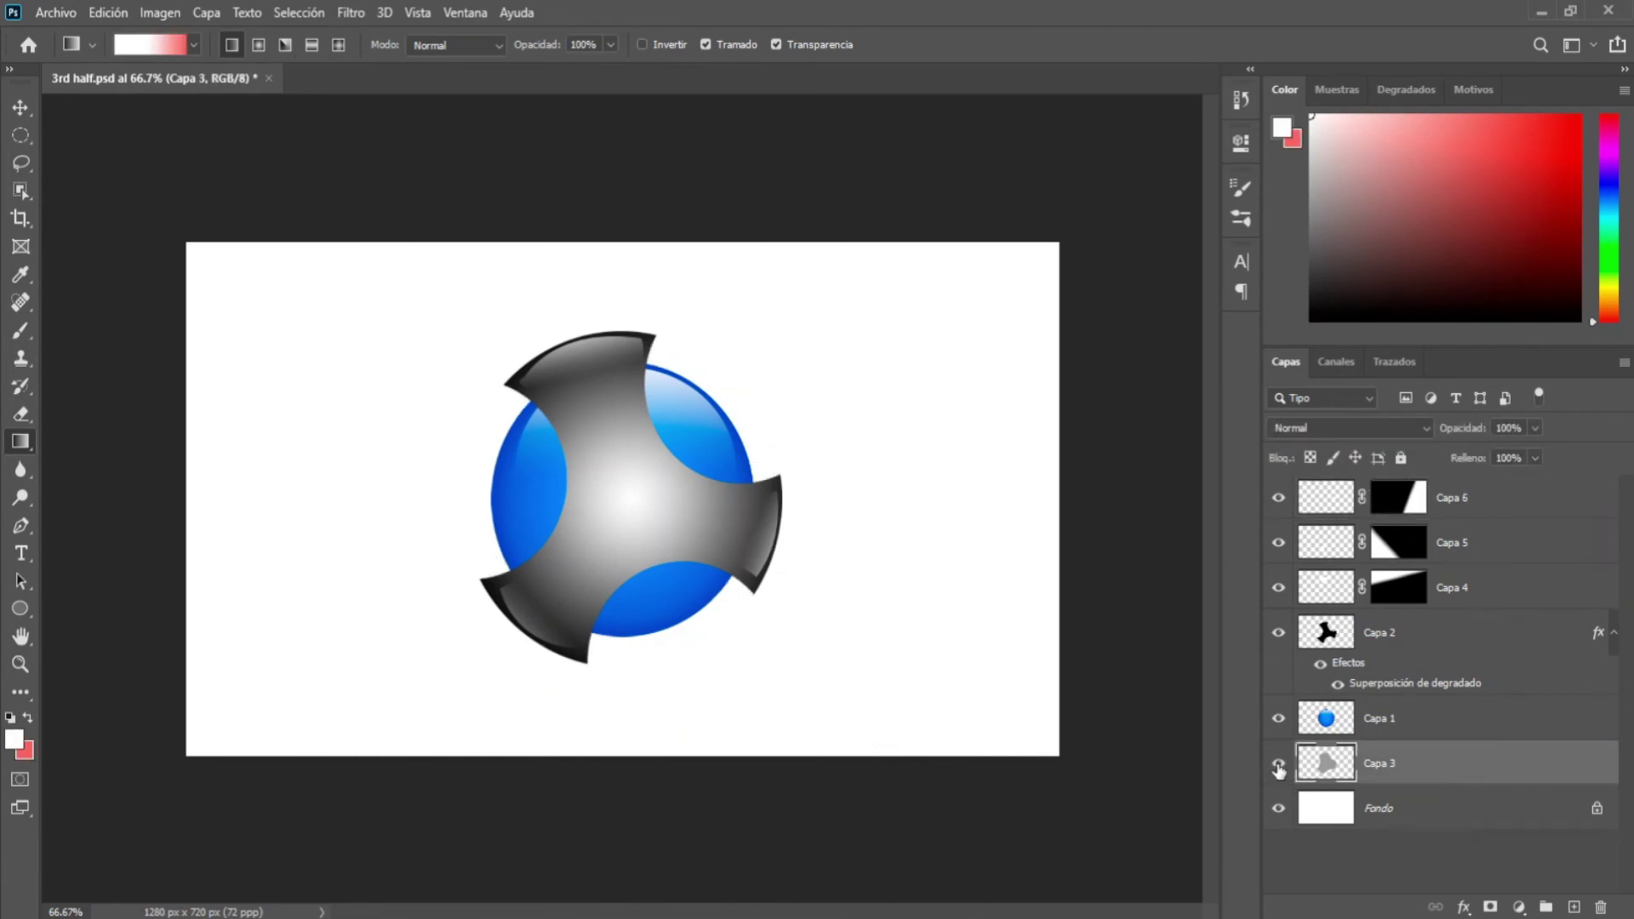
click(1423, 634)
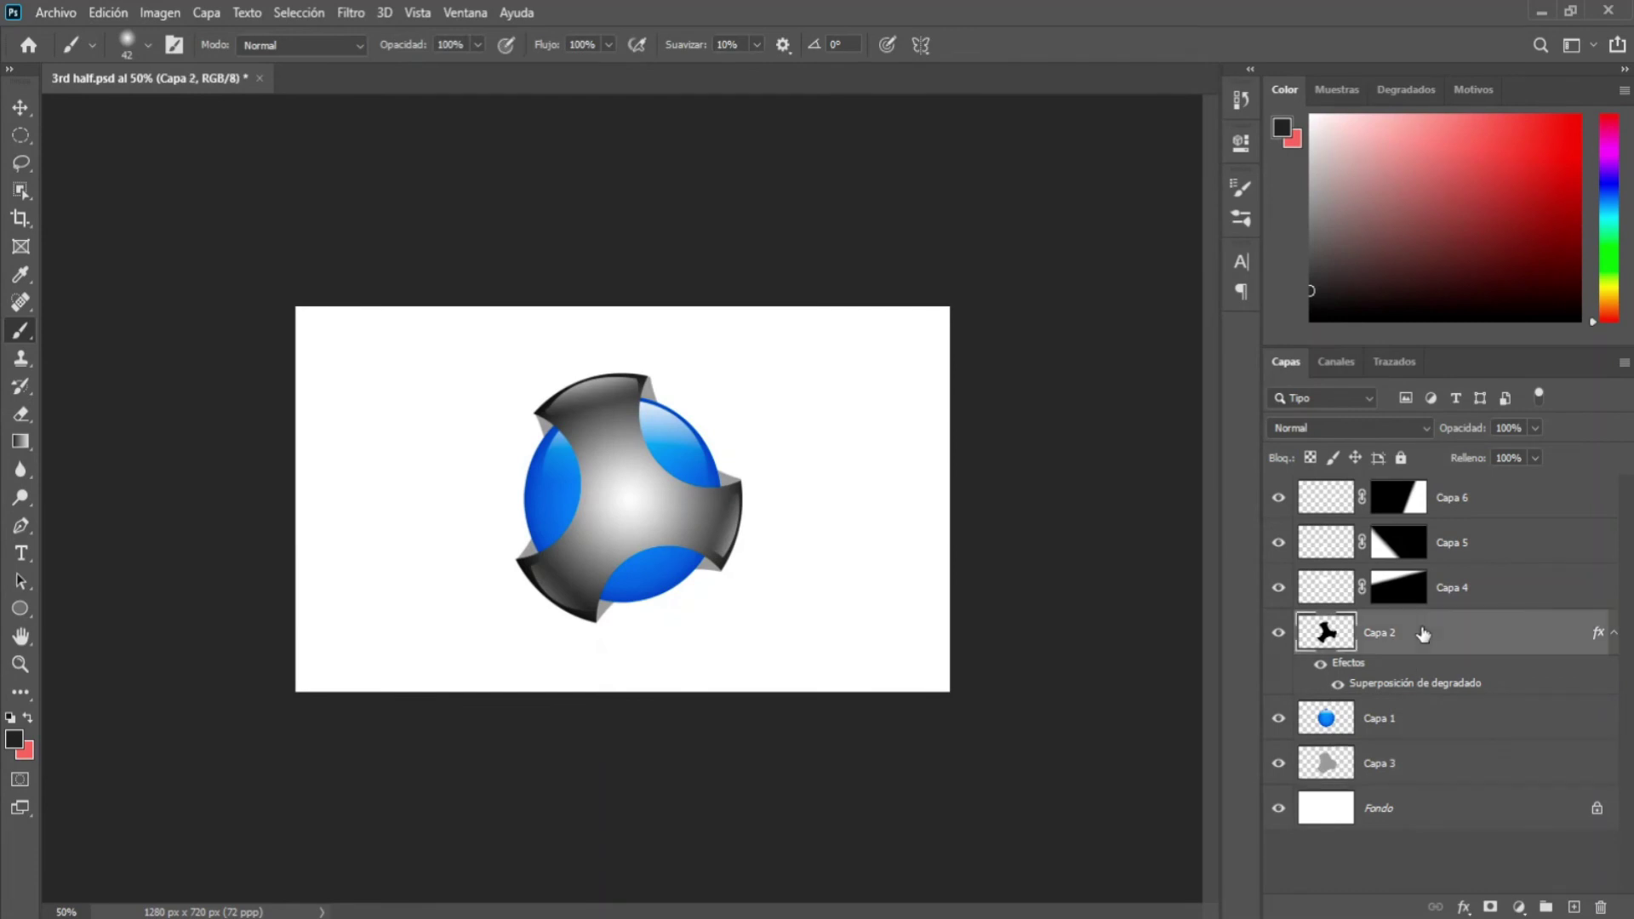
click(1462, 907)
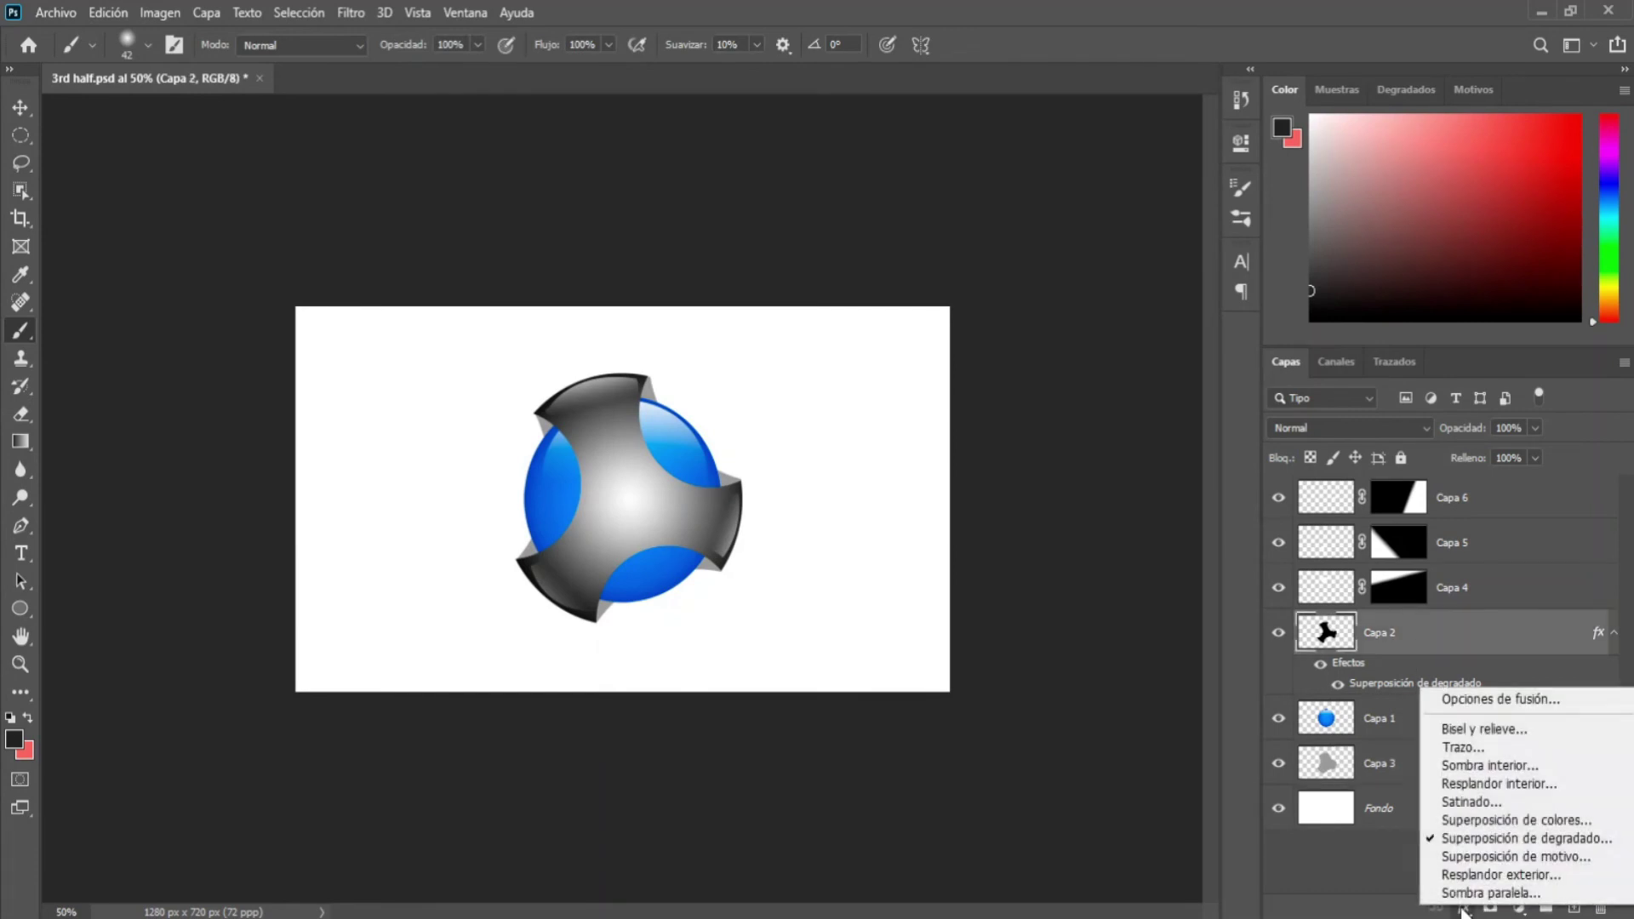
click(1459, 701)
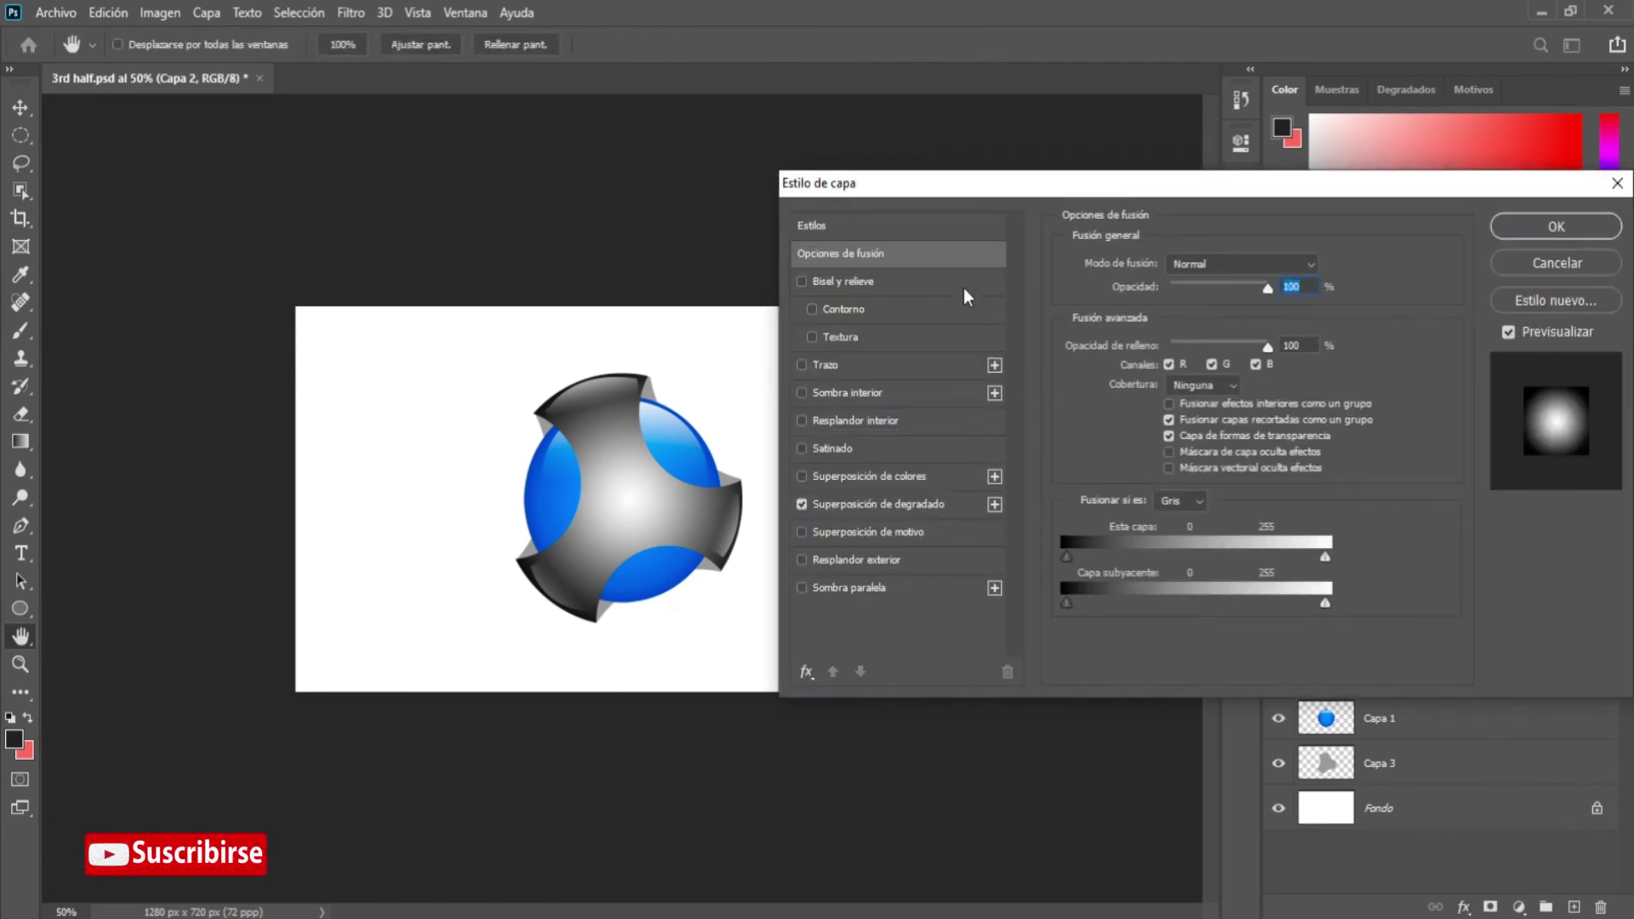
click(965, 290)
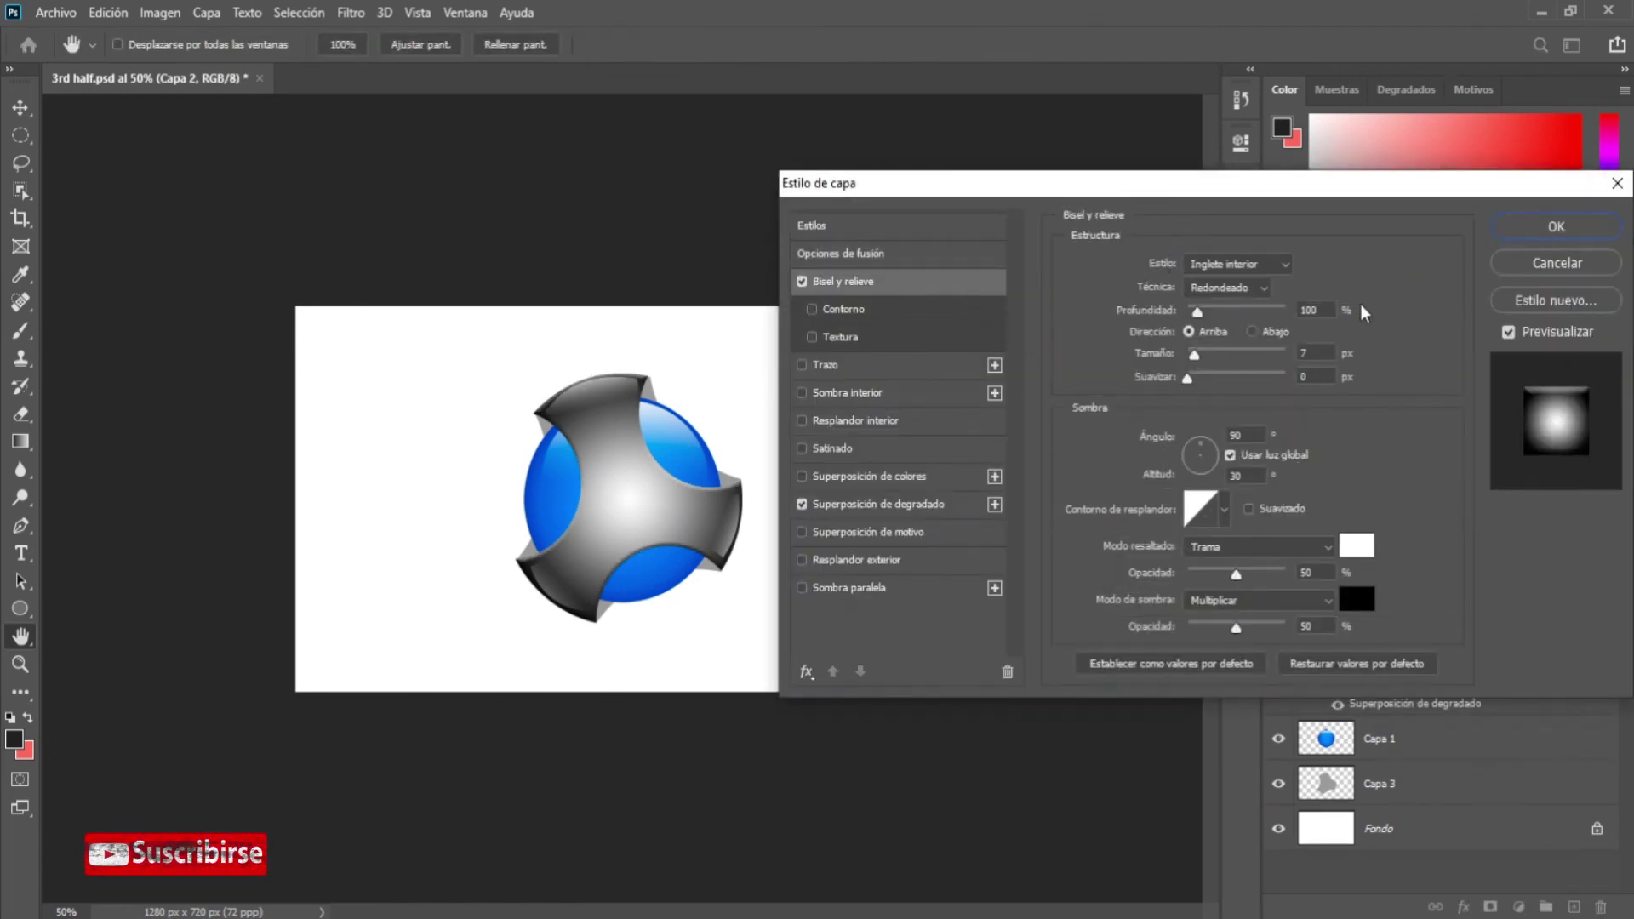
- Set the bevel size to 4 and apply the Semicircular gloss contour
double_click(1311, 310)
double_click(1310, 352)
text(4)
double_click(1317, 378)
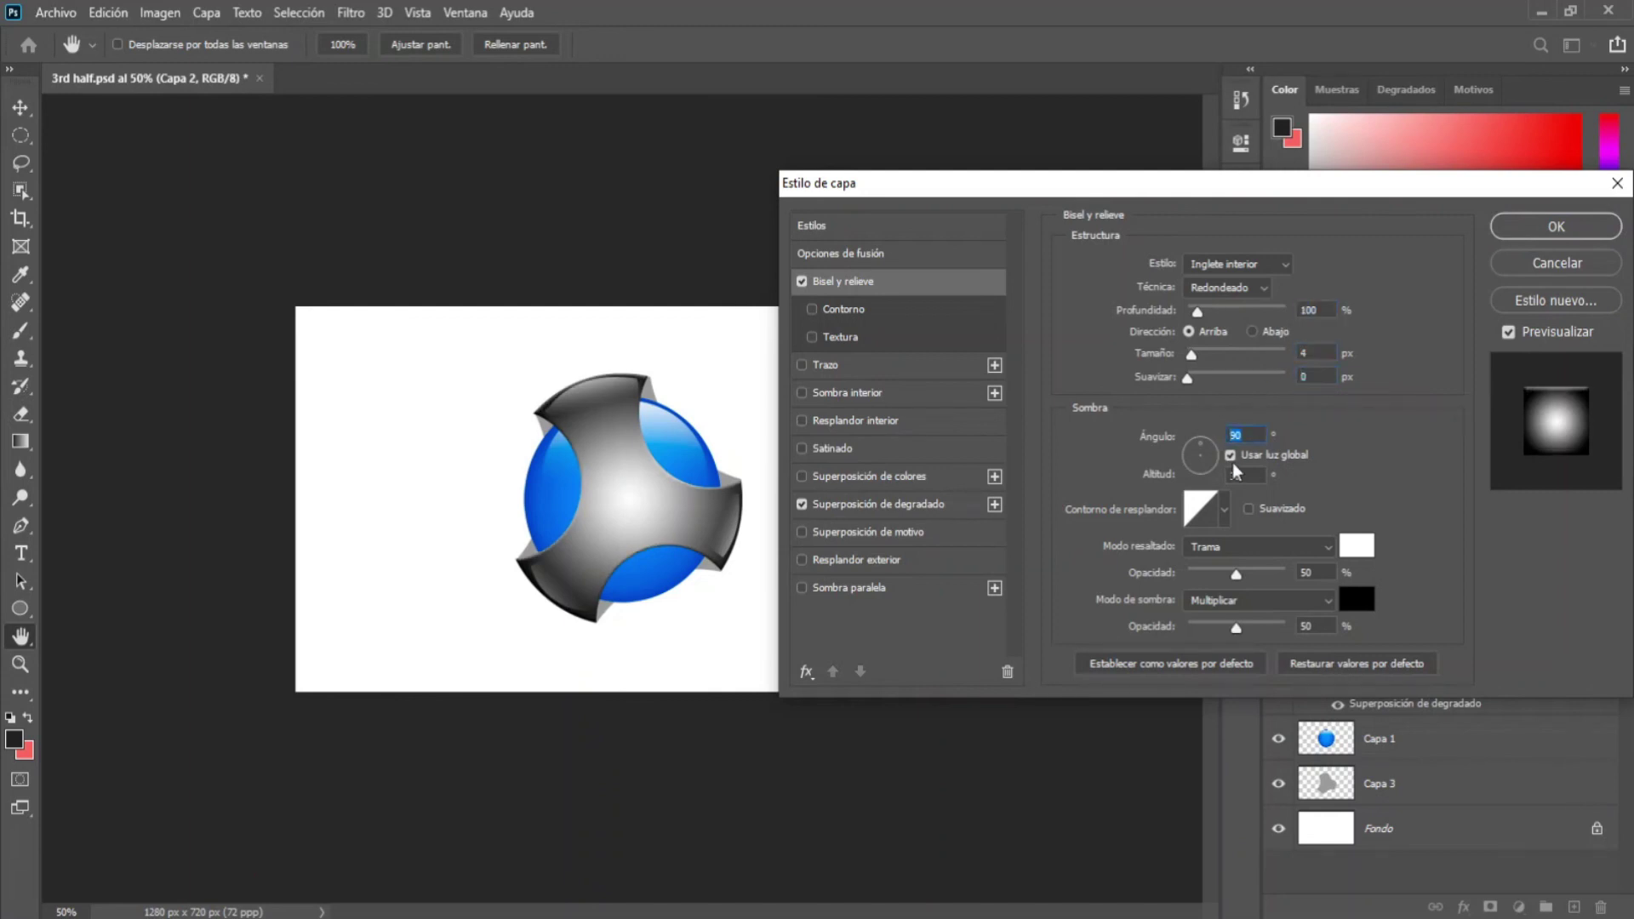
click(1225, 513)
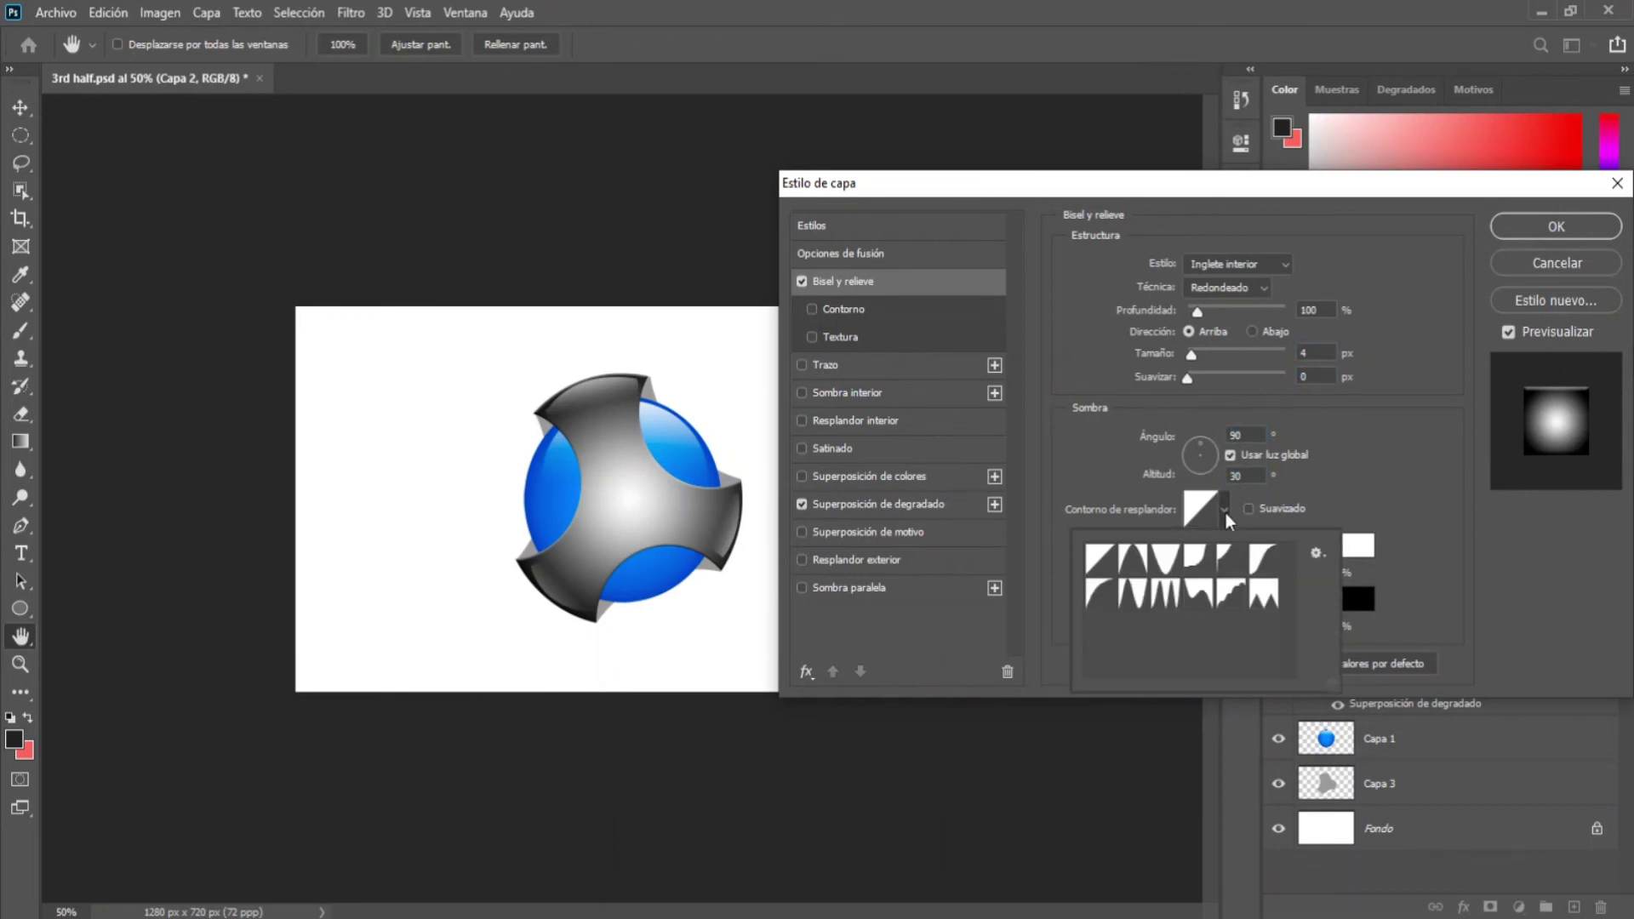
click(1113, 596)
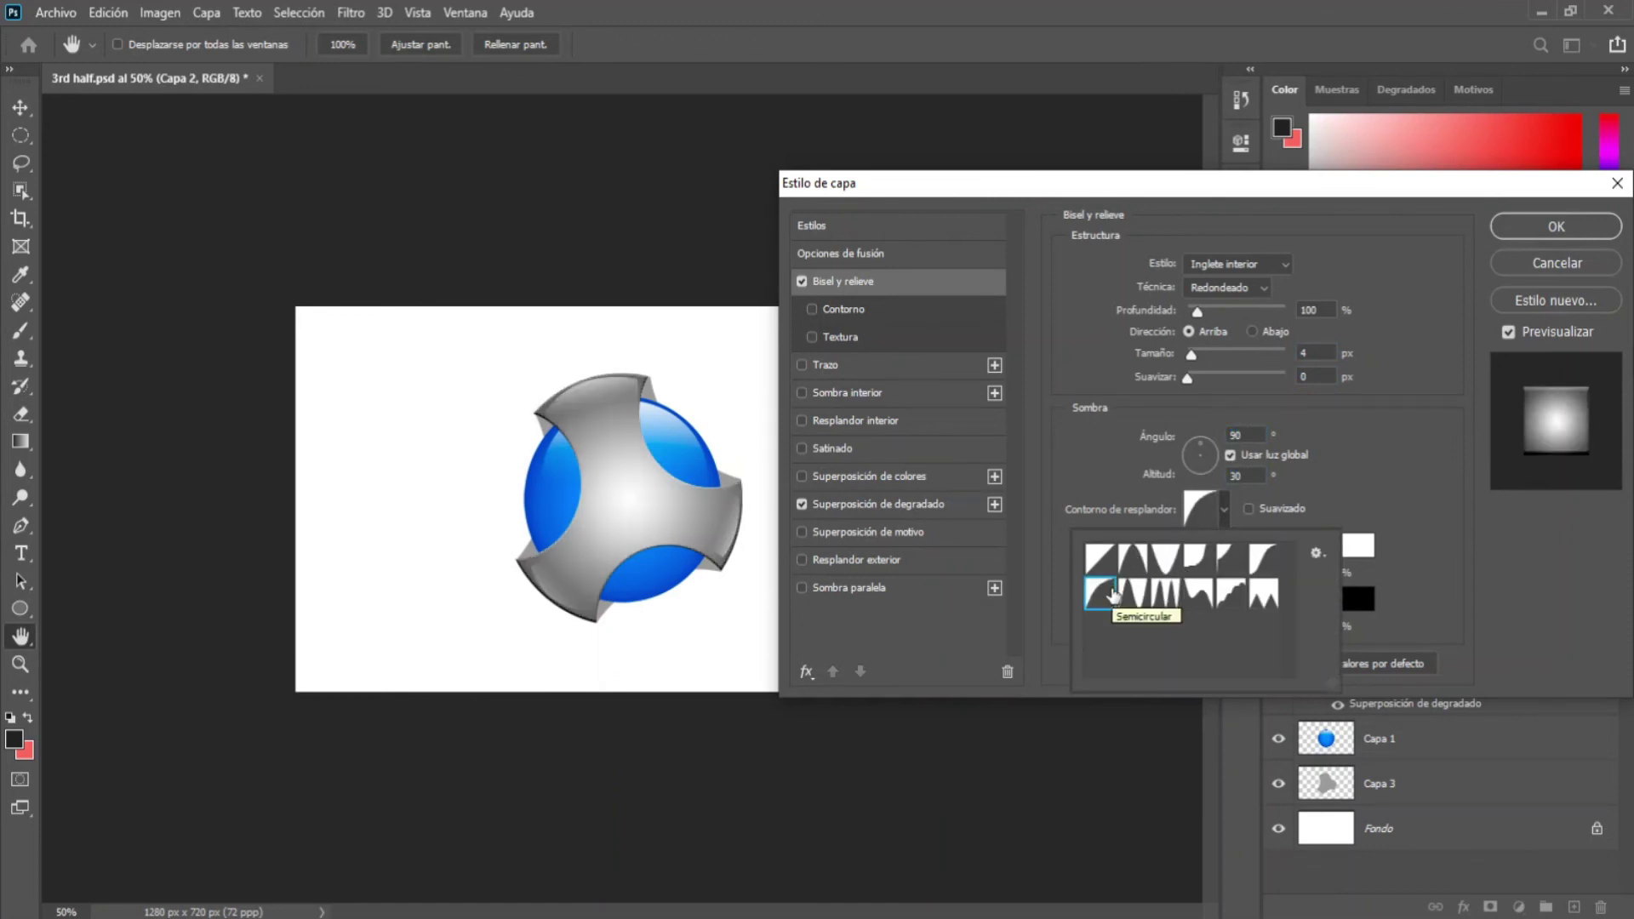
click(1225, 513)
- Set highlight and shadow opacity to 75, keeping Trama and Multiplicar modes, and retry the gloss contour
double_click(1307, 573)
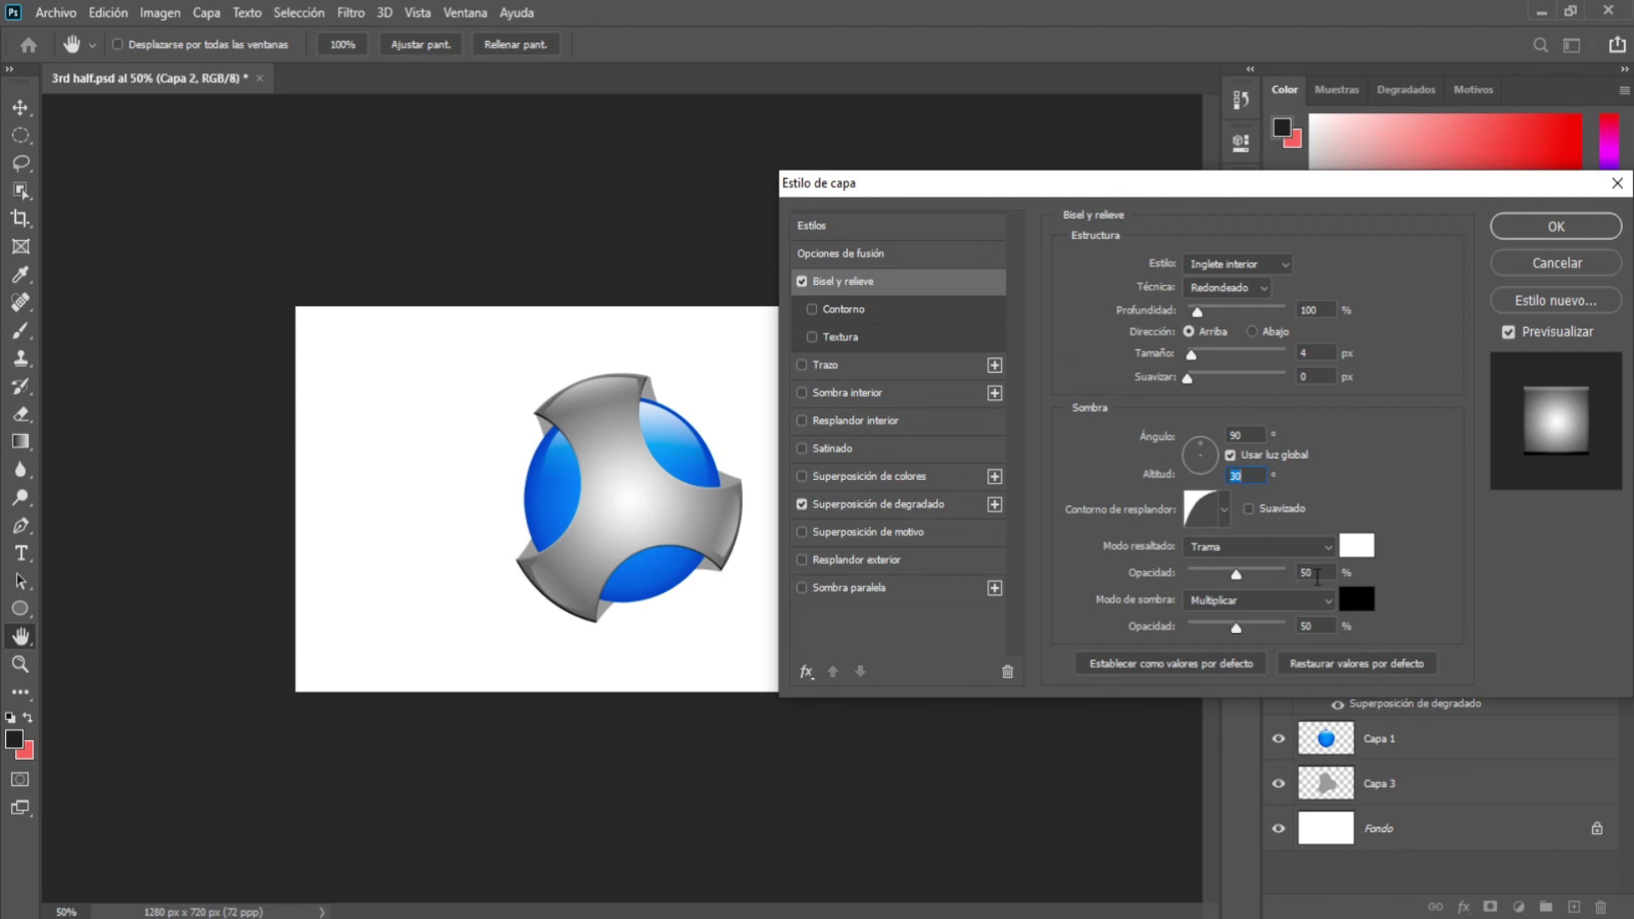
text(75)
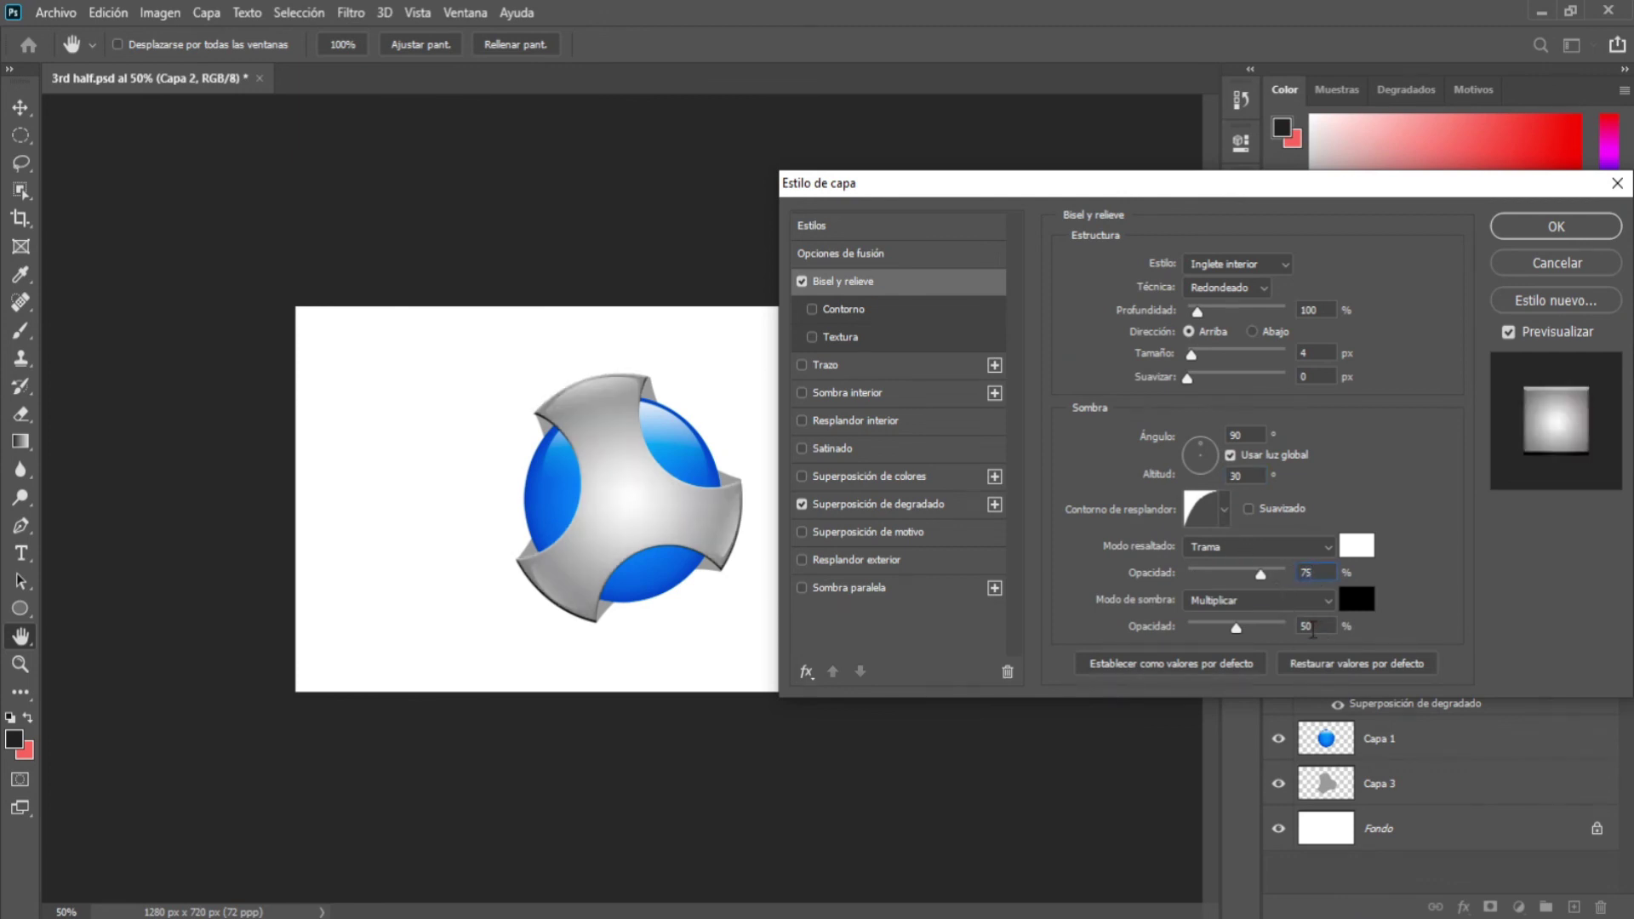
text(75)
click(1276, 549)
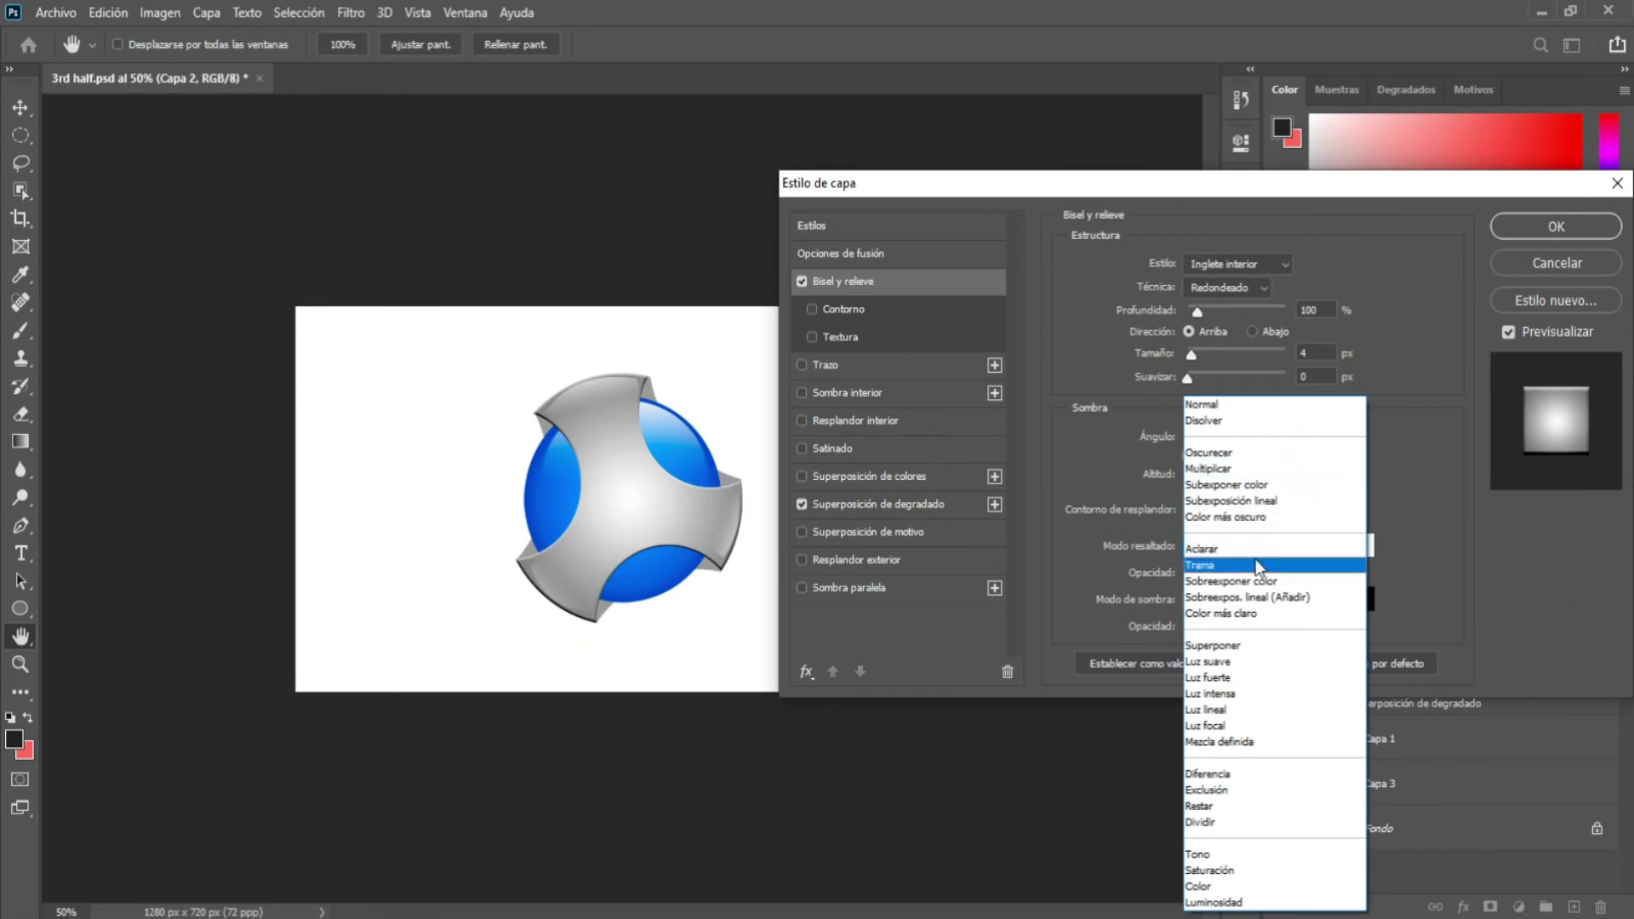
click(1258, 565)
click(1256, 601)
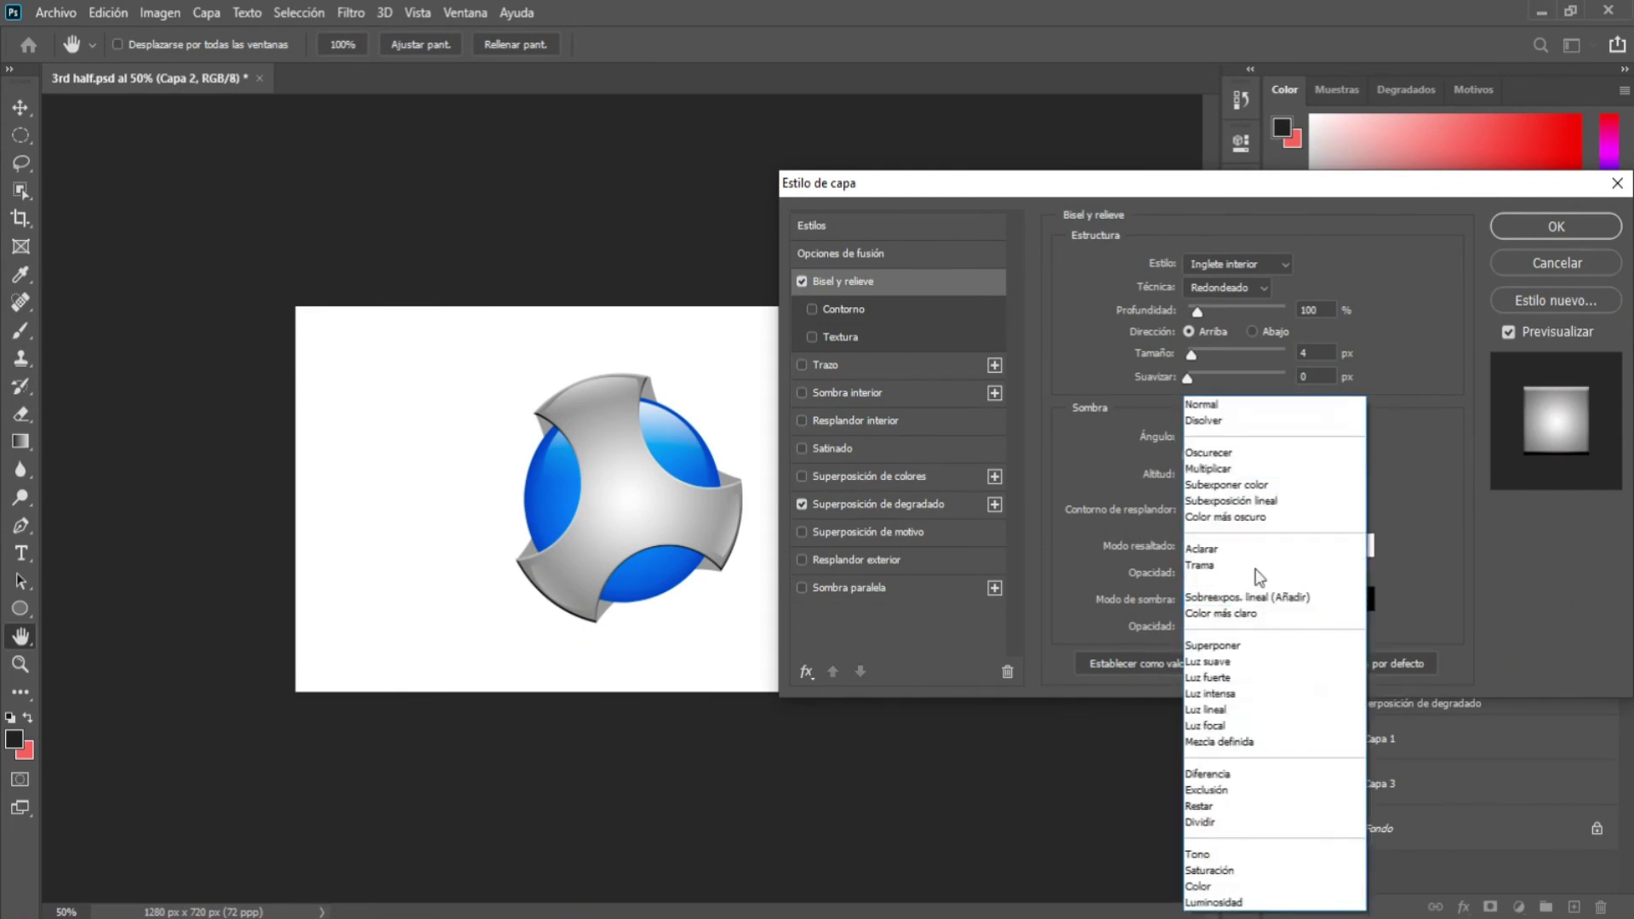
click(1260, 470)
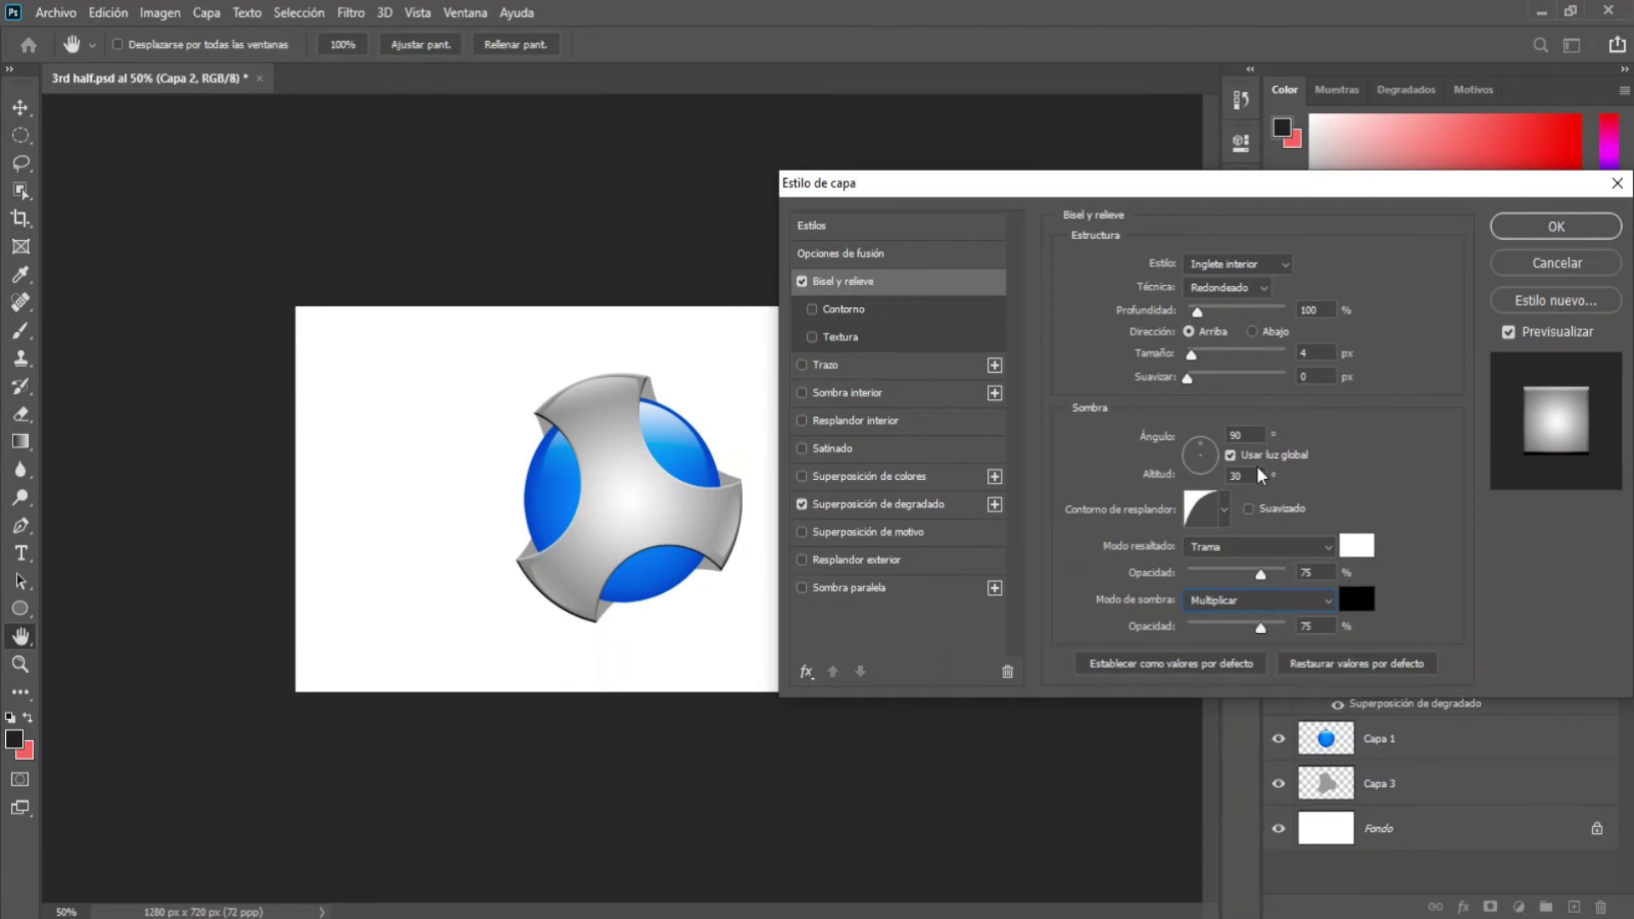
click(1223, 509)
click(1262, 562)
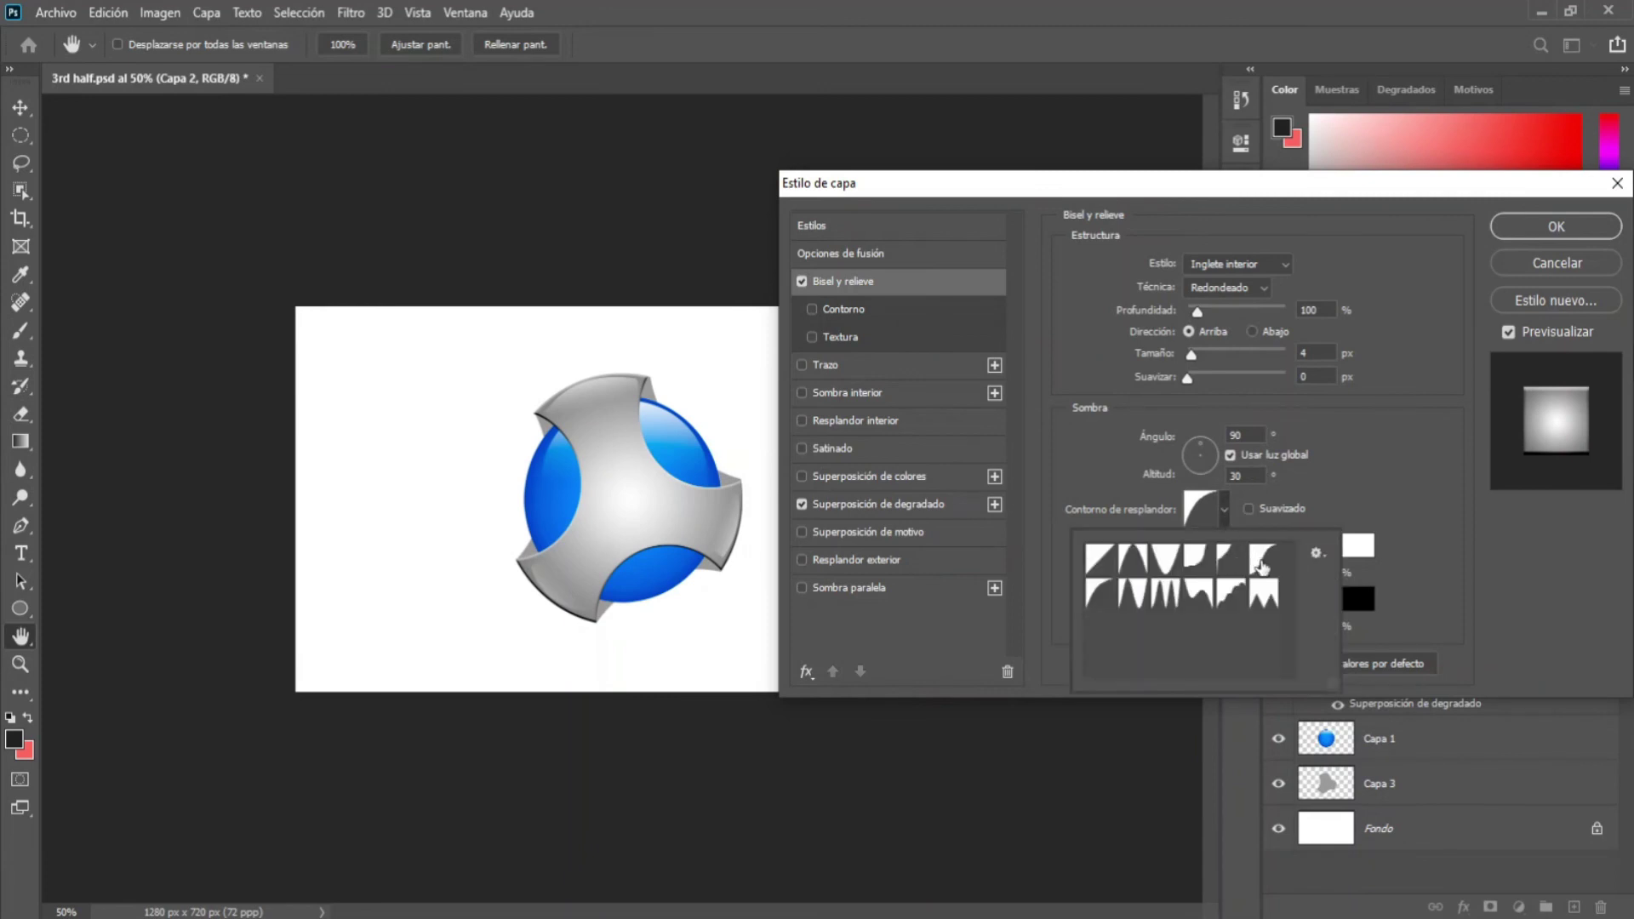
click(1224, 509)
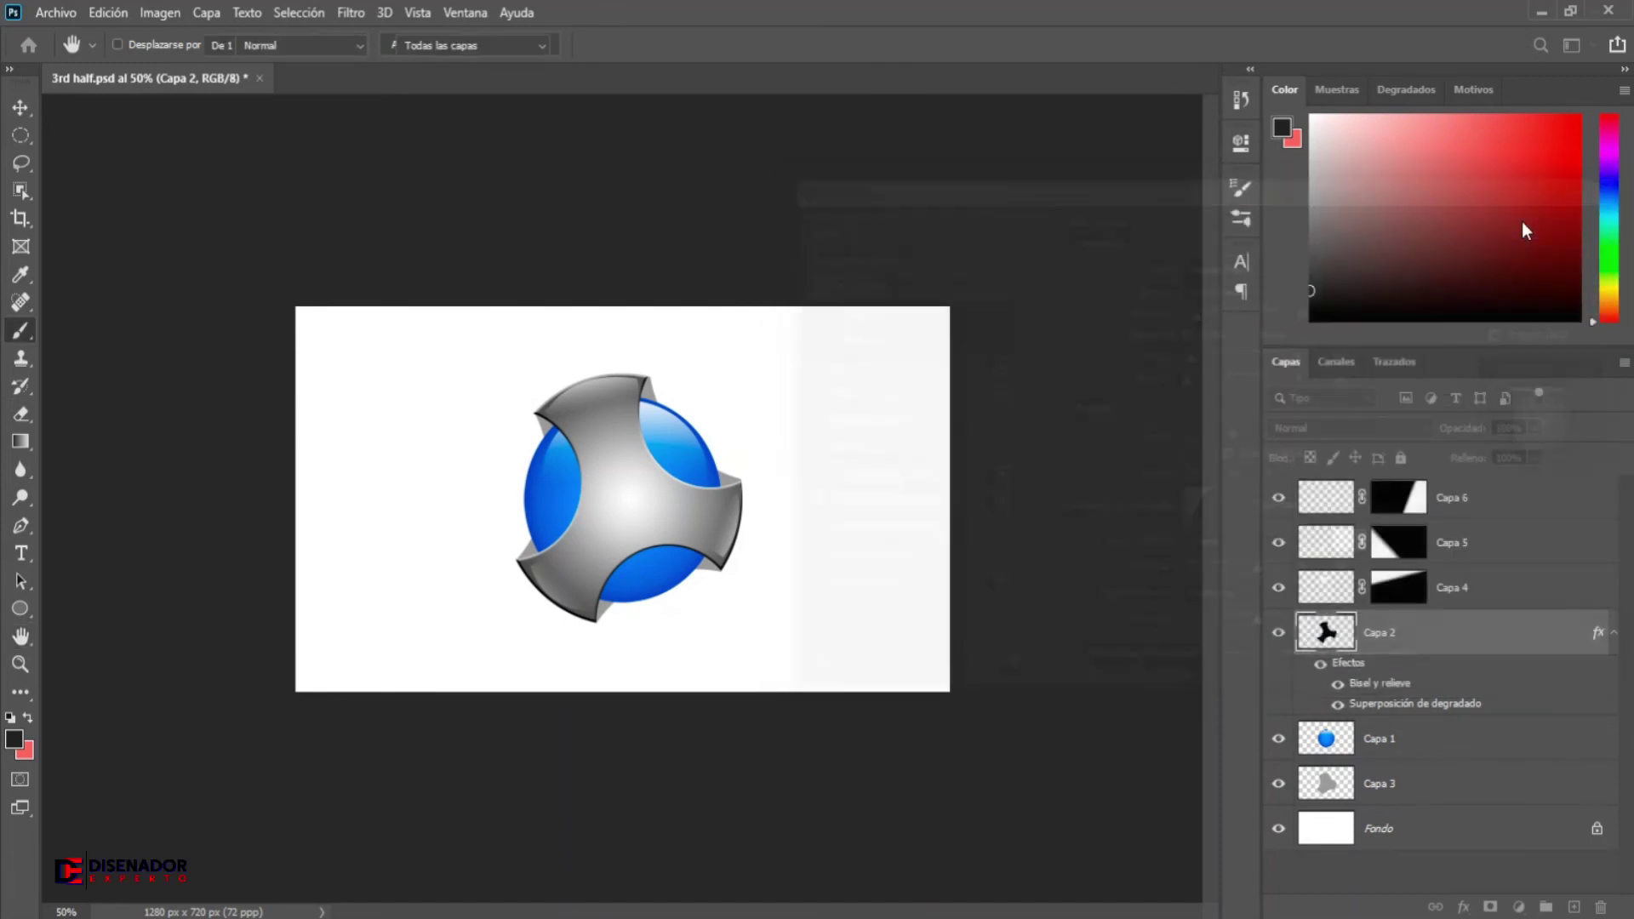
- Give Capa 3 a Color Overlay (Superposición de colores) in dark grey #222222
click(1419, 798)
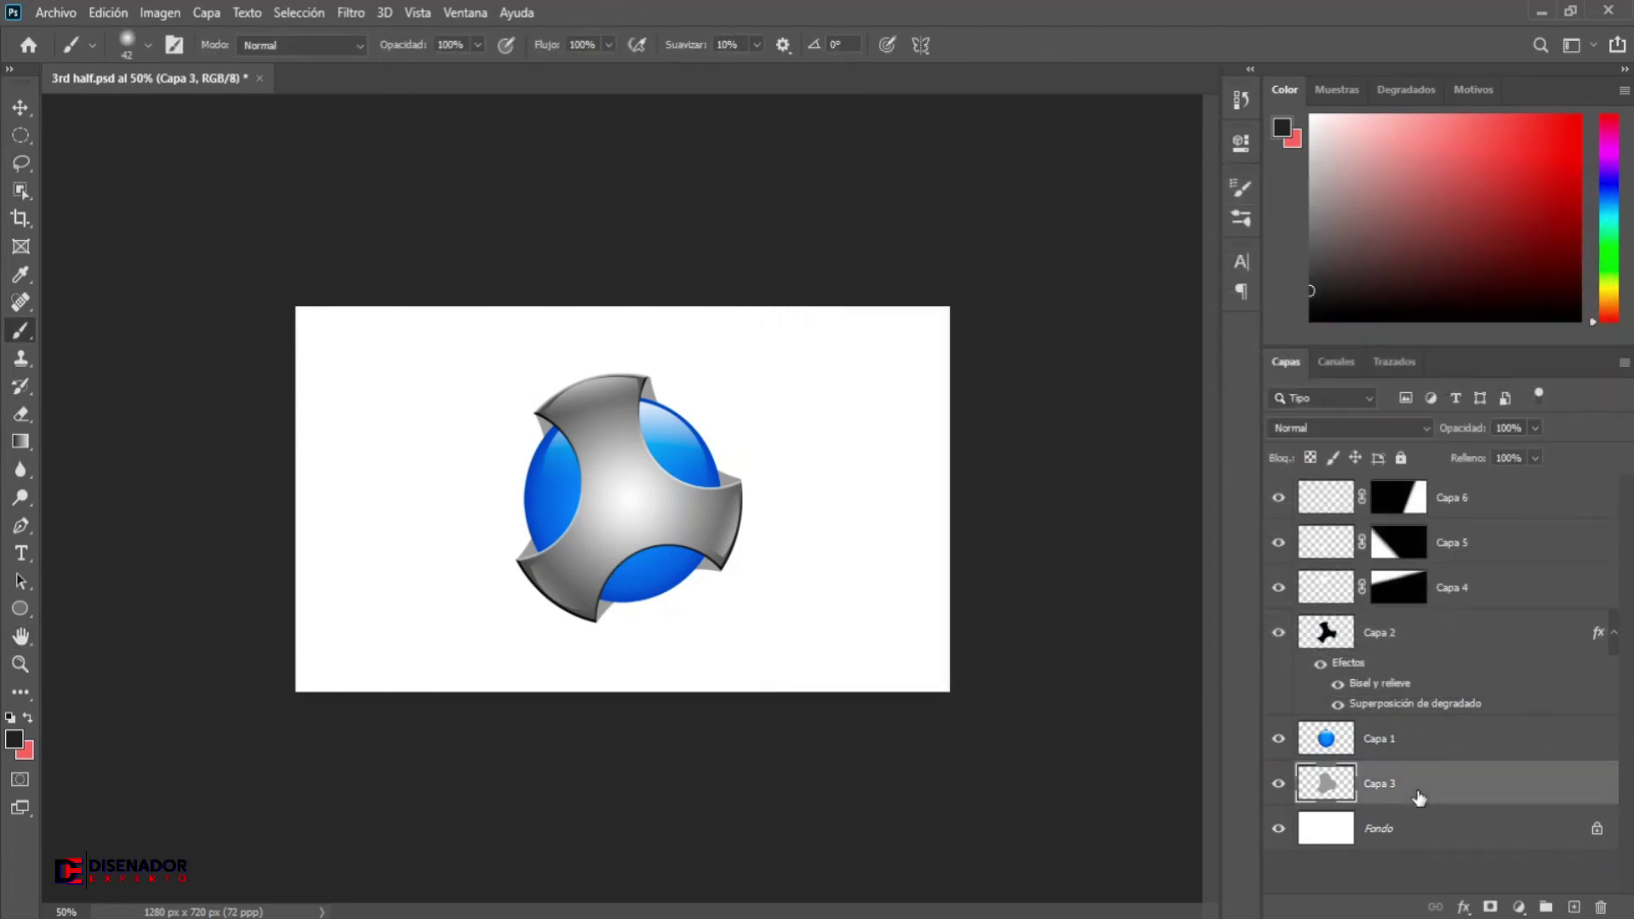
click(1463, 907)
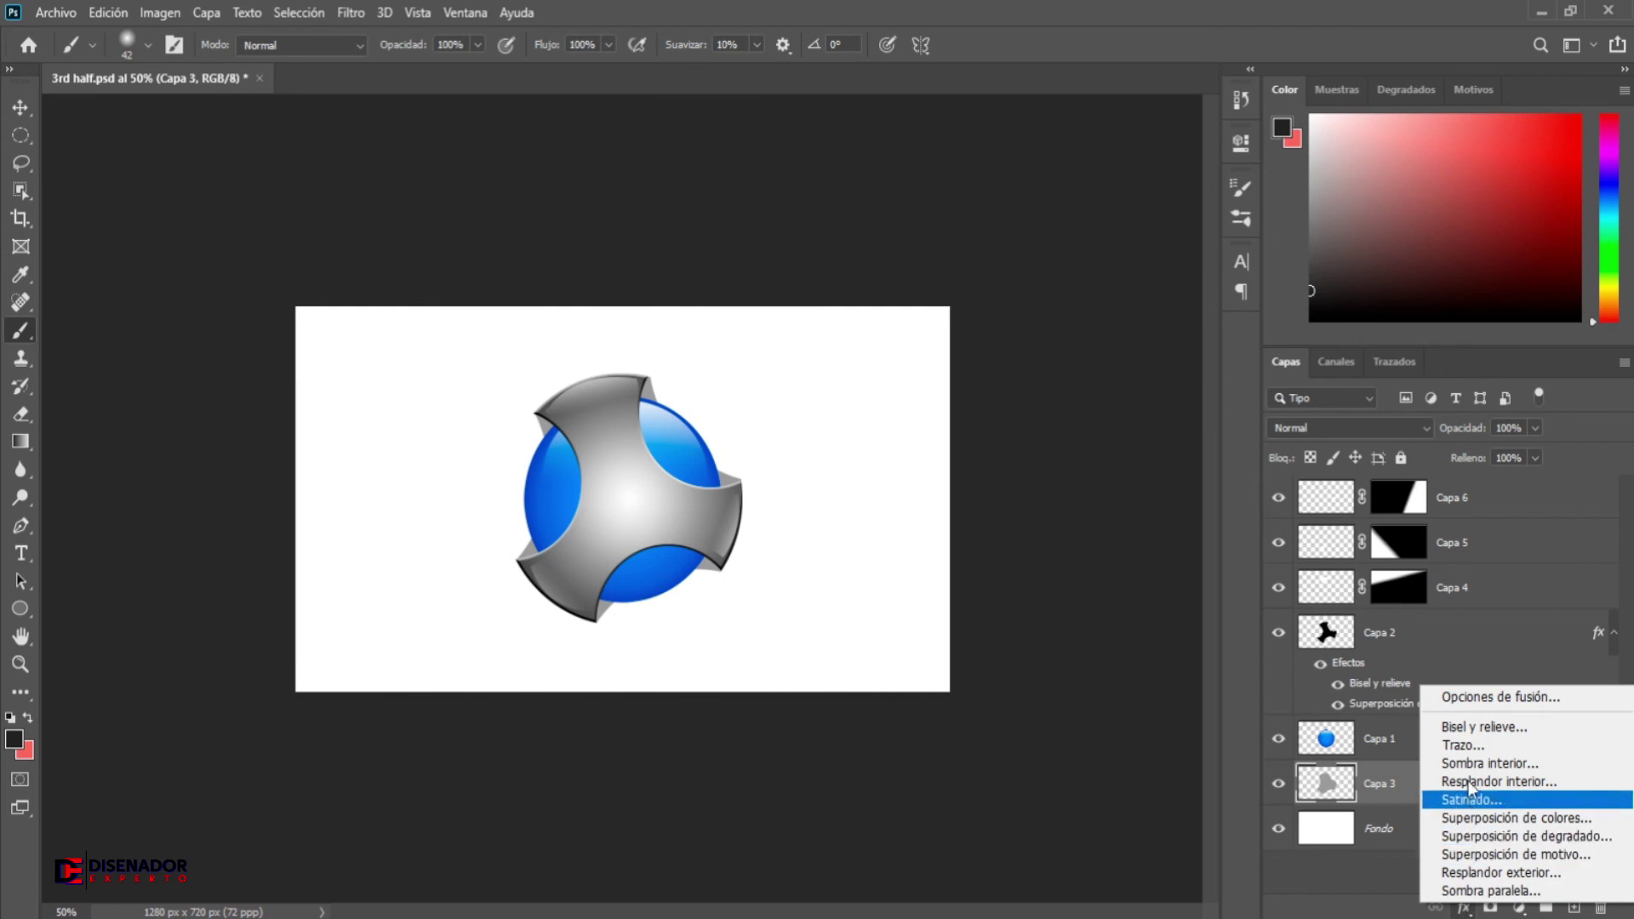
click(1468, 698)
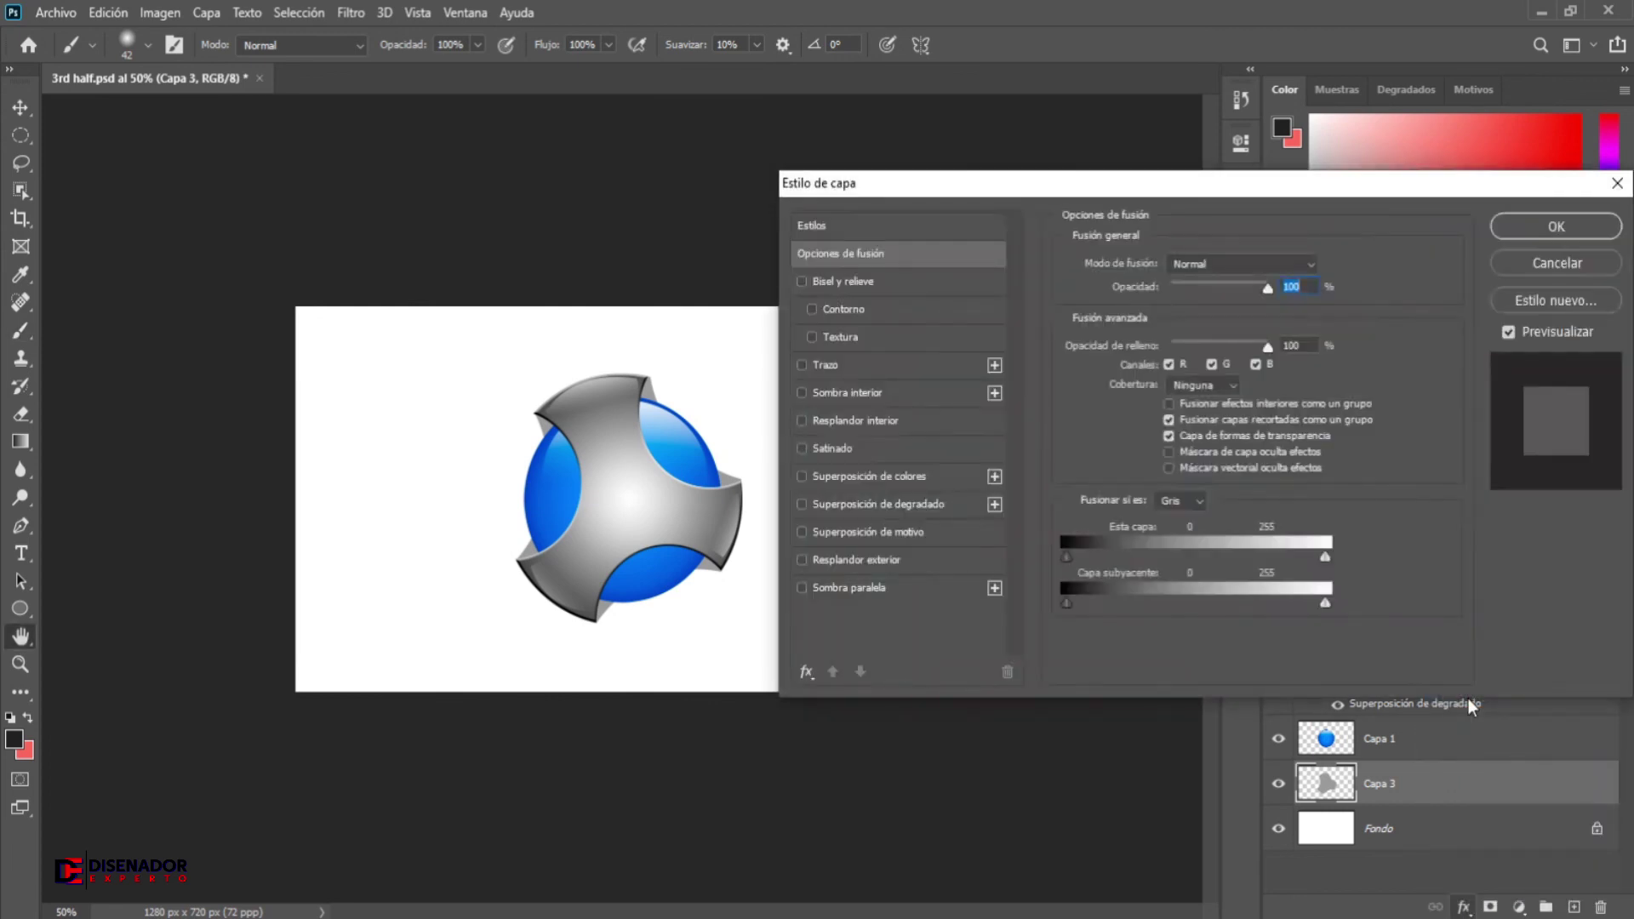
click(953, 482)
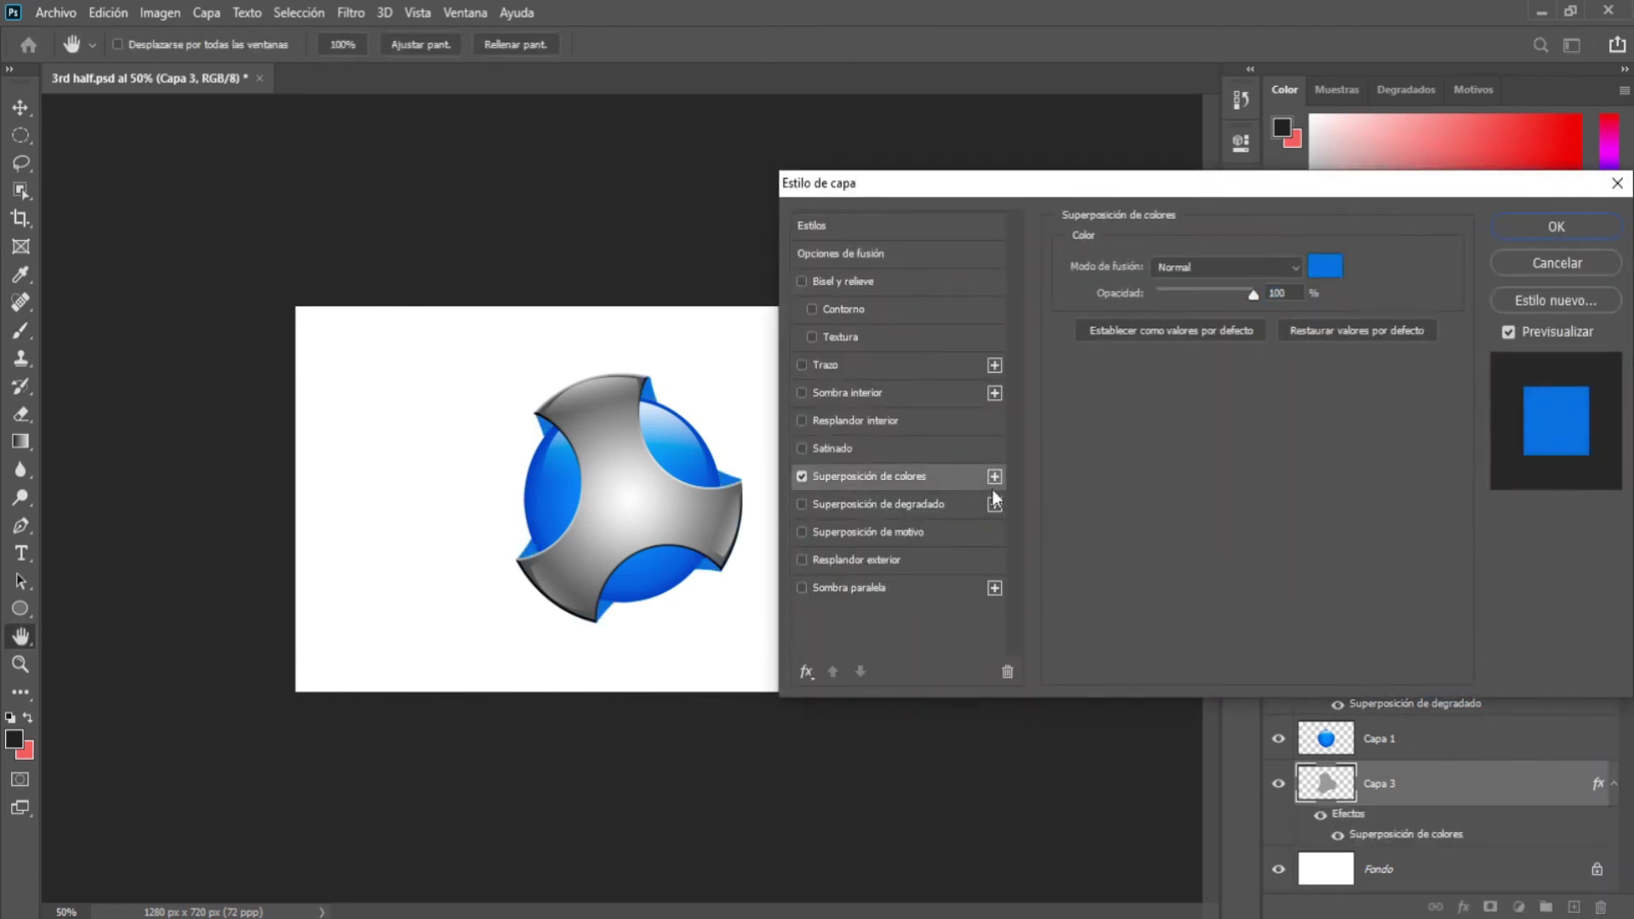
click(1327, 267)
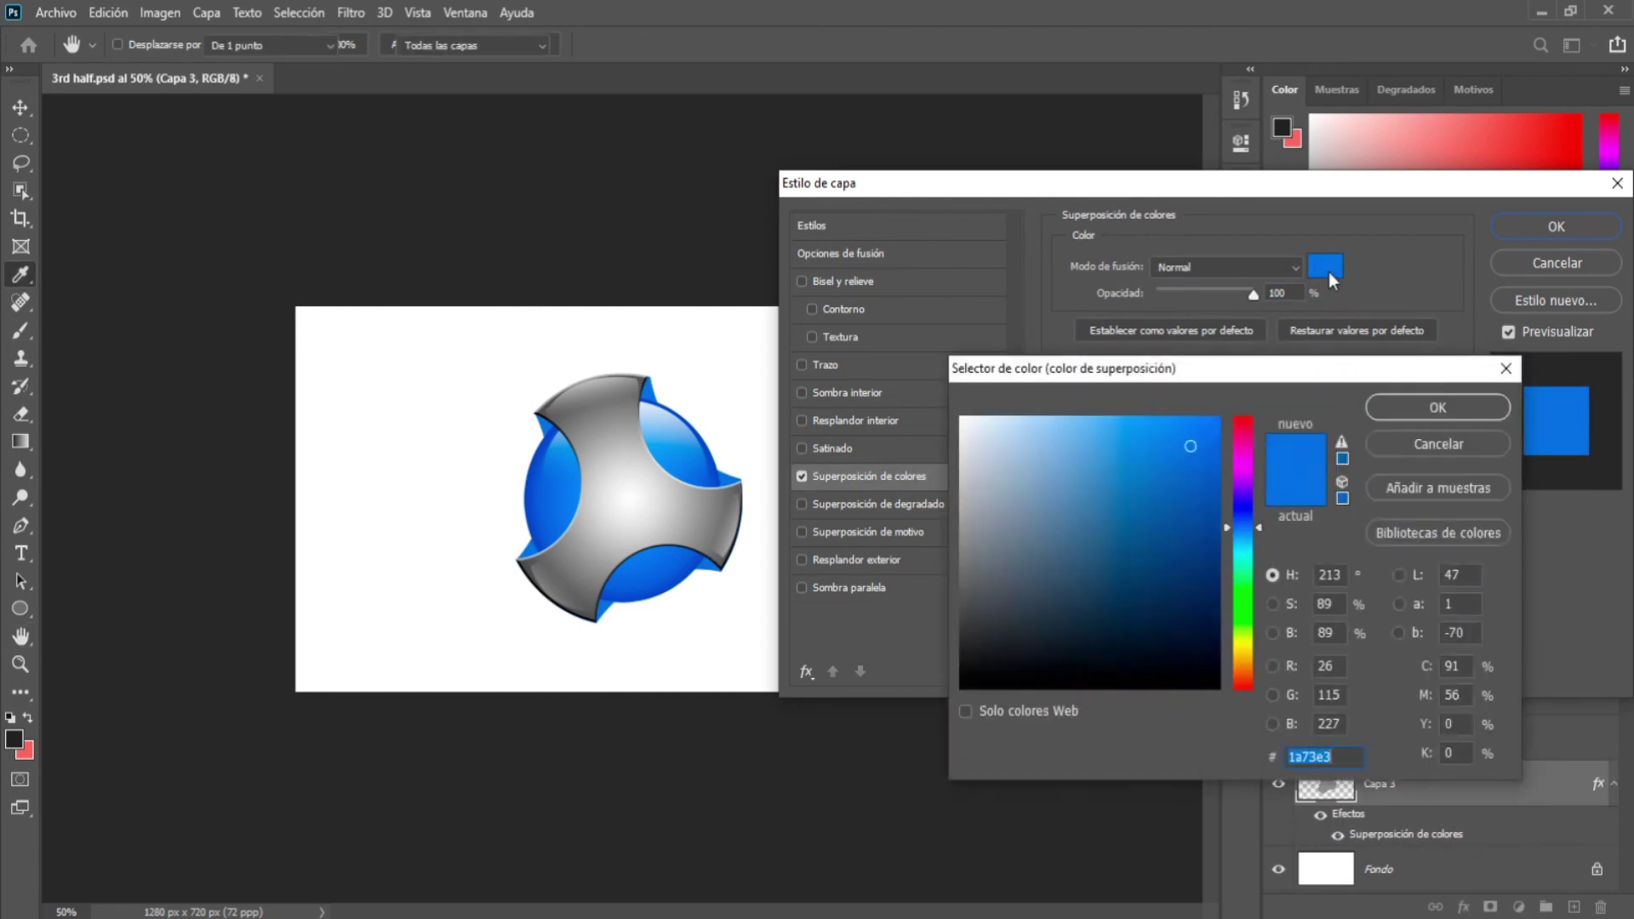
mouse_move(969, 606)
mouse_down()
mouse_move(943, 667)
mouse_move(959, 649)
mouse_up()
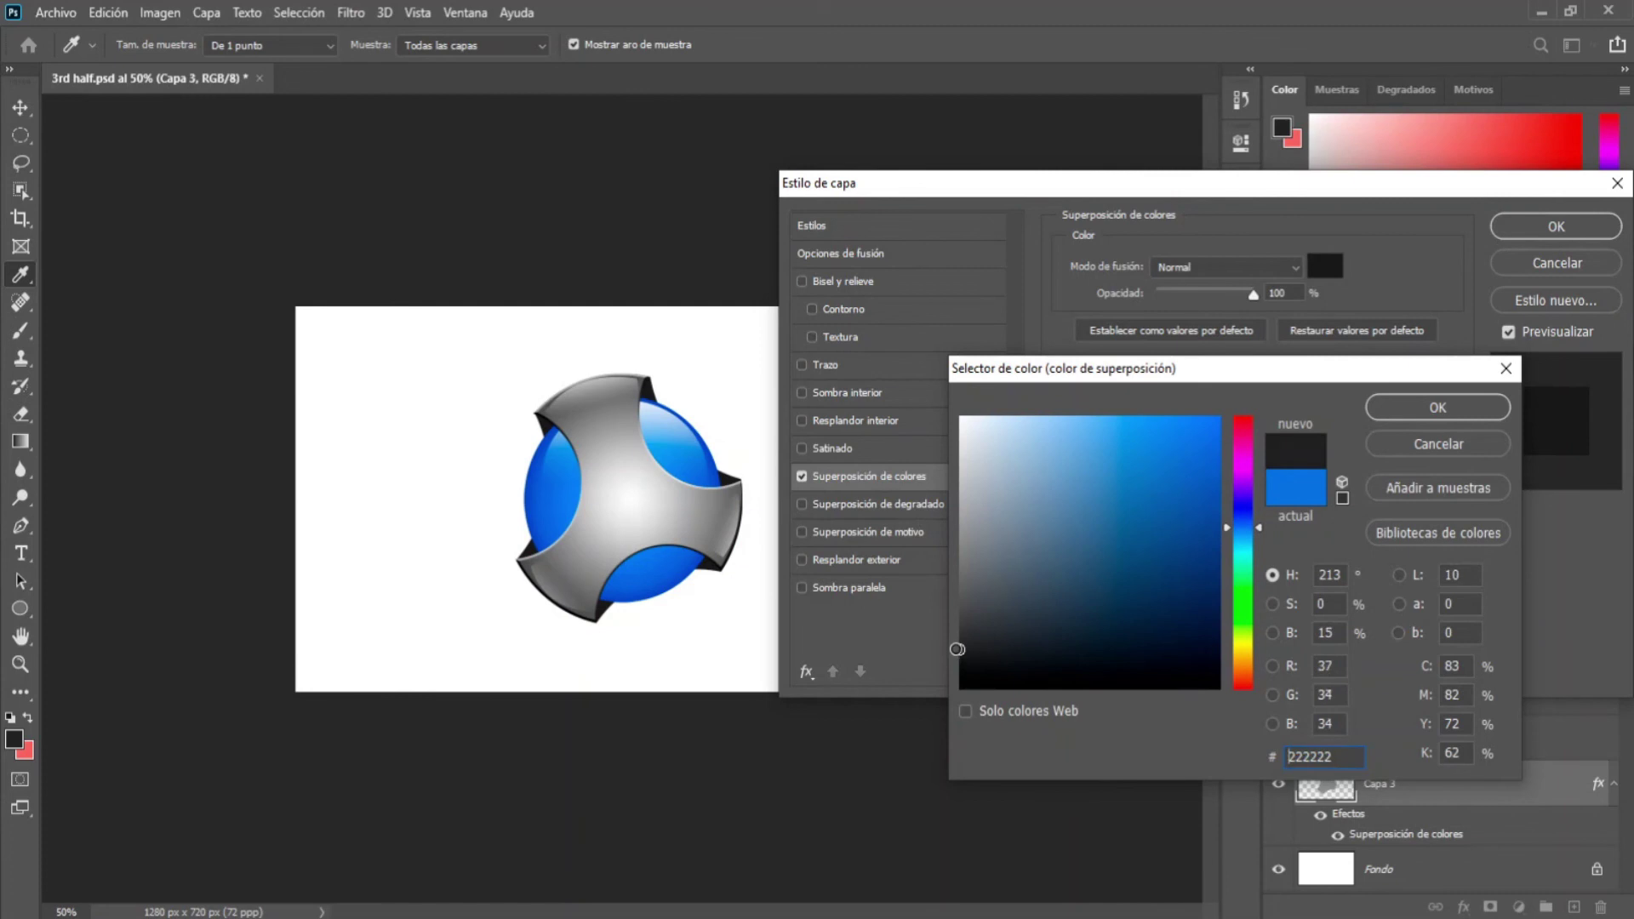
click(1423, 415)
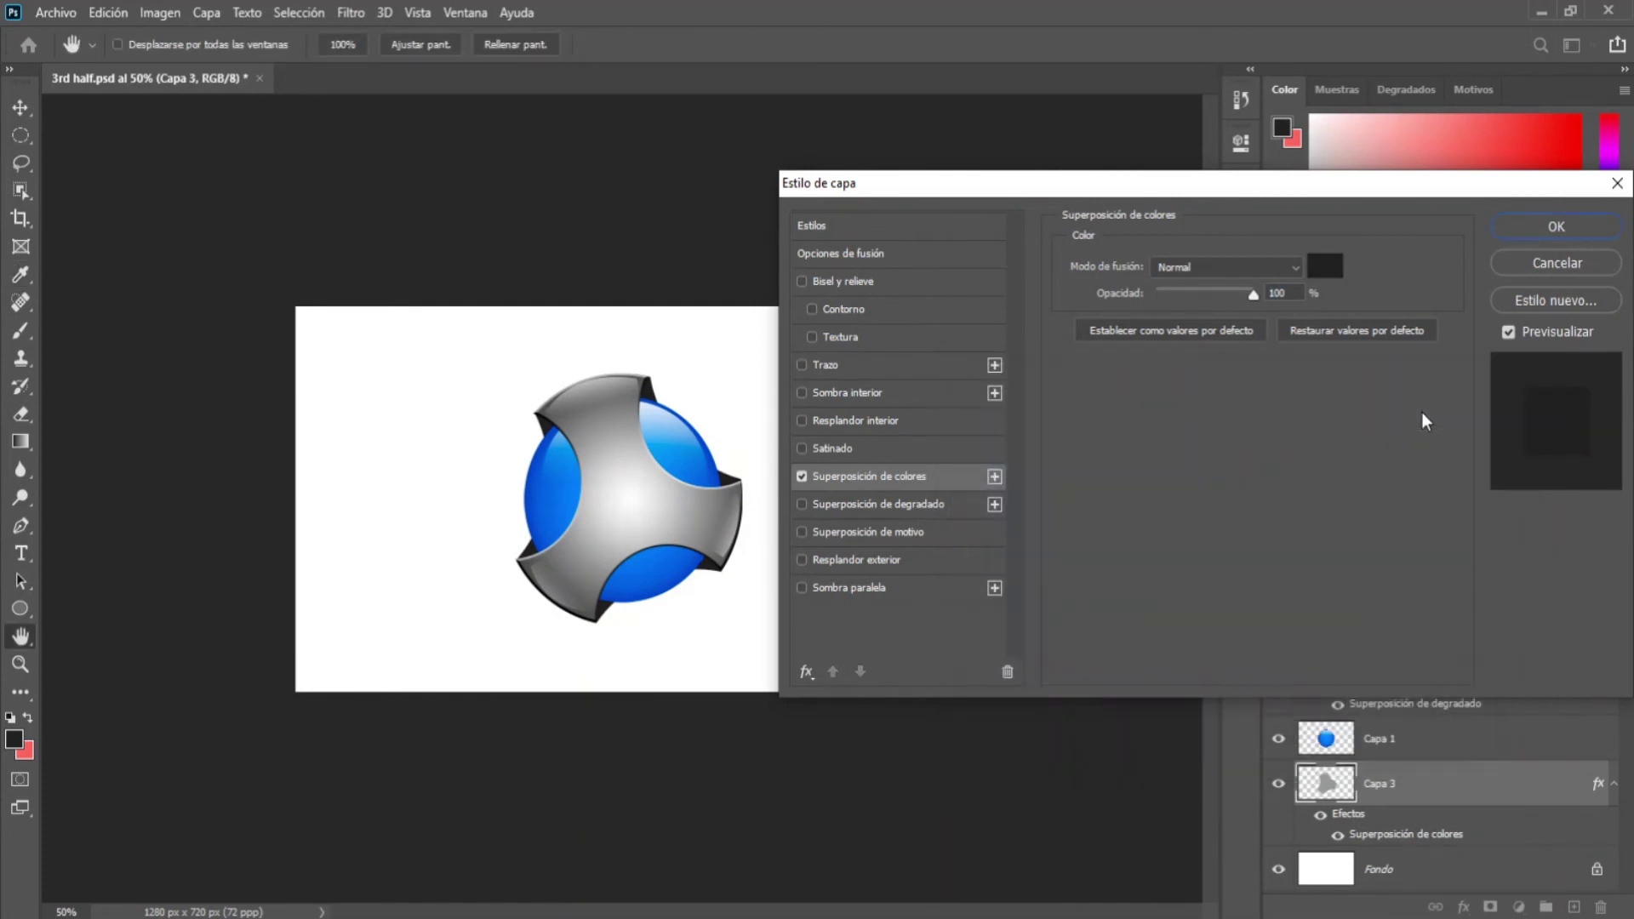
click(1566, 223)
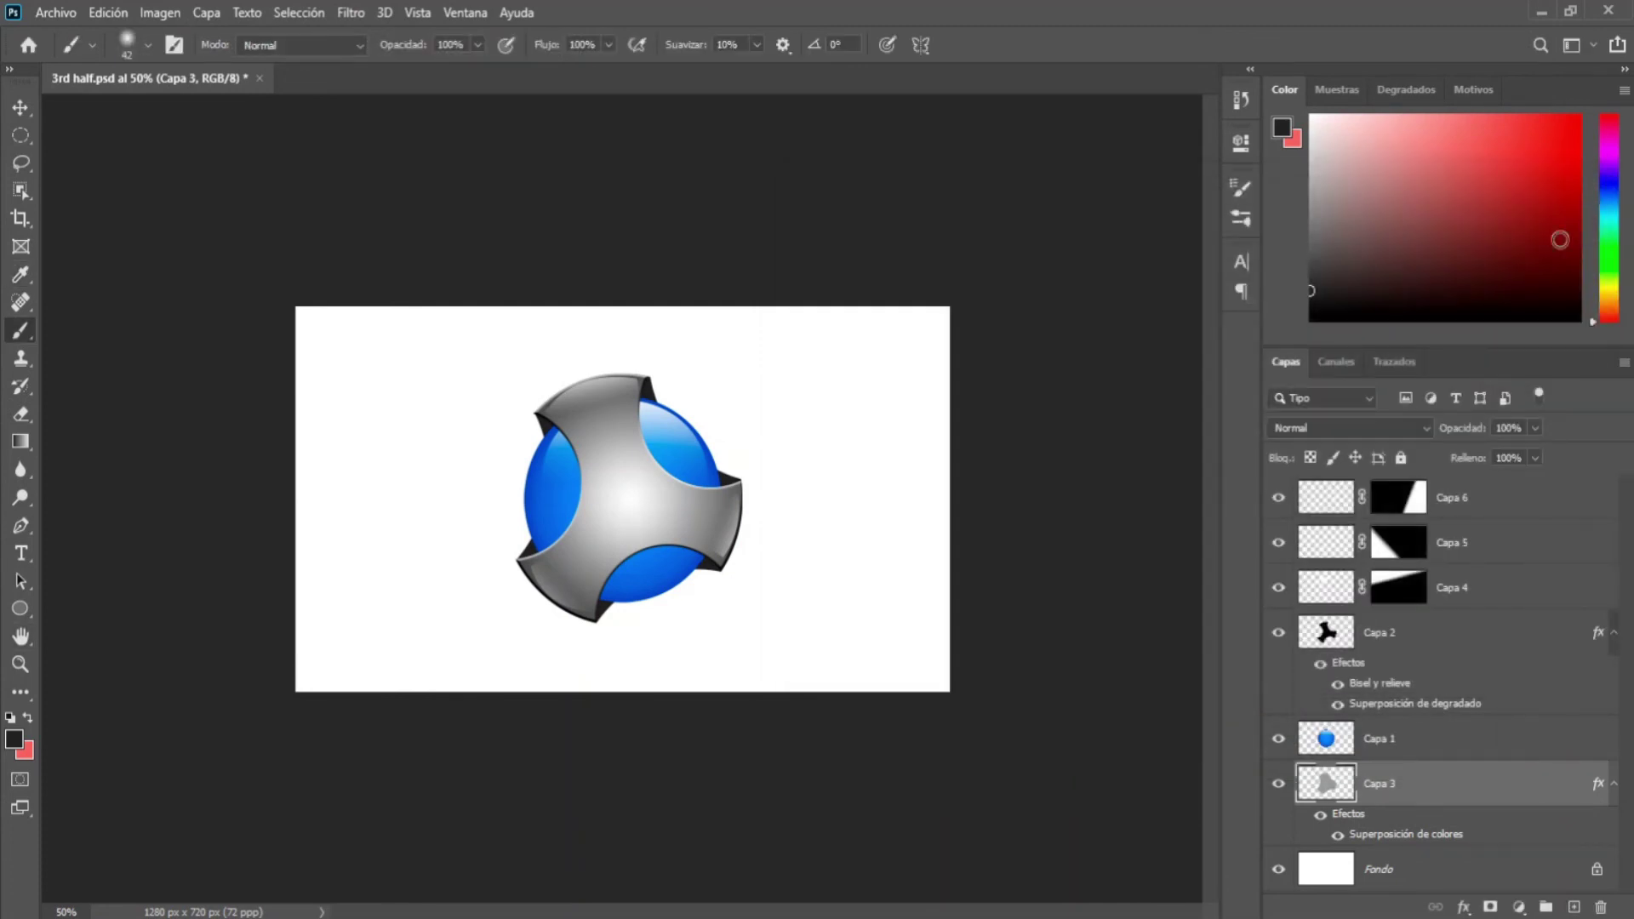